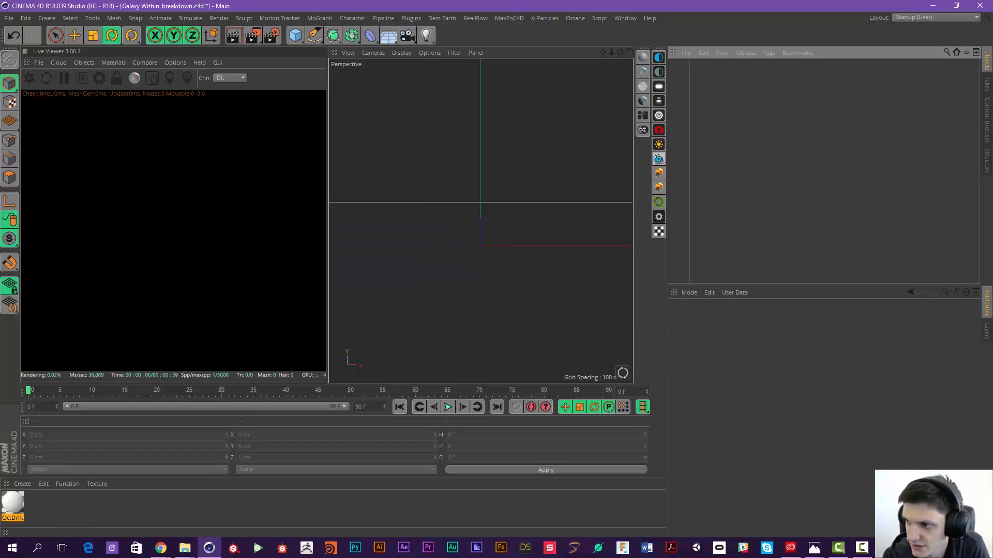
Step: Add a plane as the ground, frame it in the viewport and start the Octane live render
{"action": "left_click_drag", "start_coordinate": [992, 32], "coordinate": [599, 37]}
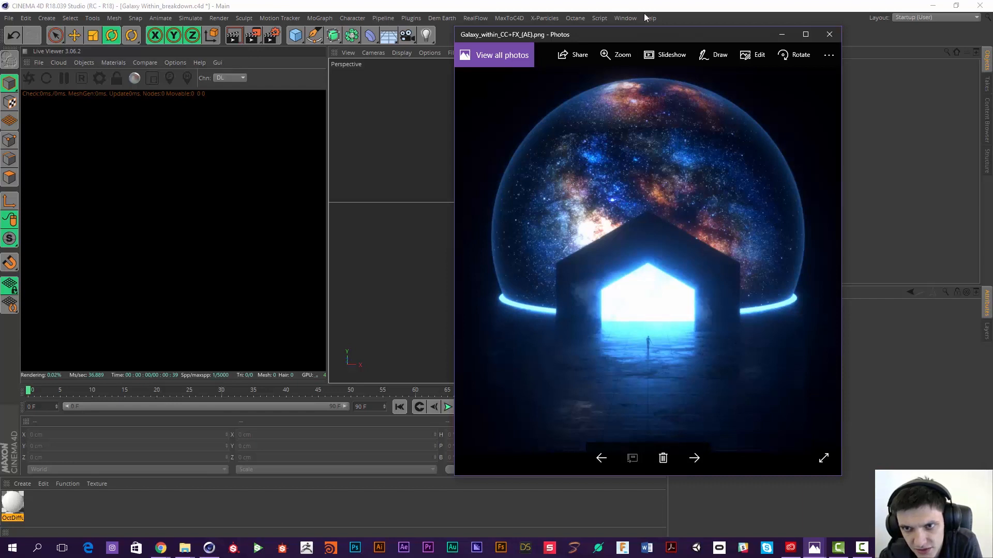
{"action": "left_click_drag", "start_coordinate": [647, 38], "coordinate": [992, 88]}
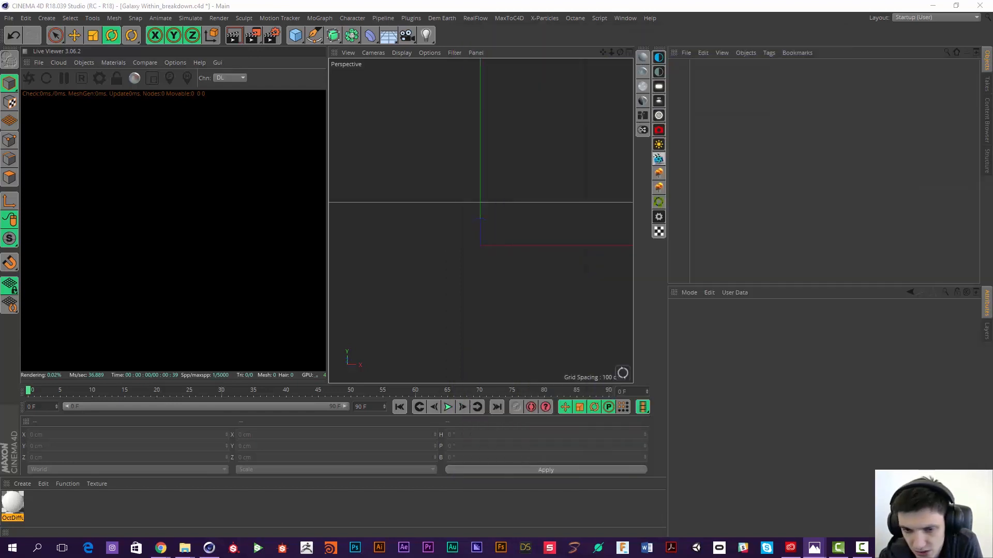
{"action": "left_click", "coordinate": [295, 36]}
{"action": "left_click", "coordinate": [391, 71]}
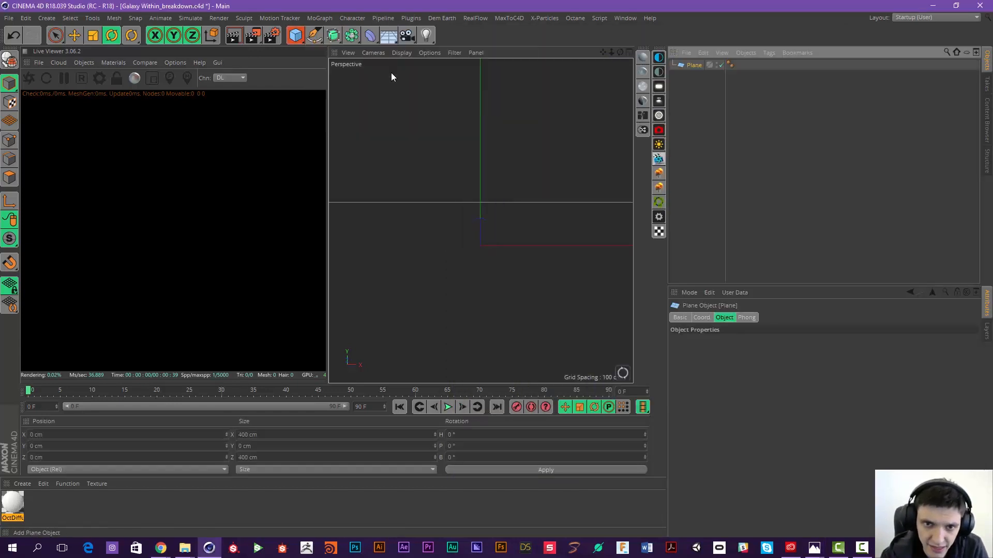
{"action": "left_click_drag", "start_coordinate": [481, 242], "coordinate": [479, 256], "text": "alt"}
{"action": "middle_click_drag", "start_coordinate": [480, 257], "coordinate": [483, 239], "text": "alt"}
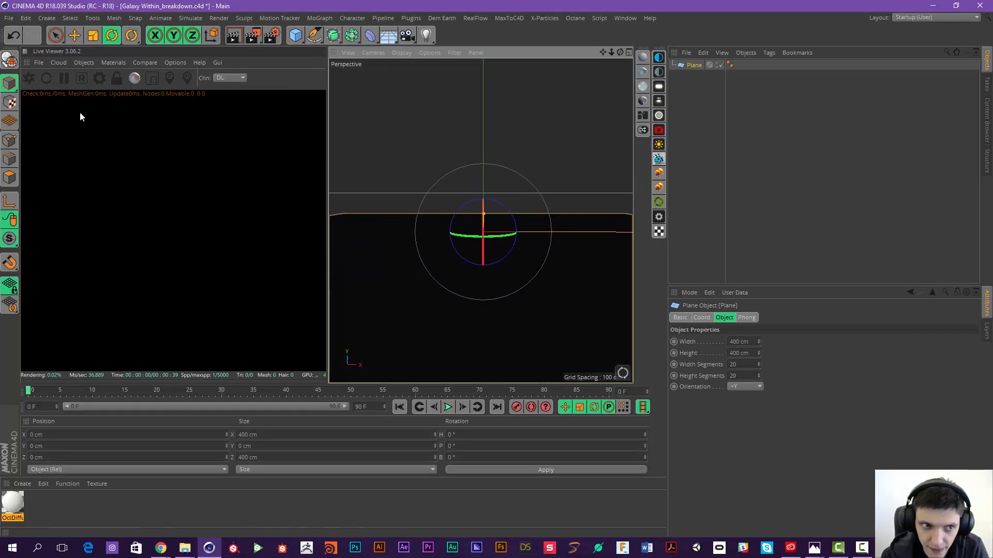
{"action": "left_click", "coordinate": [32, 77]}
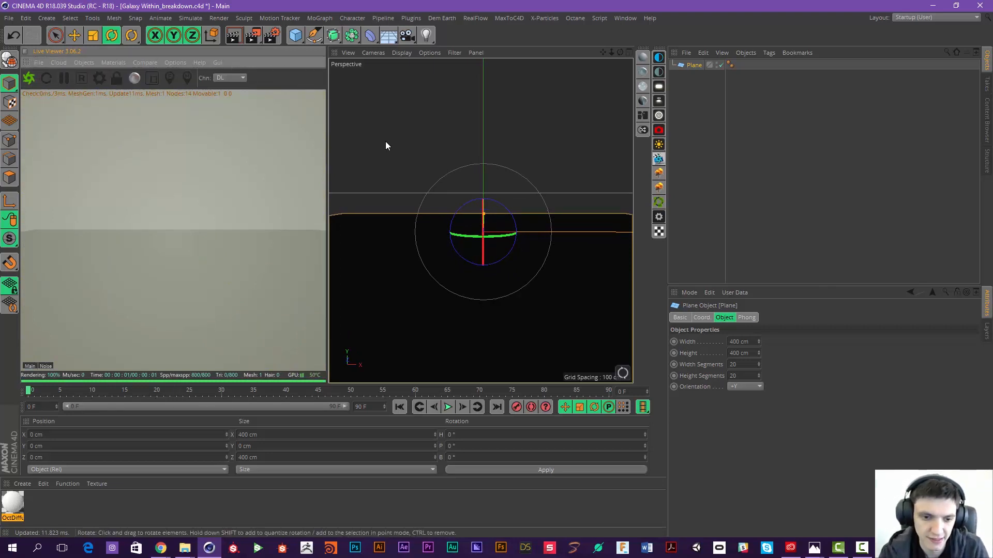
{"action": "left_click_drag", "start_coordinate": [483, 240], "coordinate": [484, 241], "text": "alt"}
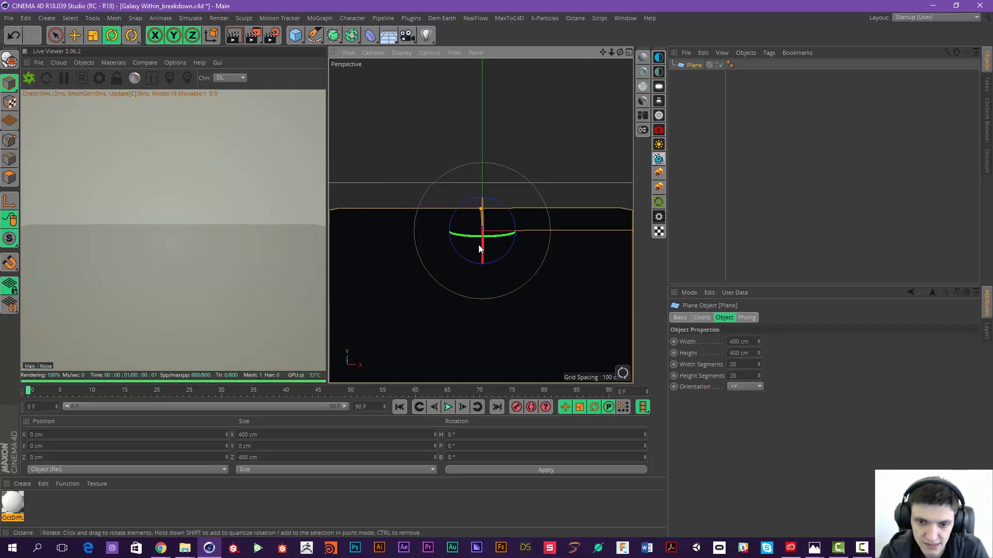
Step: Add an Octane daylight and lower its power to the minimum so the scene is dark
{"action": "left_click", "coordinate": [659, 145]}
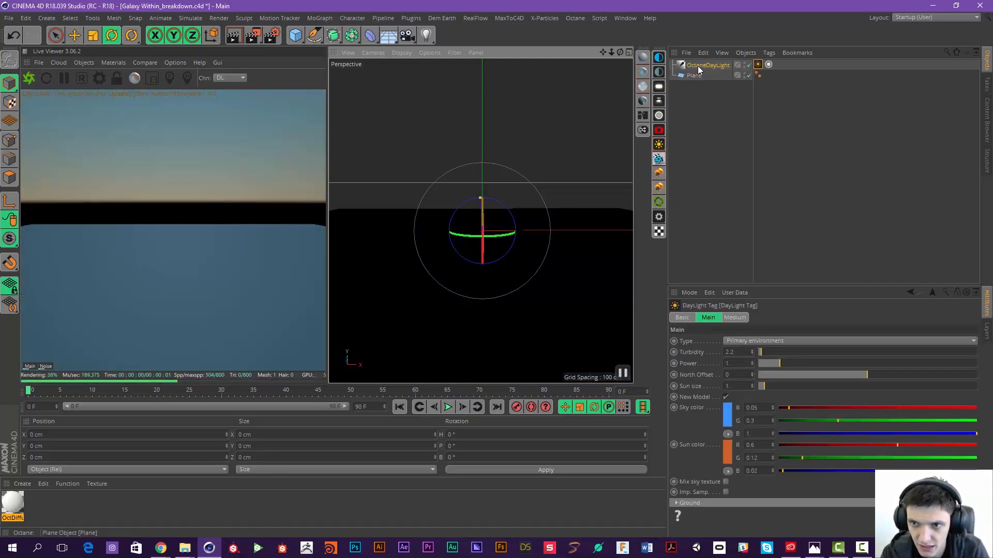
{"action": "left_click", "coordinate": [759, 65]}
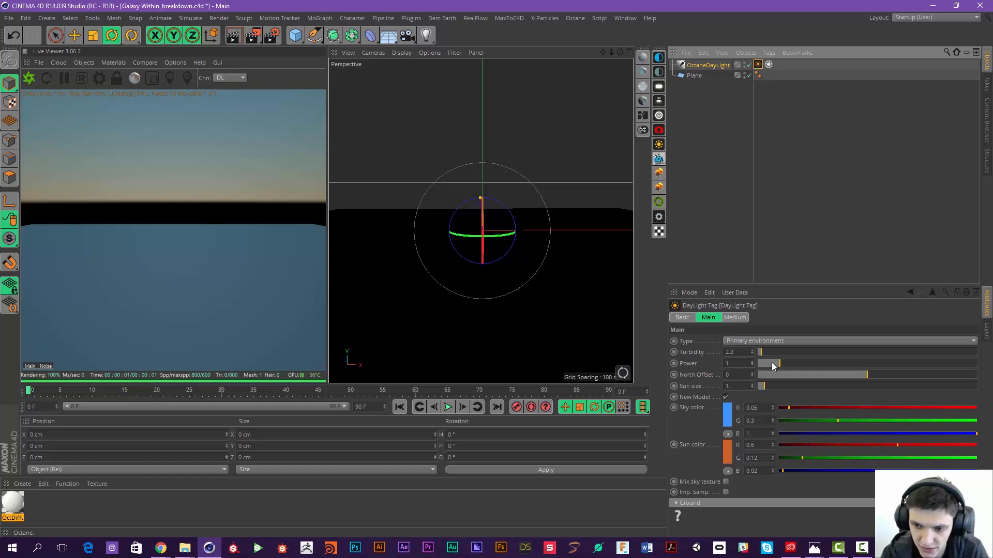
{"action": "left_click_drag", "start_coordinate": [773, 366], "coordinate": [758, 365]}
Step: Group the Octane daylight under a null and rename the null to Scene
{"action": "left_click", "coordinate": [710, 65]}
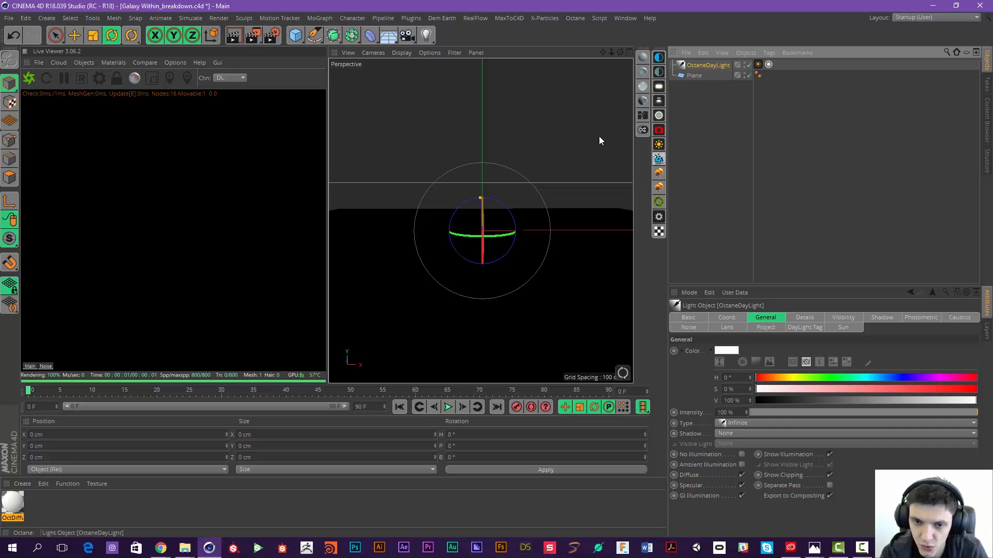
{"action": "key", "text": "alt+g"}
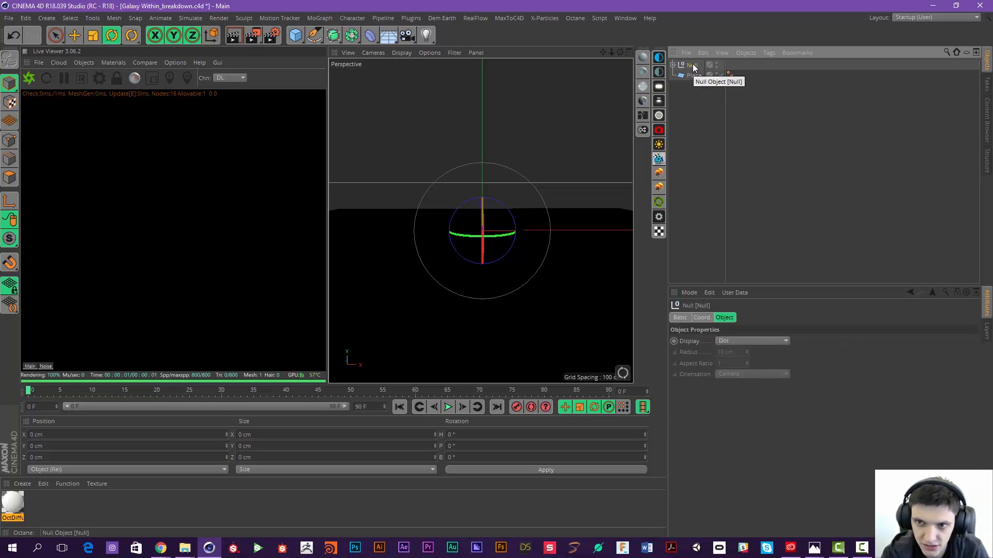
{"action": "double_click", "coordinate": [692, 68]}
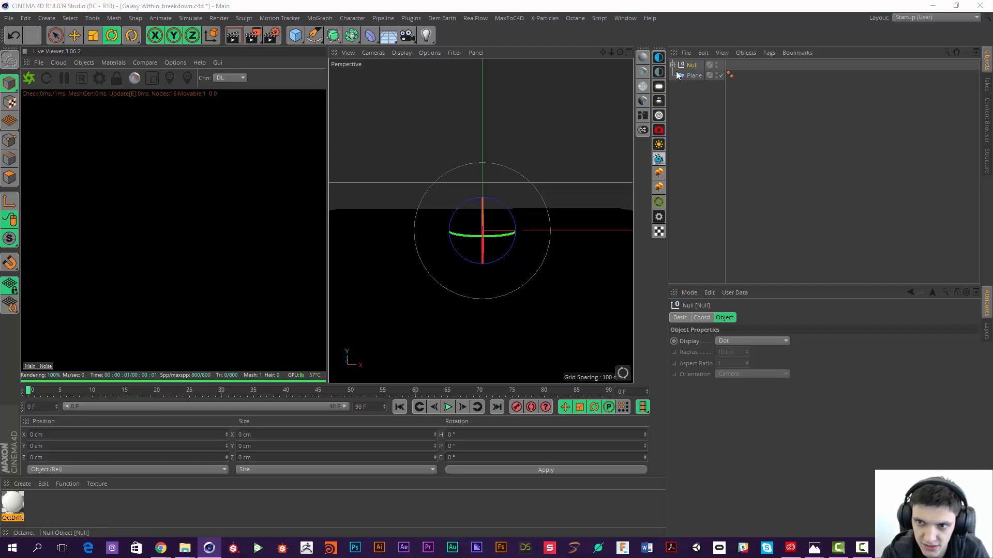
{"action": "double_click", "coordinate": [693, 66]}
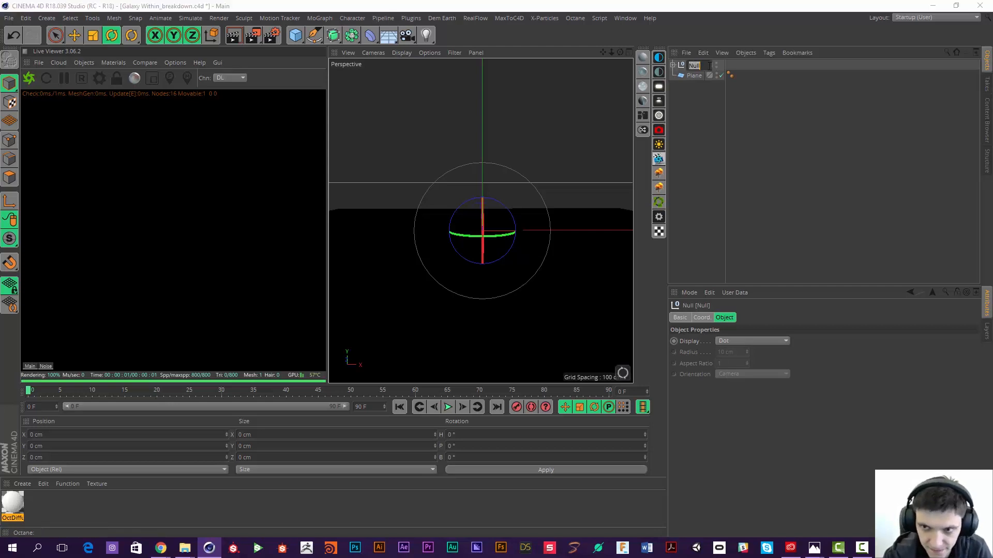
{"action": "type", "text": "Scene"}
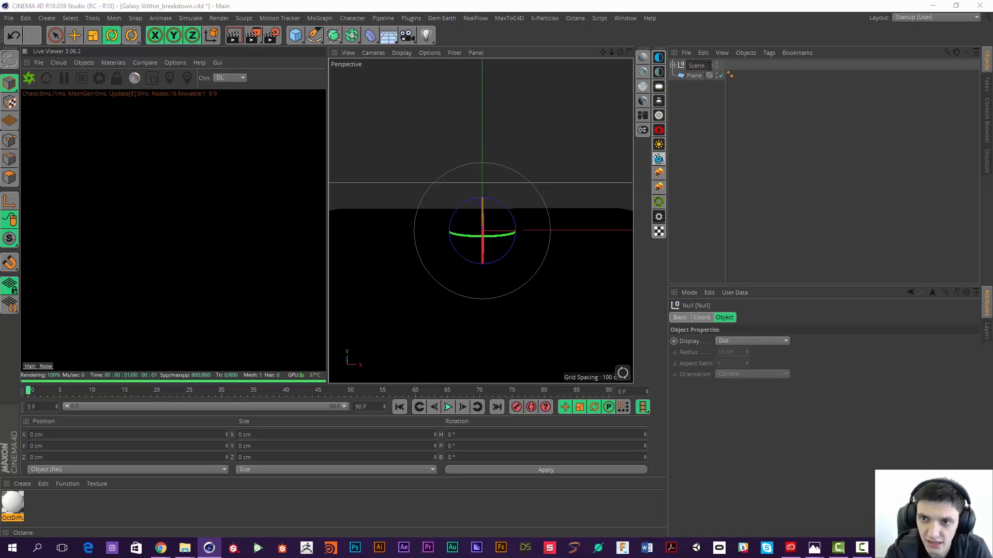
{"action": "key", "text": "Return"}
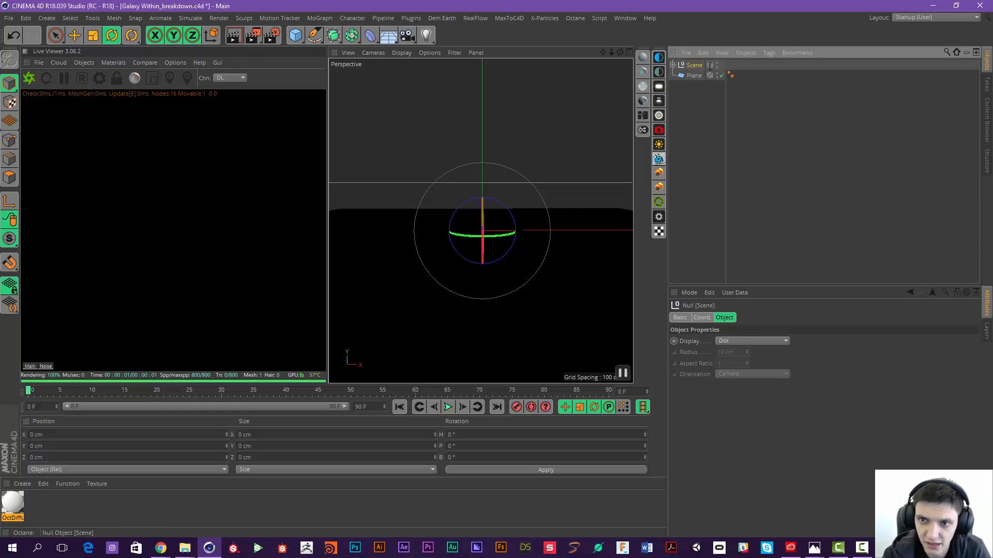
{"action": "left_click", "coordinate": [673, 65]}
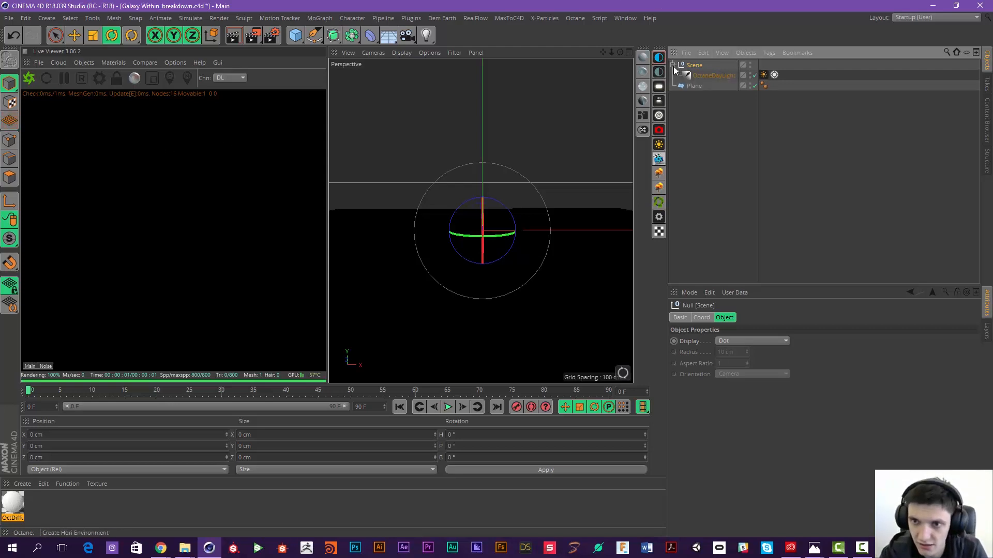
{"action": "left_click", "coordinate": [673, 65]}
Step: Add a tube and scale it down uniformly to about 124 cm wide and 31 cm high
{"action": "left_click", "coordinate": [694, 76]}
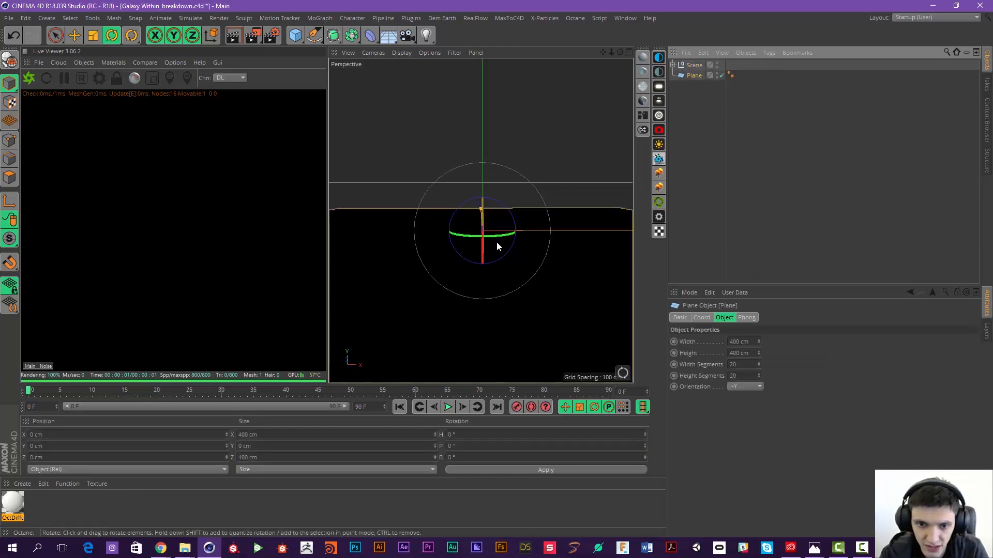
{"action": "left_click", "coordinate": [688, 115]}
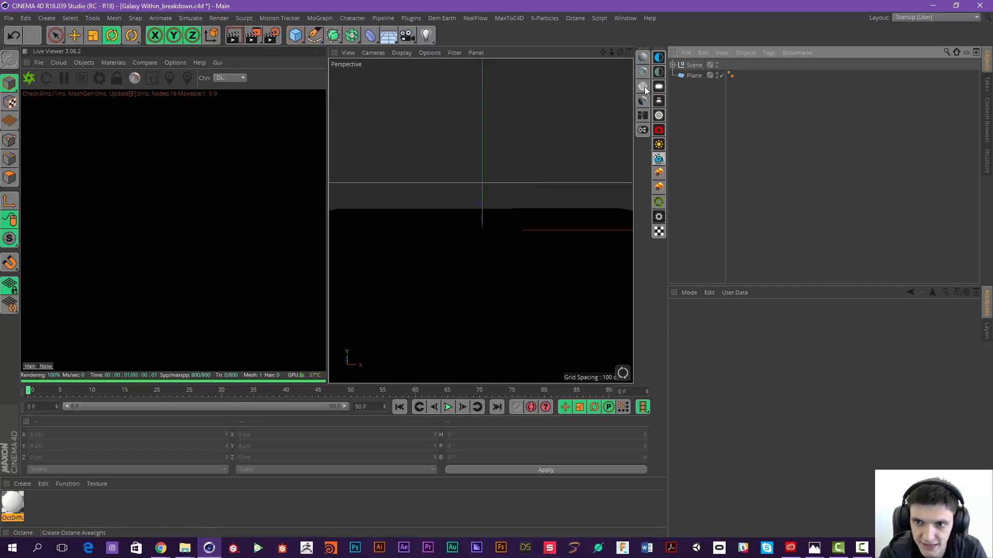
{"action": "left_click", "coordinate": [294, 35]}
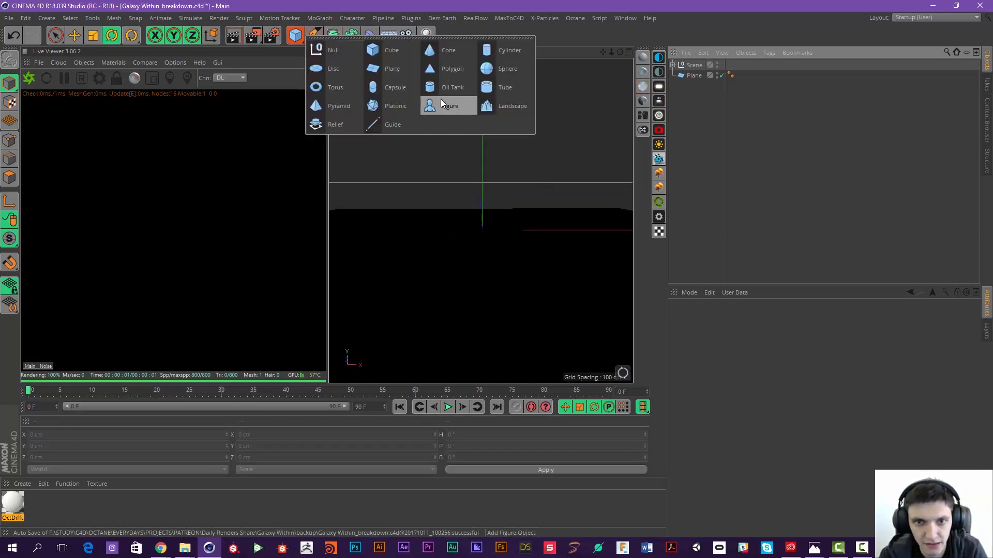
{"action": "left_click", "coordinate": [498, 87]}
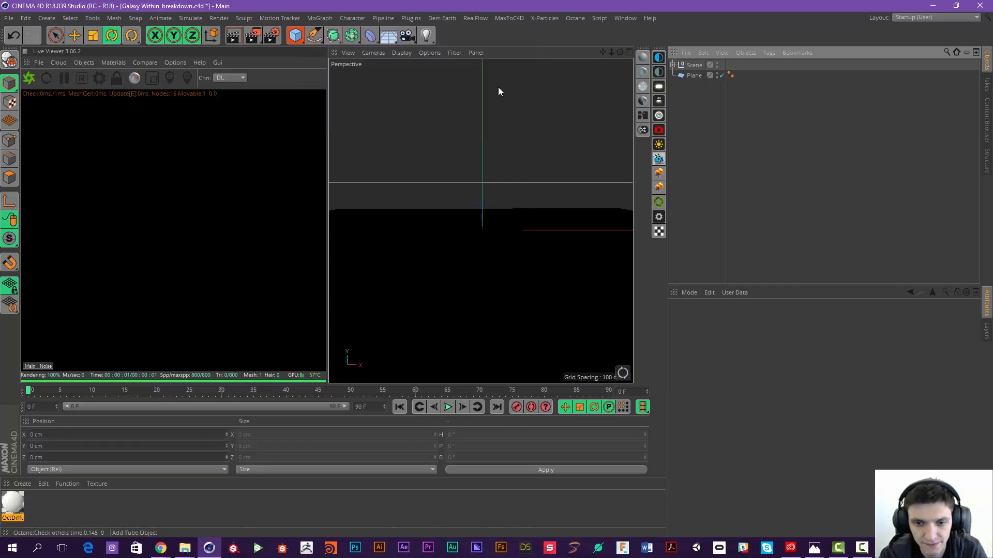
{"action": "key", "text": "t"}
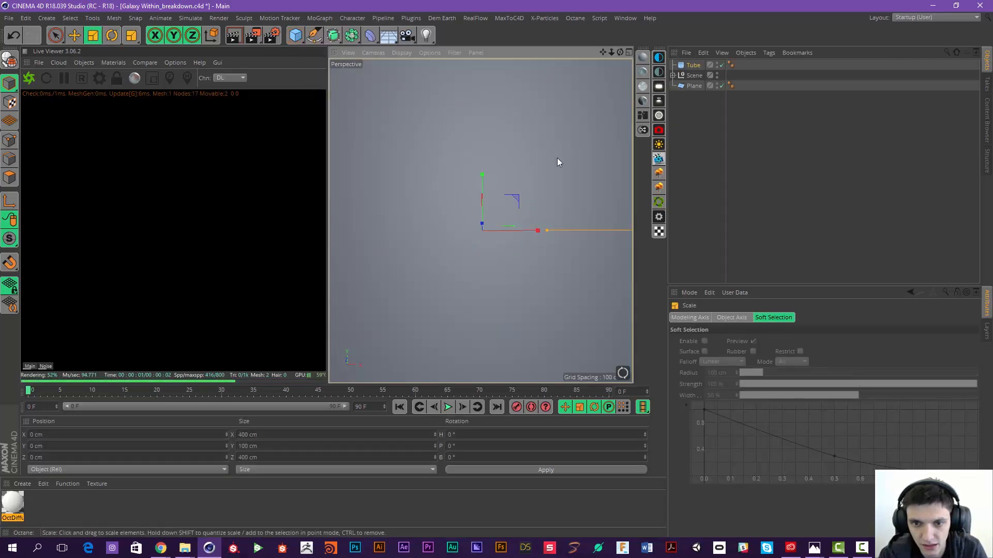
{"action": "left_click_drag", "start_coordinate": [557, 157], "coordinate": [307, 272]}
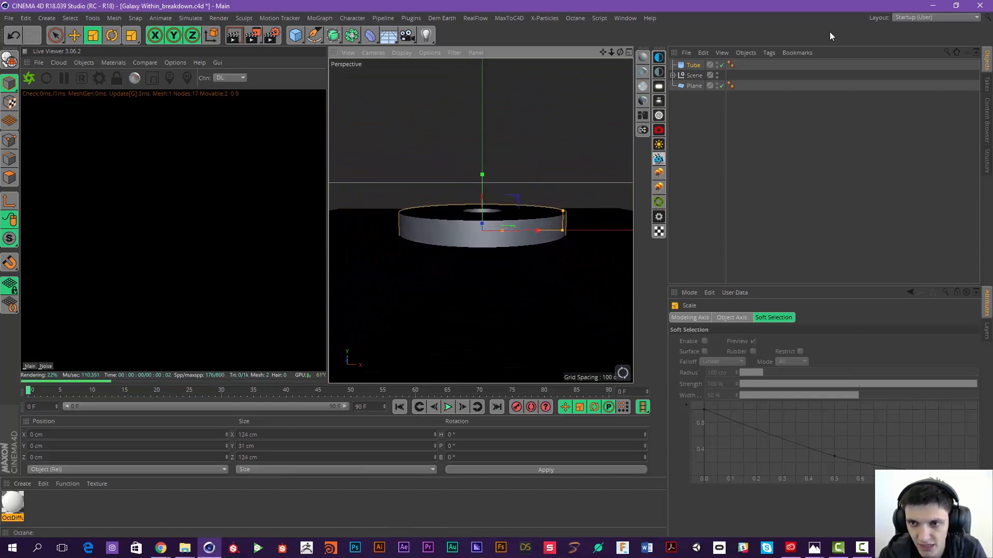
Step: Rotate the tube 90° in pitch so its opening faces the view as an upright arch
{"action": "left_click", "coordinate": [740, 106]}
{"action": "left_click", "coordinate": [693, 65]}
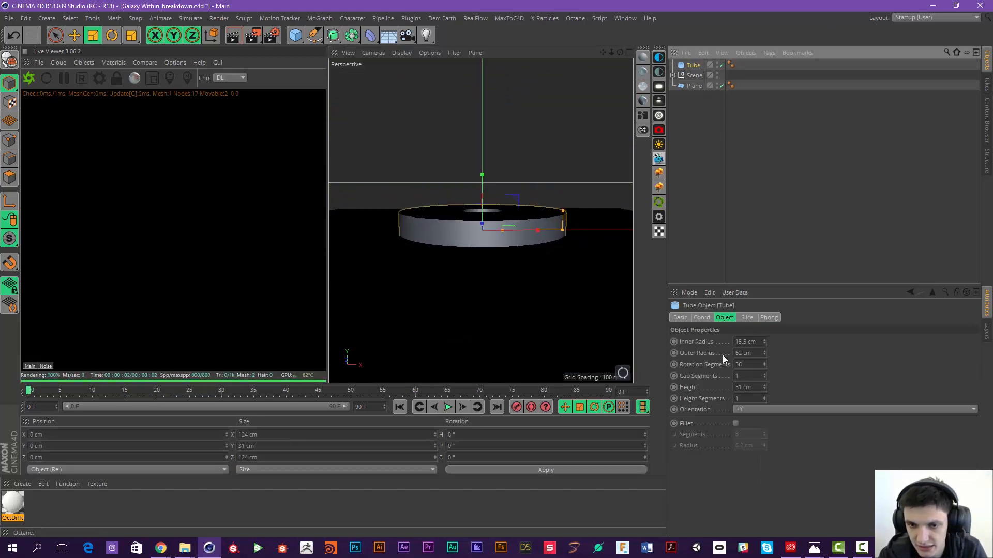
{"action": "key", "text": "r"}
{"action": "left_click_drag", "start_coordinate": [487, 209], "coordinate": [481, 325]}
{"action": "left_click", "coordinate": [699, 110]}
Step: Reduce the tube's rotation segments to 6 to give the arch a hexagonal outline
{"action": "left_click", "coordinate": [694, 65]}
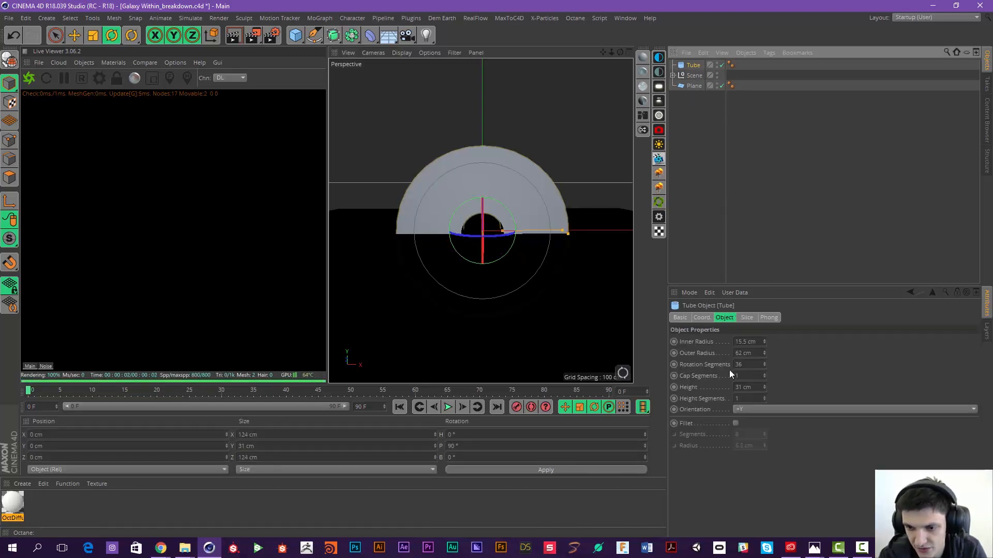
{"action": "left_click_drag", "start_coordinate": [764, 365], "coordinate": [764, 366]}
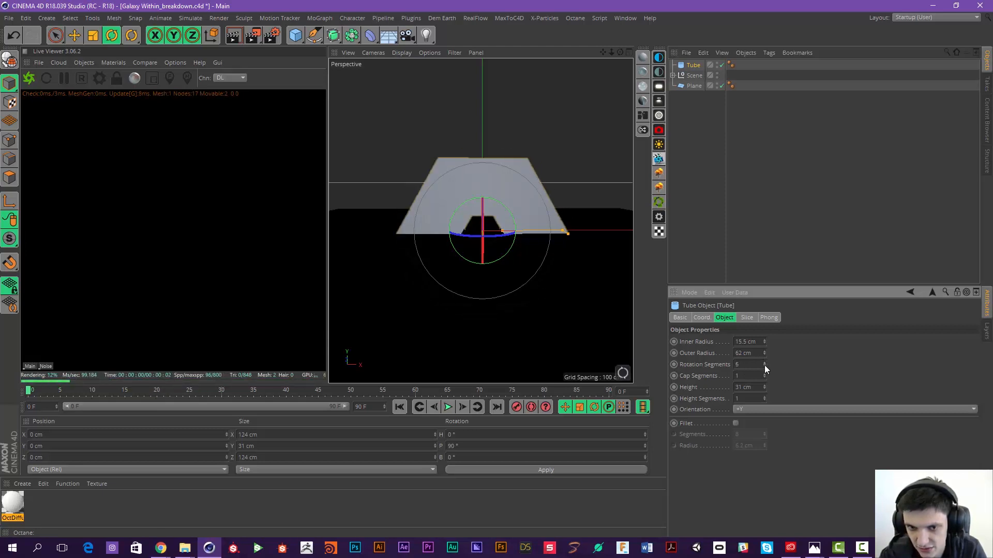
{"action": "left_click", "coordinate": [764, 365]}
{"action": "left_click", "coordinate": [765, 363]}
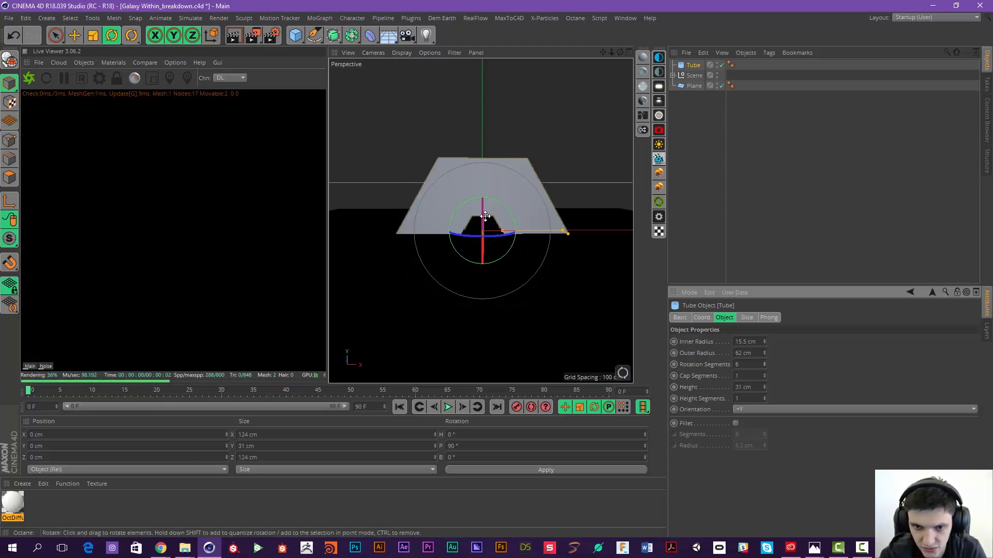
Step: Enlarge the tube's inner opening to match the reference arch and raise the tube to about 1.85 cm in Y
{"action": "left_click", "coordinate": [714, 170]}
{"action": "left_click", "coordinate": [693, 64]}
{"action": "key", "text": "space"}
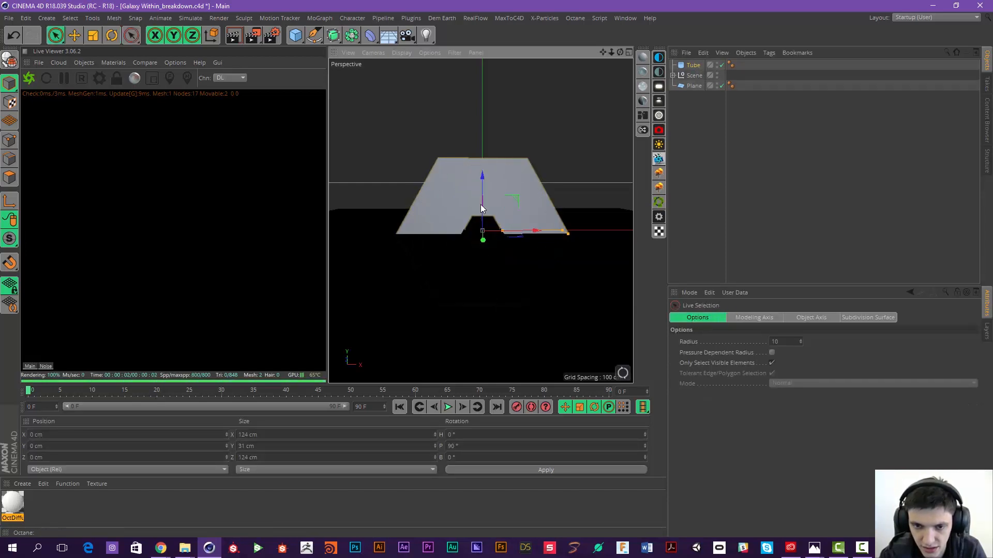
{"action": "left_click_drag", "start_coordinate": [482, 204], "coordinate": [541, 223]}
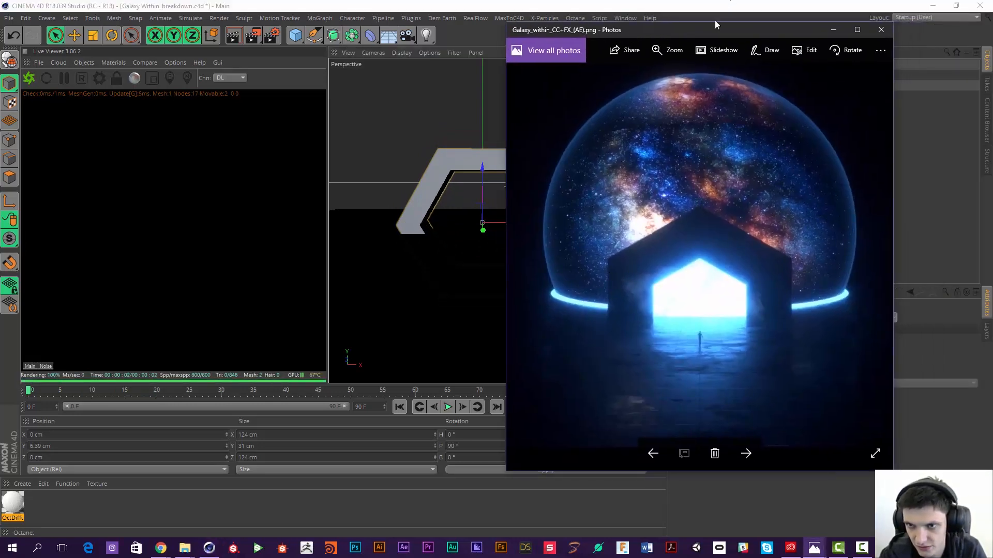
{"action": "left_click_drag", "start_coordinate": [663, 35], "coordinate": [992, 31]}
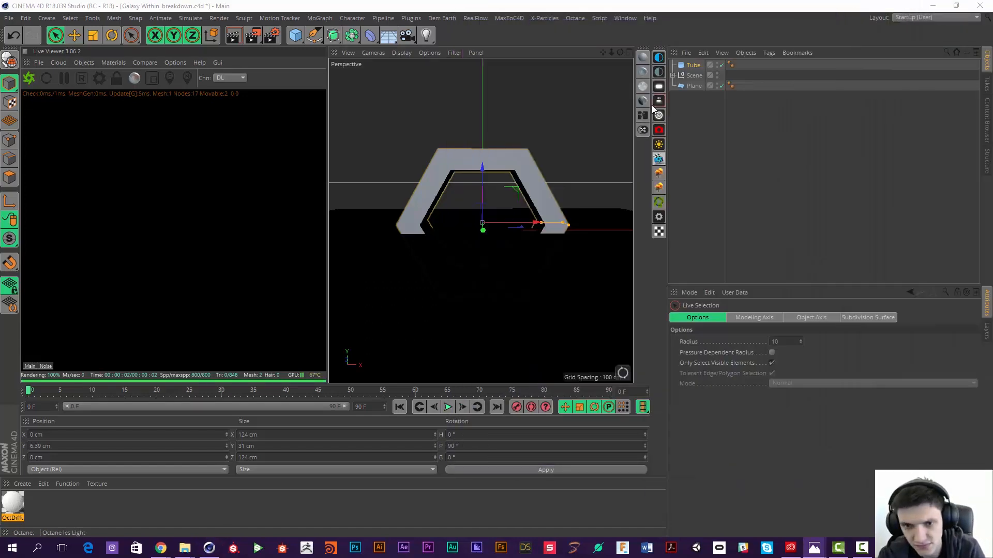
{"action": "left_click_drag", "start_coordinate": [541, 222], "coordinate": [526, 223]}
{"action": "left_click_drag", "start_coordinate": [479, 191], "coordinate": [482, 186]}
{"action": "middle_click_drag", "start_coordinate": [485, 189], "coordinate": [482, 201], "text": "alt"}
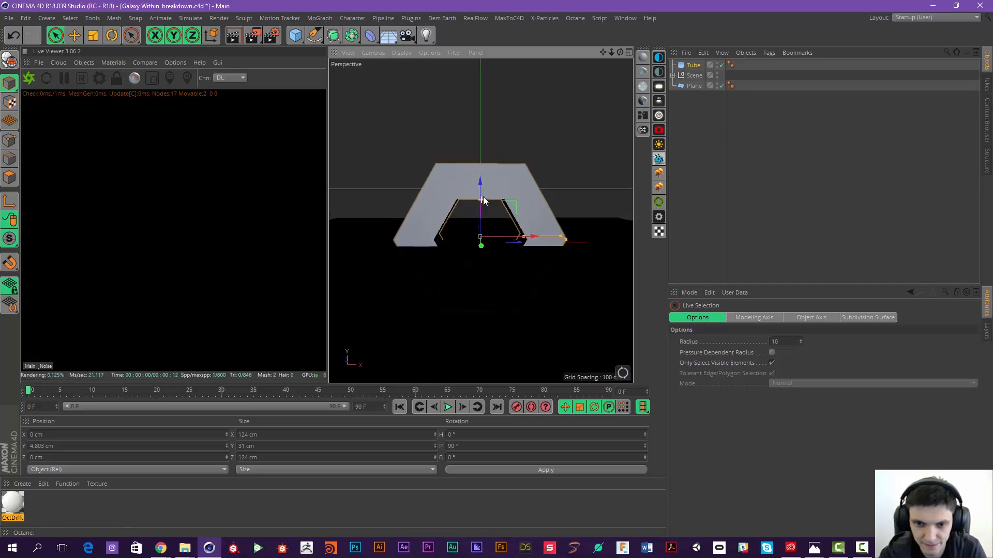
{"action": "scroll", "coordinate": [482, 207], "scroll_direction": "up", "scroll_amount": 1}
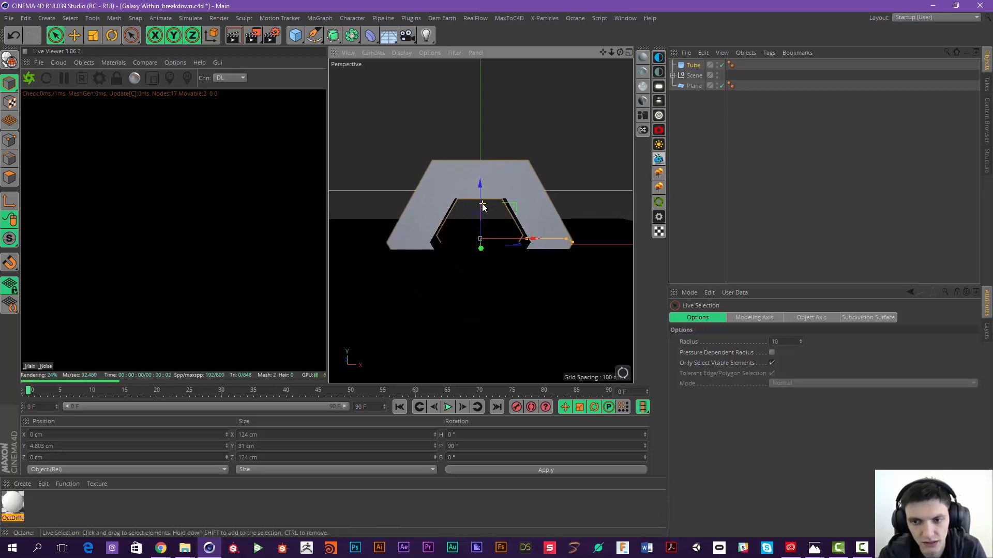
{"action": "left_click_drag", "start_coordinate": [484, 191], "coordinate": [482, 196]}
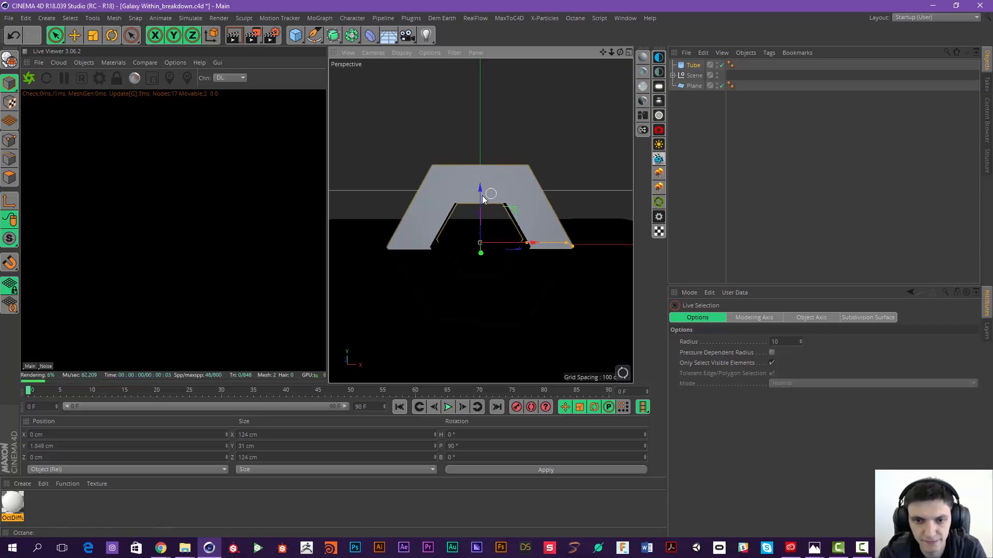
Step: Replace the existing OctDiffuse material with a new Octane diffuse material and open it for editing
{"action": "left_click", "coordinate": [12, 504]}
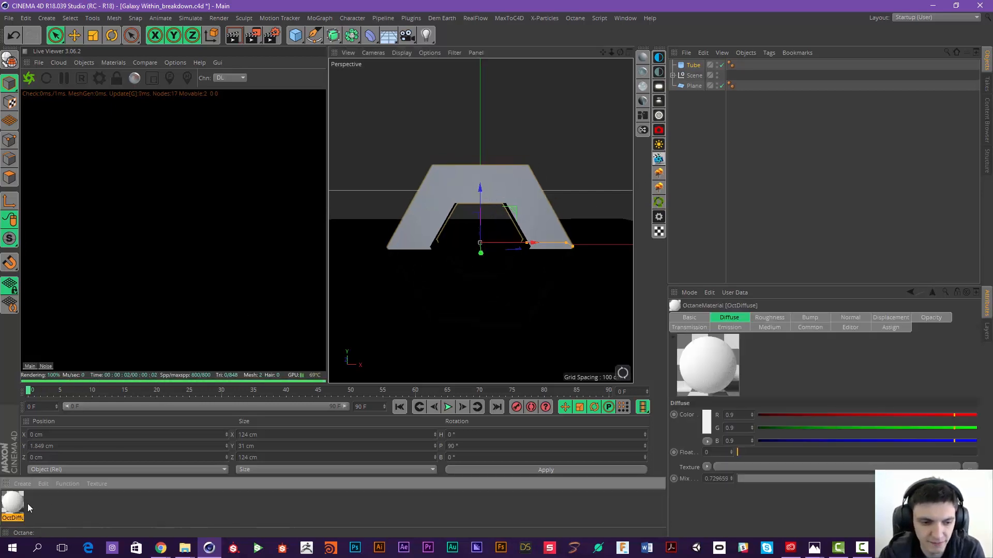
{"action": "key", "text": "Delete"}
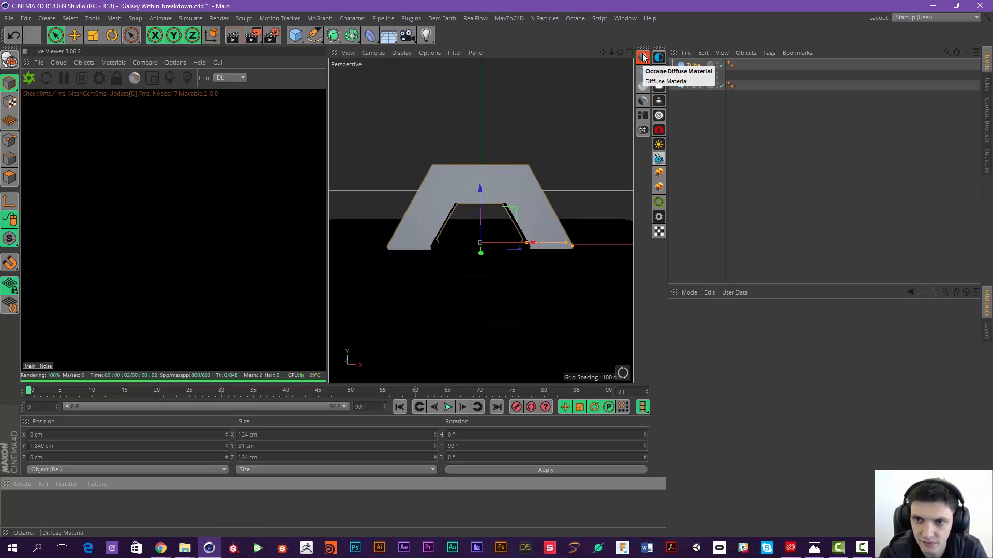
{"action": "left_click", "coordinate": [643, 58]}
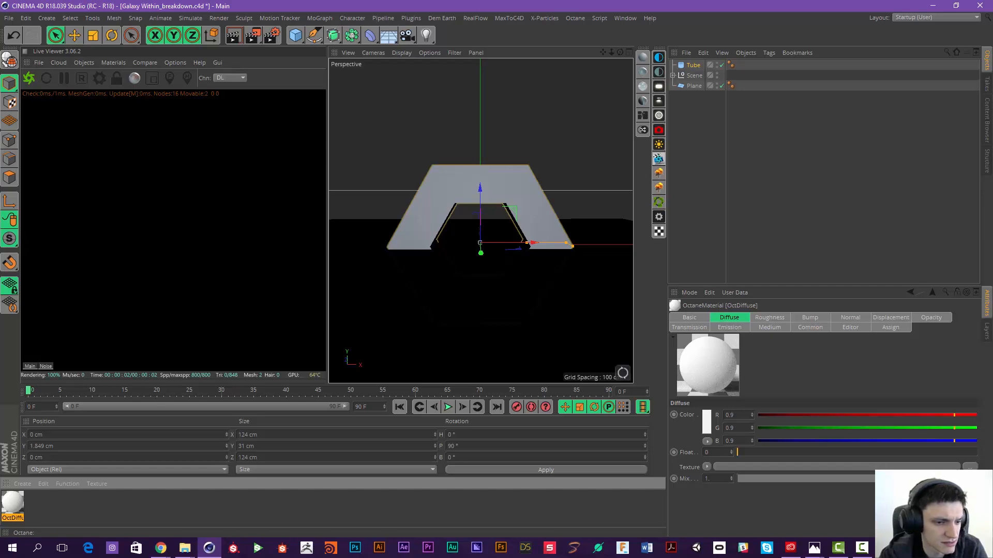
{"action": "double_click", "coordinate": [11, 507]}
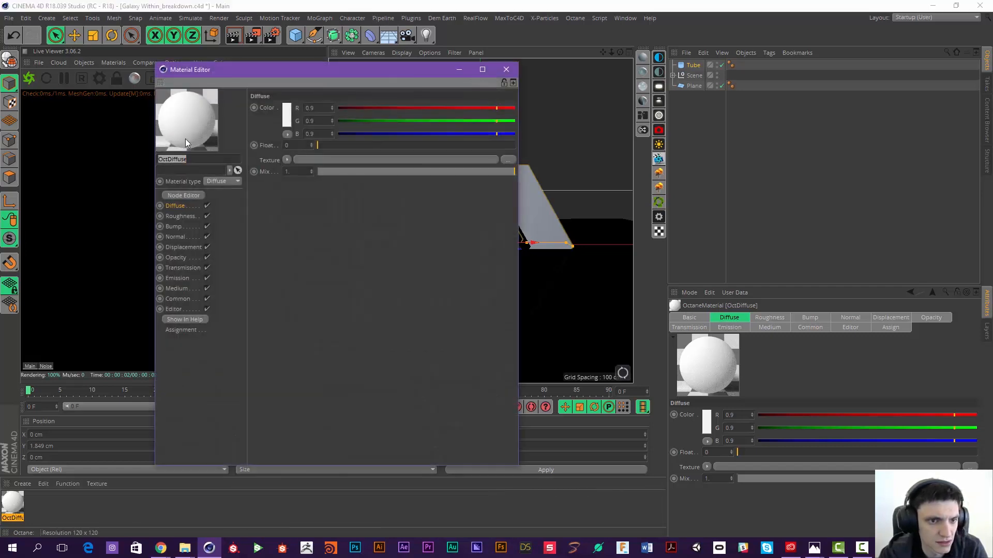
Step: Add a Blackbody Emission node in the material's node editor and connect it to the OctDiffuse Emission input
{"action": "left_click", "coordinate": [183, 196]}
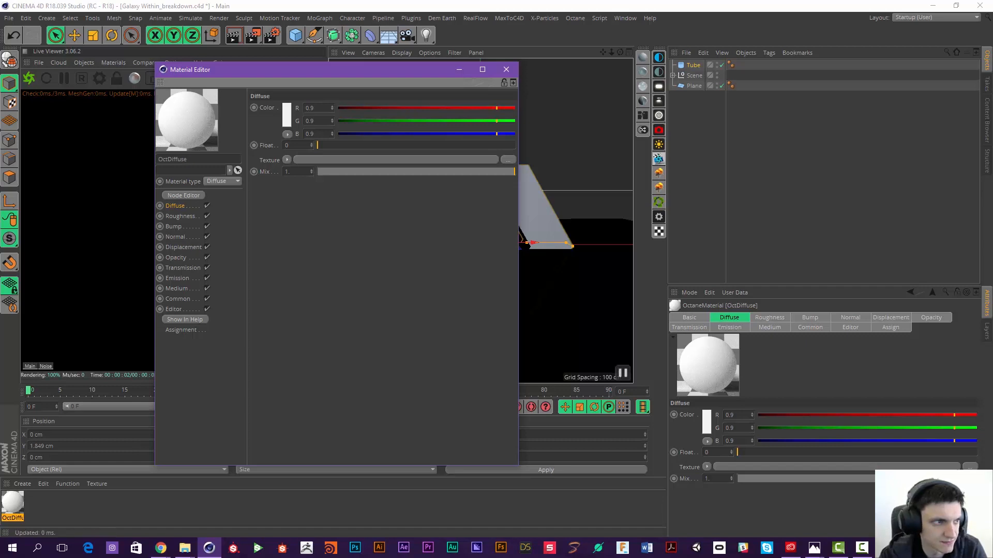
{"action": "left_click_drag", "start_coordinate": [229, 50], "coordinate": [334, 54]}
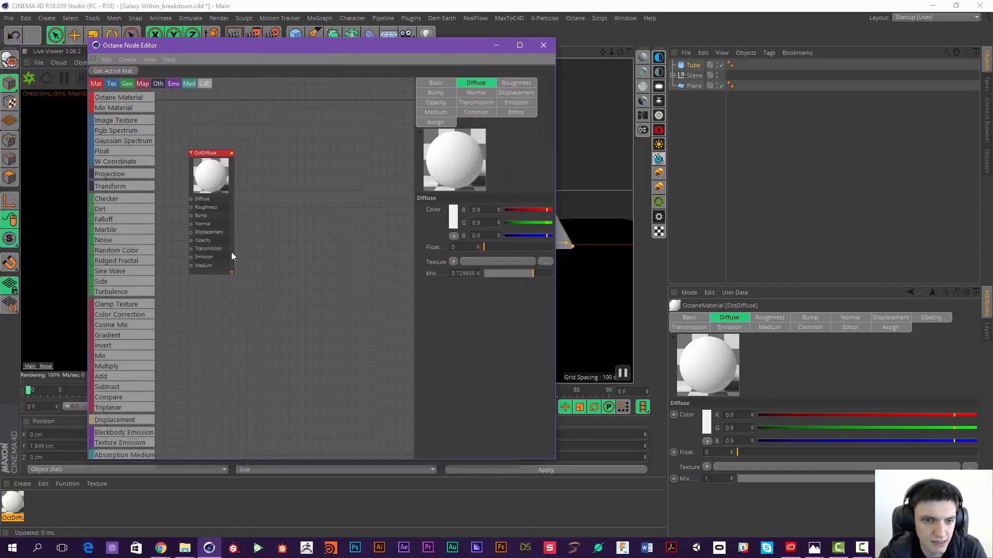
{"action": "left_click_drag", "start_coordinate": [228, 184], "coordinate": [373, 231]}
{"action": "middle_click_drag", "start_coordinate": [280, 240], "coordinate": [309, 241]}
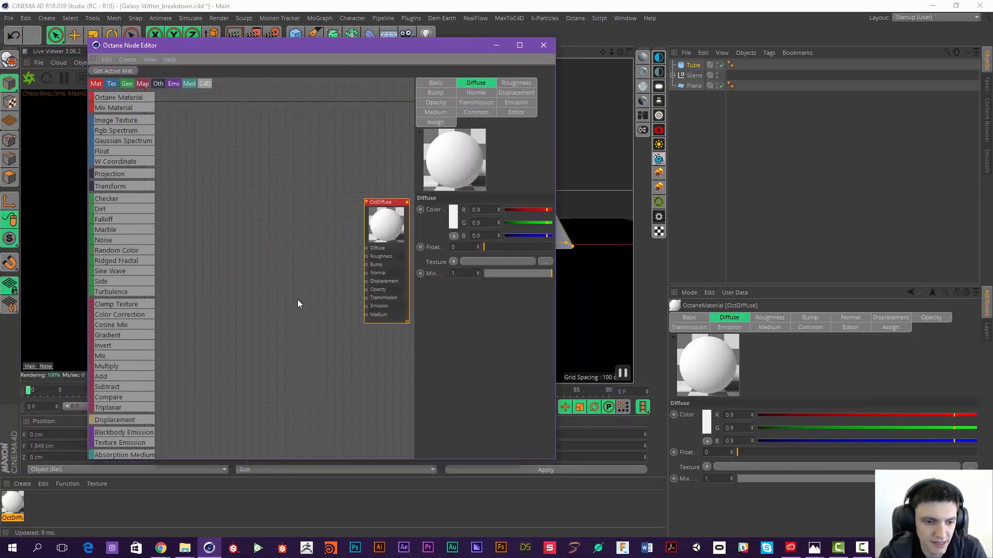
{"action": "middle_click_drag", "start_coordinate": [297, 300], "coordinate": [278, 298]}
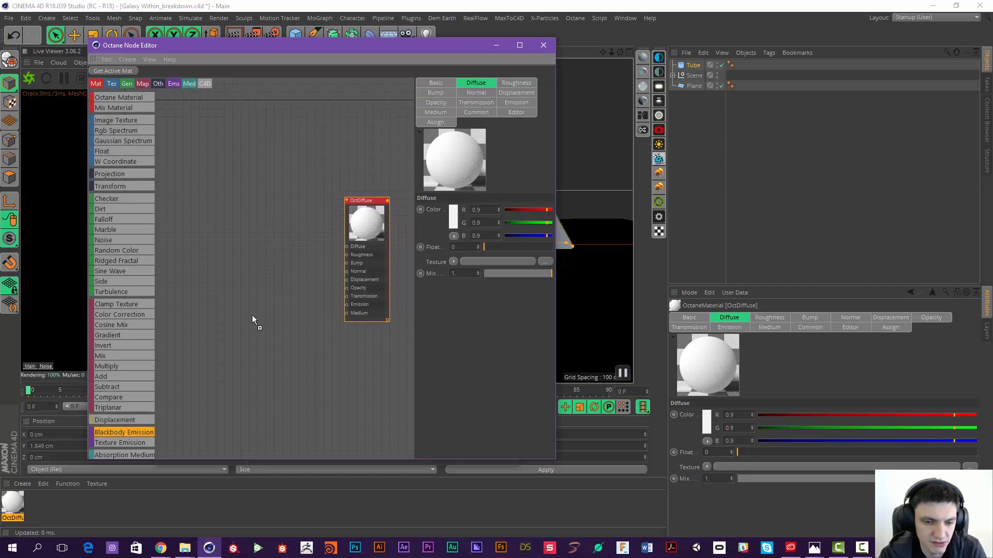
{"action": "left_click_drag", "start_coordinate": [232, 309], "coordinate": [233, 308]}
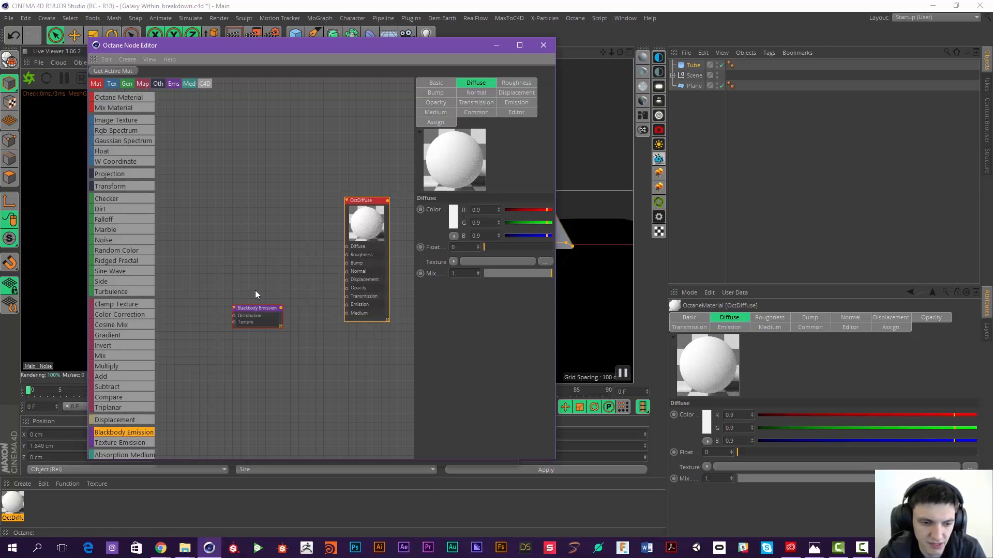
{"action": "left_click", "coordinate": [254, 309]}
{"action": "scroll", "coordinate": [274, 261], "scroll_direction": "down", "scroll_amount": 3}
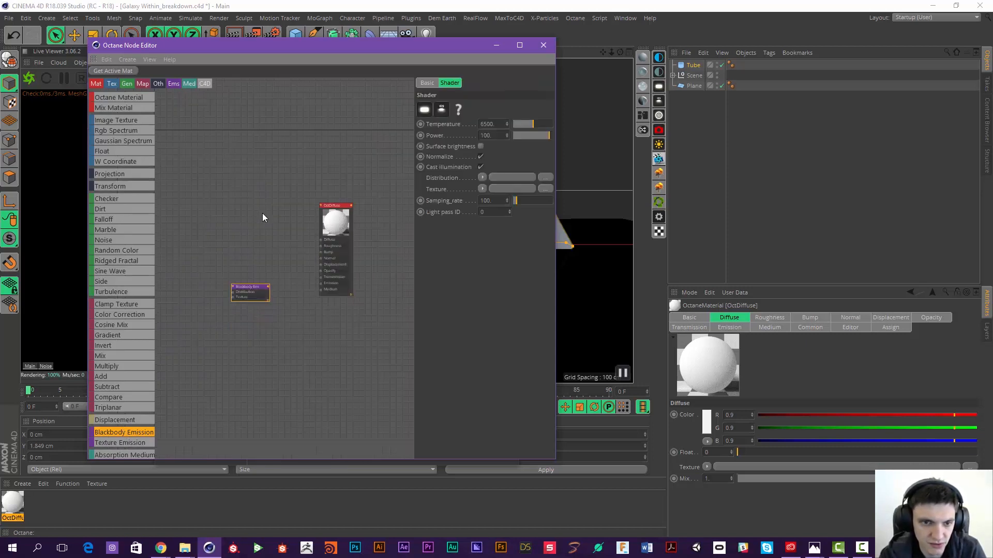
{"action": "scroll", "coordinate": [258, 241], "scroll_direction": "up", "scroll_amount": 3}
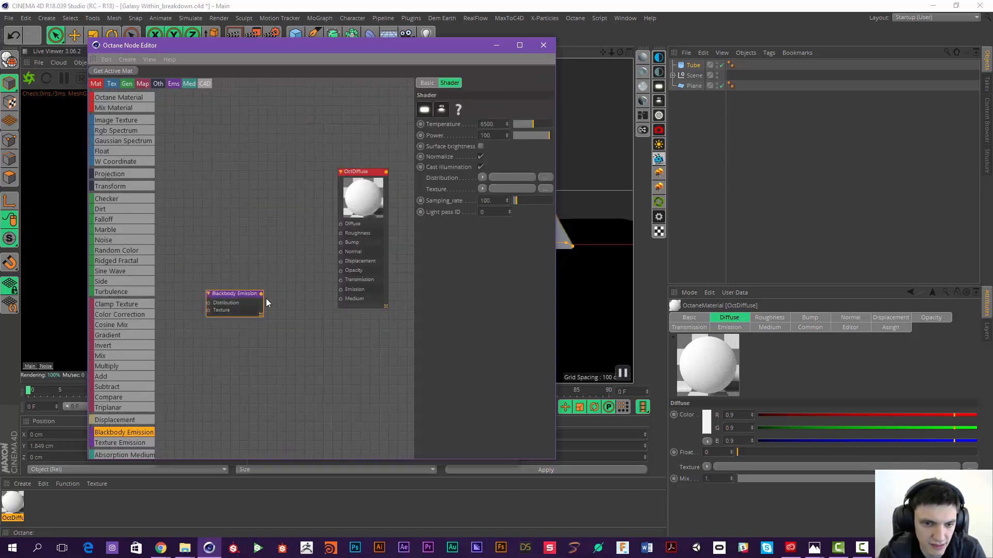
{"action": "left_click_drag", "start_coordinate": [260, 294], "coordinate": [340, 290]}
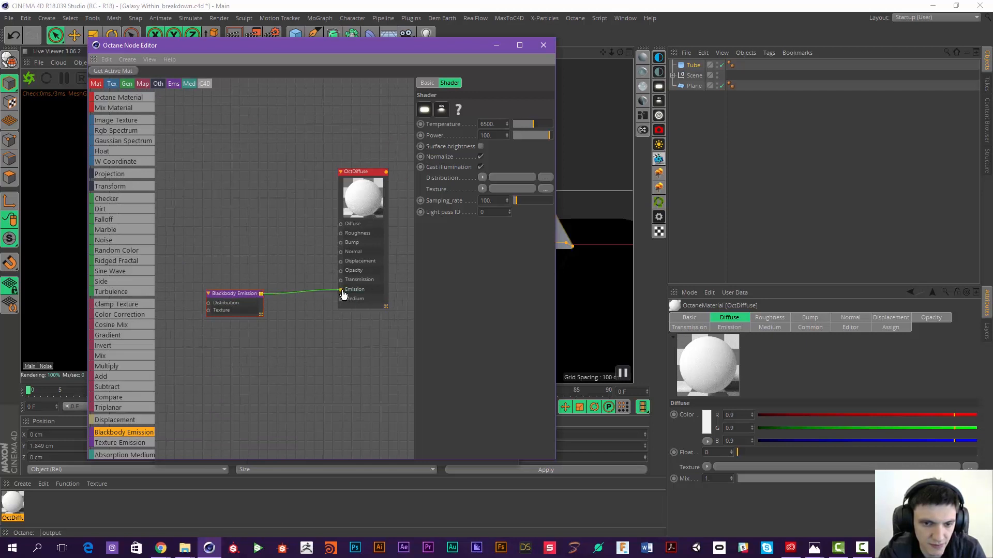
{"action": "left_click_drag", "start_coordinate": [369, 194], "coordinate": [360, 194]}
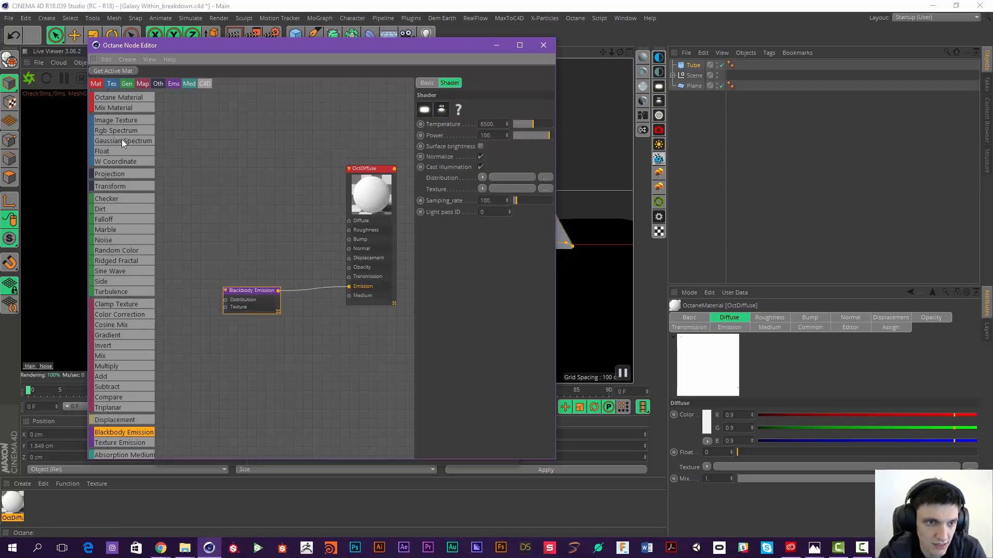
Step: Connect an RGB Spectrum node to the blackbody's Distribution input and a Float node to its Texture input
{"action": "mouse_move", "coordinate": [119, 130]}
{"action": "left_mouse_down"}
{"action": "mouse_move", "coordinate": [175, 230]}
{"action": "mouse_move", "coordinate": [265, 225]}
{"action": "mouse_move", "coordinate": [216, 256]}
{"action": "mouse_move", "coordinate": [258, 313]}
{"action": "mouse_move", "coordinate": [249, 298]}
{"action": "mouse_move", "coordinate": [231, 302]}
{"action": "mouse_move", "coordinate": [254, 300]}
{"action": "left_mouse_up"}
{"action": "left_click_drag", "start_coordinate": [209, 256], "coordinate": [218, 261]}
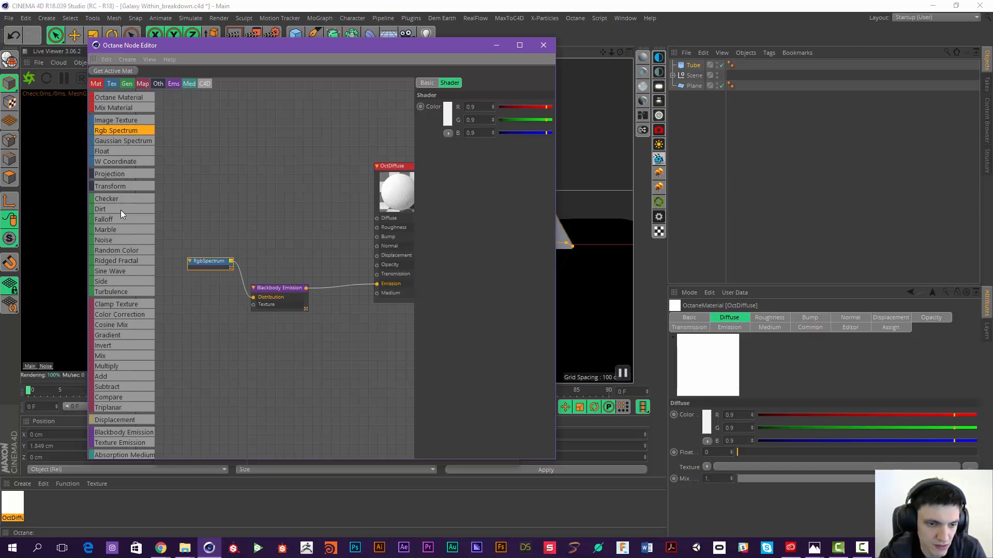
{"action": "scroll", "coordinate": [127, 310], "scroll_direction": "down", "scroll_amount": 2}
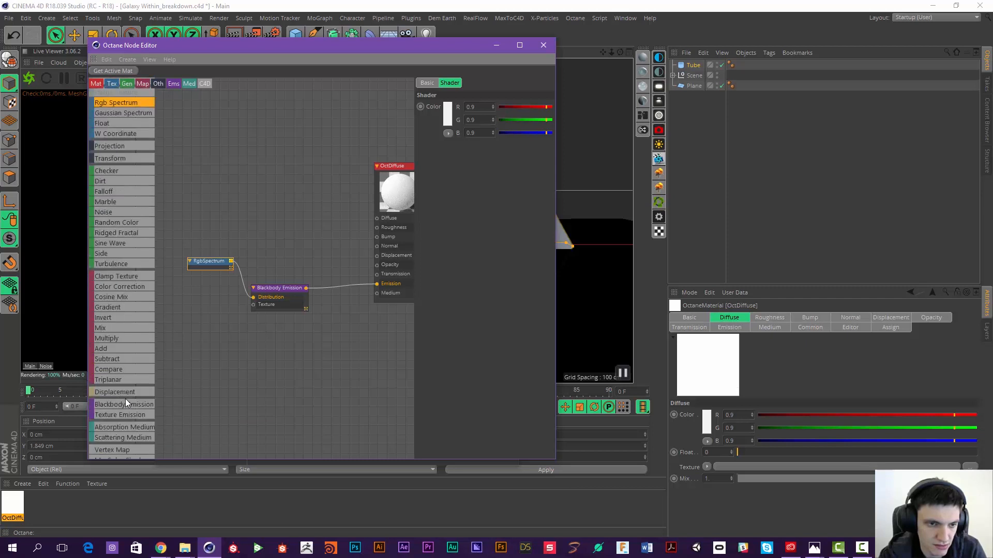
{"action": "scroll", "coordinate": [125, 402], "scroll_direction": "up", "scroll_amount": 2}
{"action": "scroll", "coordinate": [126, 195], "scroll_direction": "up", "scroll_amount": 1}
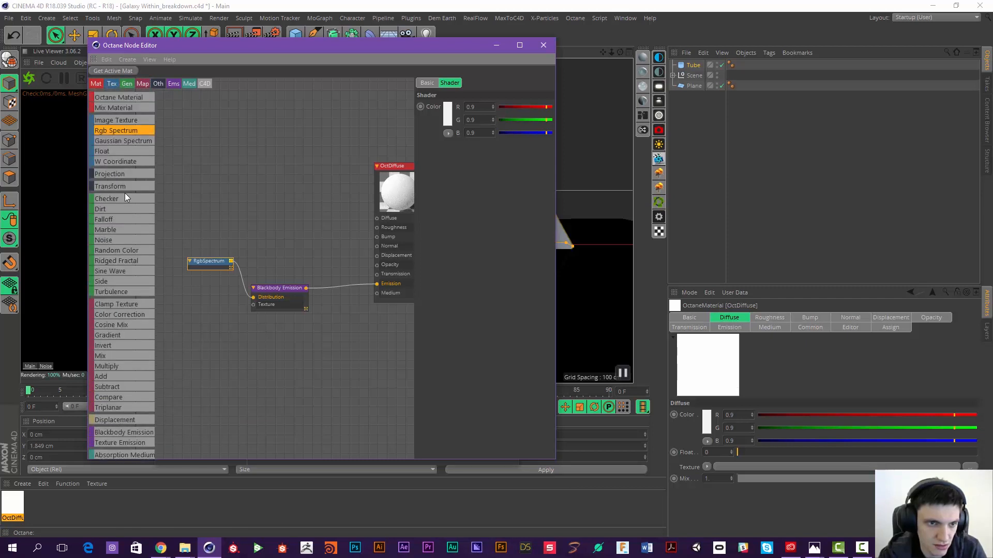
{"action": "left_click_drag", "start_coordinate": [204, 318], "coordinate": [270, 299]}
{"action": "scroll", "coordinate": [205, 320], "scroll_direction": "up", "scroll_amount": 3}
{"action": "scroll", "coordinate": [259, 334], "scroll_direction": "down", "scroll_amount": 3}
{"action": "middle_click_drag", "start_coordinate": [290, 253], "coordinate": [263, 253]}
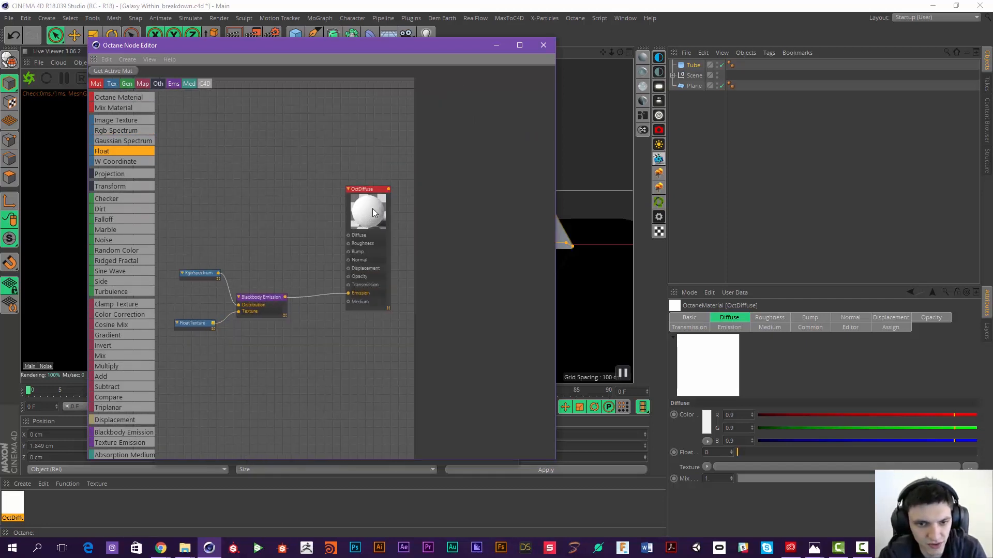
{"action": "left_click_drag", "start_coordinate": [373, 209], "coordinate": [353, 216]}
Step: Examine the glowing portal in the reference image and review the Blackbody Emission node's shader settings
{"action": "left_click_drag", "start_coordinate": [992, 36], "coordinate": [602, 53]}
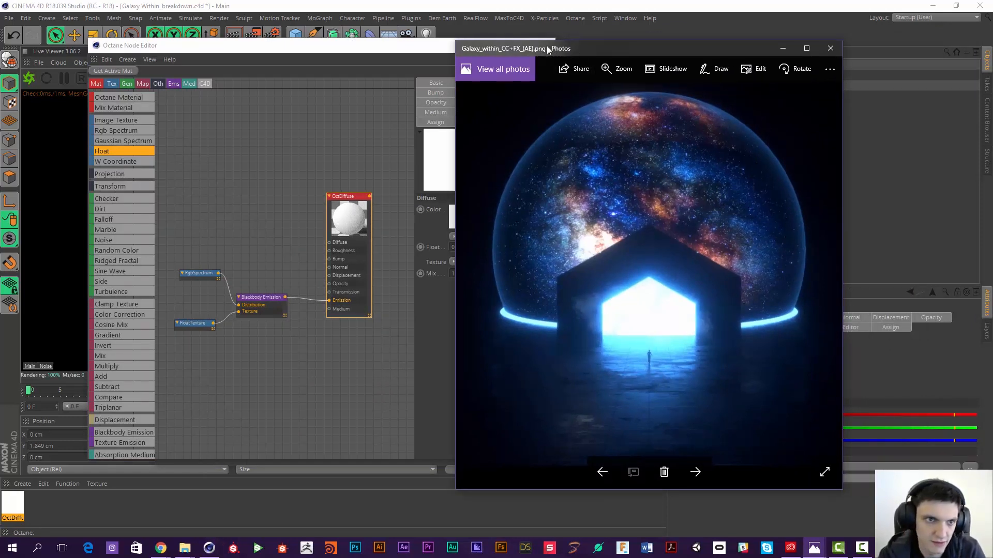
{"action": "left_click_drag", "start_coordinate": [553, 48], "coordinate": [992, 56]}
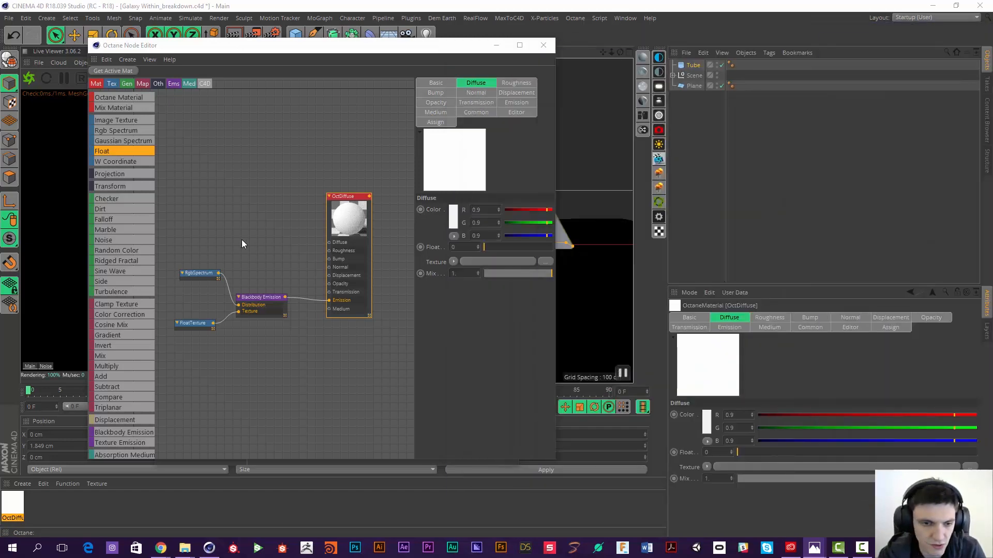
{"action": "scroll", "coordinate": [205, 297], "scroll_direction": "up", "scroll_amount": 3}
{"action": "mouse_move", "coordinate": [278, 246]}
{"action": "middle_mouse_down"}
{"action": "mouse_move", "coordinate": [250, 243]}
{"action": "mouse_move", "coordinate": [267, 260]}
{"action": "middle_mouse_up"}
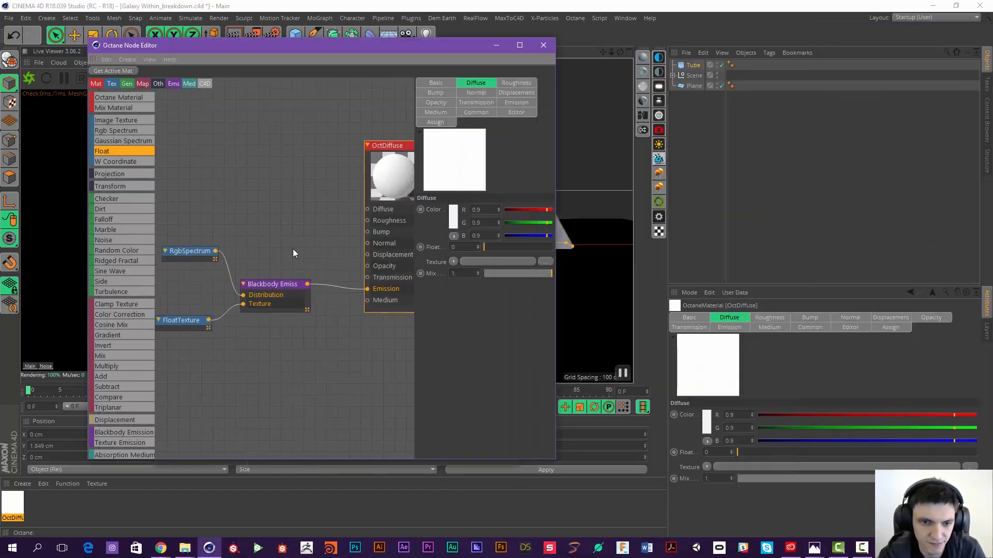
{"action": "left_click", "coordinate": [282, 284]}
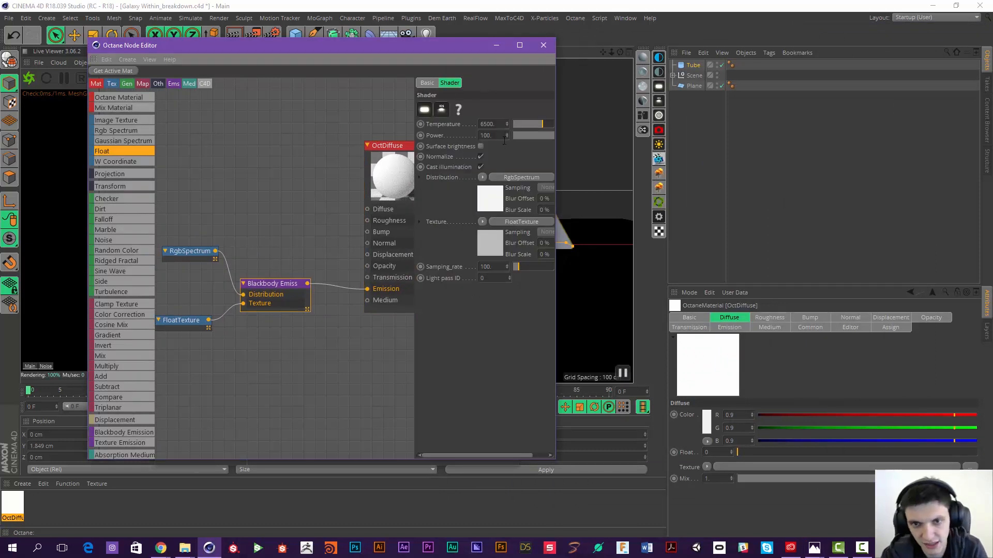
{"action": "left_click_drag", "start_coordinate": [172, 258], "coordinate": [160, 261]}
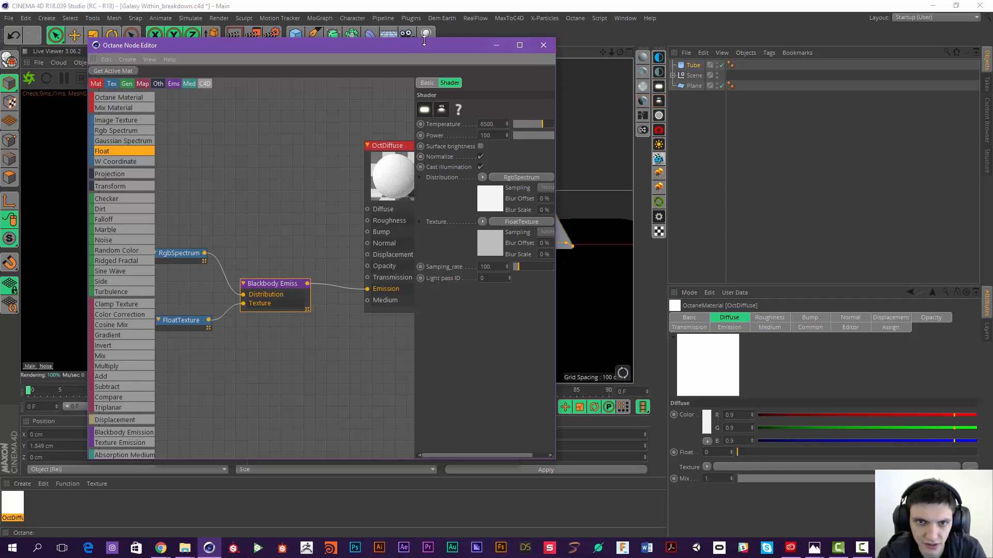
Step: Move the Octane Node Editor out of the way and close the Material Editor to clear the viewport
{"action": "mouse_move", "coordinate": [424, 42]}
{"action": "left_mouse_down"}
{"action": "mouse_move", "coordinate": [407, 49]}
{"action": "mouse_move", "coordinate": [422, 40]}
{"action": "left_mouse_up"}
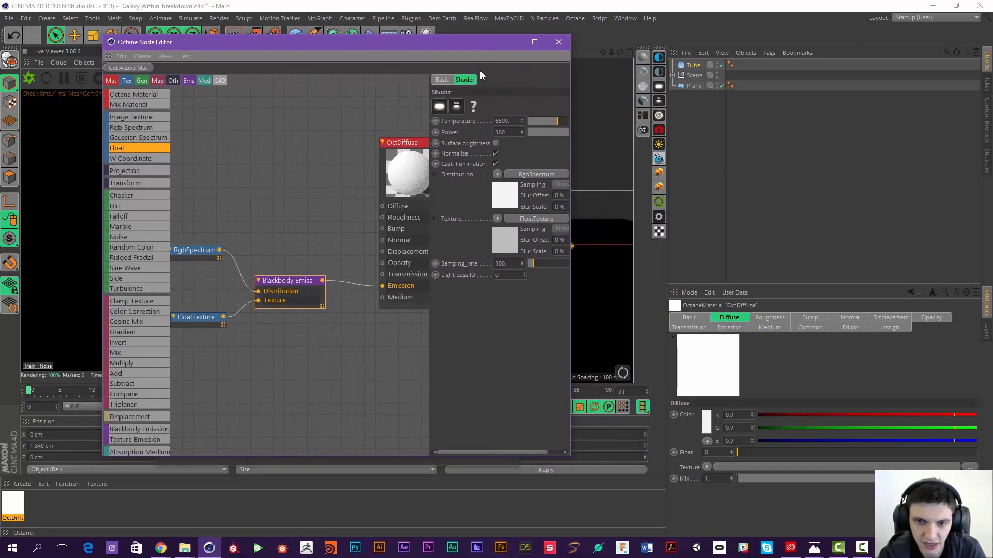
{"action": "left_click_drag", "start_coordinate": [506, 56], "coordinate": [0, 64]}
{"action": "left_click", "coordinate": [427, 72]}
{"action": "left_click", "coordinate": [507, 70]}
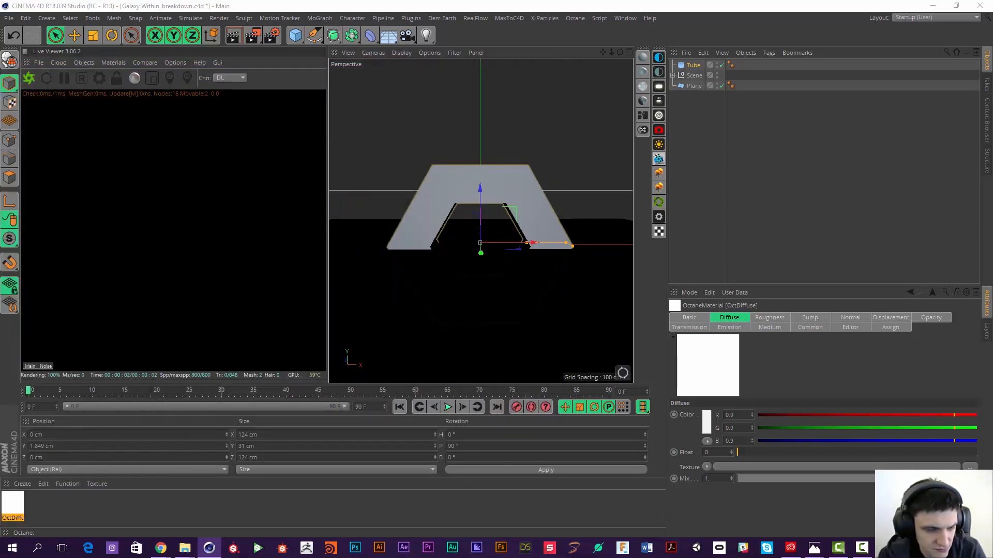
Step: Add a new plane at the origin, scale it to about 90 cm square and rotate it 90° in pitch
{"action": "left_click", "coordinate": [687, 126]}
{"action": "left_click", "coordinate": [295, 36]}
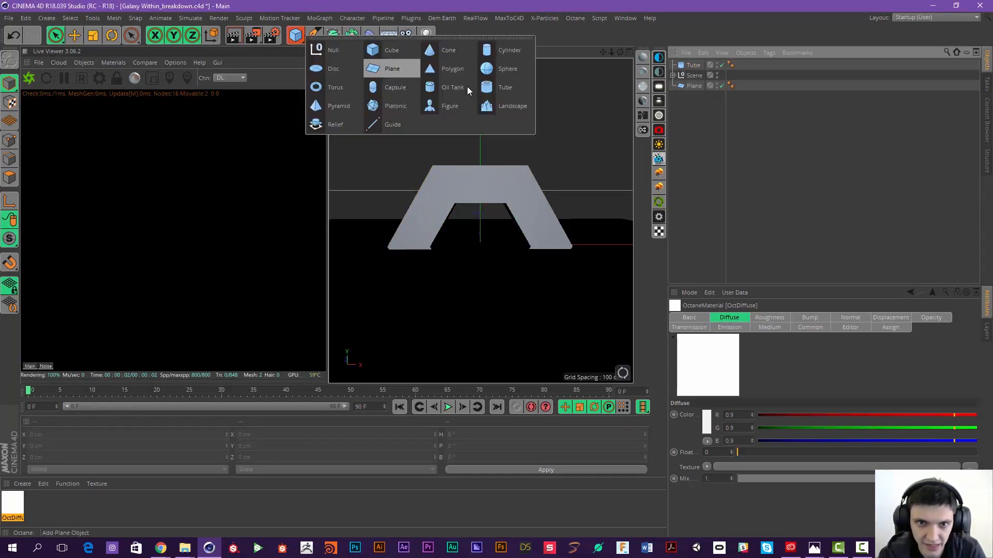
{"action": "left_click", "coordinate": [392, 68]}
{"action": "left_click_drag", "start_coordinate": [497, 274], "coordinate": [266, 303]}
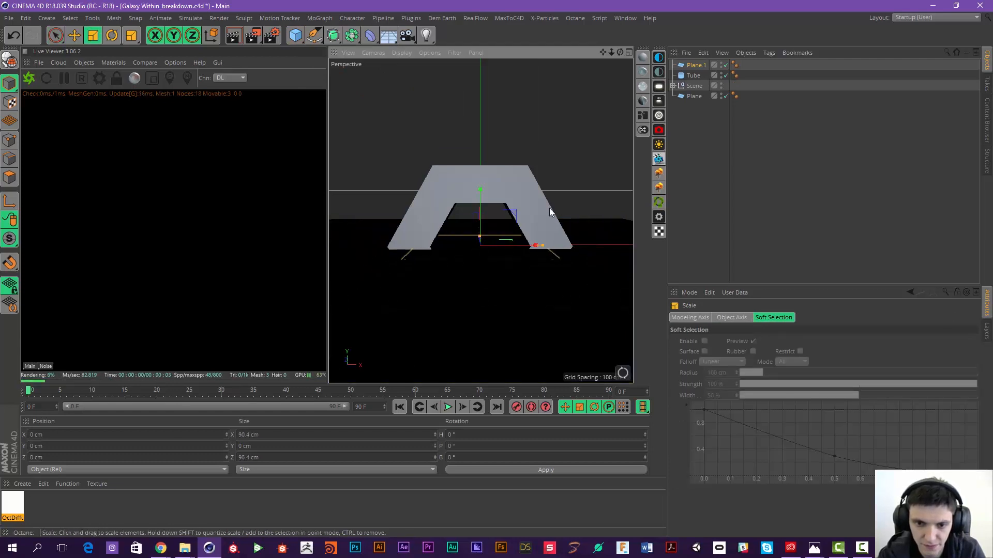
{"action": "key", "text": "r"}
{"action": "left_click_drag", "start_coordinate": [479, 225], "coordinate": [474, 339], "text": "shift"}
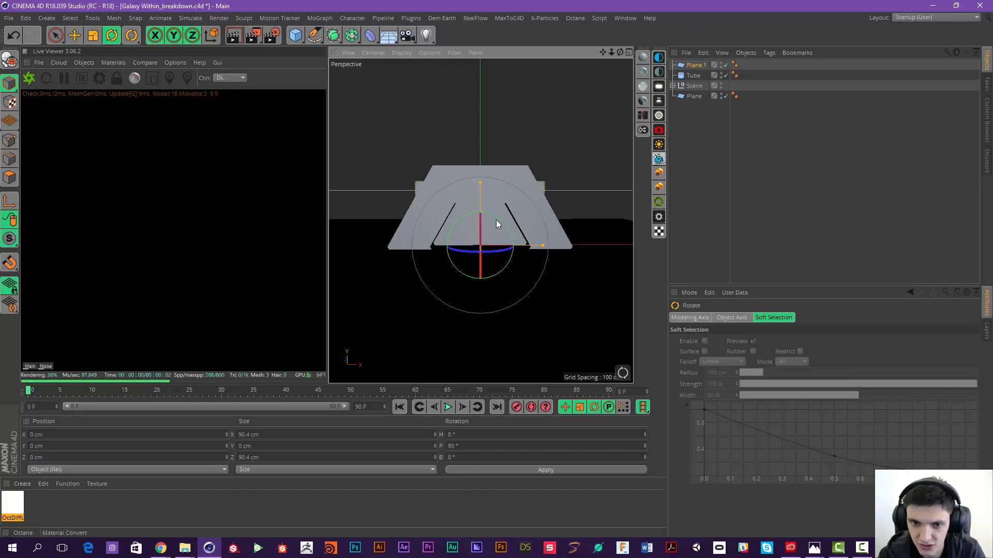
Step: Scale the upright plane to about 69 cm square to fill the arch opening and raise it to about 1.87 cm in Y
{"action": "key", "text": "t"}
{"action": "left_click_drag", "start_coordinate": [507, 209], "coordinate": [448, 237]}
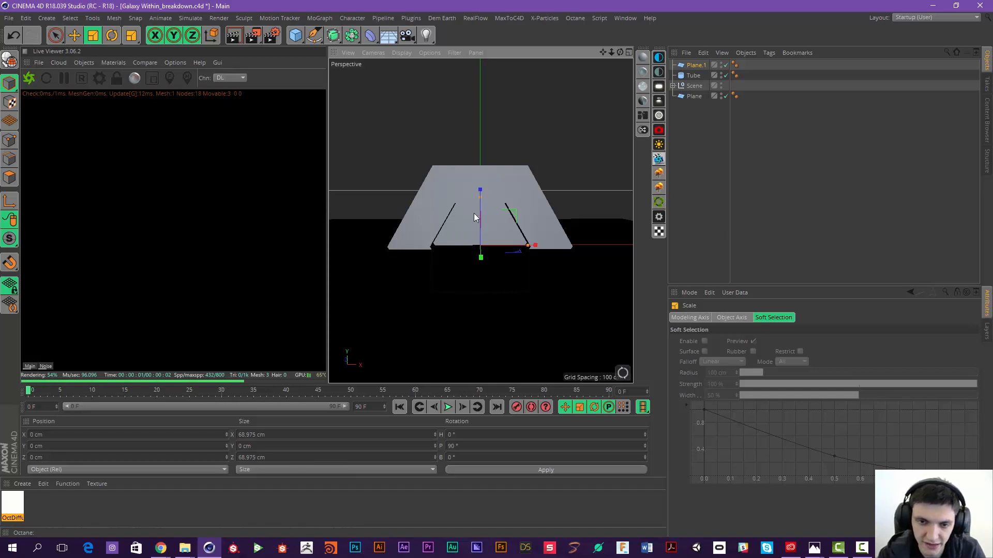
{"action": "key", "text": "9"}
{"action": "mouse_move", "coordinate": [484, 221]}
{"action": "left_mouse_down"}
{"action": "mouse_move", "coordinate": [485, 191]}
{"action": "mouse_move", "coordinate": [482, 213]}
{"action": "left_mouse_up"}
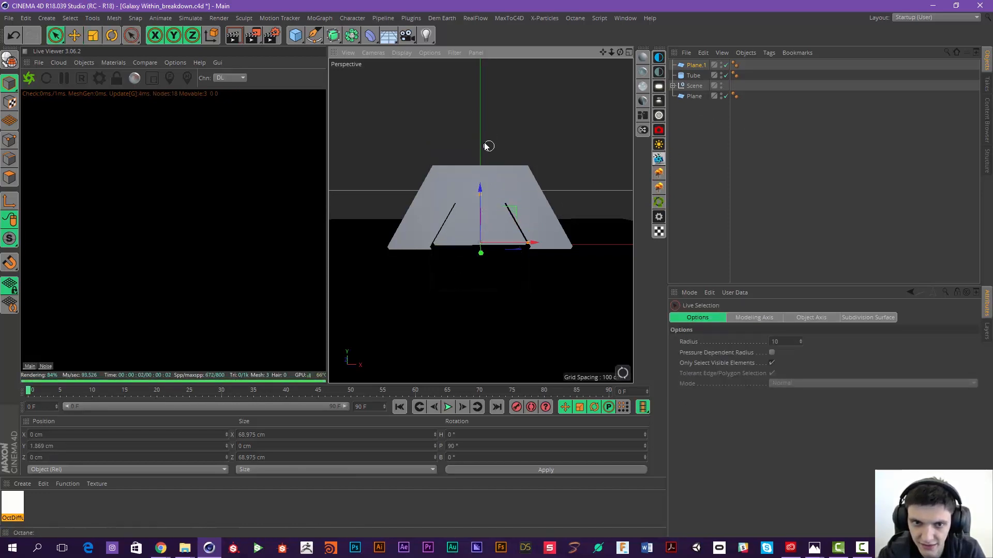
Step: Rename the upright plane as portal and the tube as gate
{"action": "double_click", "coordinate": [696, 66]}
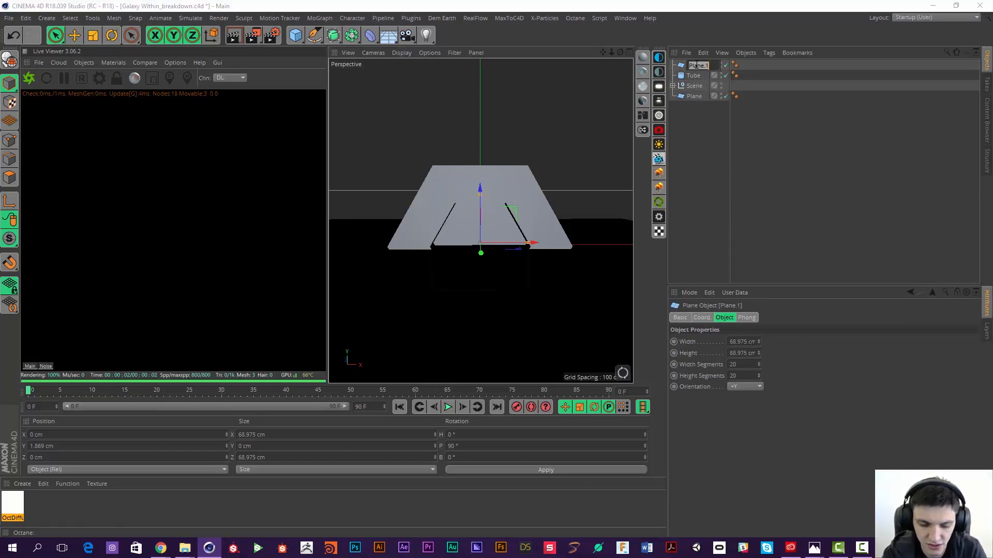
{"action": "type", "text": "portal"}
{"action": "key", "text": "Return"}
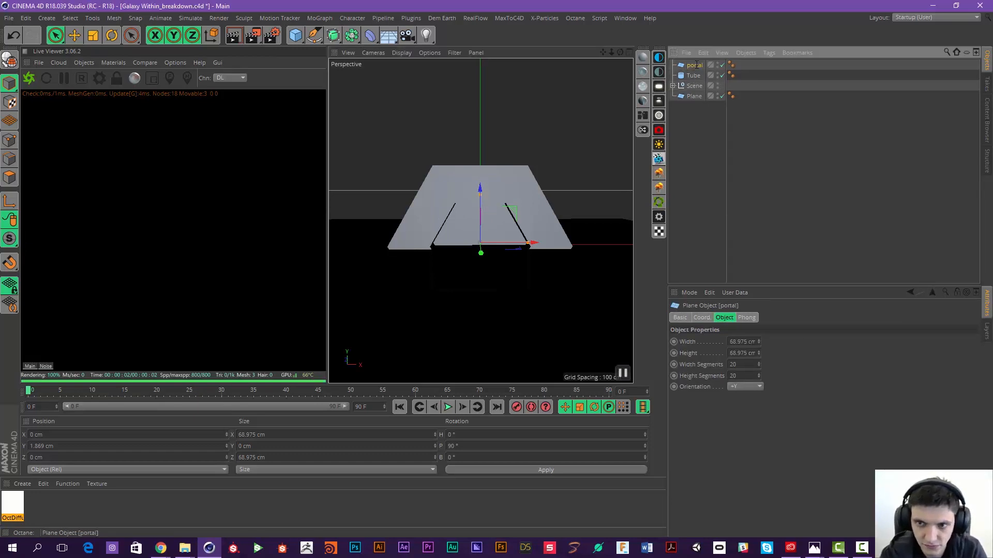
{"action": "double_click", "coordinate": [693, 76]}
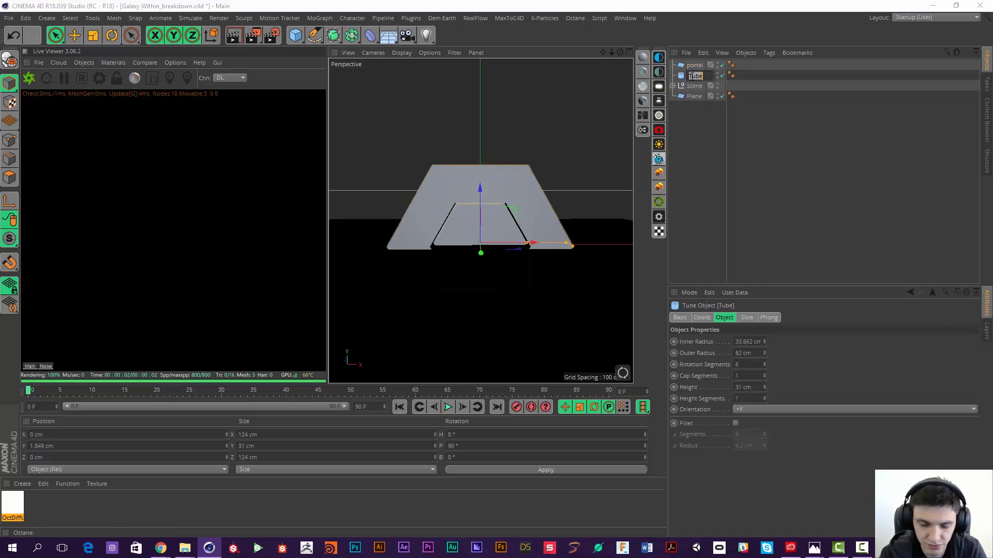
{"action": "type", "text": "r"}
{"action": "type", "text": "ate"}
{"action": "key", "text": "Return"}
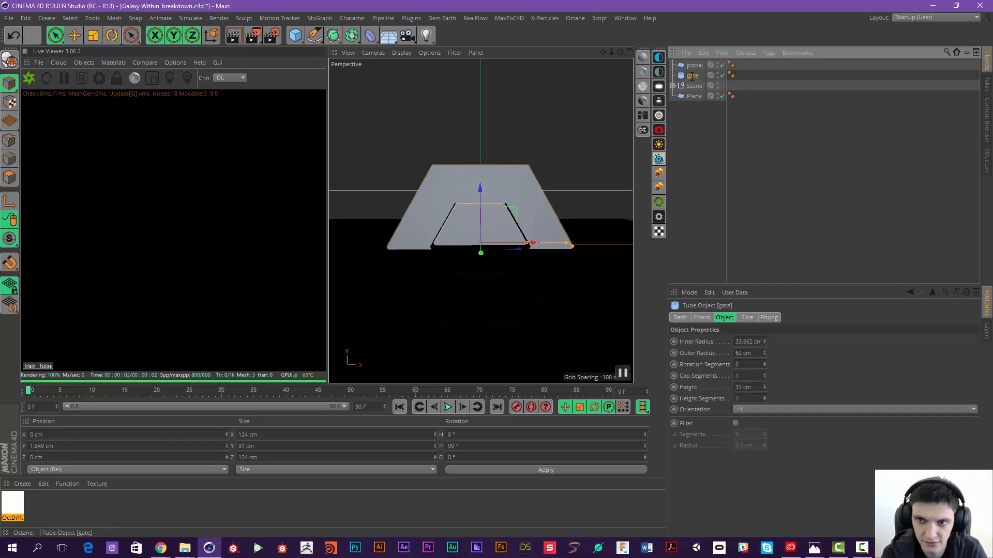
Step: Group the portal and gate under a null named Objects and expand the group
{"action": "left_click", "coordinate": [694, 65], "text": "ctrl"}
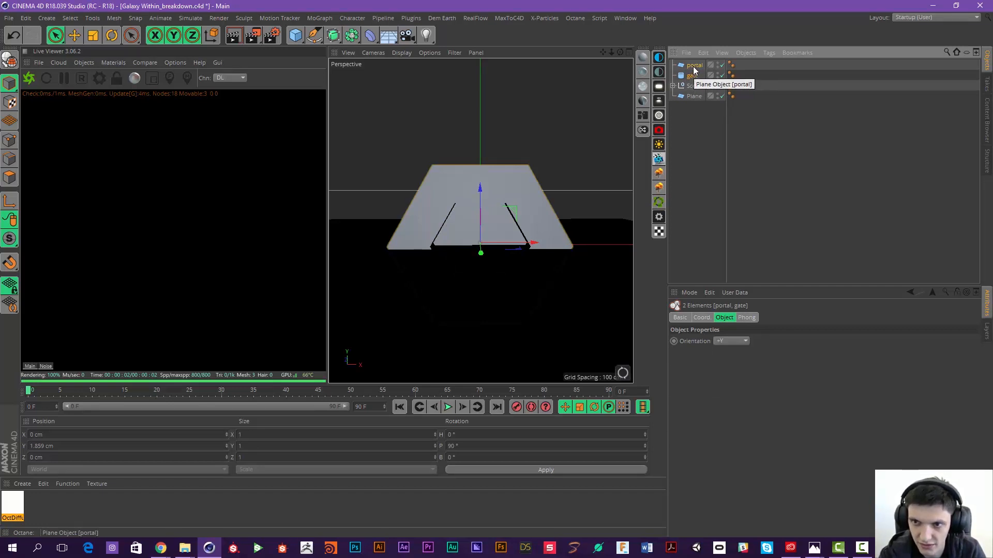
{"action": "key", "text": "alt+g"}
{"action": "double_click", "coordinate": [694, 65]}
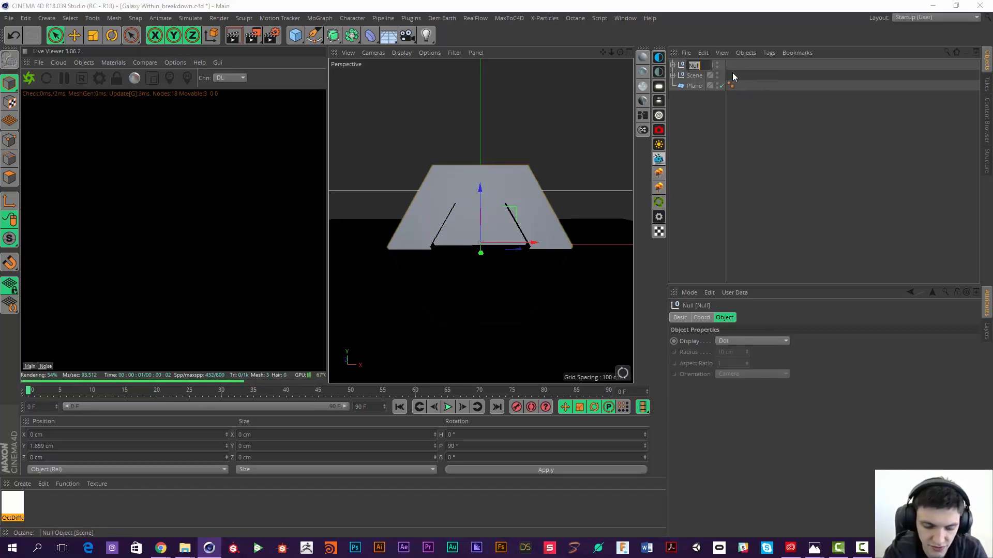
{"action": "type", "text": "Obje"}
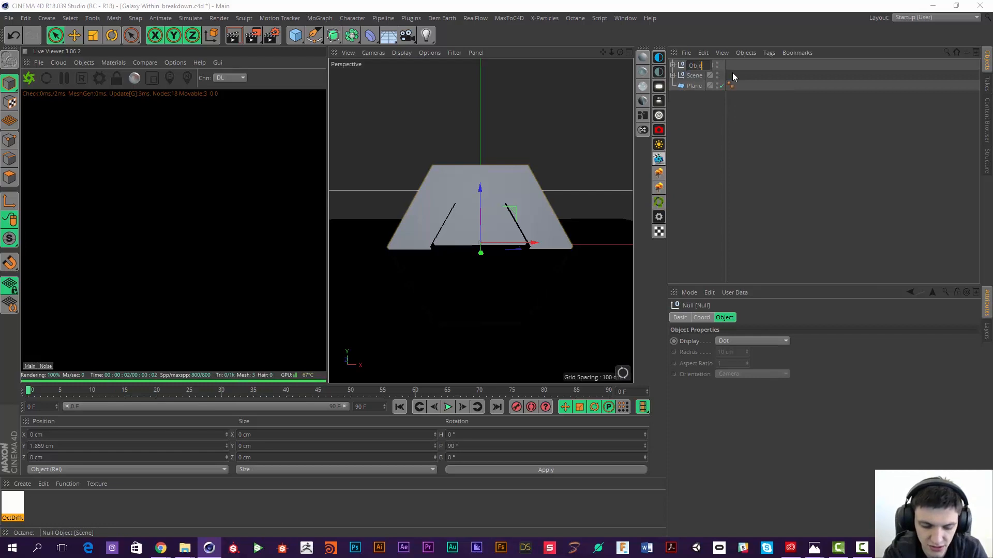
{"action": "type", "text": "cts"}
{"action": "key", "text": "Return"}
{"action": "left_click", "coordinate": [672, 65]}
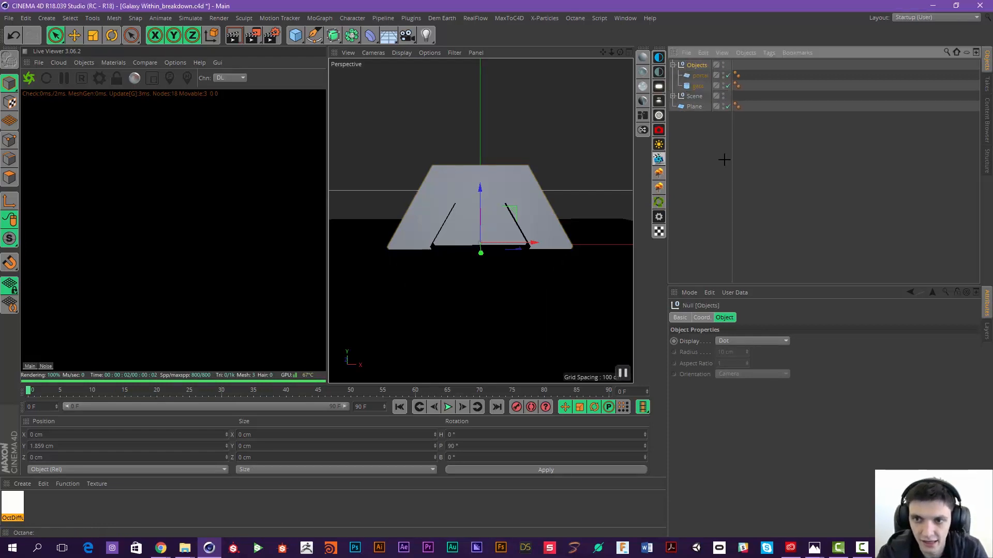
Step: Apply the emissive OctDiffuse material to the portal plane
{"action": "left_click", "coordinate": [724, 160]}
{"action": "left_click", "coordinate": [17, 511]}
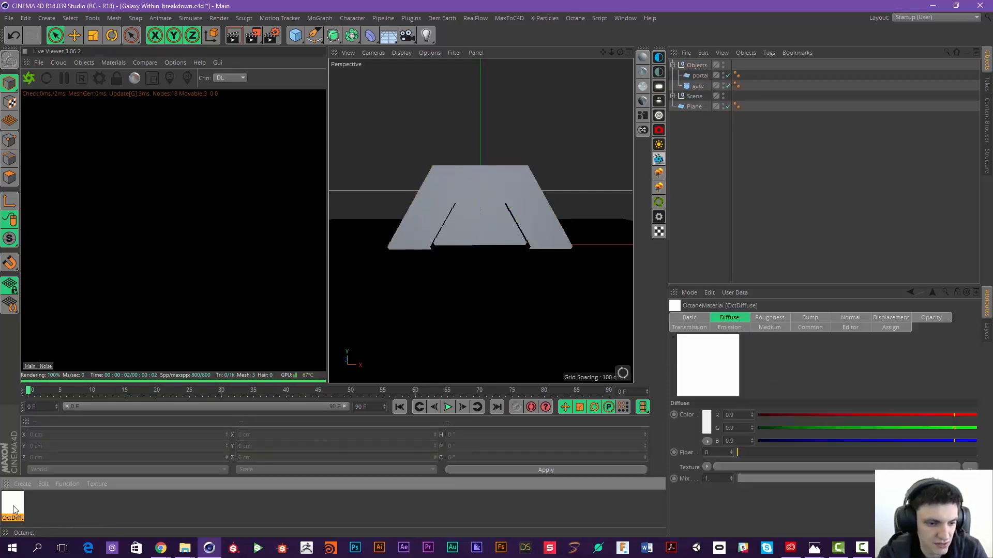
{"action": "left_click_drag", "start_coordinate": [14, 511], "coordinate": [701, 76]}
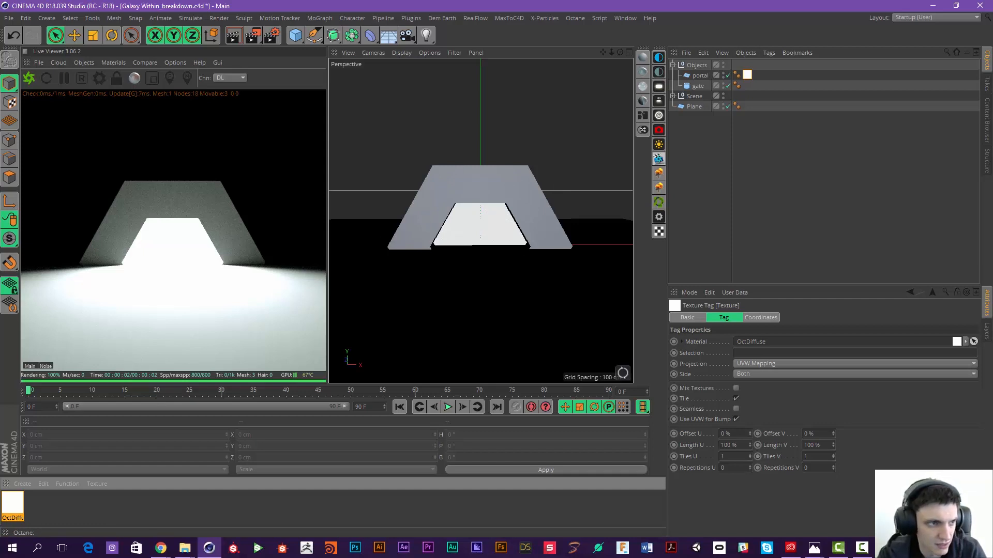
Step: Inspect the RgbSpectrum, FloatTexture and Blackbody Emission nodes of the OctDiffuse material and check the portal glow in the reference image
{"action": "left_click_drag", "start_coordinate": [0, 43], "coordinate": [601, 33]}
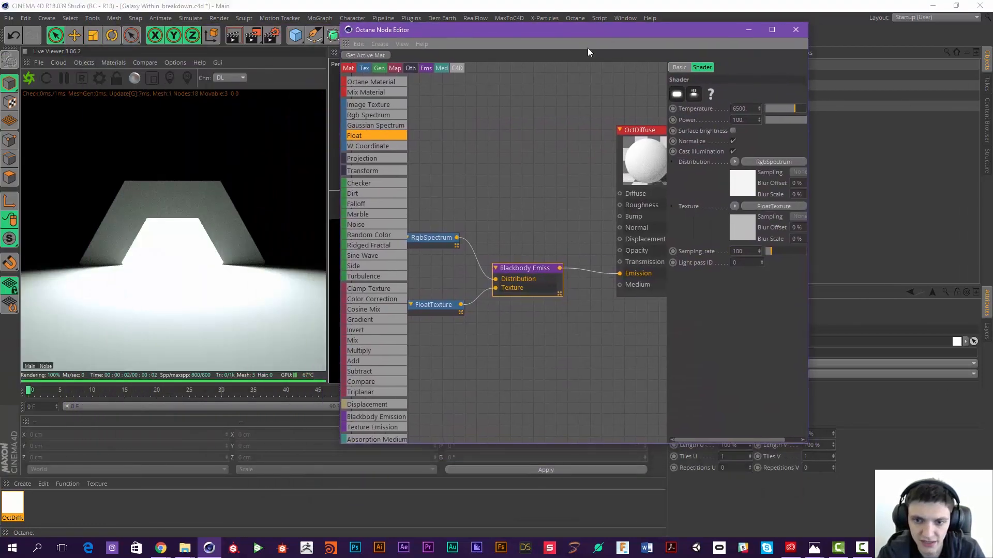
{"action": "left_click", "coordinate": [434, 238]}
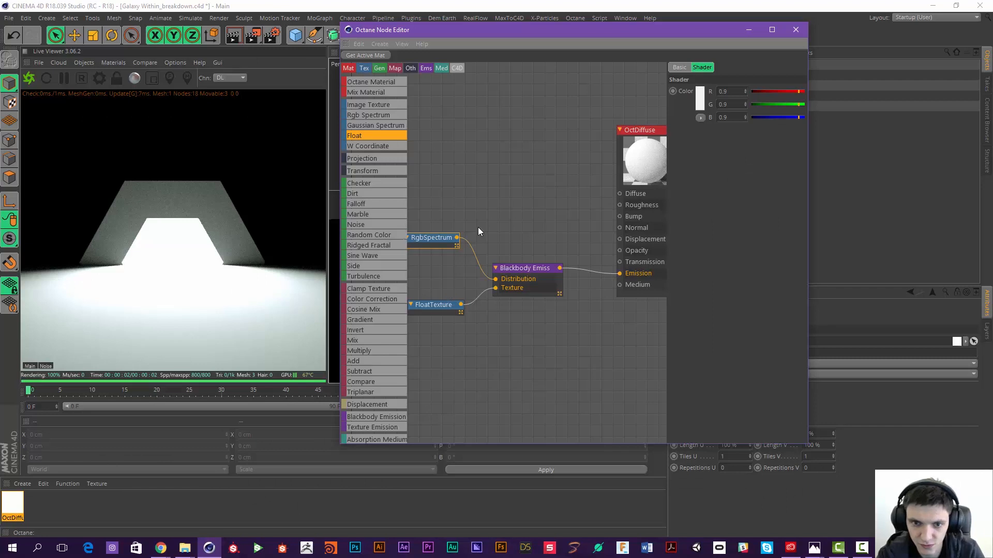
{"action": "left_click", "coordinate": [441, 311]}
{"action": "left_click_drag", "start_coordinate": [524, 278], "coordinate": [529, 277]}
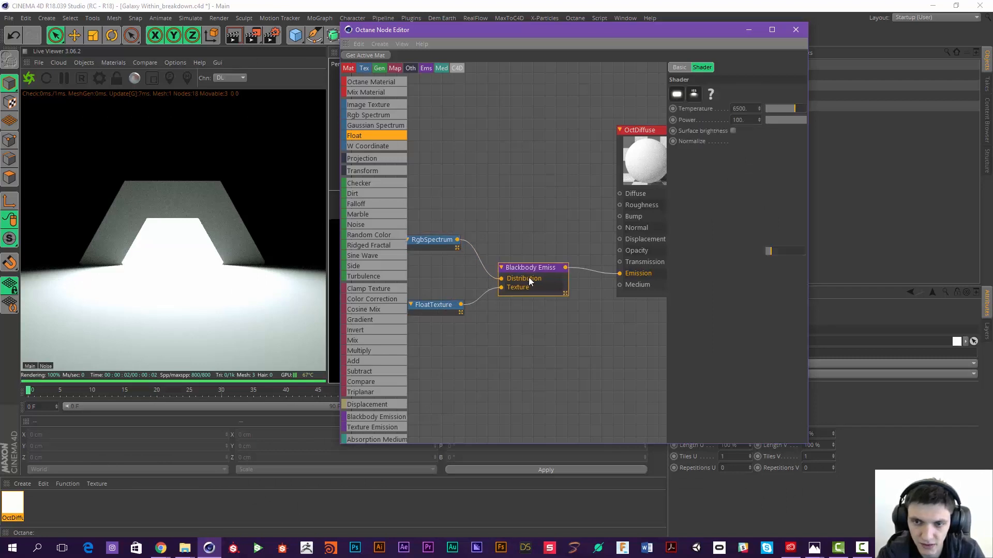
{"action": "left_click_drag", "start_coordinate": [442, 240], "coordinate": [442, 242]}
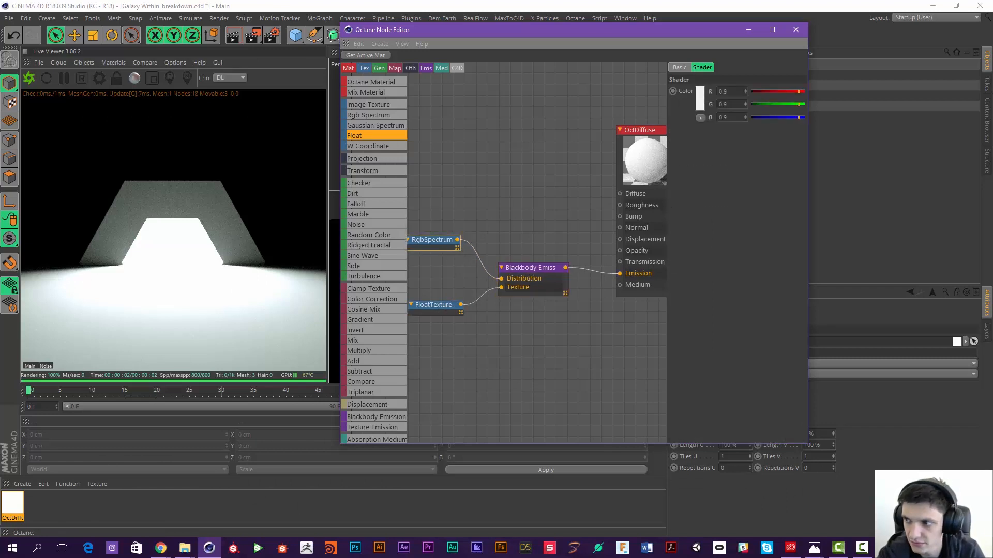
{"action": "left_click_drag", "start_coordinate": [992, 37], "coordinate": [661, 53]}
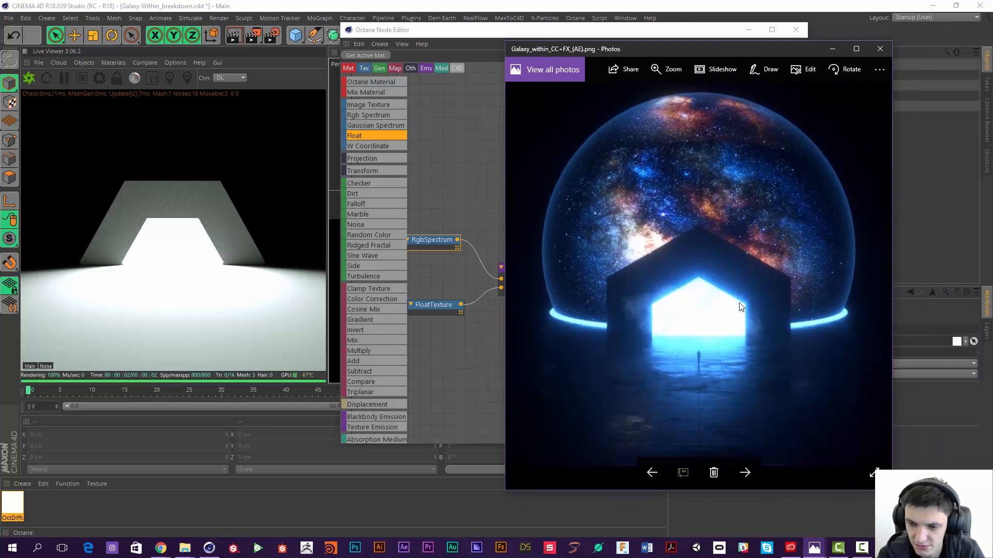
{"action": "left_click_drag", "start_coordinate": [677, 51], "coordinate": [992, 46]}
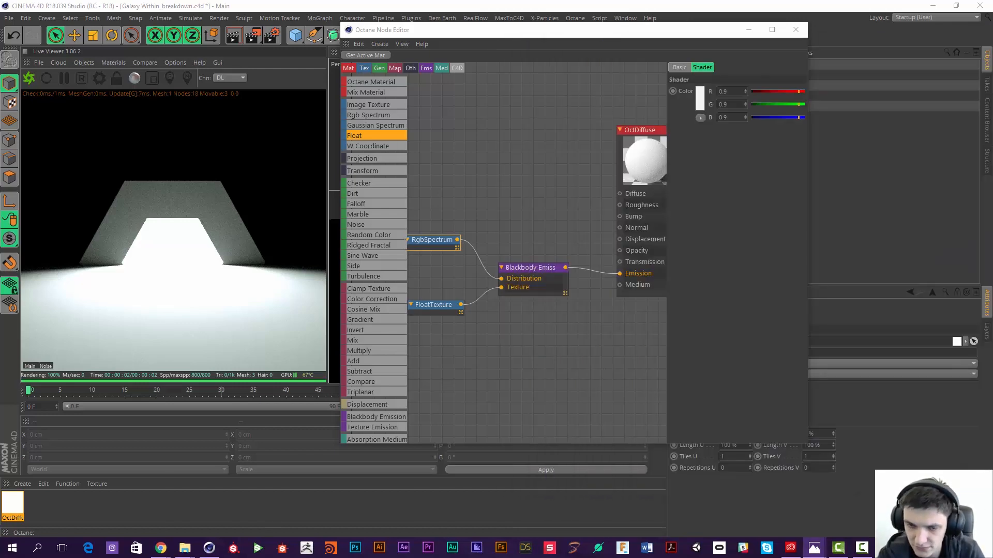
Step: Set the RgbSpectrum colour driving the portal's emission distribution to light blue, hue 210° and saturation 71%
{"action": "left_click", "coordinate": [700, 98]}
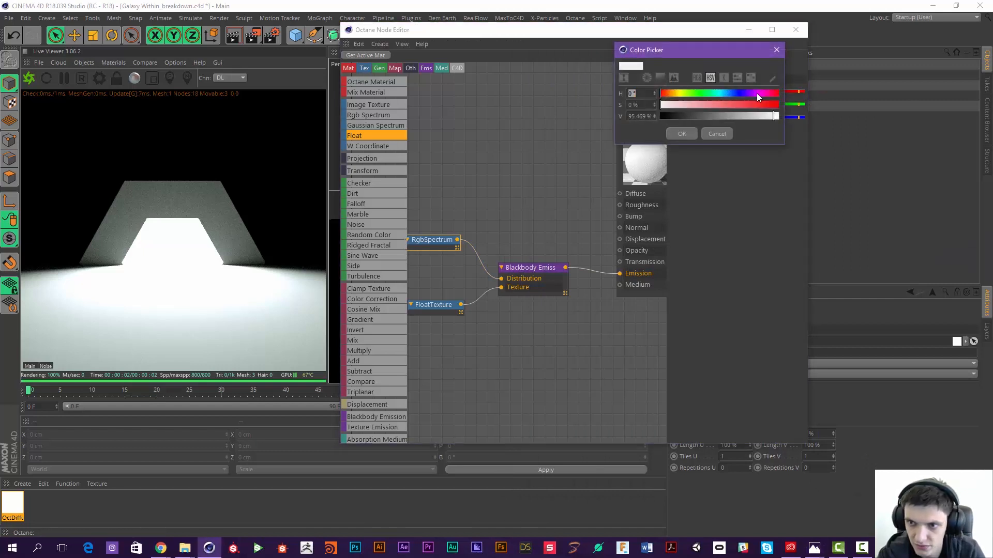
{"action": "left_click_drag", "start_coordinate": [737, 93], "coordinate": [733, 92]}
{"action": "left_click", "coordinate": [745, 105]}
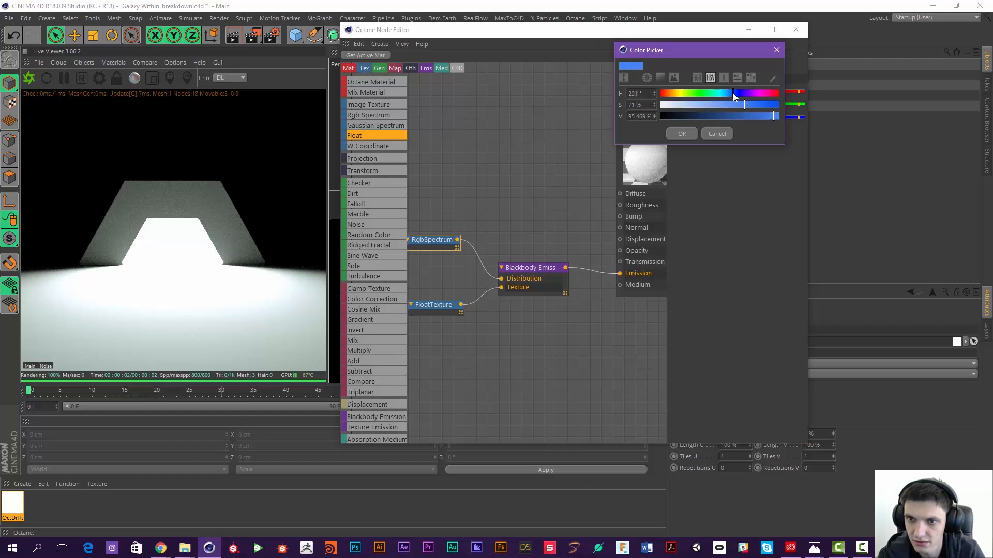
{"action": "left_click", "coordinate": [682, 134]}
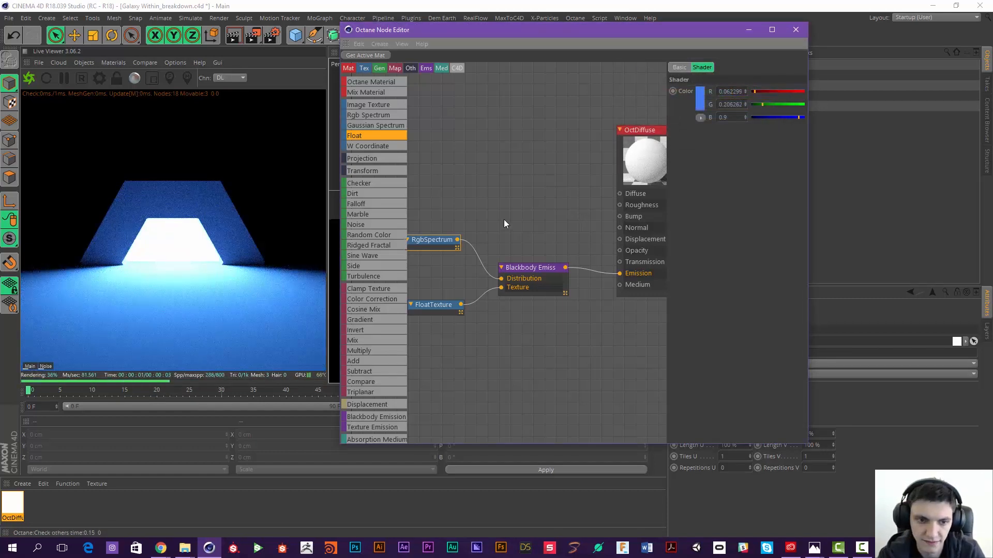
{"action": "left_click", "coordinate": [702, 98]}
{"action": "left_click_drag", "start_coordinate": [719, 95], "coordinate": [733, 97]}
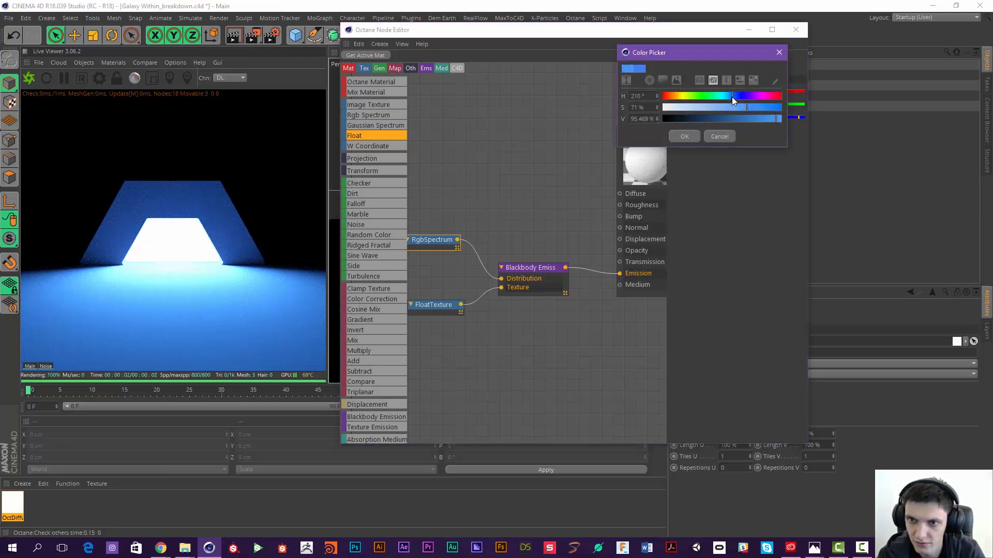
{"action": "left_click", "coordinate": [684, 137]}
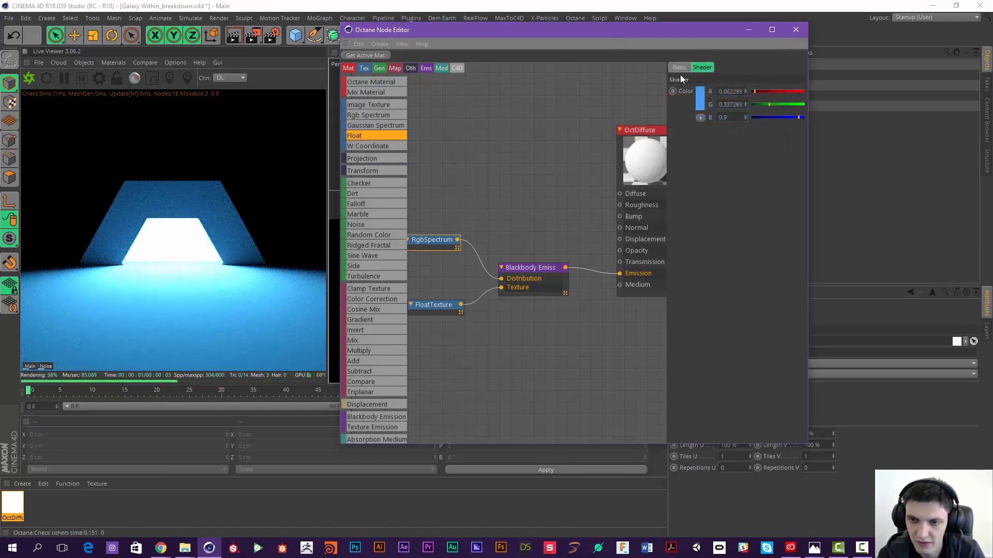
Step: Lower the FloatTexture value feeding the Blackbody Emission texture to about 0.22 and close the node editor
{"action": "left_click", "coordinate": [438, 305]}
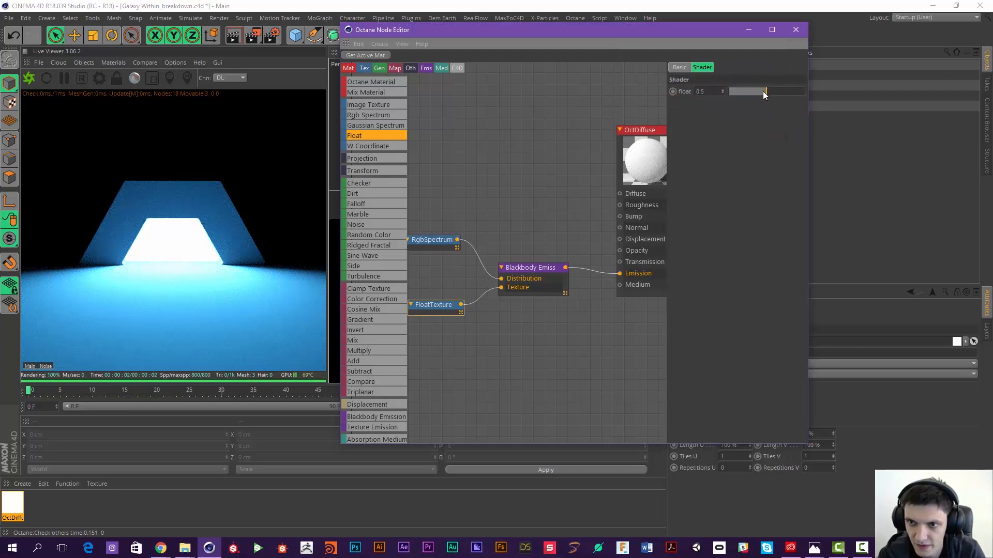
{"action": "left_click_drag", "start_coordinate": [763, 92], "coordinate": [746, 92]}
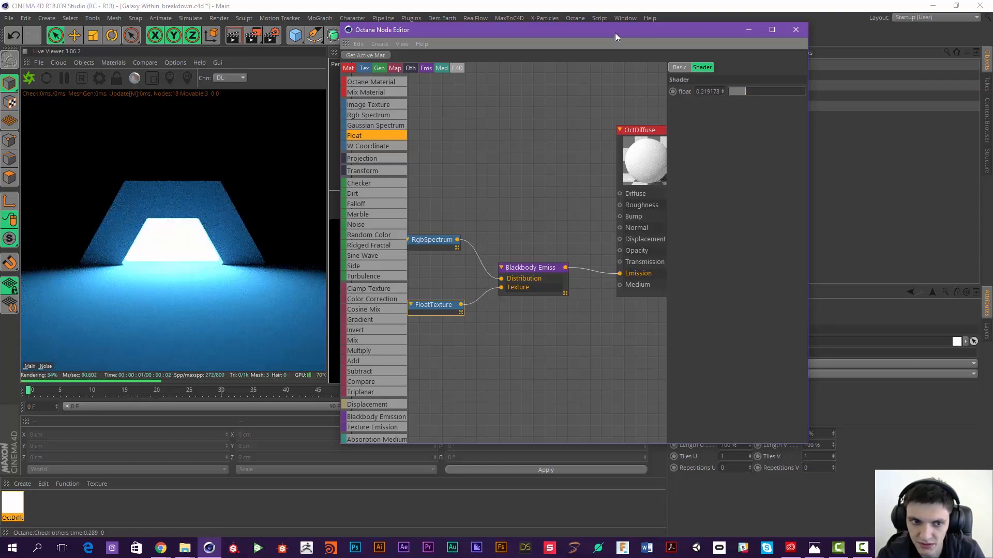
{"action": "left_click", "coordinate": [796, 30]}
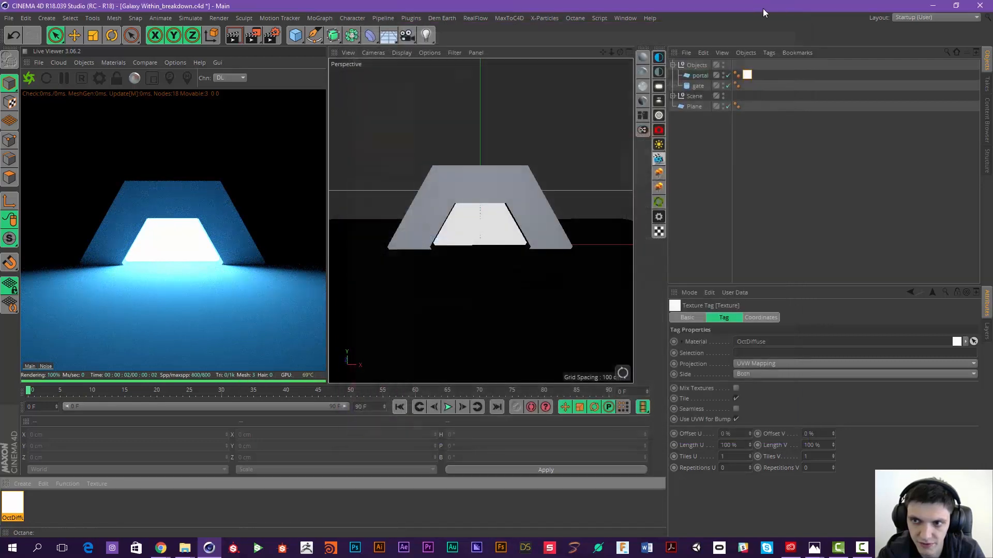
{"action": "left_click", "coordinate": [728, 158]}
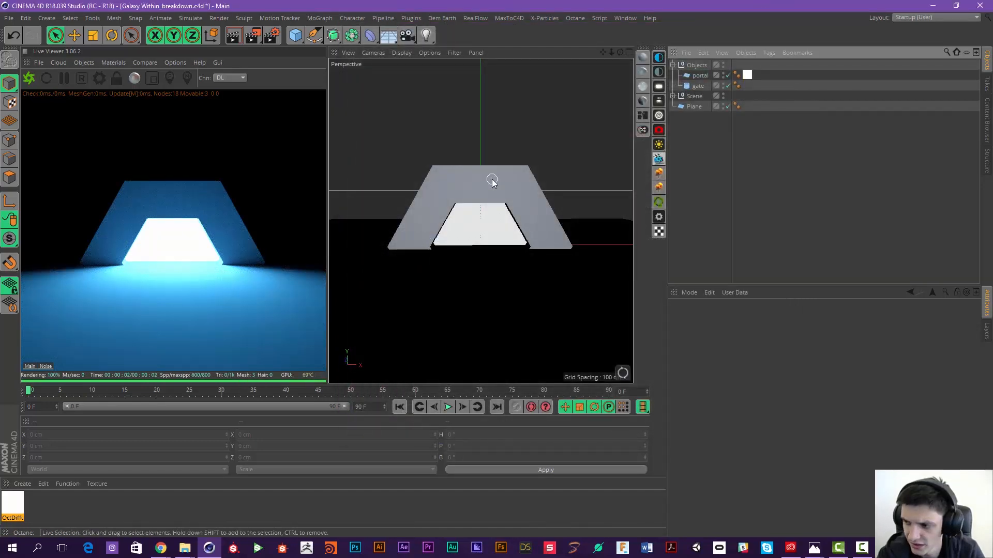
{"action": "right_click", "coordinate": [504, 155]}
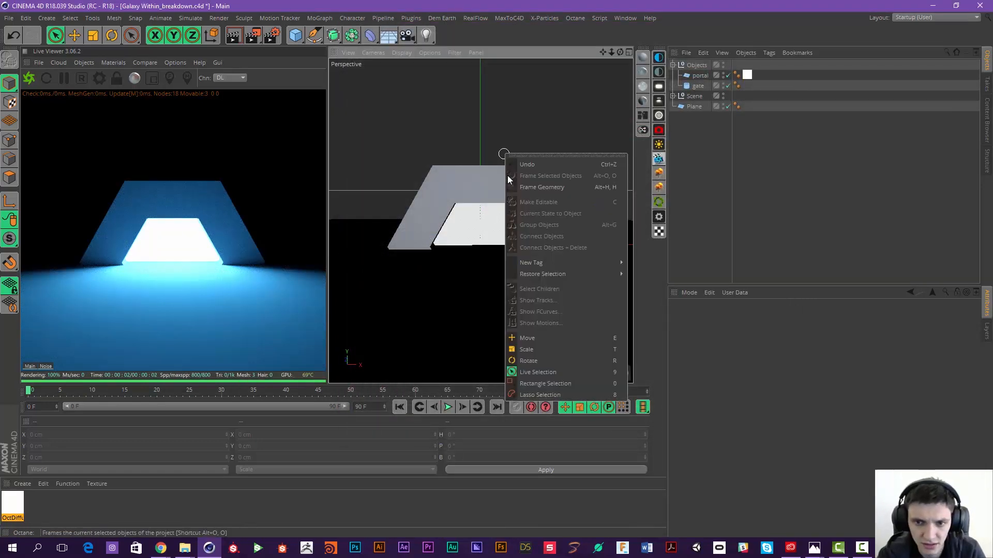
{"action": "left_click", "coordinate": [501, 173]}
{"action": "left_click", "coordinate": [692, 149]}
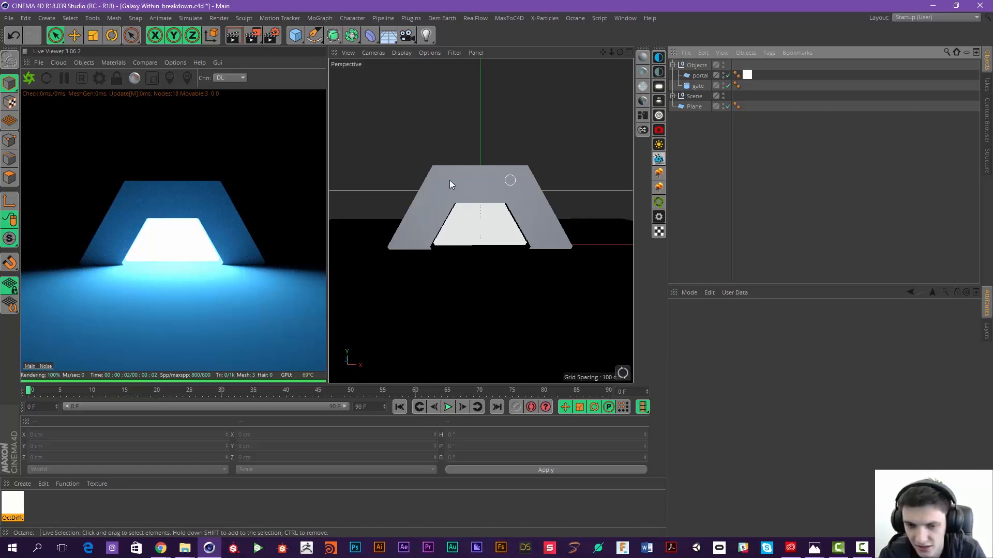
{"action": "left_click", "coordinate": [433, 204]}
{"action": "left_click", "coordinate": [729, 164]}
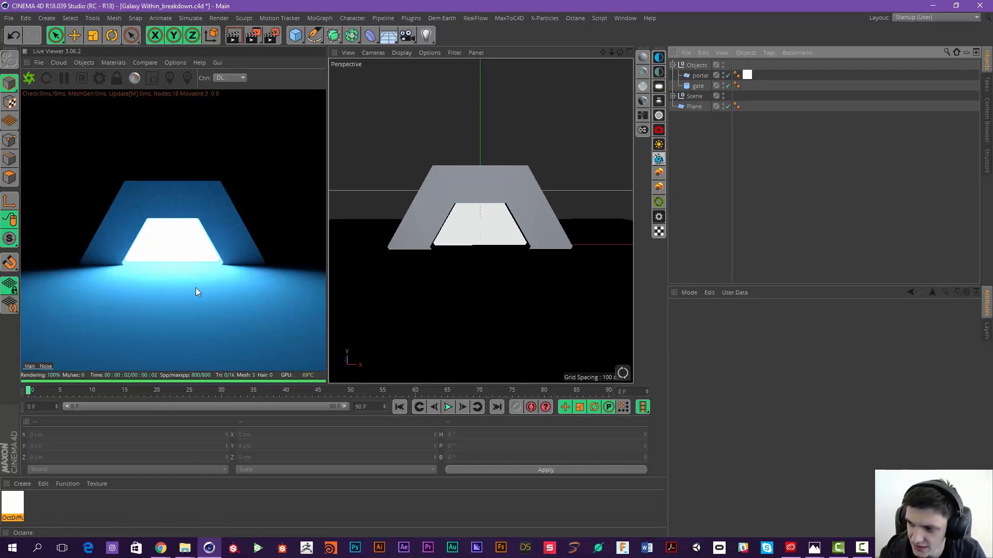
Step: Compare the rendered gate and glowing portal with the reference image Galaxy_within_CC+FX_(AE).png
{"action": "left_click", "coordinate": [814, 547]}
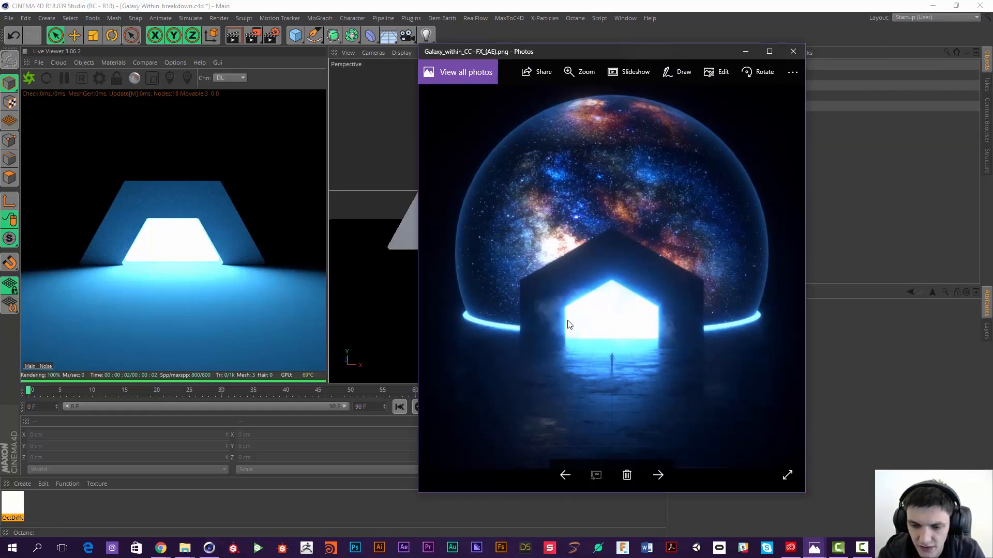
{"action": "left_click", "coordinate": [745, 51]}
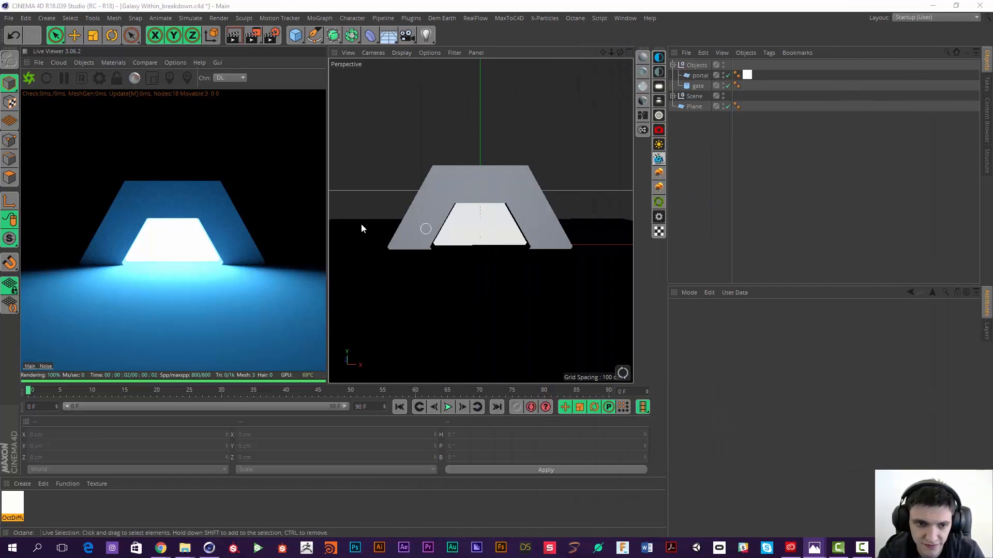
{"action": "left_click", "coordinate": [693, 145]}
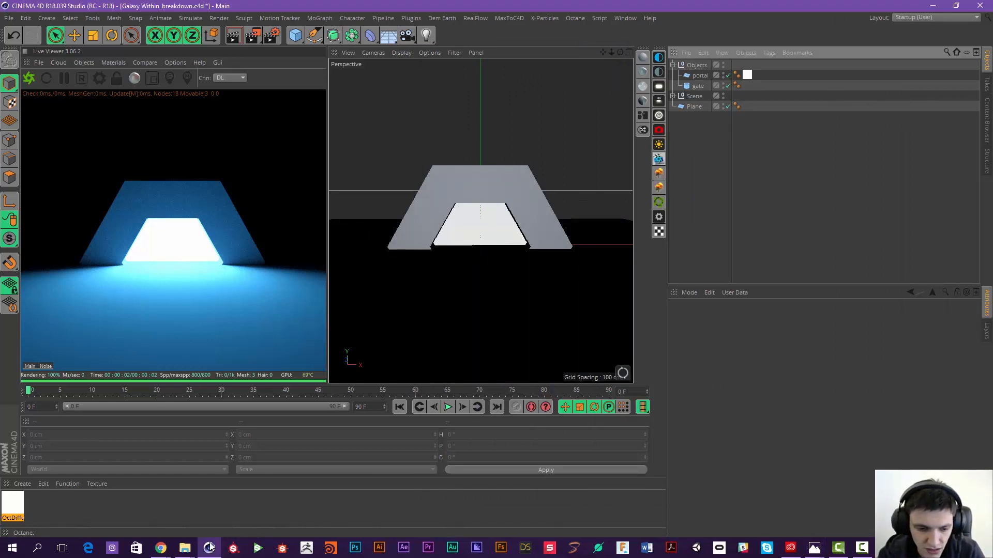
Step: Create an Octane glossy material and open its node graph in the Octane Node Editor
{"action": "mouse_move", "coordinate": [188, 549]}
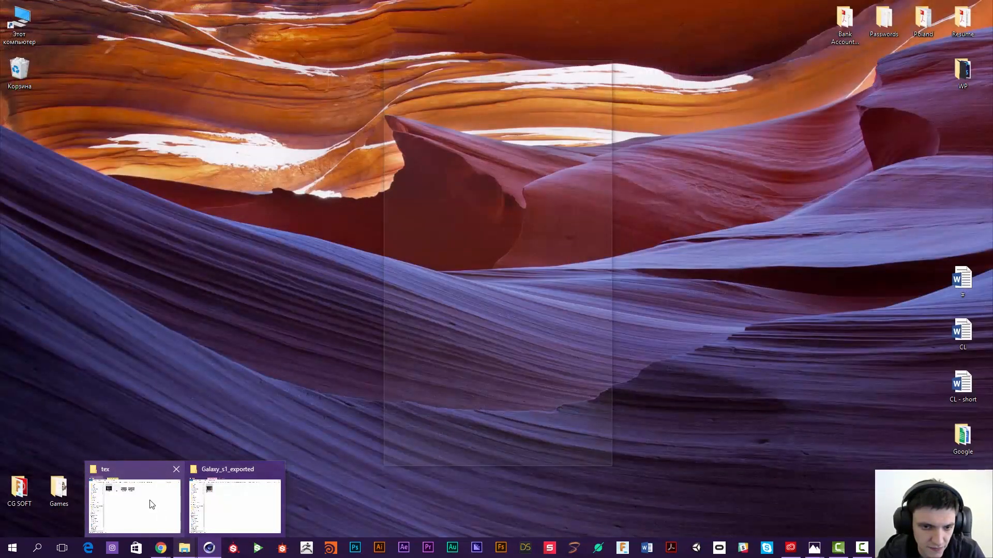
{"action": "left_click", "coordinate": [149, 505]}
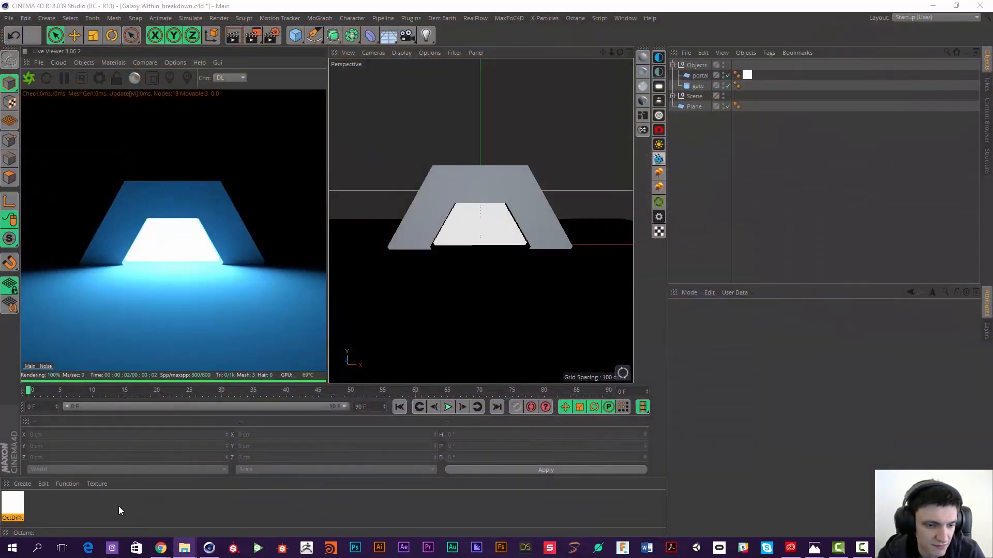
{"action": "left_click", "coordinate": [421, 309]}
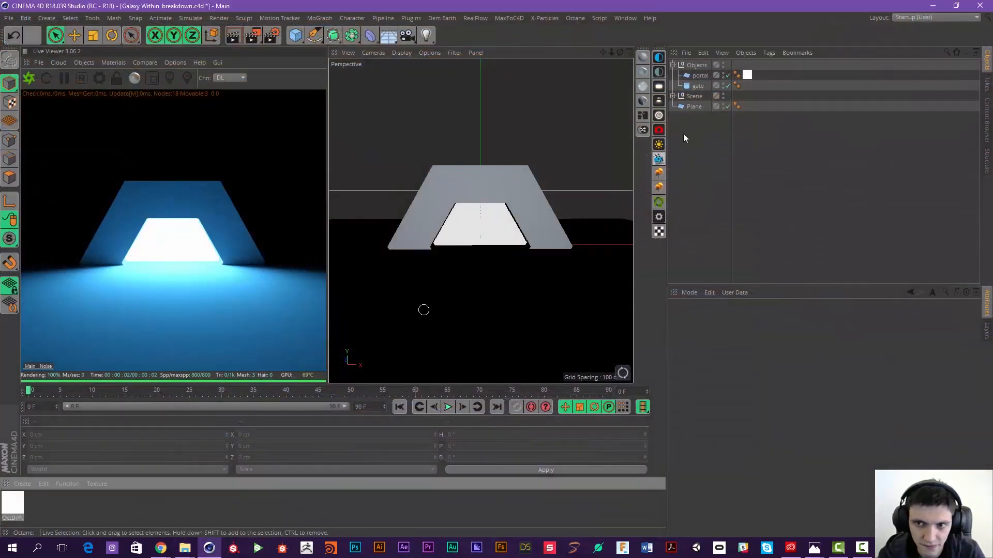
{"action": "left_click", "coordinate": [642, 74]}
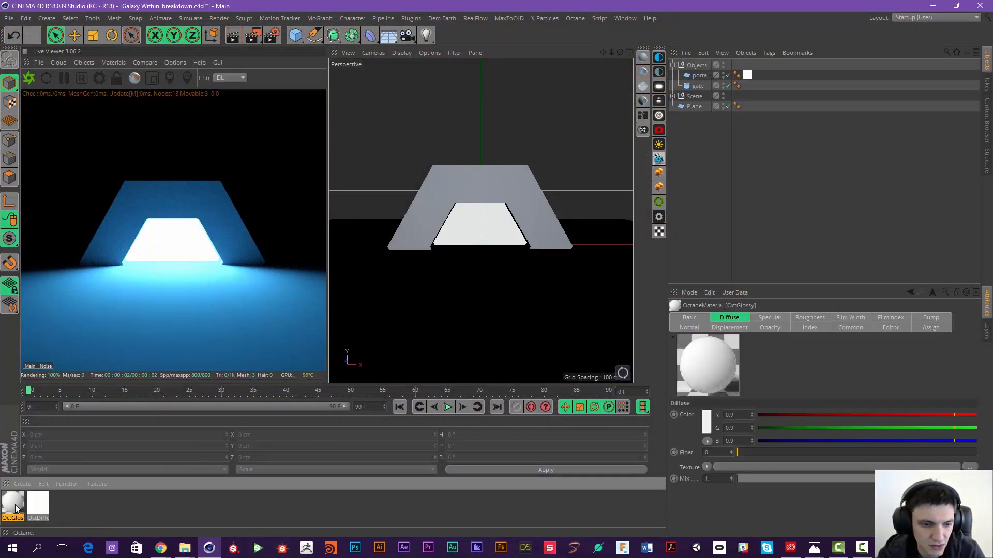
{"action": "double_click", "coordinate": [16, 509]}
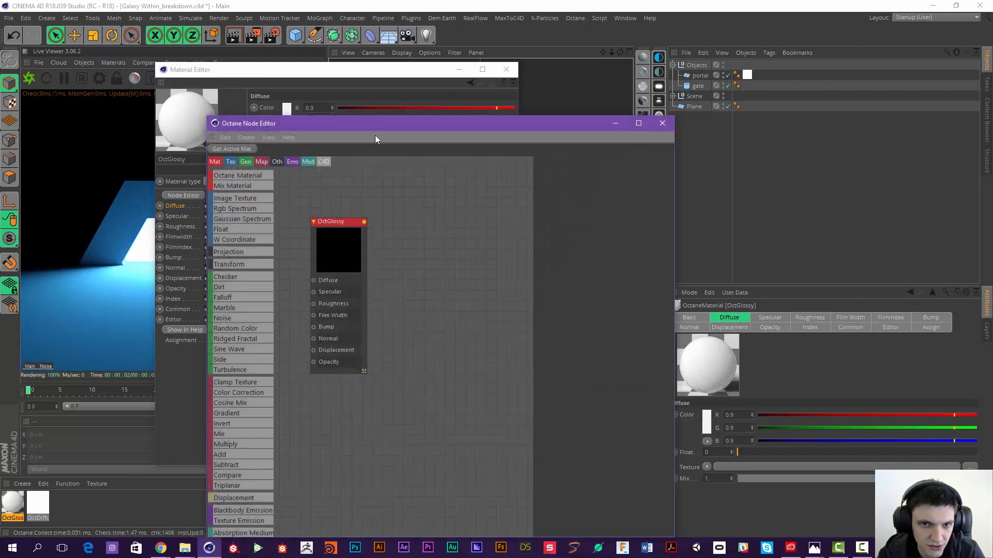
{"action": "left_click_drag", "start_coordinate": [401, 124], "coordinate": [484, 66]}
Step: Switch to File Explorer and arrange a smaller window of the project's tex folder beside the OctGlossy node
{"action": "left_click", "coordinate": [184, 548]}
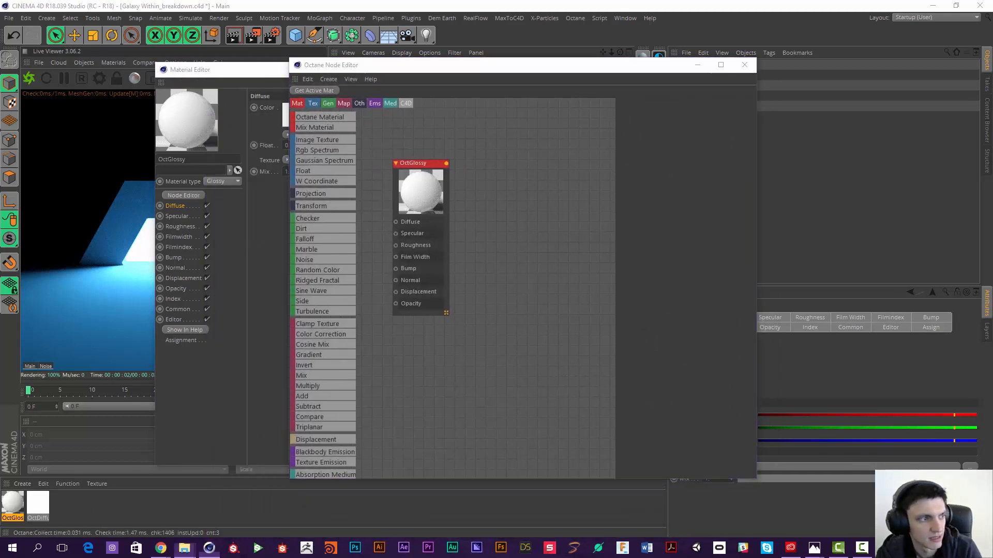
{"action": "left_click_drag", "start_coordinate": [643, 133], "coordinate": [533, 113]}
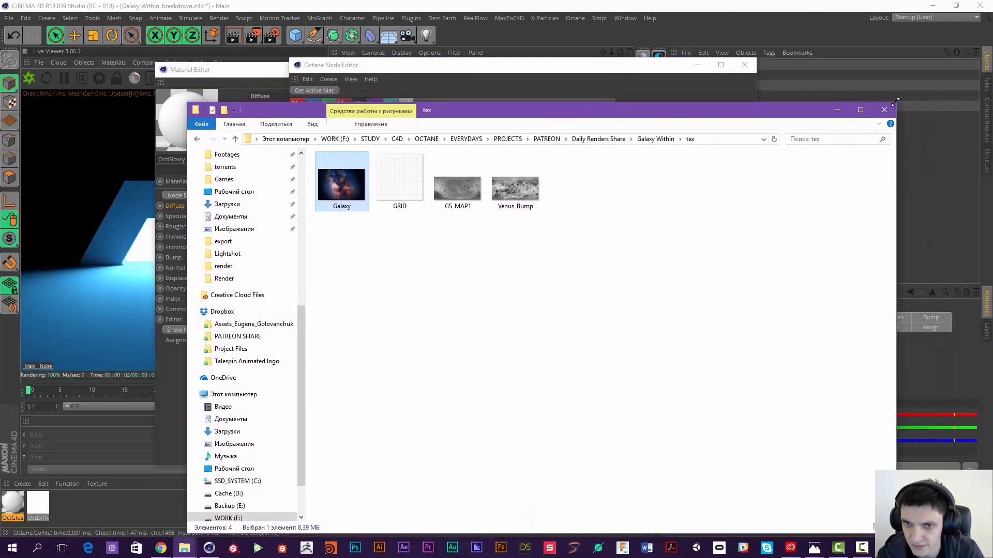
{"action": "left_click_drag", "start_coordinate": [896, 102], "coordinate": [676, 126]}
{"action": "left_click_drag", "start_coordinate": [612, 135], "coordinate": [850, 130]}
Step: Preview the GS_MAP1 texture image from the tex folder in Photos and minimise the preview
{"action": "left_click", "coordinate": [746, 203]}
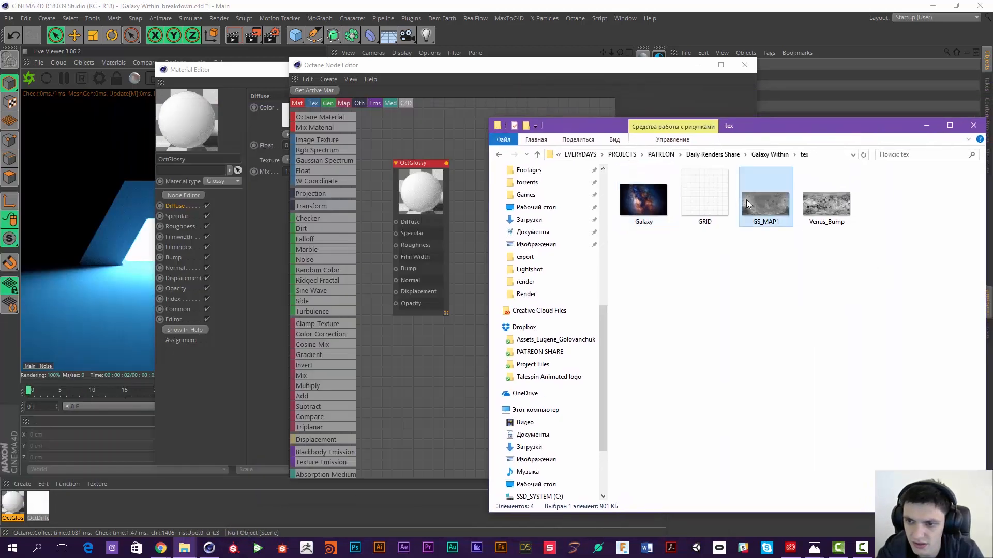
{"action": "double_click", "coordinate": [764, 203]}
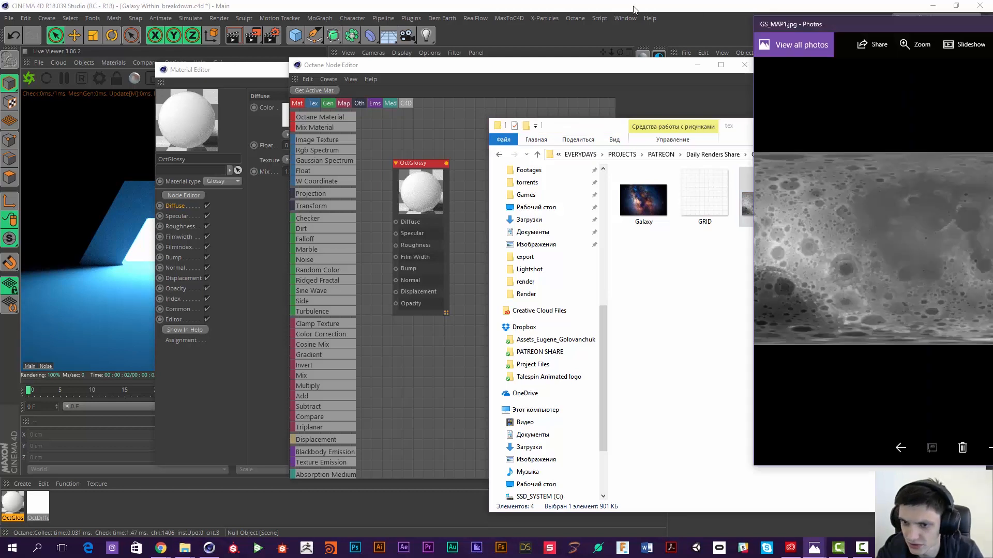
{"action": "left_click_drag", "start_coordinate": [862, 10], "coordinate": [445, 41]}
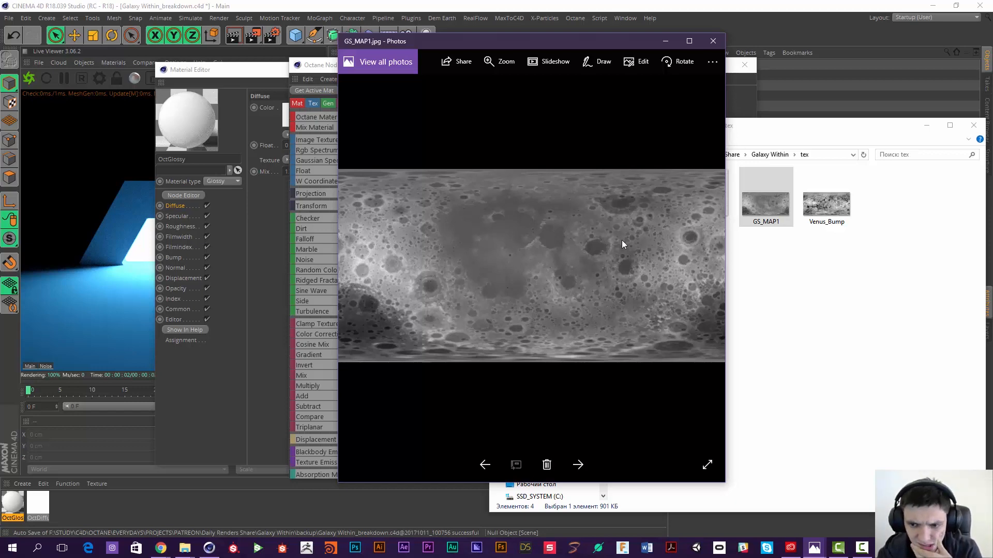
{"action": "left_click", "coordinate": [665, 41]}
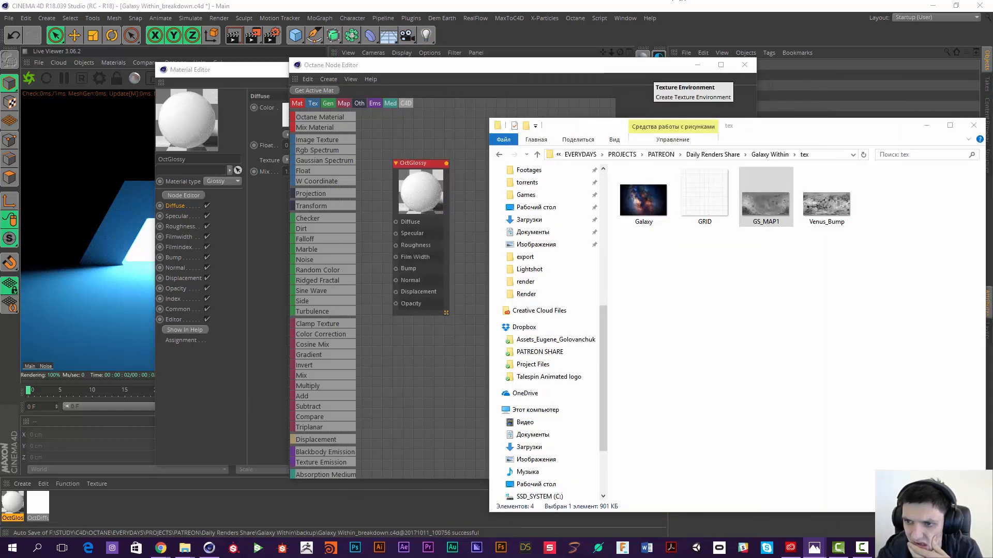
Step: Open the Venus_Bump texture image in Photos and examine its surface pattern
{"action": "double_click", "coordinate": [830, 202]}
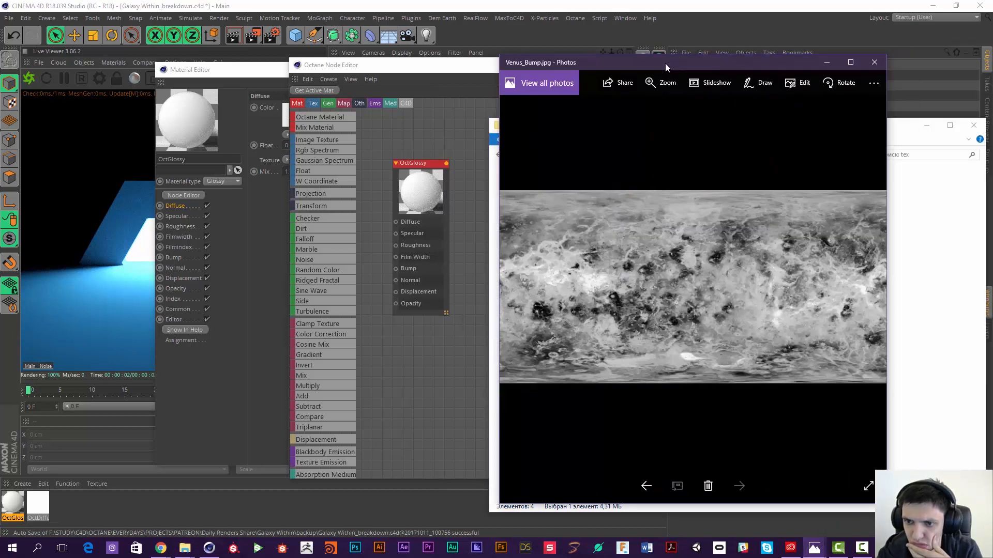
{"action": "left_click_drag", "start_coordinate": [665, 63], "coordinate": [381, 59]}
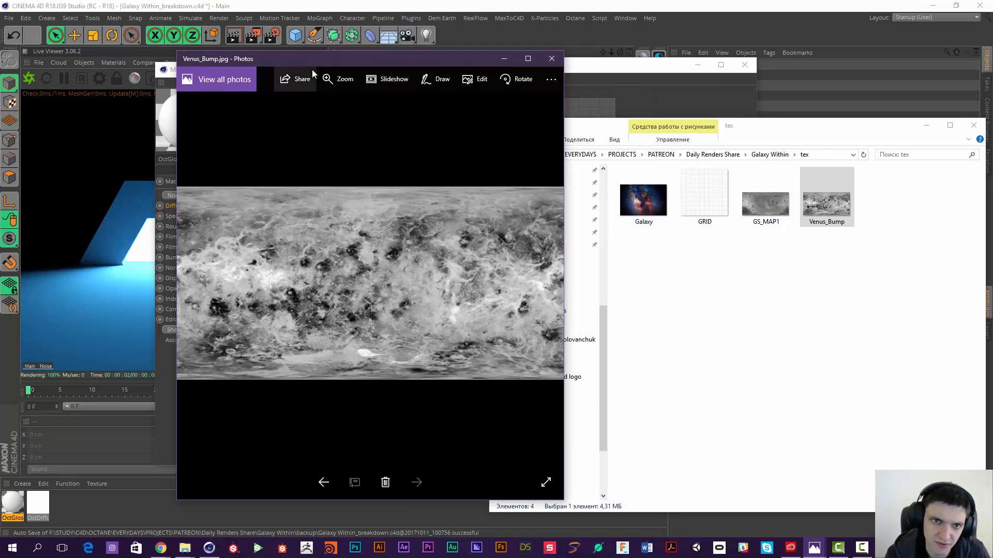
{"action": "left_click_drag", "start_coordinate": [324, 62], "coordinate": [349, 60]}
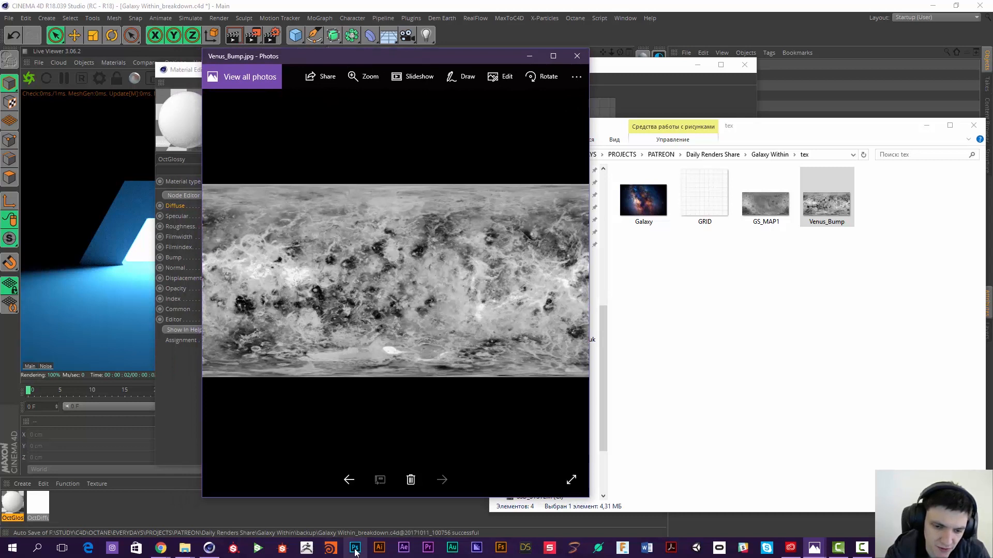
Step: Minimise the Venus_Bump preview and bring the Venus_Bump and GS_MAP1 files from the tex folder into the node graph as image textures
{"action": "left_click_drag", "start_coordinate": [410, 59], "coordinate": [467, 51]}
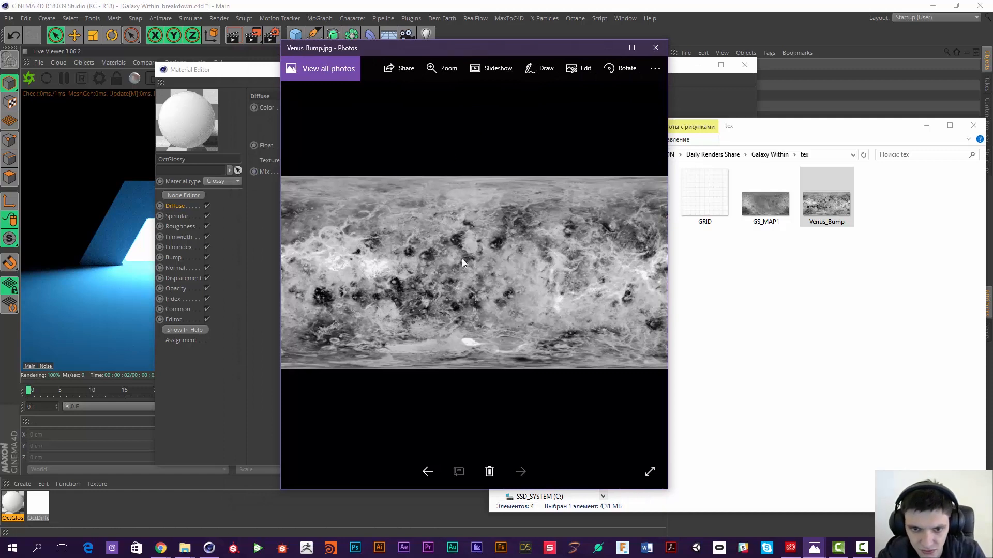
{"action": "left_click_drag", "start_coordinate": [506, 48], "coordinate": [612, 59]}
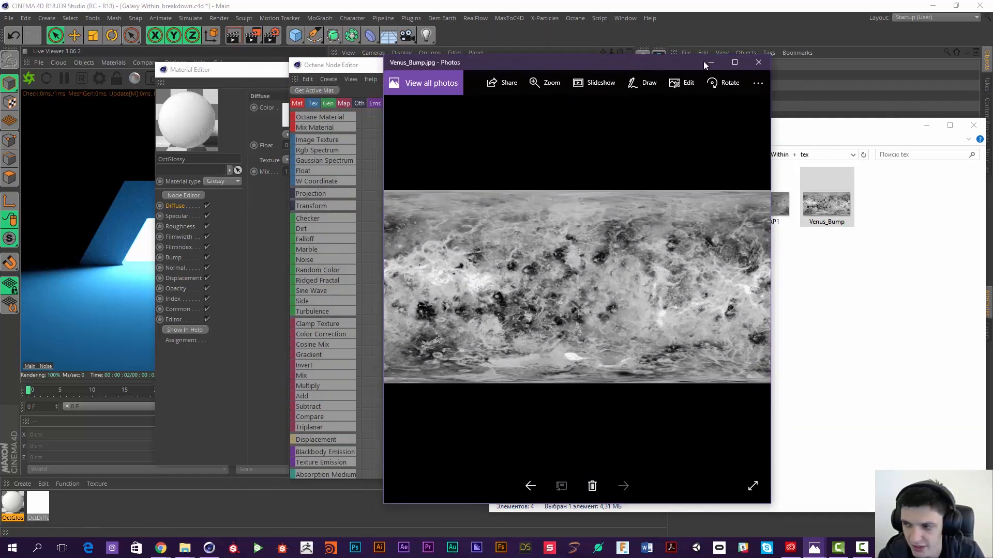
{"action": "left_click", "coordinate": [709, 61]}
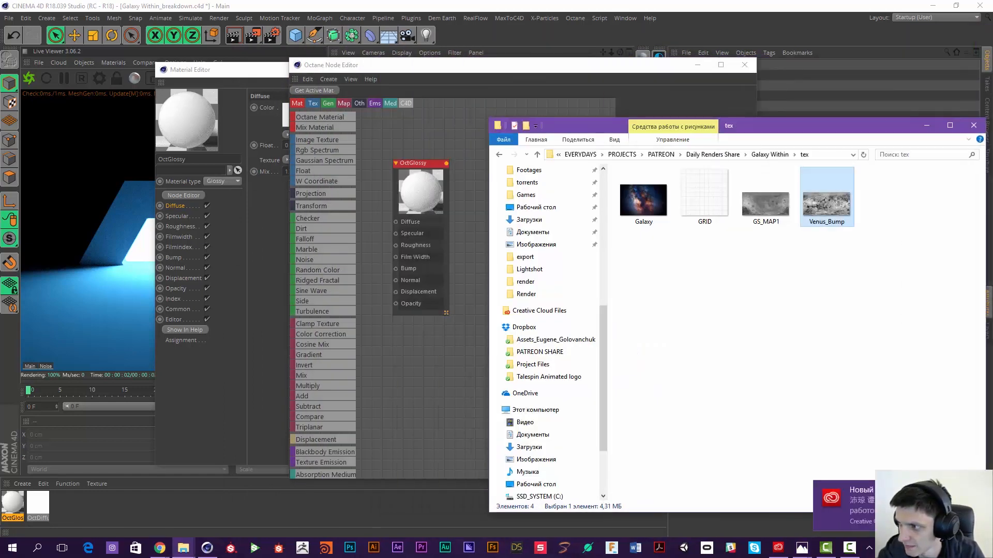
{"action": "left_click", "coordinate": [826, 199]}
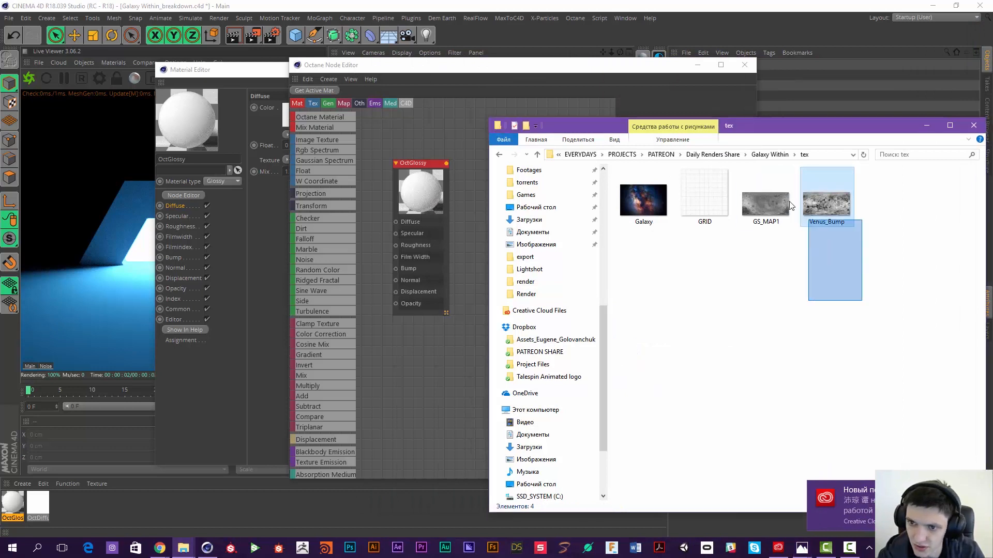
{"action": "left_click", "coordinate": [776, 207], "text": "ctrl"}
{"action": "left_click_drag", "start_coordinate": [777, 206], "coordinate": [464, 219]}
{"action": "left_click", "coordinate": [462, 125]}
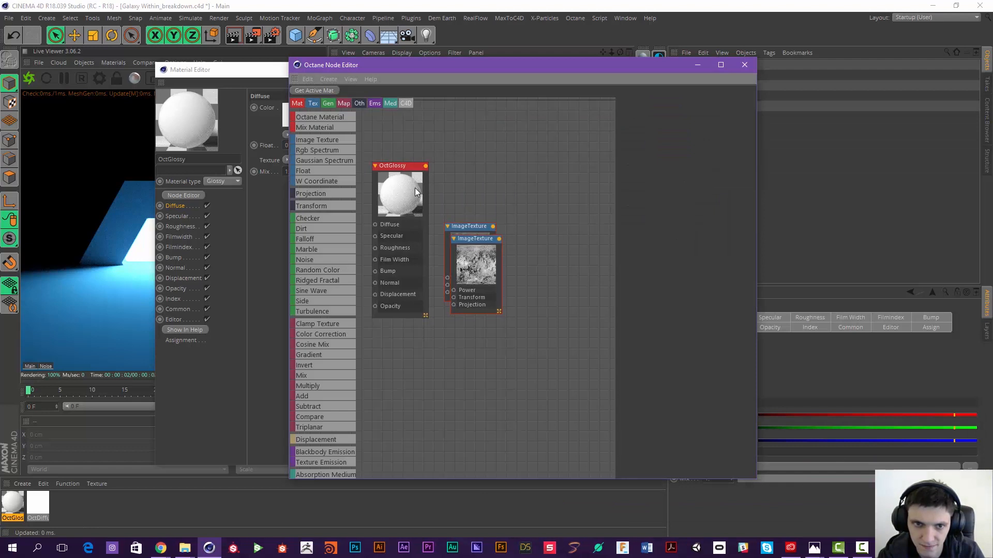
Step: Arrange the graph with the Venus_Bump texture above the GS_MAP1 texture and the OctGlossy node to their right
{"action": "left_click_drag", "start_coordinate": [415, 188], "coordinate": [580, 200]}
{"action": "left_click_drag", "start_coordinate": [453, 279], "coordinate": [459, 319]}
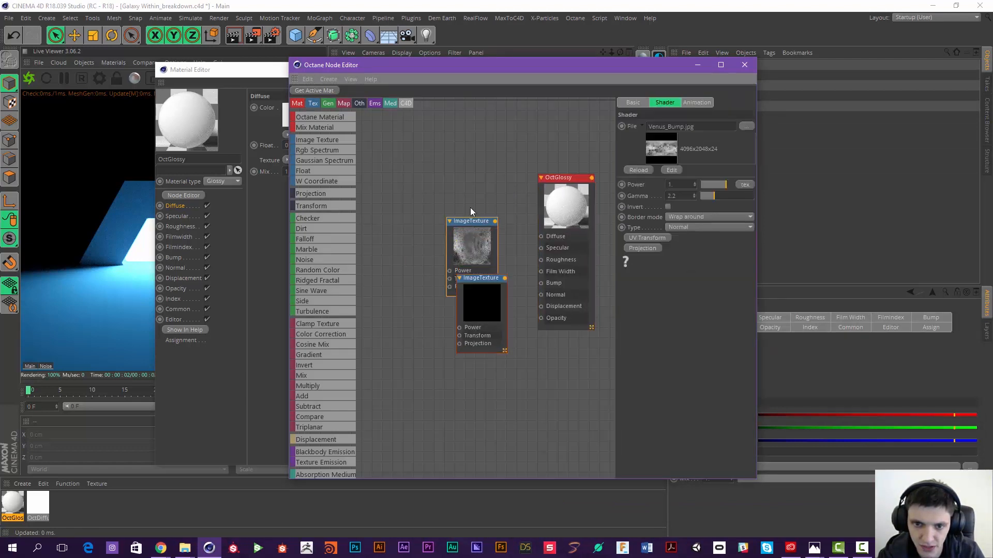
{"action": "left_click_drag", "start_coordinate": [470, 223], "coordinate": [442, 164]}
{"action": "left_click_drag", "start_coordinate": [472, 284], "coordinate": [456, 141]}
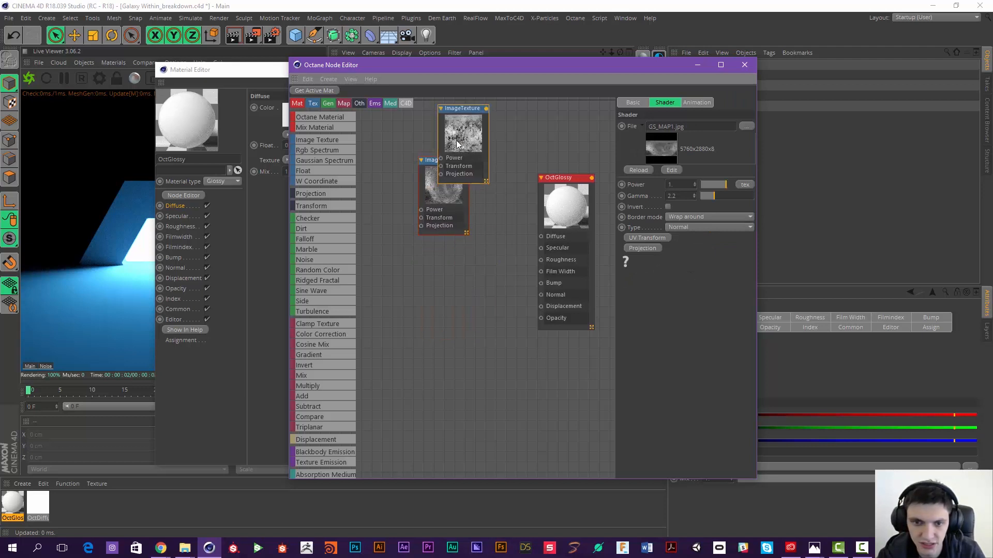
{"action": "left_click_drag", "start_coordinate": [440, 199], "coordinate": [437, 328]}
{"action": "left_click_drag", "start_coordinate": [453, 158], "coordinate": [433, 182]}
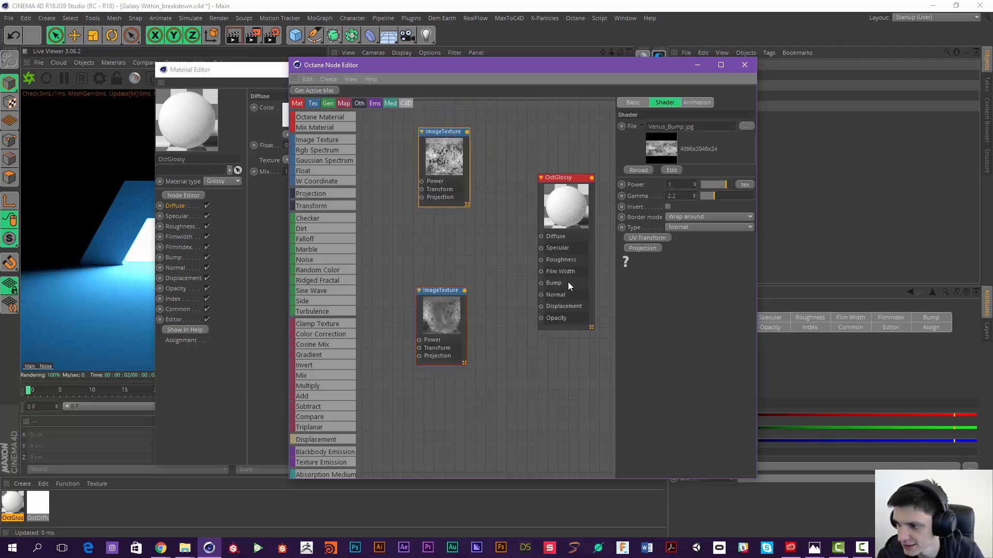
Step: Add a Mix texture node and connect Venus_Bump to its Texture1 and GS_MAP1 to its Texture2
{"action": "left_click_drag", "start_coordinate": [311, 378], "coordinate": [489, 245]}
{"action": "left_click_drag", "start_coordinate": [460, 204], "coordinate": [428, 227]}
{"action": "left_click_drag", "start_coordinate": [441, 297], "coordinate": [411, 279]}
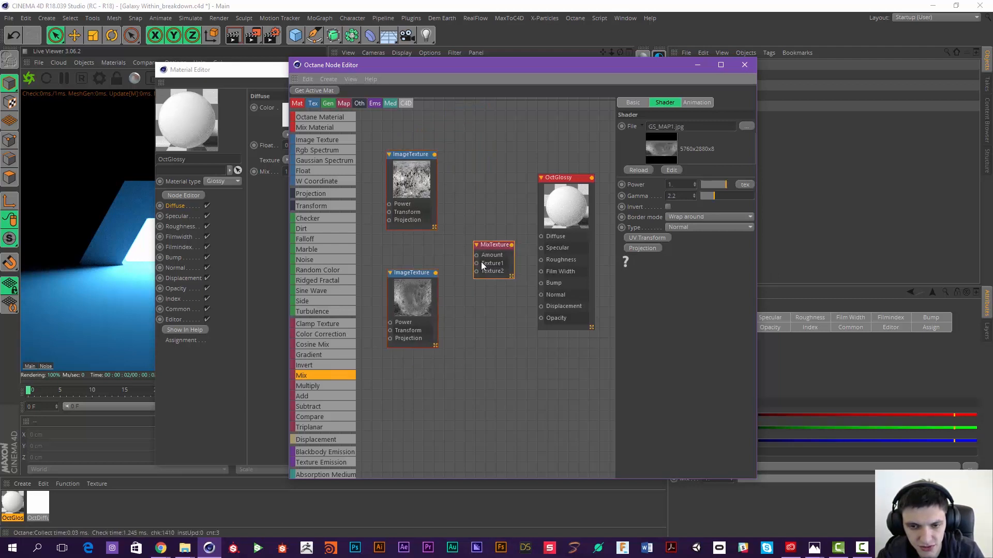
{"action": "left_click_drag", "start_coordinate": [487, 261], "coordinate": [462, 257]}
{"action": "left_click_drag", "start_coordinate": [434, 154], "coordinate": [490, 229]}
{"action": "left_click_drag", "start_coordinate": [418, 193], "coordinate": [409, 206]}
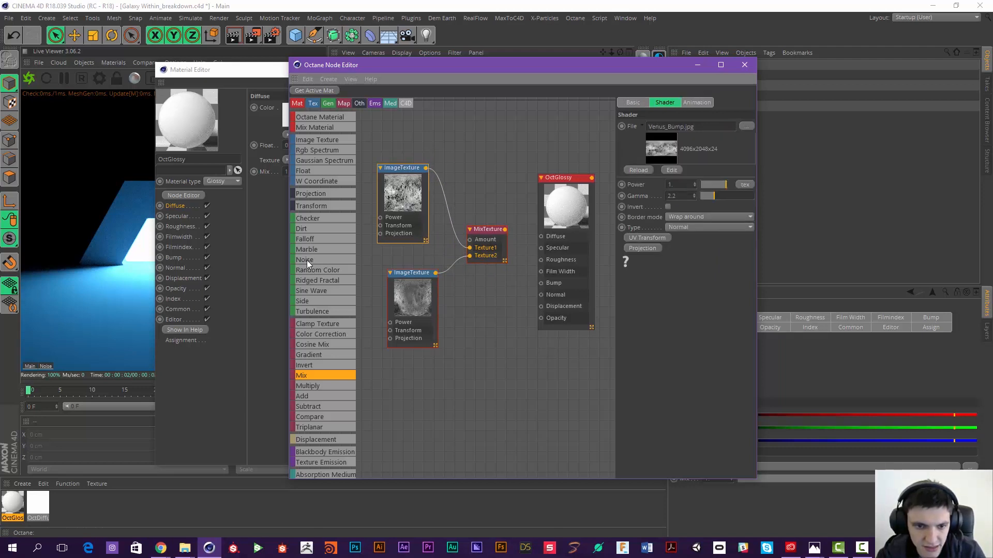
Step: Add a Cinema 4D Noise node above the image textures and connect it to the MixTexture's Amount input
{"action": "scroll", "coordinate": [299, 447], "scroll_direction": "down", "scroll_amount": 5}
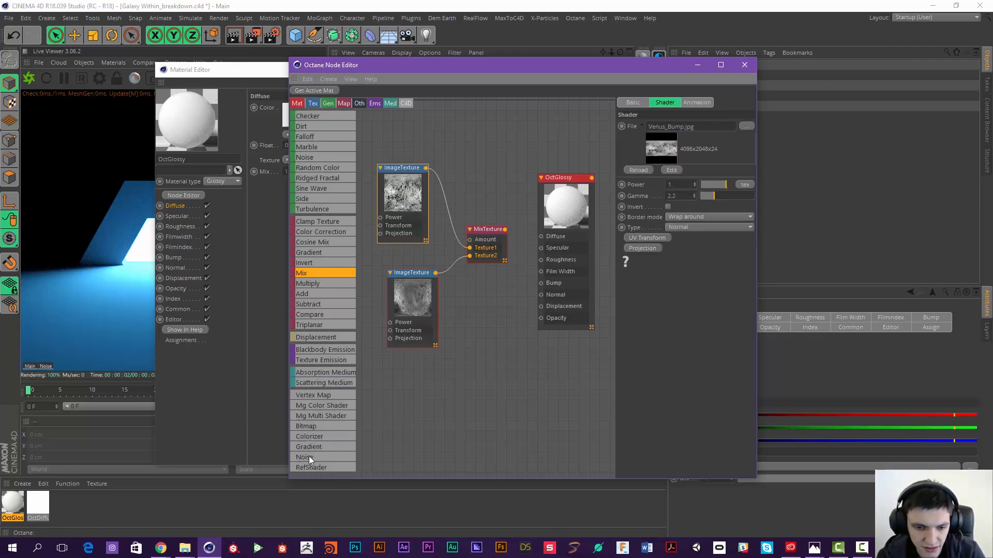
{"action": "left_click", "coordinate": [309, 457]}
{"action": "left_click_drag", "start_coordinate": [442, 118], "coordinate": [441, 123]}
{"action": "middle_click_drag", "start_coordinate": [441, 135], "coordinate": [446, 173]}
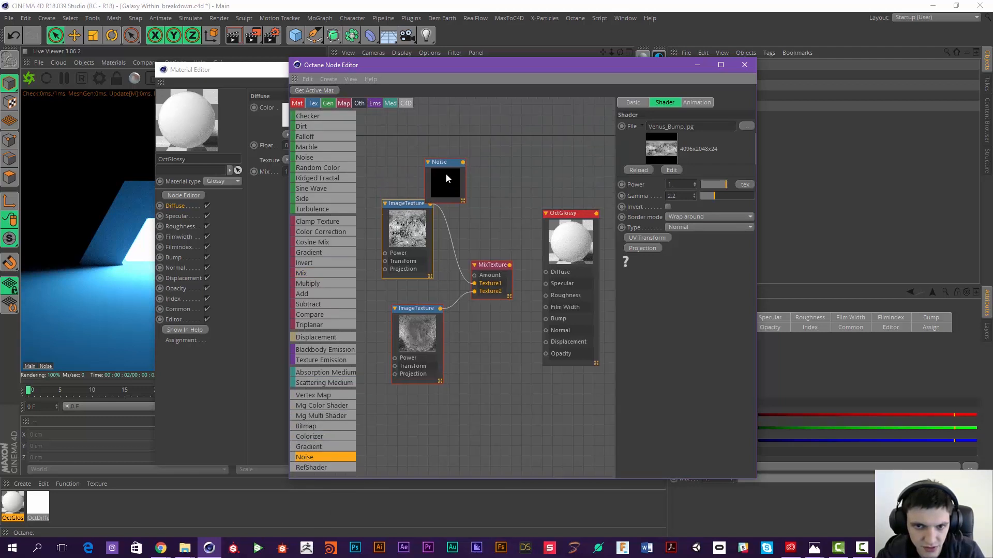
{"action": "left_click_drag", "start_coordinate": [446, 174], "coordinate": [478, 279]}
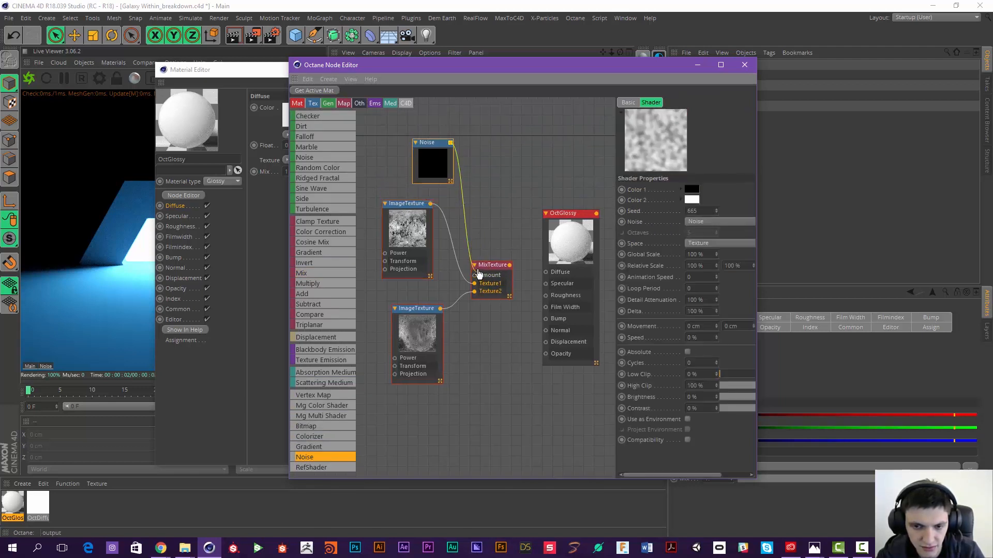
{"action": "left_click_drag", "start_coordinate": [409, 233], "coordinate": [402, 245]}
{"action": "left_click_drag", "start_coordinate": [423, 336], "coordinate": [412, 338]}
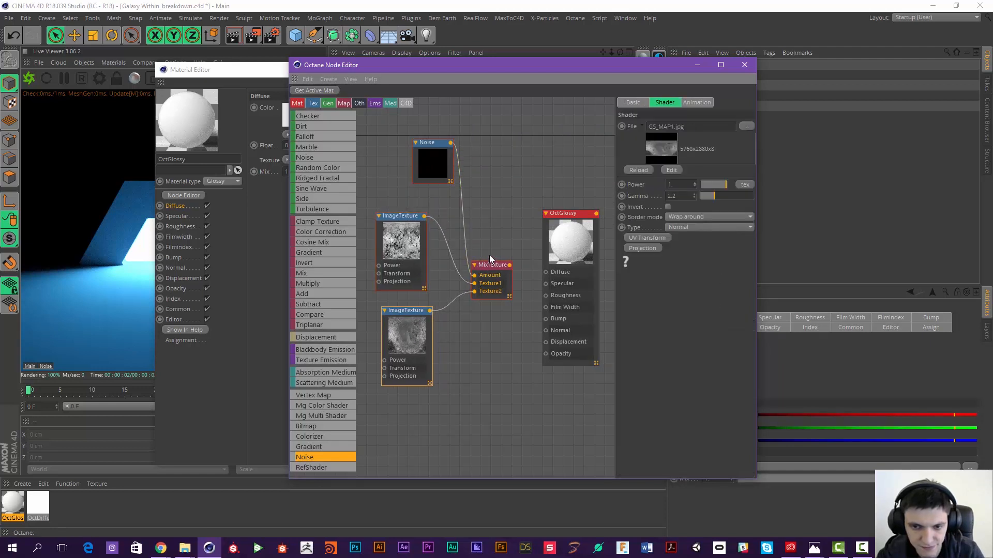
Step: Set the Noise shader's Global Scale to 200% and its Low Clip to 35%
{"action": "left_click", "coordinate": [434, 151]}
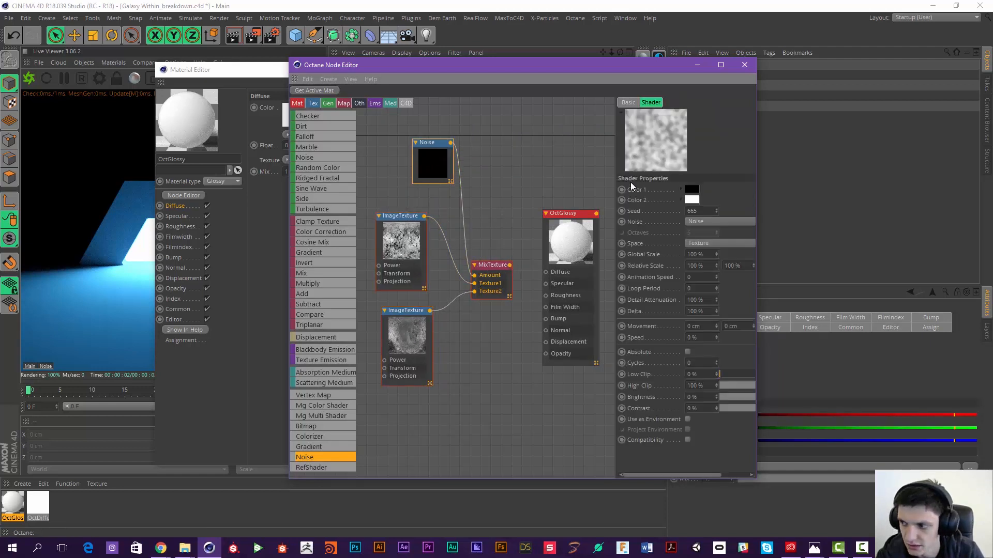
{"action": "double_click", "coordinate": [699, 253]}
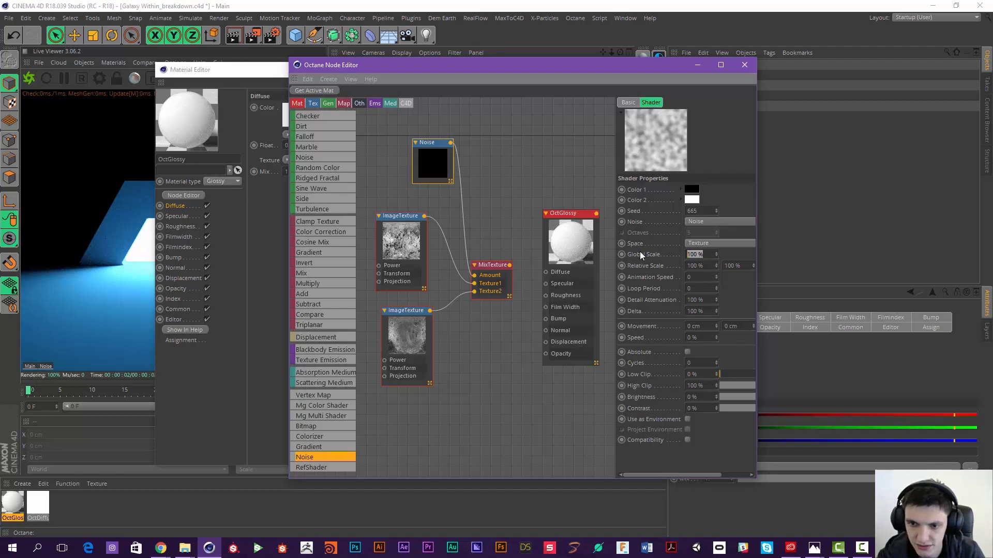
{"action": "type", "text": "200"}
{"action": "key", "text": "Return"}
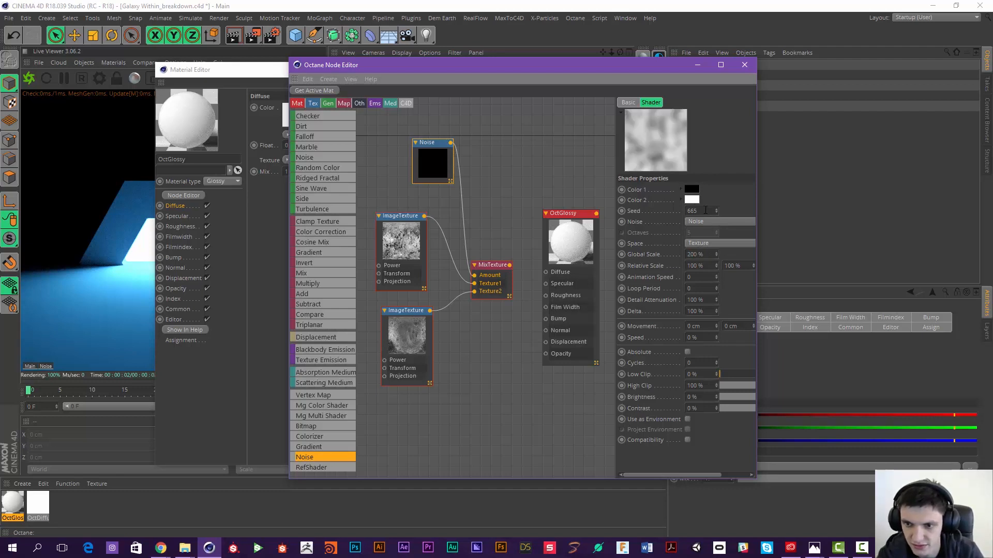
{"action": "left_click", "coordinate": [728, 374]}
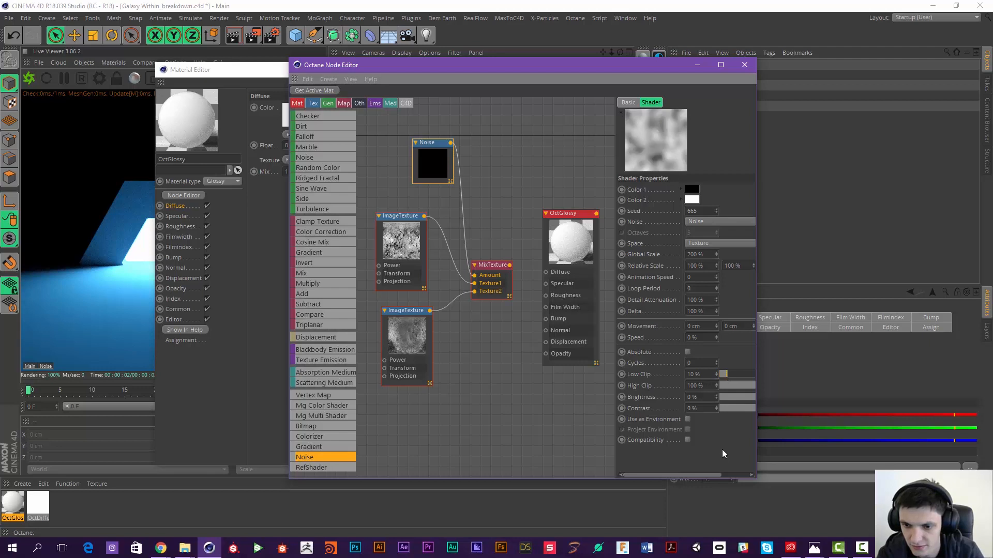
{"action": "middle_click_drag", "start_coordinate": [722, 454], "coordinate": [683, 455]}
{"action": "mouse_move", "coordinate": [719, 380]}
{"action": "left_mouse_down"}
{"action": "mouse_move", "coordinate": [743, 377]}
{"action": "mouse_move", "coordinate": [735, 375]}
{"action": "left_mouse_up"}
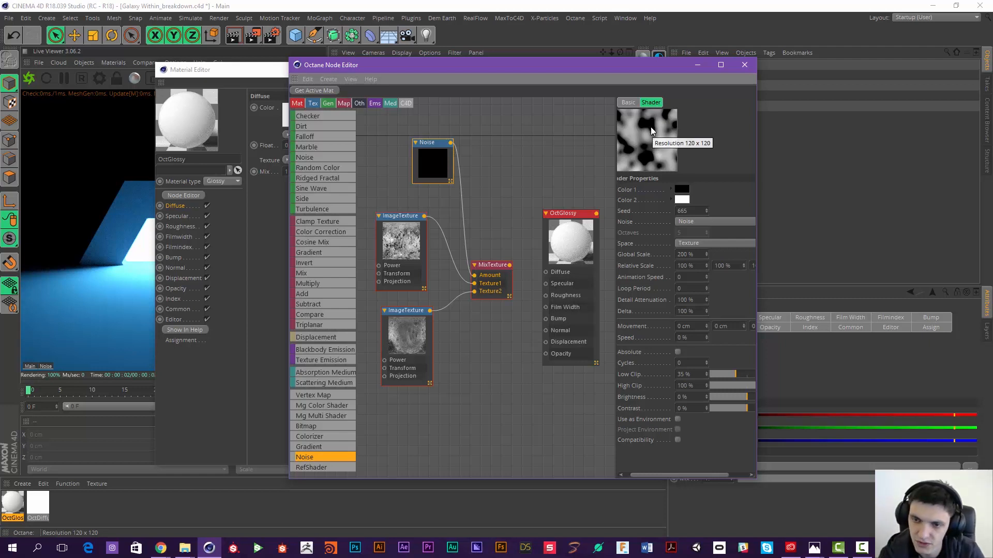
{"action": "middle_click_drag", "start_coordinate": [663, 448], "coordinate": [675, 448]}
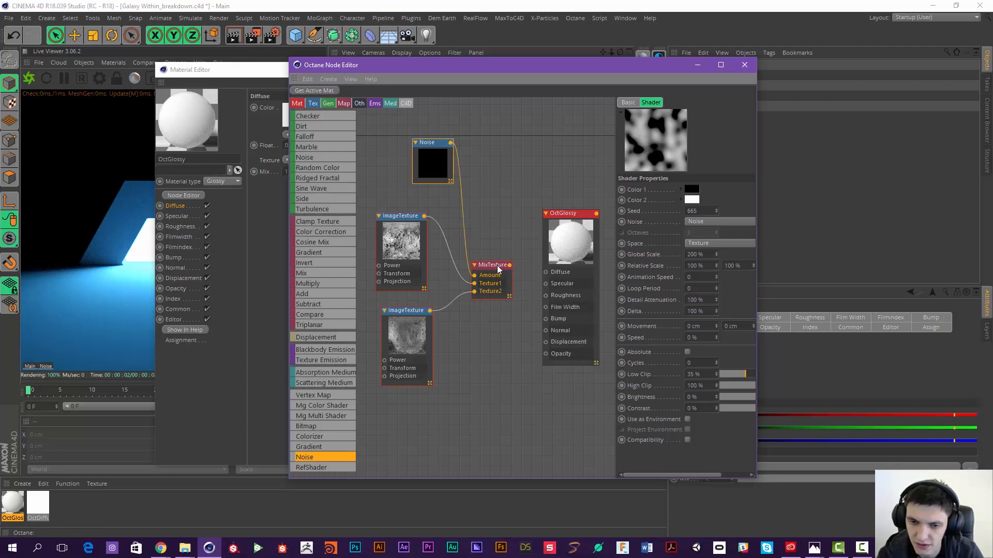
Step: Connect the MixTexture output to the Roughness input of the OctGlossy material
{"action": "left_click_drag", "start_coordinate": [510, 266], "coordinate": [545, 295]}
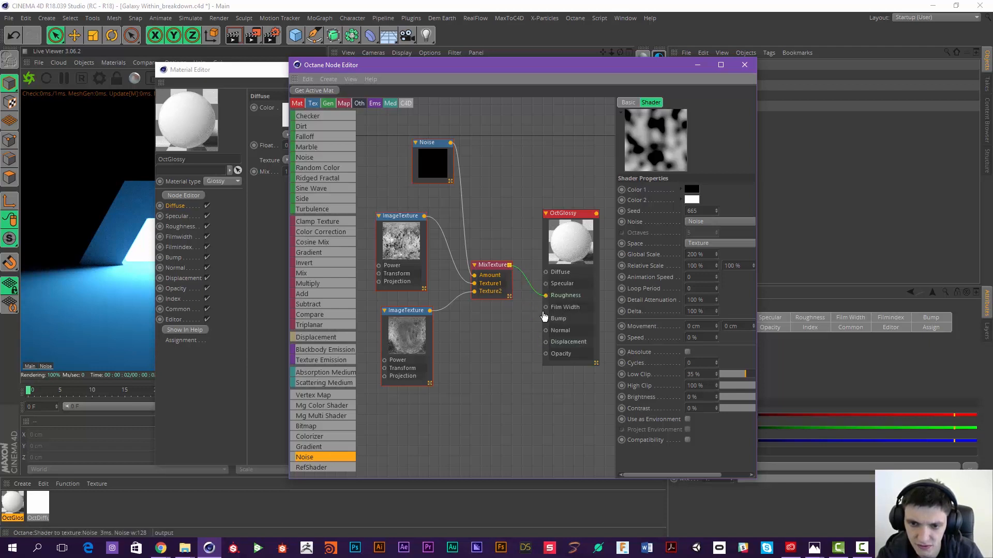
{"action": "middle_click_drag", "start_coordinate": [529, 242], "coordinate": [521, 229]}
{"action": "middle_click_drag", "start_coordinate": [429, 224], "coordinate": [445, 222]}
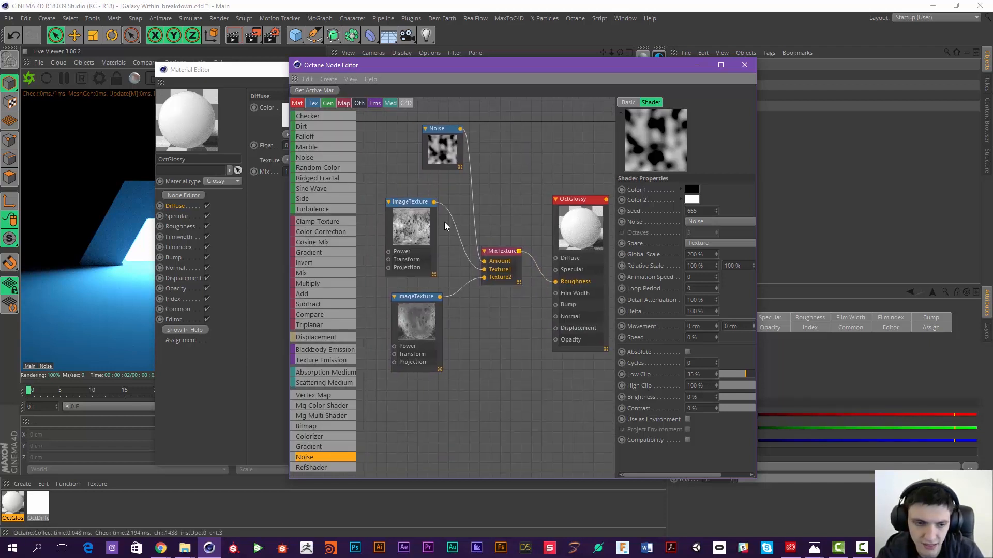
Step: Close the Material Editor and apply the OctGlossy material to the floor in the perspective viewport
{"action": "left_click_drag", "start_coordinate": [428, 73], "coordinate": [498, 77]}
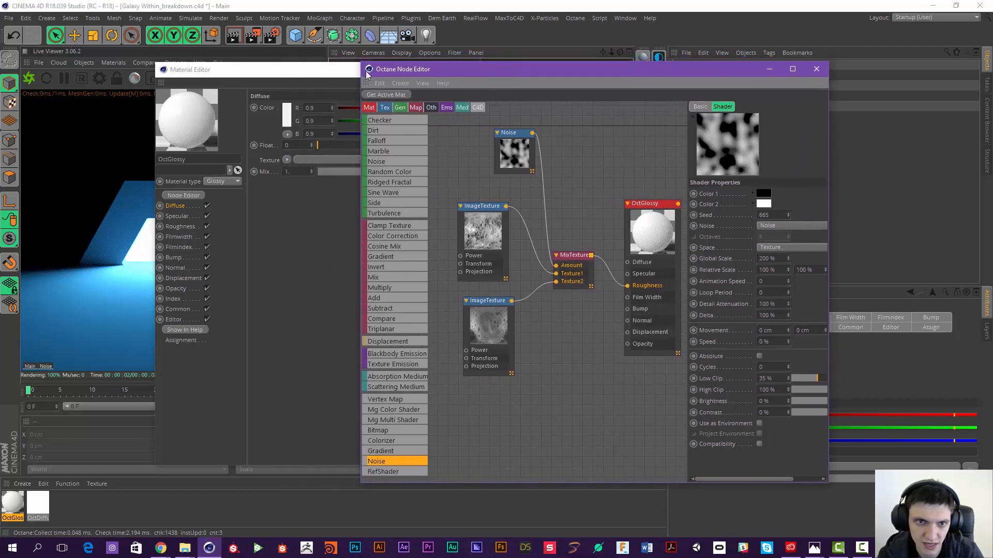
{"action": "left_click_drag", "start_coordinate": [217, 70], "coordinate": [390, 57]}
{"action": "left_click", "coordinate": [678, 58]}
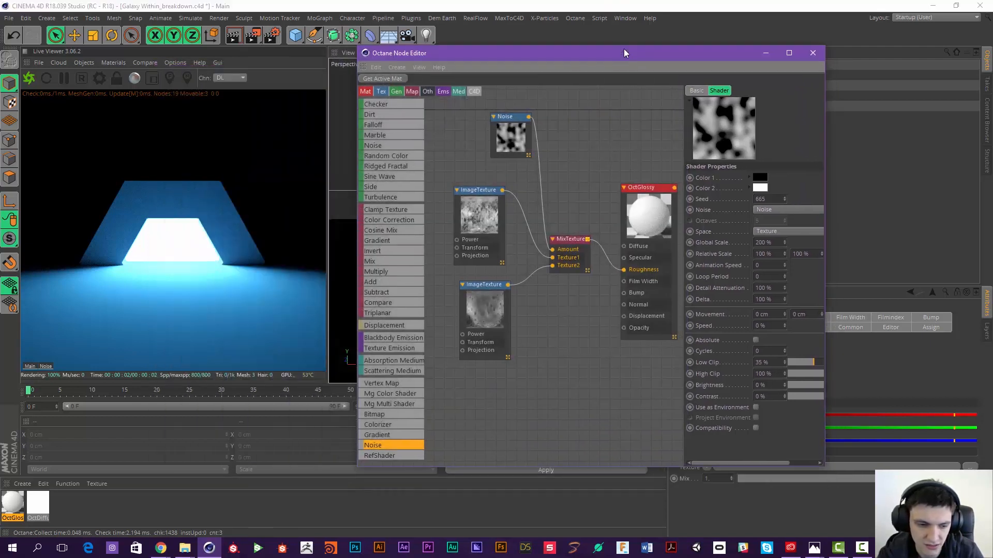
{"action": "left_click", "coordinate": [14, 509]}
{"action": "left_click_drag", "start_coordinate": [14, 509], "coordinate": [345, 302]}
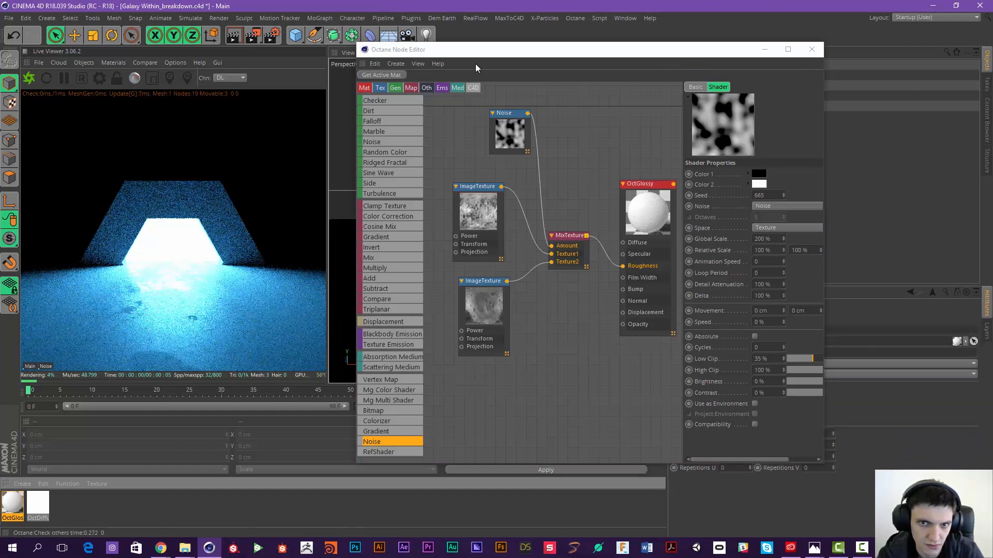
Step: Keep the Node Editor clear of the Live Viewer and examine the textured roughness in the floor's reflections
{"action": "left_click_drag", "start_coordinate": [404, 49], "coordinate": [523, 58]}
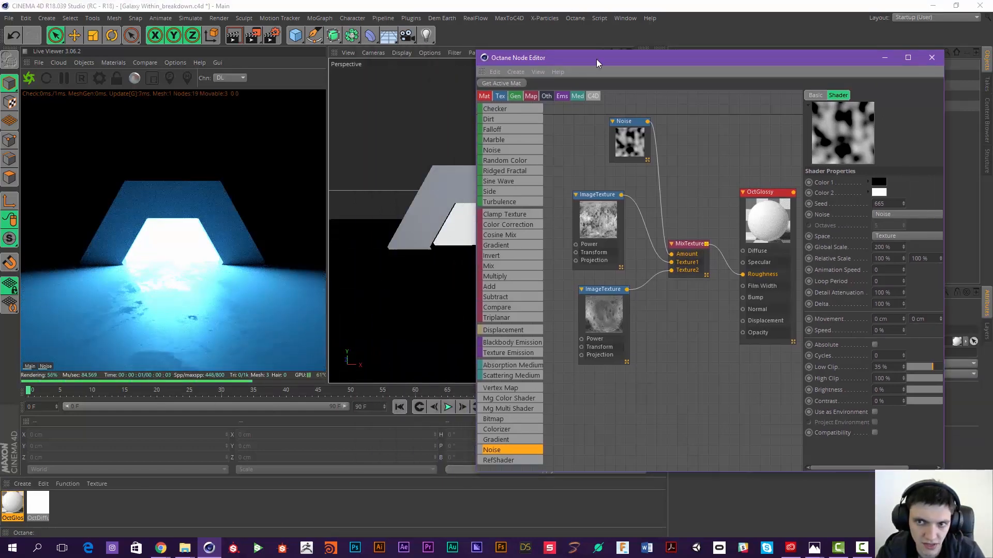
{"action": "left_click_drag", "start_coordinate": [597, 63], "coordinate": [586, 101]}
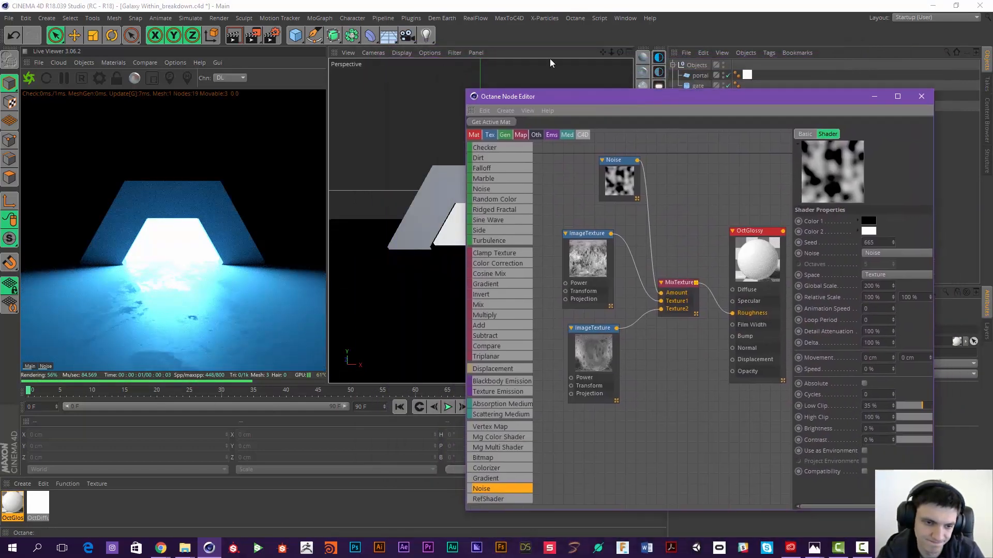
{"action": "left_click_drag", "start_coordinate": [551, 58], "coordinate": [459, 87]}
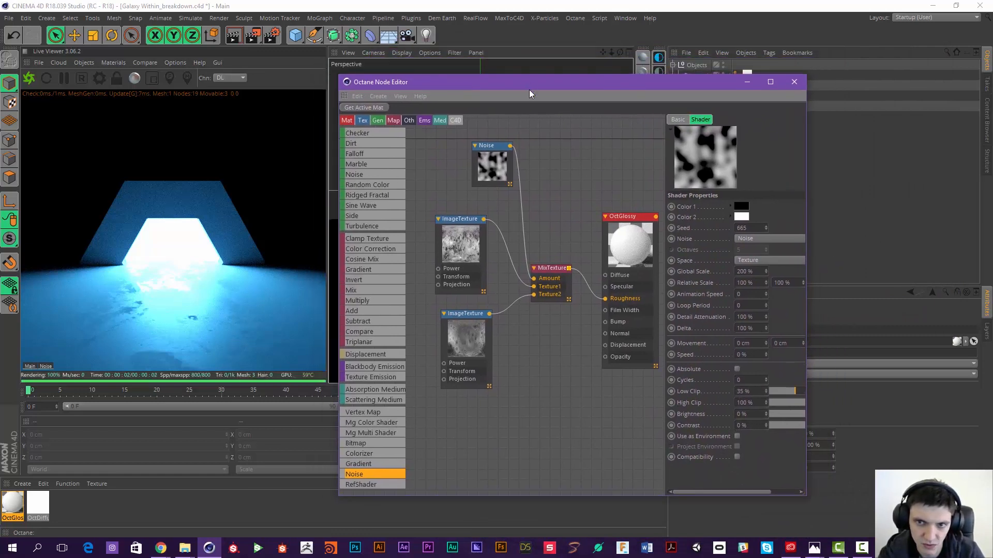
{"action": "left_click_drag", "start_coordinate": [530, 84], "coordinate": [532, 71]}
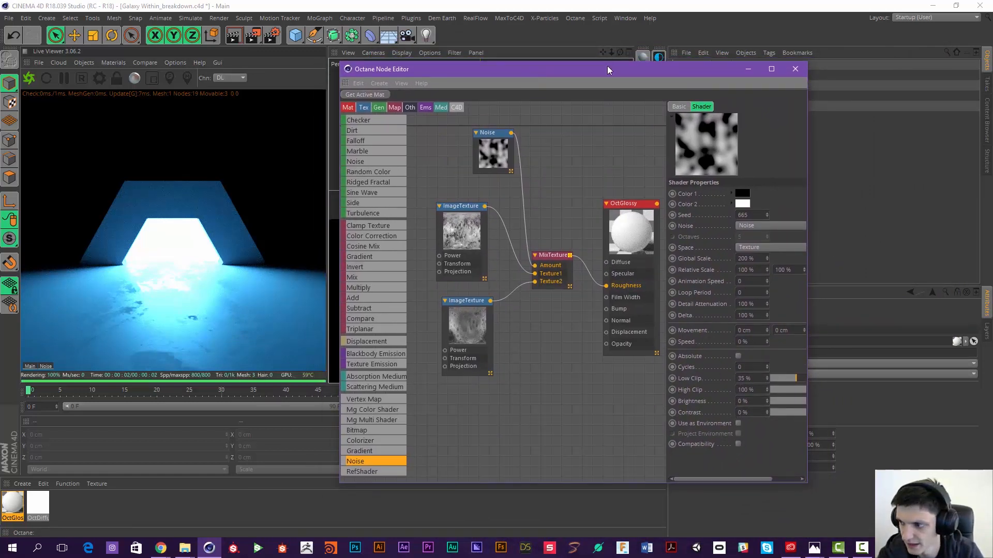
{"action": "mouse_move", "coordinate": [610, 67]}
{"action": "left_mouse_down"}
{"action": "mouse_move", "coordinate": [596, 64]}
{"action": "mouse_move", "coordinate": [606, 62]}
{"action": "left_mouse_up"}
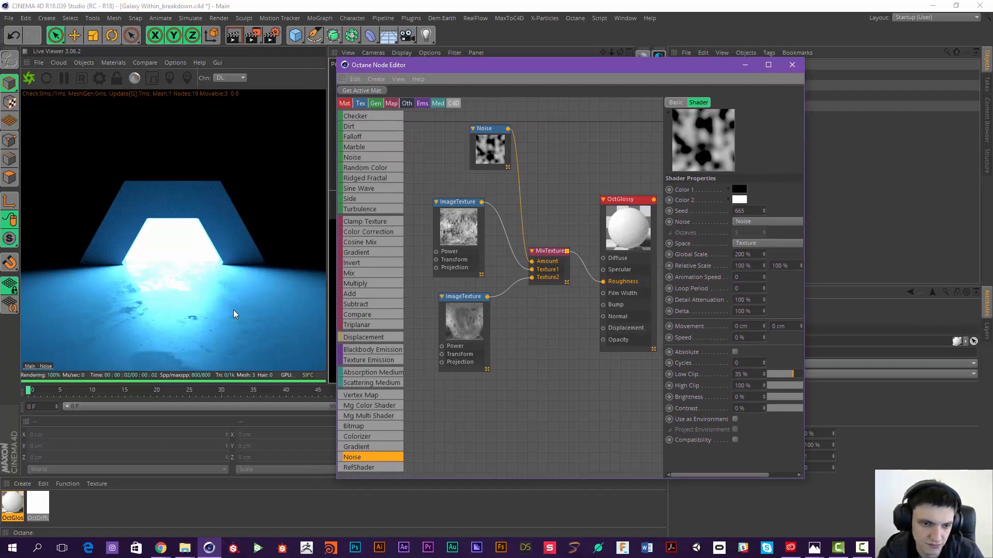
{"action": "left_click_drag", "start_coordinate": [449, 68], "coordinate": [454, 56]}
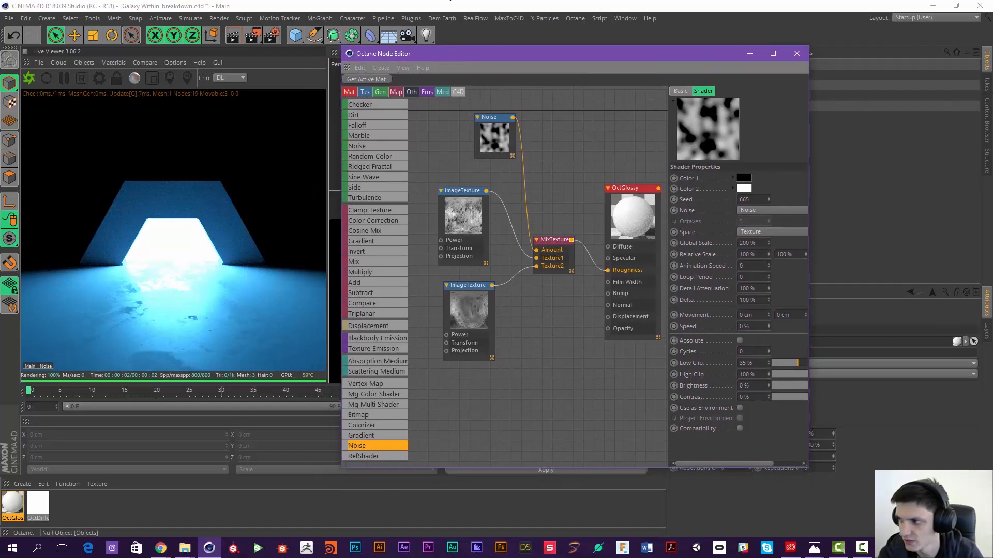
{"action": "left_click_drag", "start_coordinate": [992, 31], "coordinate": [550, 45]}
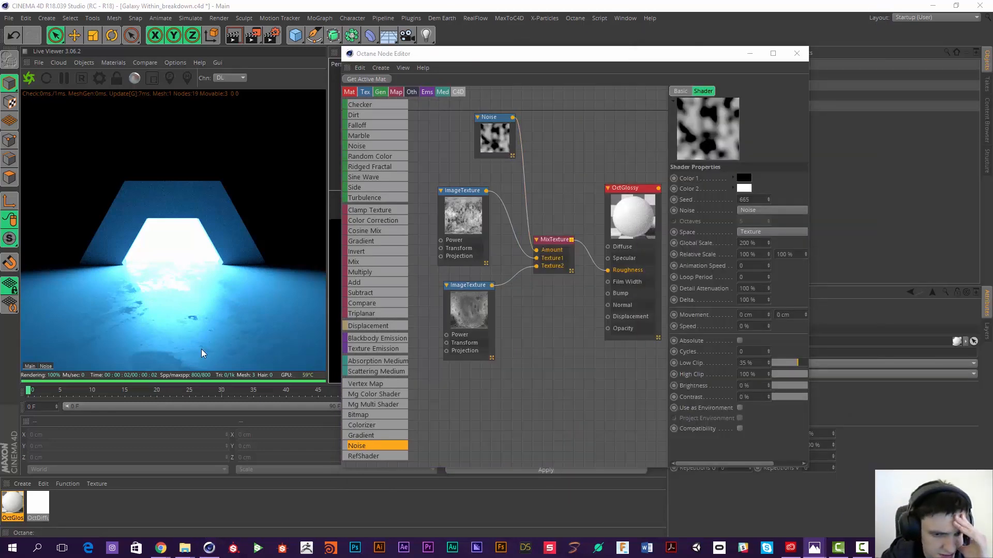
Step: Add a Transform node and connect it to the Transform input of the Venus_Bump image texture
{"action": "left_click", "coordinate": [469, 213]}
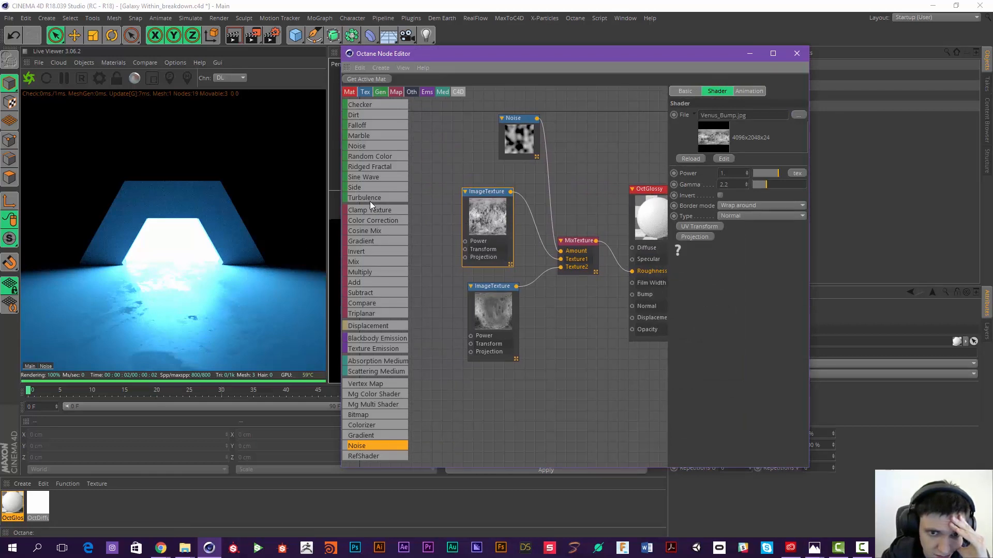
{"action": "scroll", "coordinate": [375, 150], "scroll_direction": "up", "scroll_amount": 3}
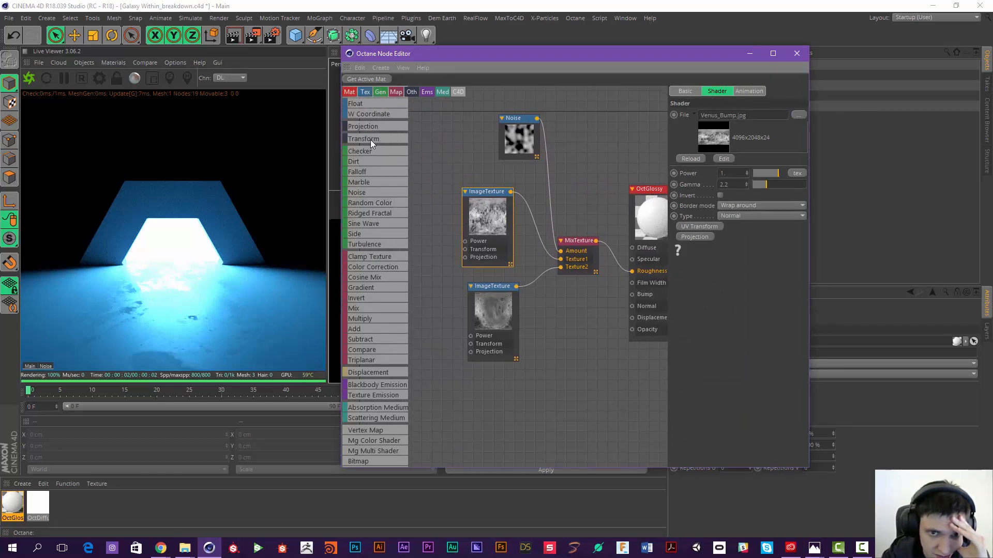
{"action": "middle_click_drag", "start_coordinate": [436, 180], "coordinate": [480, 188]}
{"action": "left_click_drag", "start_coordinate": [489, 191], "coordinate": [510, 257]}
{"action": "left_click", "coordinate": [540, 225]}
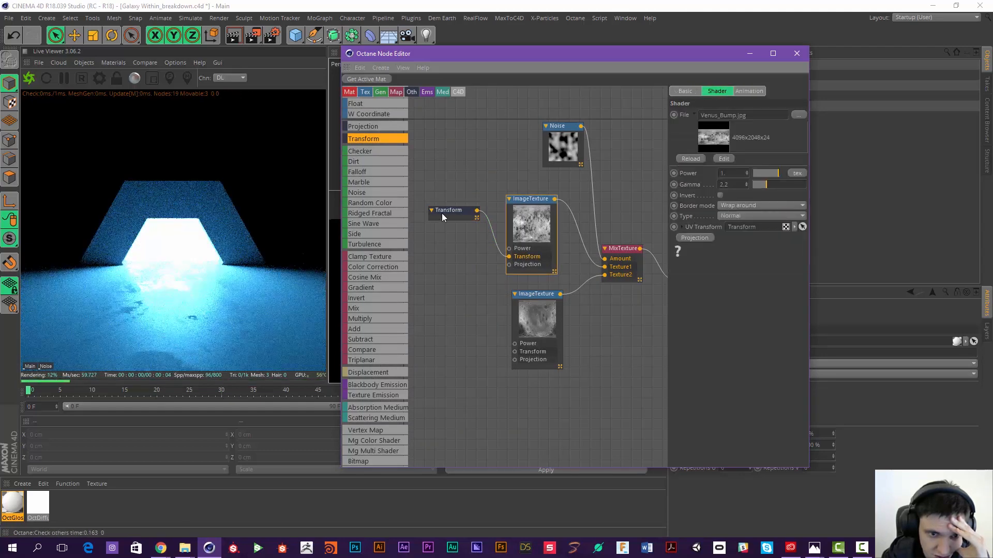
Step: Lock the aspect ratio of the Venus_Bump texture's Transform node and set its scale to 2
{"action": "left_click", "coordinate": [441, 213]}
{"action": "left_click", "coordinate": [734, 194]}
{"action": "mouse_move", "coordinate": [786, 204]}
{"action": "left_mouse_down"}
{"action": "mouse_move", "coordinate": [778, 204]}
{"action": "mouse_move", "coordinate": [793, 206]}
{"action": "left_mouse_up"}
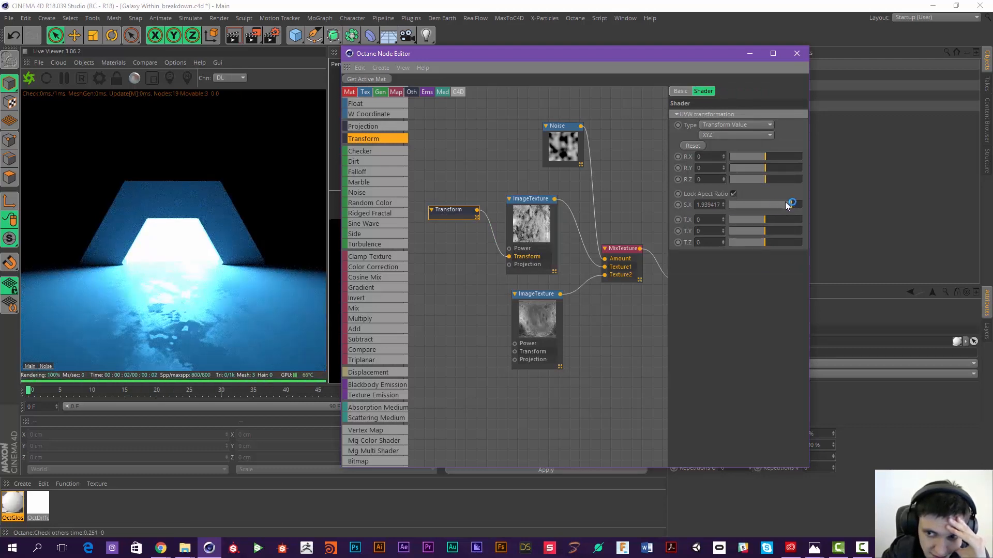
{"action": "left_click_drag", "start_coordinate": [795, 202], "coordinate": [785, 208]}
{"action": "middle_click_drag", "start_coordinate": [516, 177], "coordinate": [495, 182]}
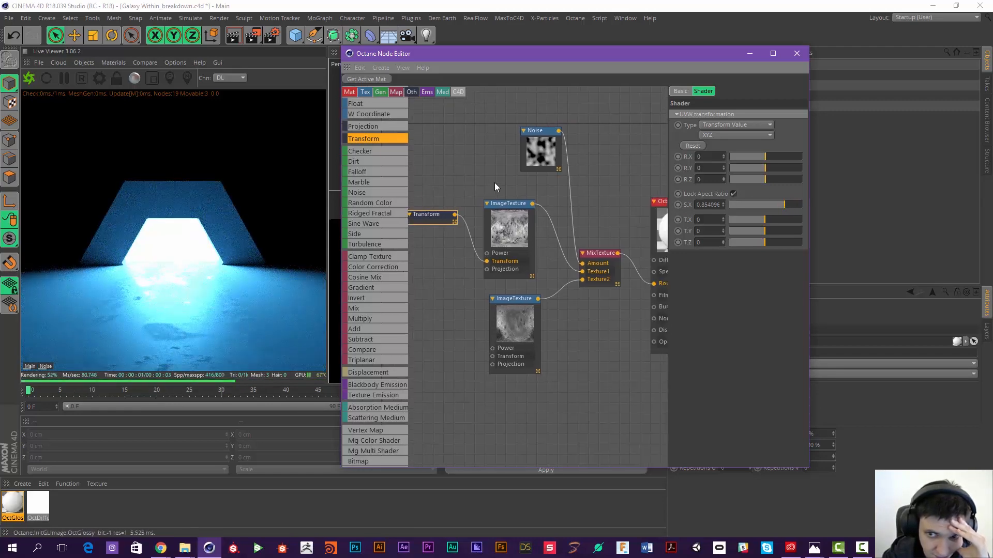
{"action": "left_click_drag", "start_coordinate": [696, 205], "coordinate": [759, 203]}
{"action": "type", "text": "2"}
{"action": "key", "text": "Return"}
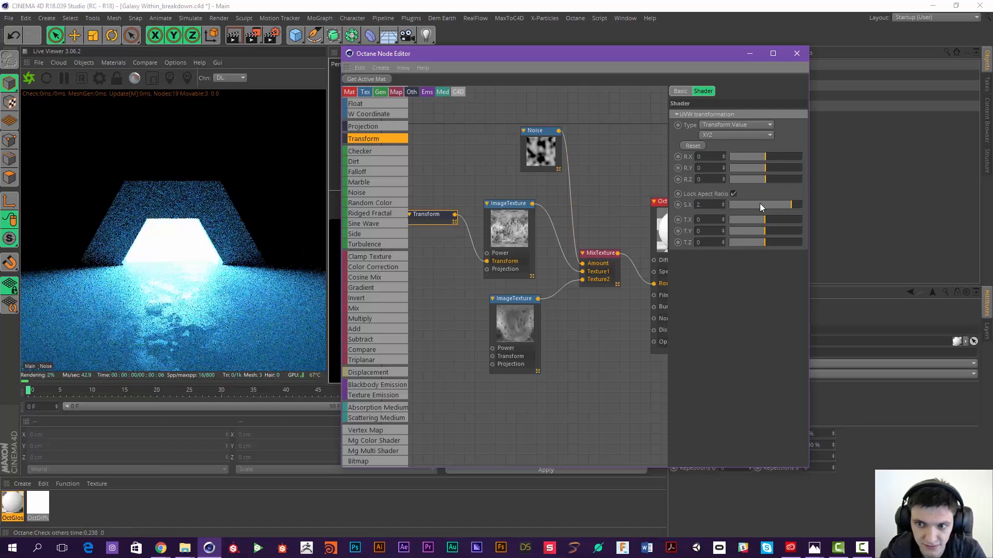
{"action": "left_click", "coordinate": [533, 150]}
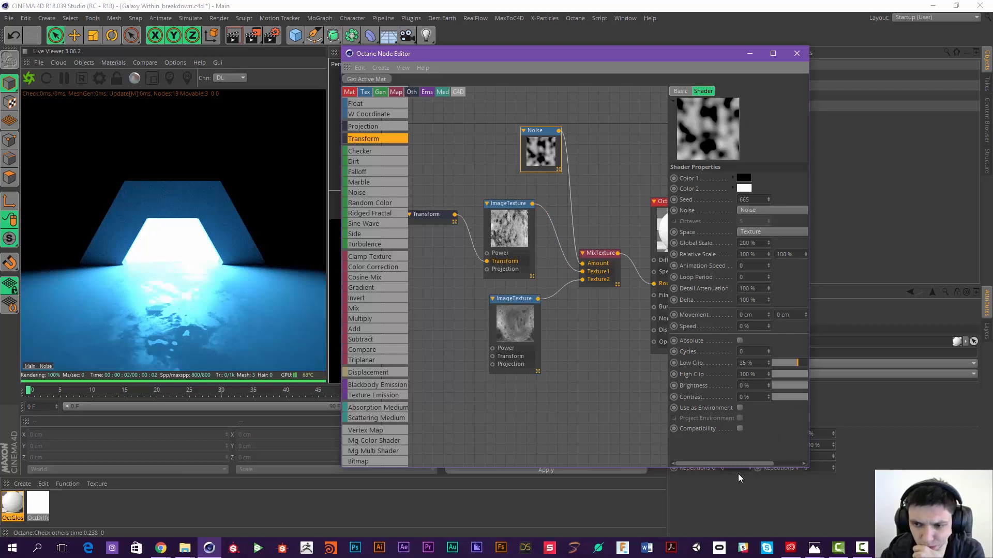
Step: Lower the power and gamma of the Venus_Bump image texture to soften its contribution to the floor's roughness
{"action": "left_click", "coordinate": [514, 249]}
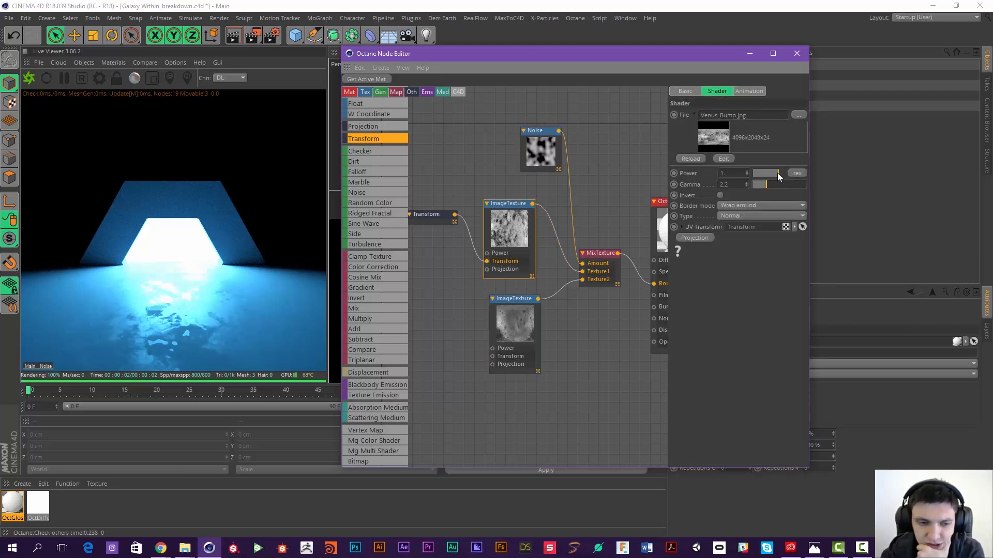
{"action": "mouse_move", "coordinate": [777, 172]}
{"action": "left_mouse_down"}
{"action": "mouse_move", "coordinate": [759, 175]}
{"action": "mouse_move", "coordinate": [774, 175]}
{"action": "left_mouse_up"}
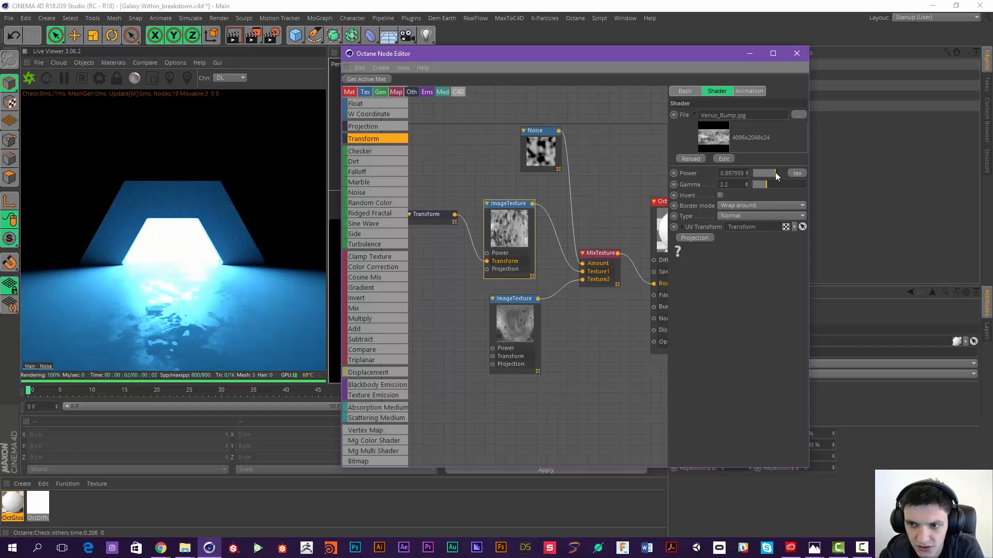
{"action": "mouse_move", "coordinate": [775, 172]}
{"action": "left_mouse_down"}
{"action": "mouse_move", "coordinate": [764, 171]}
{"action": "mouse_move", "coordinate": [782, 184]}
{"action": "mouse_move", "coordinate": [753, 187]}
{"action": "mouse_move", "coordinate": [766, 186]}
{"action": "left_mouse_up"}
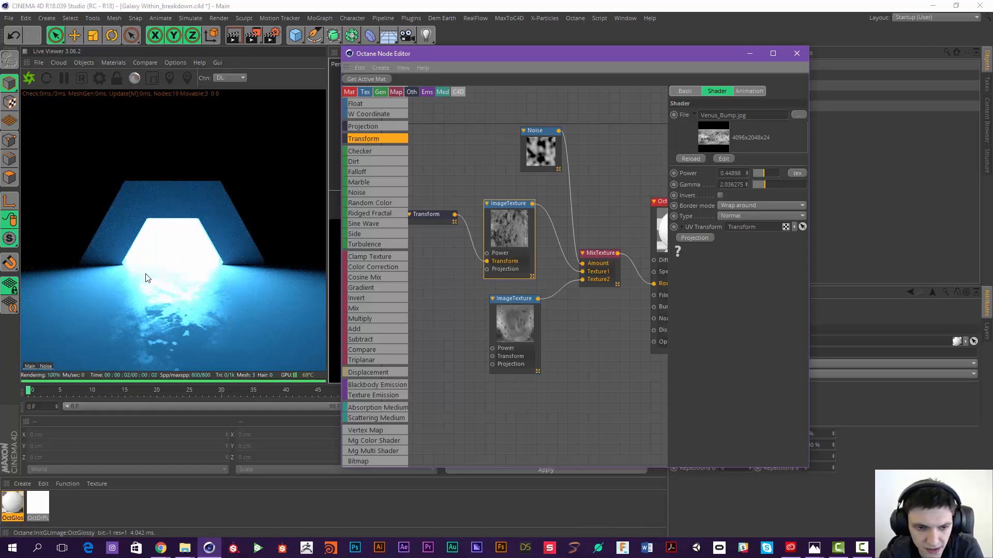
{"action": "left_click", "coordinate": [769, 185]}
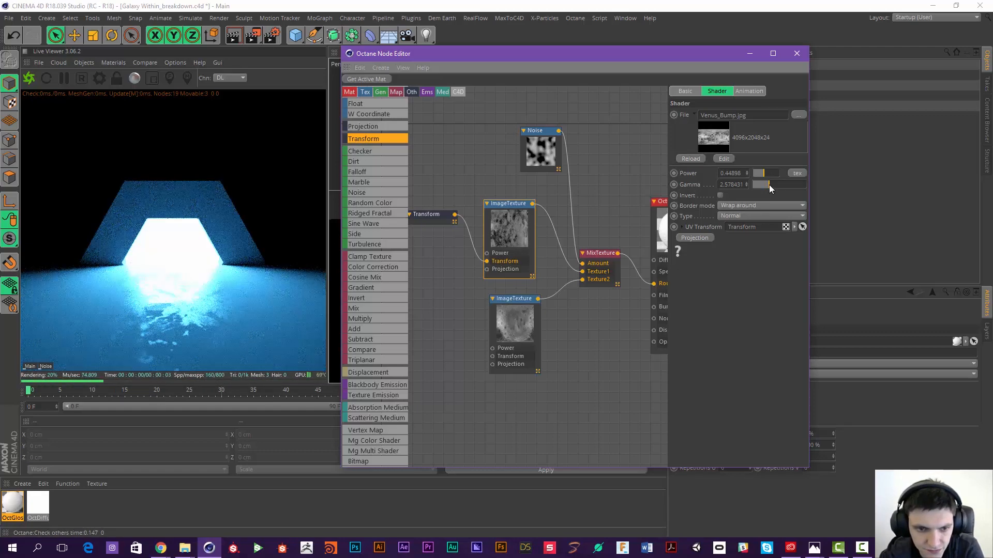
{"action": "mouse_move", "coordinate": [768, 185]}
{"action": "left_mouse_down"}
{"action": "mouse_move", "coordinate": [776, 185]}
{"action": "mouse_move", "coordinate": [762, 185]}
{"action": "left_mouse_up"}
{"action": "left_click", "coordinate": [758, 175]}
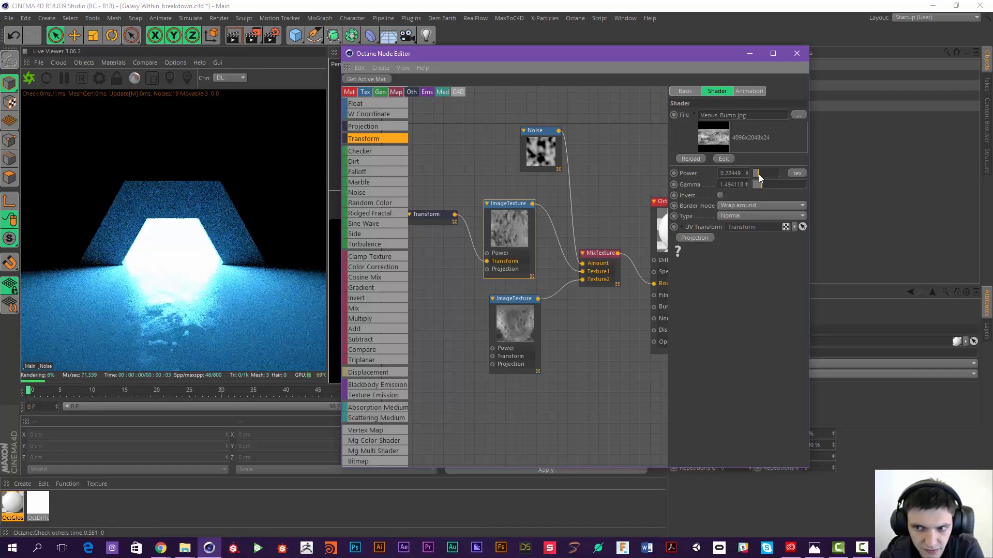
{"action": "left_click", "coordinate": [761, 175]}
{"action": "left_click", "coordinate": [758, 187]}
{"action": "left_click", "coordinate": [759, 186]}
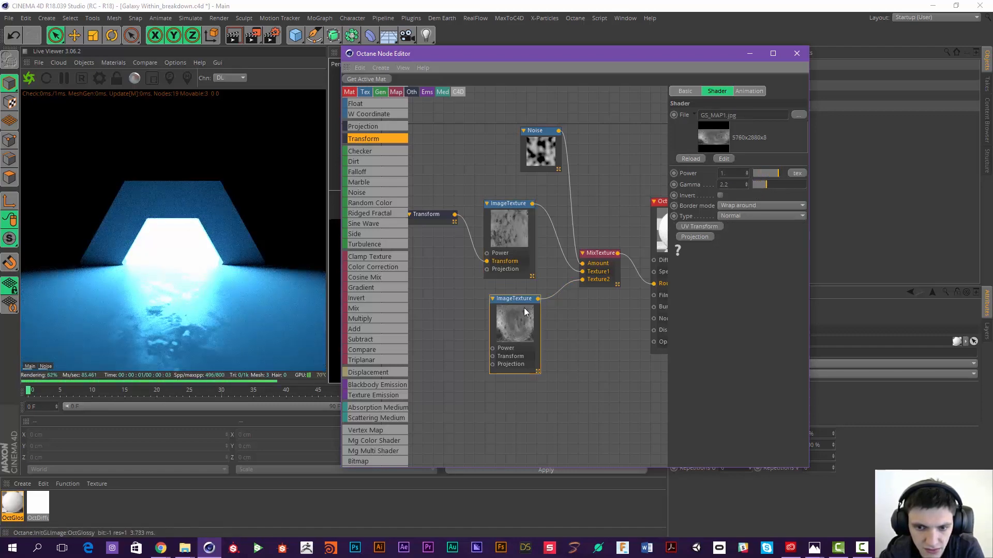
Step: Lower the GS_MAP1 image texture's power to about 0.327 and gamma to about 1.029, and realign both image texture nodes
{"action": "left_click_drag", "start_coordinate": [523, 308], "coordinate": [519, 306]}
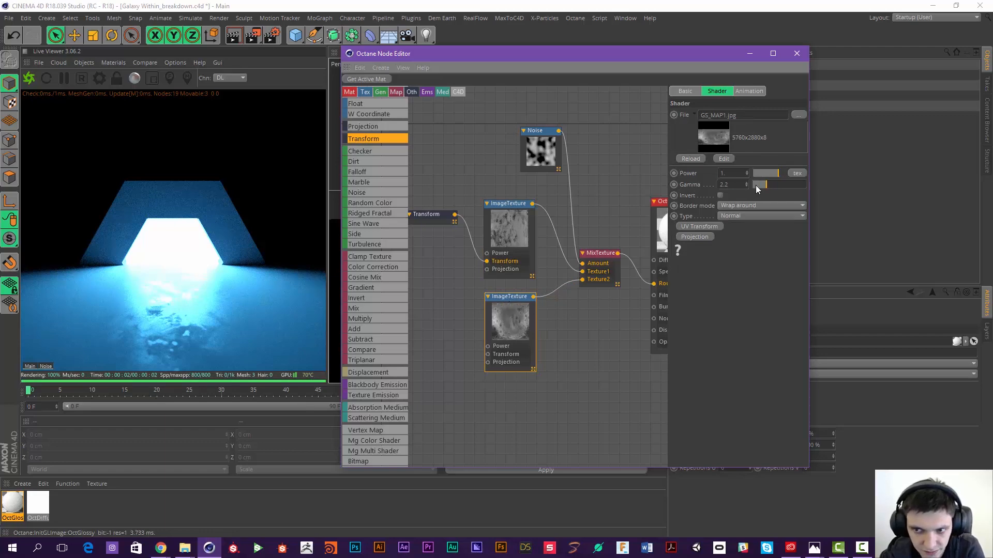
{"action": "mouse_move", "coordinate": [756, 185]}
{"action": "left_mouse_down"}
{"action": "mouse_move", "coordinate": [777, 185]}
{"action": "mouse_move", "coordinate": [759, 188]}
{"action": "mouse_move", "coordinate": [767, 188]}
{"action": "mouse_move", "coordinate": [759, 171]}
{"action": "mouse_move", "coordinate": [759, 184]}
{"action": "left_mouse_up"}
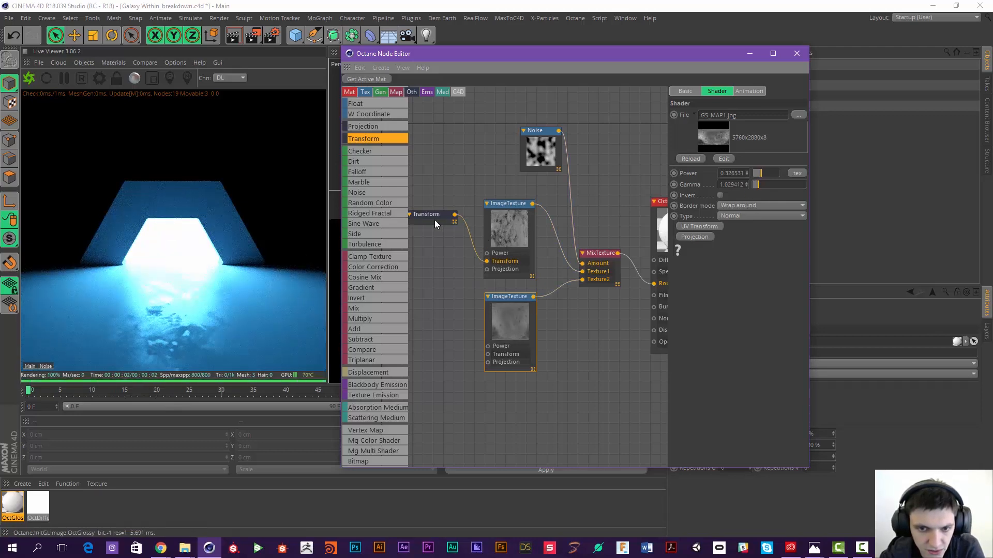
{"action": "left_click_drag", "start_coordinate": [513, 237], "coordinate": [505, 235]}
{"action": "left_click_drag", "start_coordinate": [507, 329], "coordinate": [501, 324]}
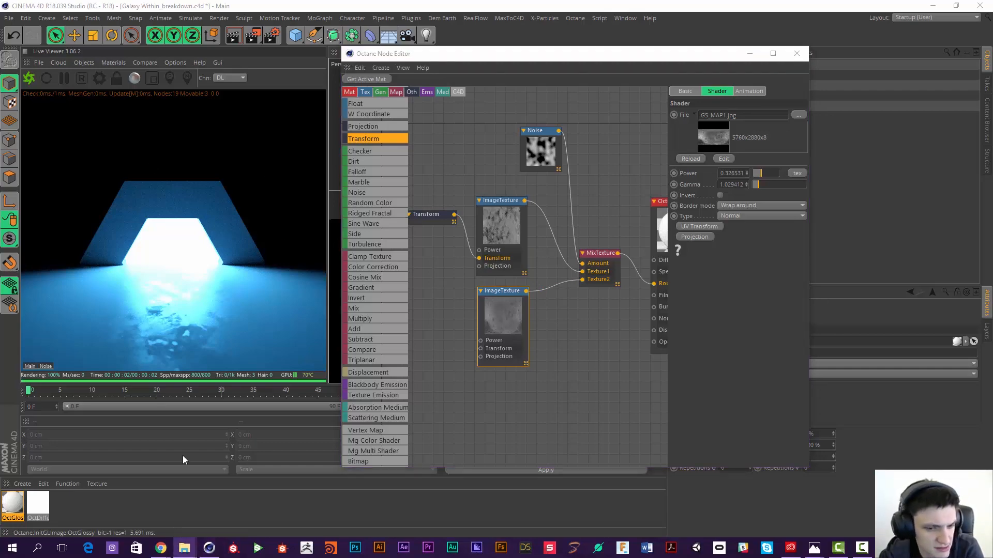
Step: Switch to File Explorer and place the tex folder window so that the node graph around OctGlossy stays accessible
{"action": "left_click", "coordinate": [185, 548]}
{"action": "left_click", "coordinate": [134, 506]}
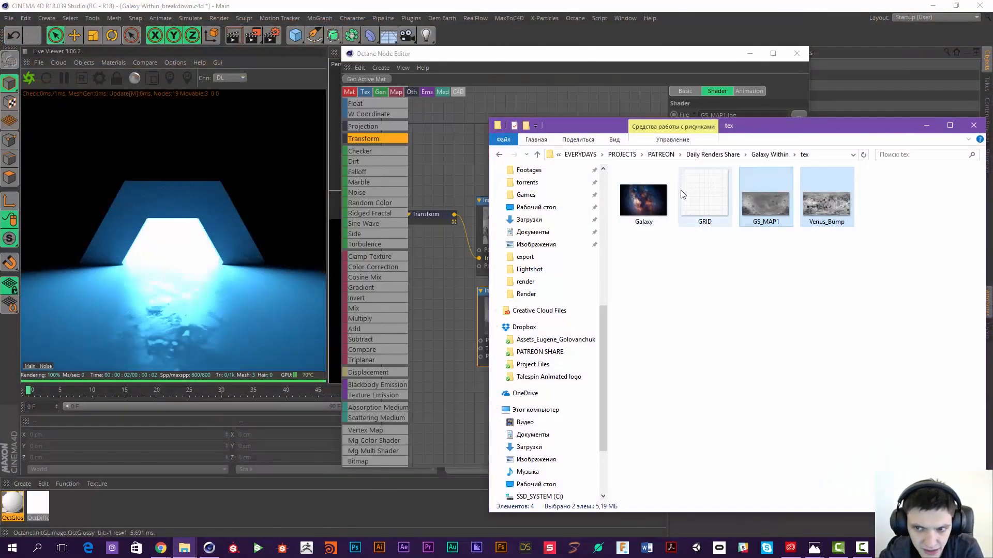
{"action": "left_click_drag", "start_coordinate": [737, 129], "coordinate": [694, 376]}
{"action": "middle_click_drag", "start_coordinate": [600, 206], "coordinate": [551, 149]}
{"action": "left_click", "coordinate": [695, 546]}
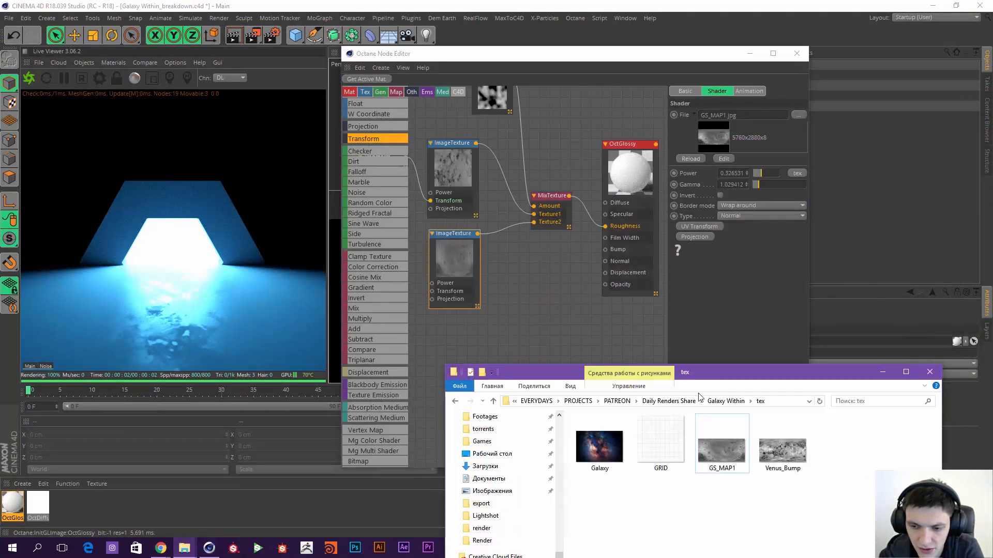
Step: Preview the GRID image from the tex folder to examine its line pattern, and close the preview
{"action": "left_click", "coordinate": [670, 441]}
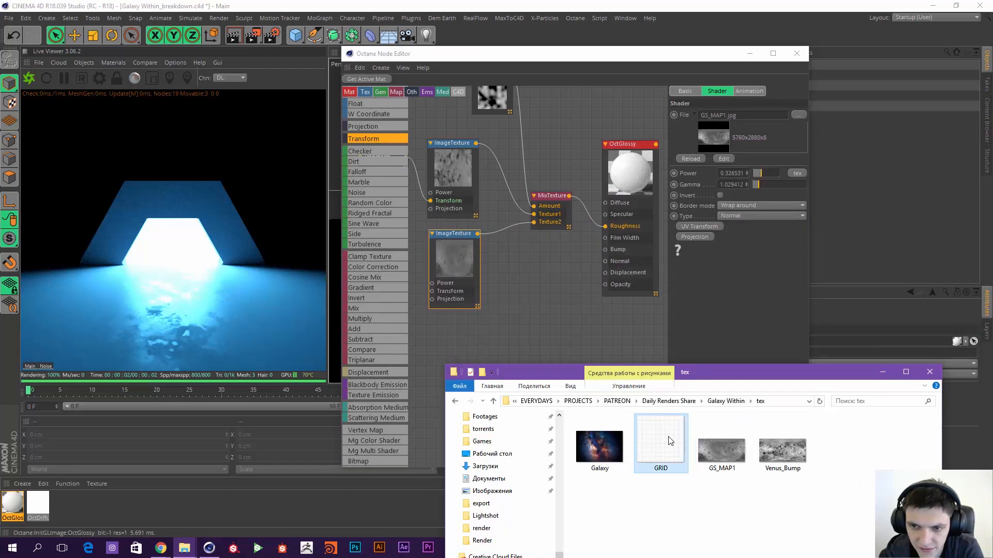
{"action": "double_click", "coordinate": [671, 441]}
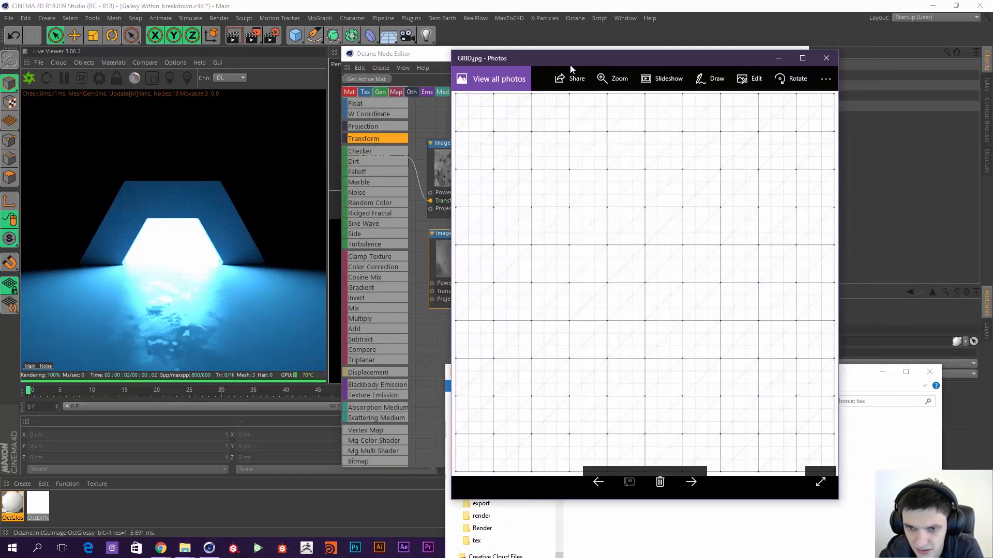
{"action": "left_click_drag", "start_coordinate": [570, 64], "coordinate": [569, 65]}
{"action": "scroll", "coordinate": [587, 185], "scroll_direction": "up", "scroll_amount": 1}
{"action": "scroll", "coordinate": [588, 186], "scroll_direction": "down", "scroll_amount": 1}
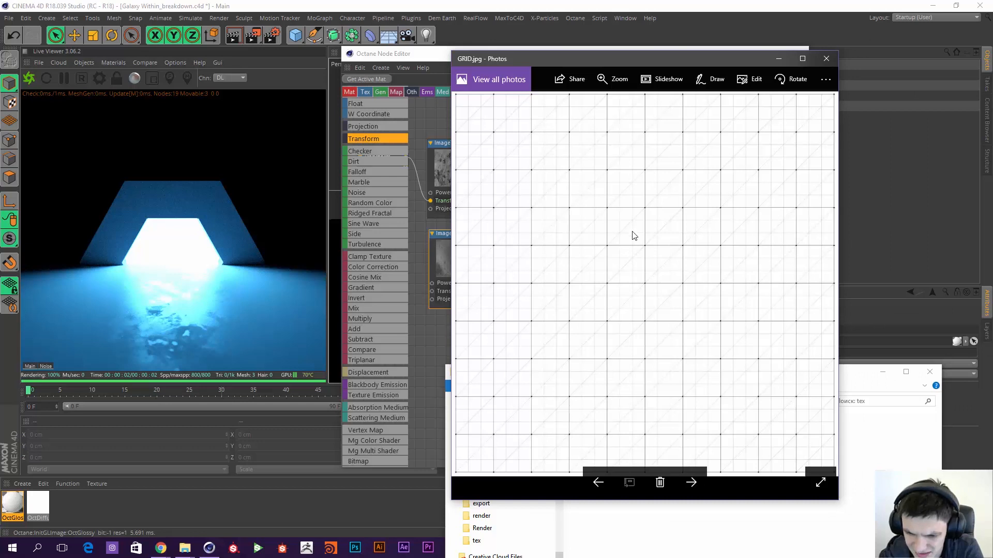
{"action": "left_click", "coordinate": [826, 62]}
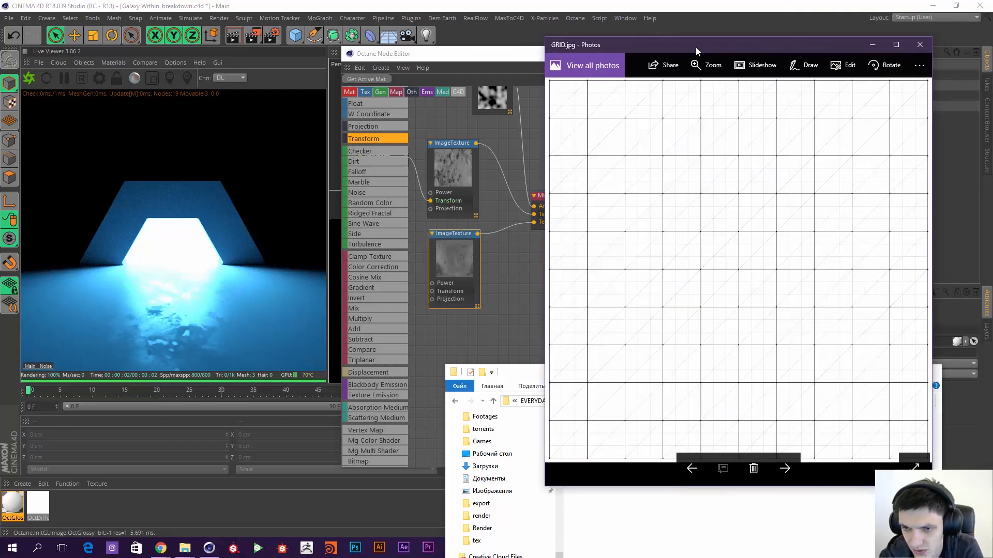
{"action": "left_click_drag", "start_coordinate": [696, 47], "coordinate": [682, 48]}
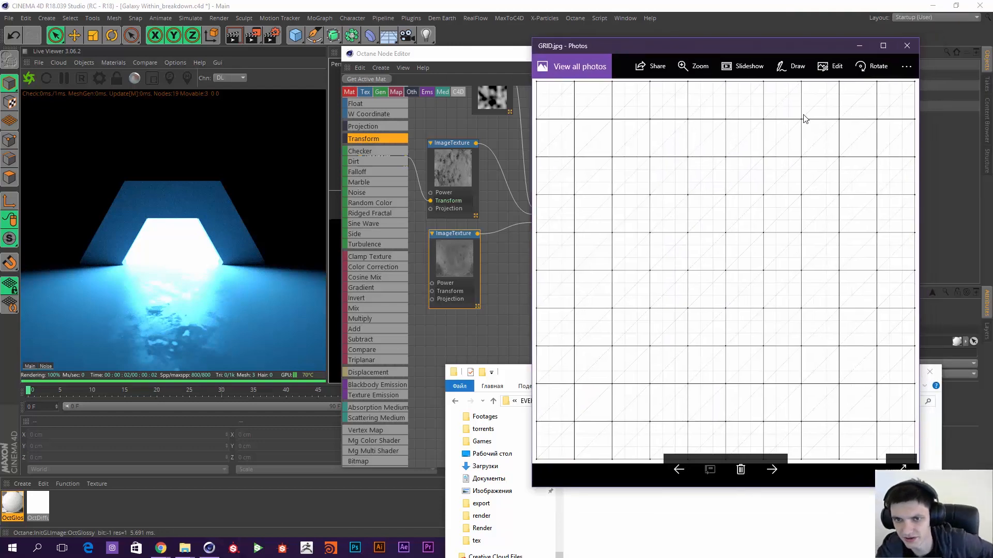
{"action": "left_click", "coordinate": [907, 46]}
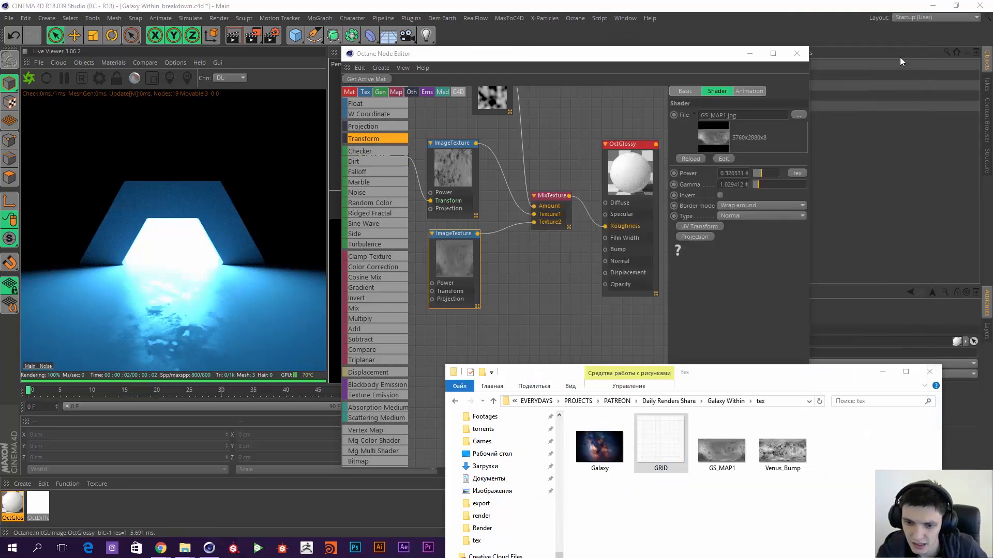
Step: Bring GRID.jpg from the tex folder into the Node Editor and connect it to the Bump input of OctGlossy
{"action": "left_click_drag", "start_coordinate": [663, 455], "coordinate": [543, 298]}
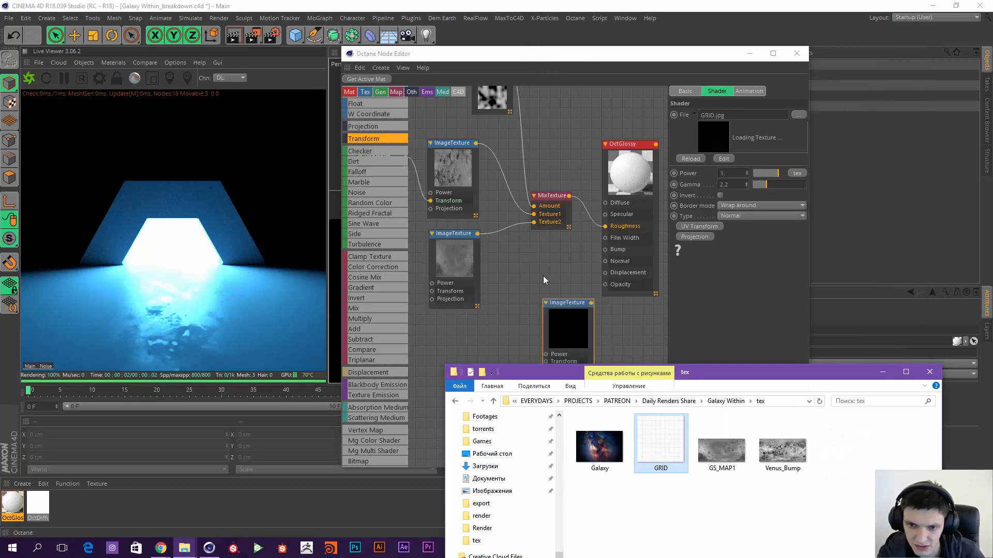
{"action": "middle_click_drag", "start_coordinate": [541, 275], "coordinate": [521, 272]}
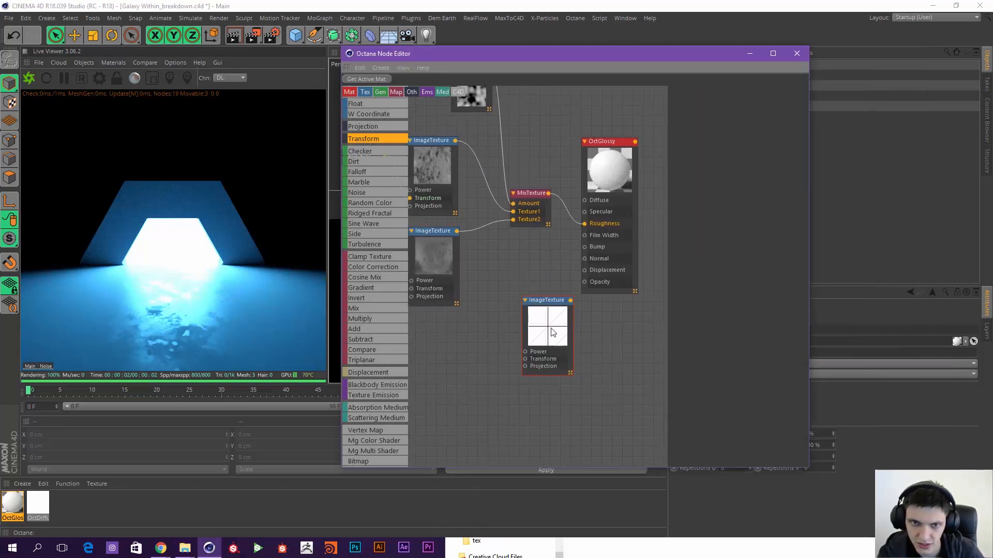
{"action": "left_click_drag", "start_coordinate": [551, 328], "coordinate": [584, 246]}
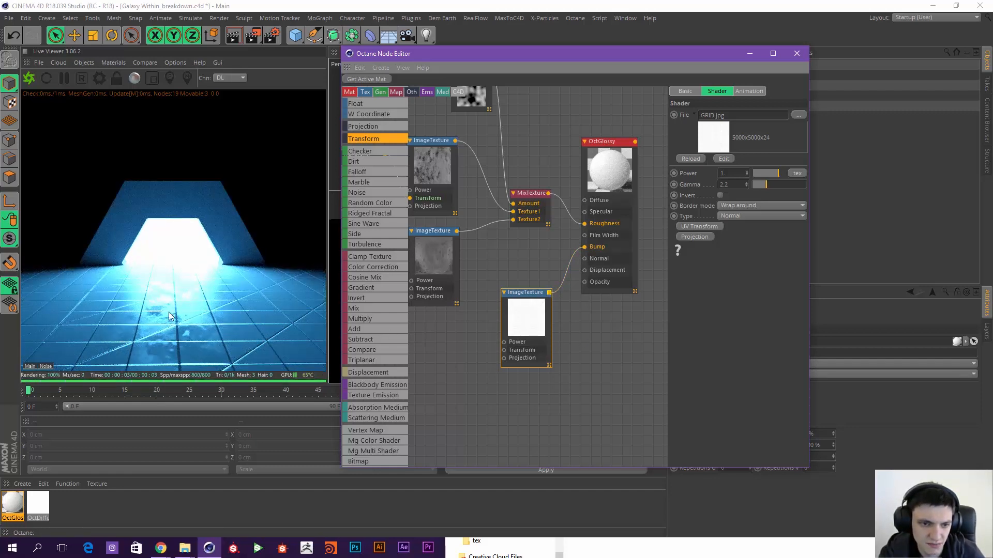
Step: Add a Transform node and connect it to the Transform input of the GRID image texture
{"action": "middle_click_drag", "start_coordinate": [491, 318], "coordinate": [557, 306]}
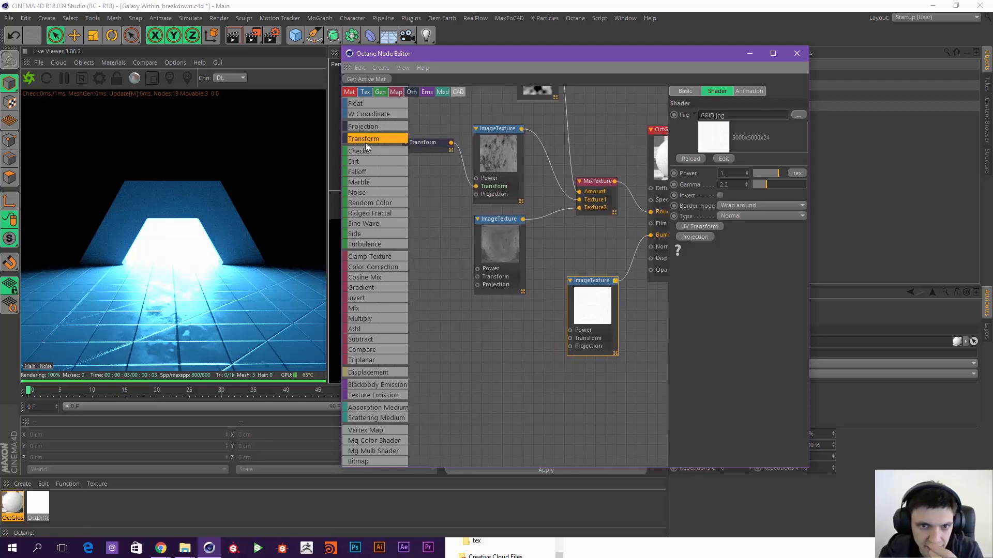
{"action": "left_click_drag", "start_coordinate": [490, 337], "coordinate": [570, 339]}
{"action": "left_click", "coordinate": [510, 344]}
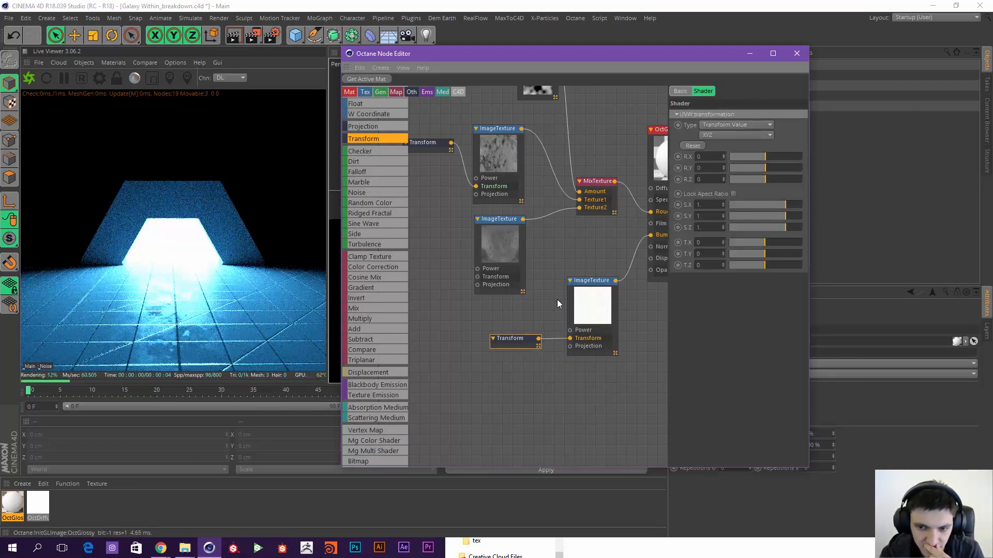
Step: Lock the aspect ratio of the GRID texture's Transform node and set its scale to about 0.353
{"action": "middle_click_drag", "start_coordinate": [557, 300], "coordinate": [523, 305]}
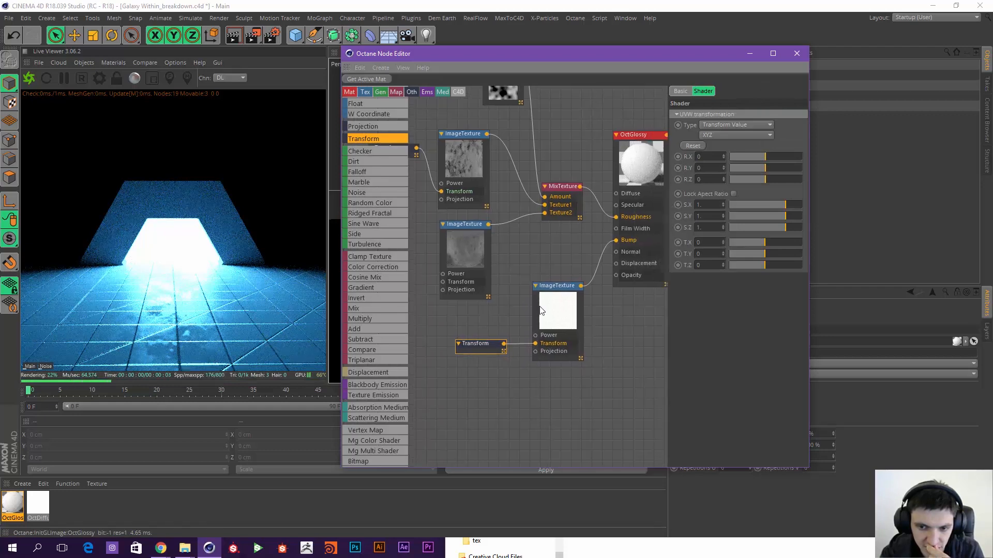
{"action": "left_click", "coordinate": [733, 194]}
{"action": "left_click_drag", "start_coordinate": [784, 206], "coordinate": [774, 206]}
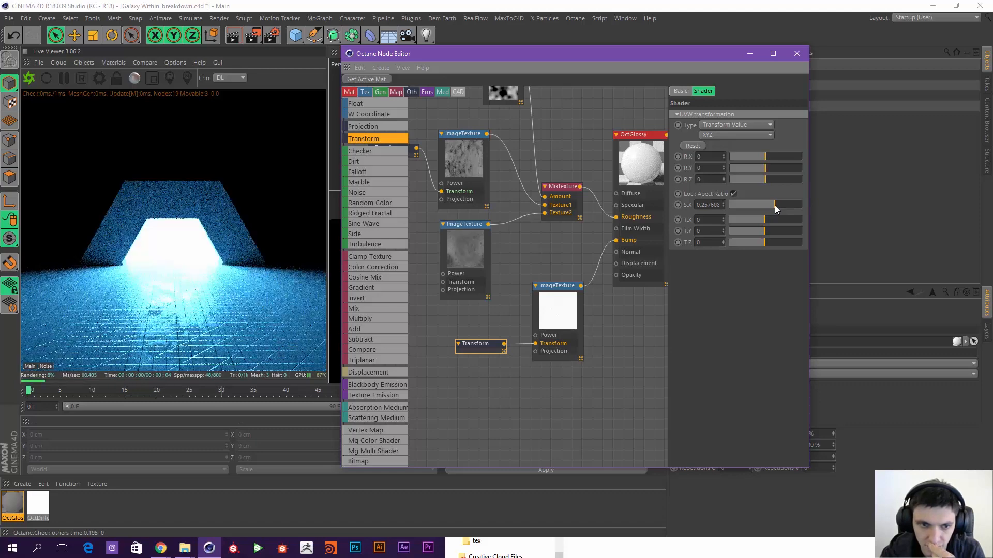
{"action": "left_click_drag", "start_coordinate": [775, 206], "coordinate": [774, 206]}
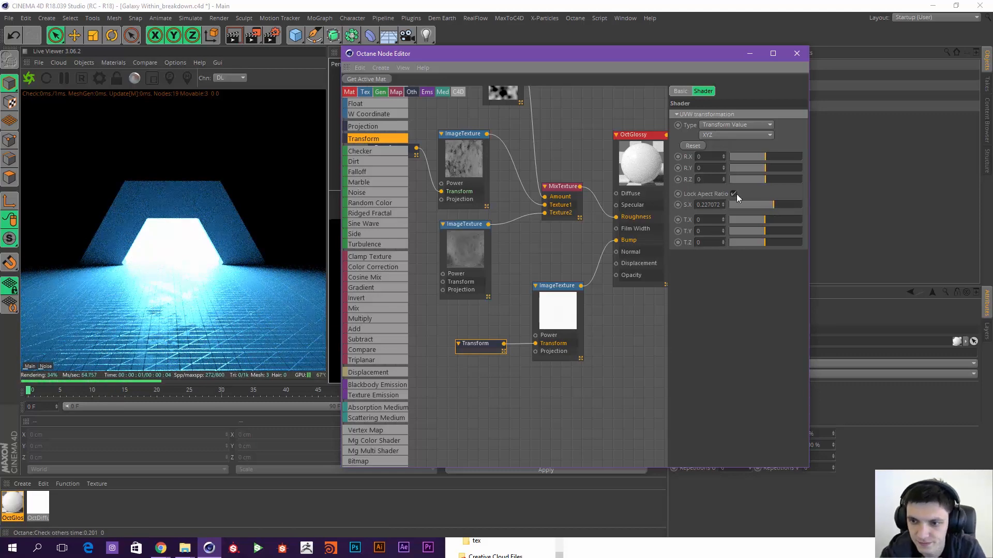
{"action": "left_click", "coordinate": [734, 194]}
{"action": "left_click", "coordinate": [735, 194]}
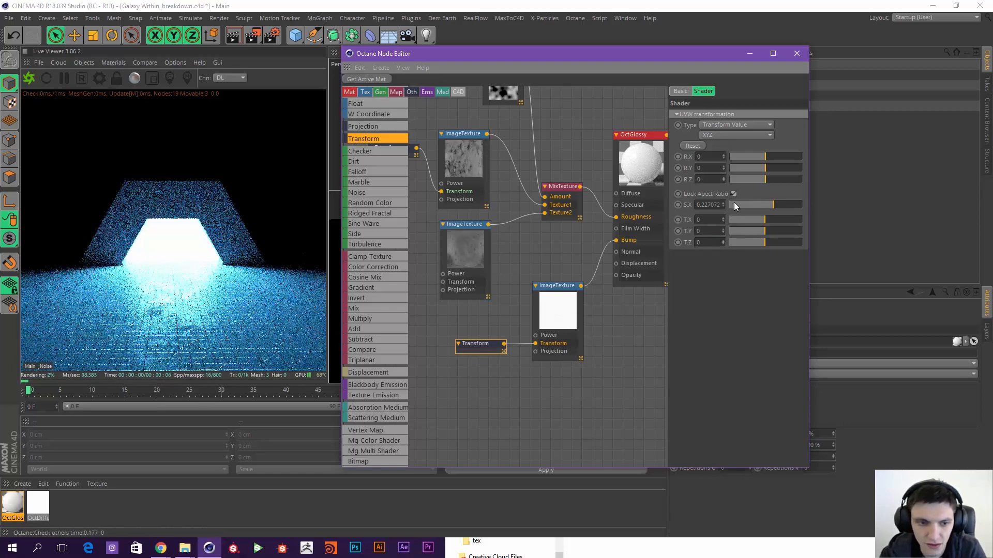
{"action": "left_click_drag", "start_coordinate": [777, 202], "coordinate": [780, 203]}
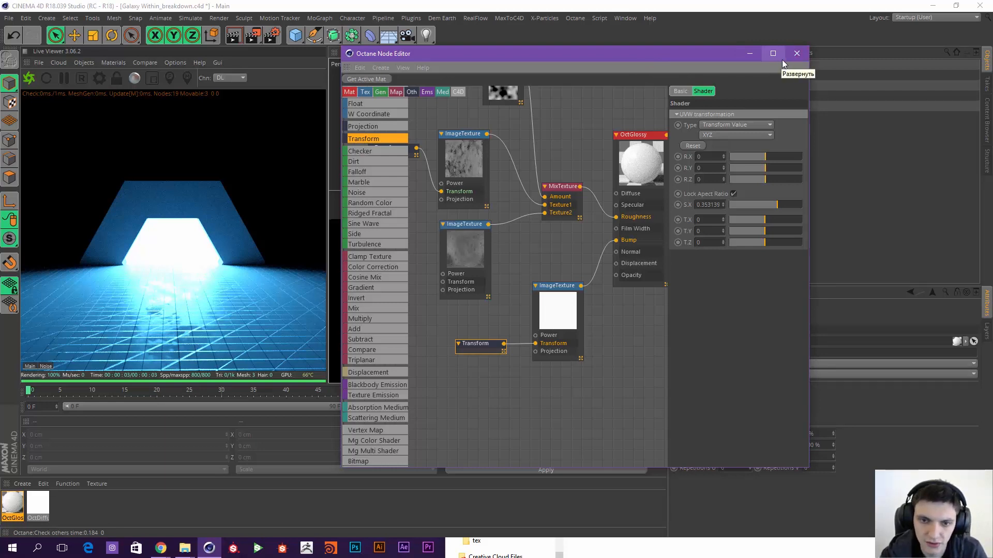
Step: Tidy the node layout by repositioning OctGlossy, MixTexture and the GRID image texture, and select the OctGlossy node
{"action": "middle_click_drag", "start_coordinate": [602, 127], "coordinate": [553, 188]}
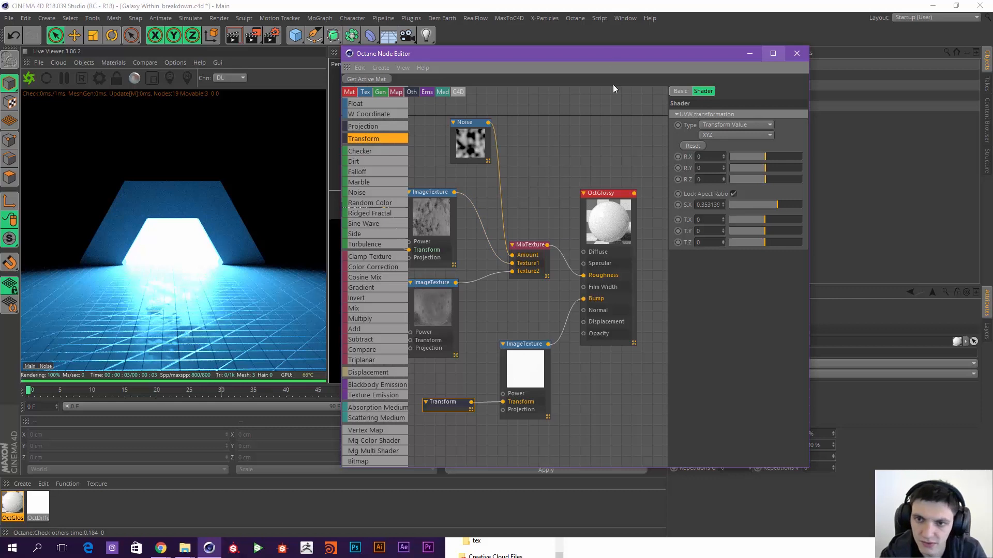
{"action": "left_click_drag", "start_coordinate": [605, 54], "coordinate": [587, 53]}
{"action": "left_click", "coordinate": [572, 206]}
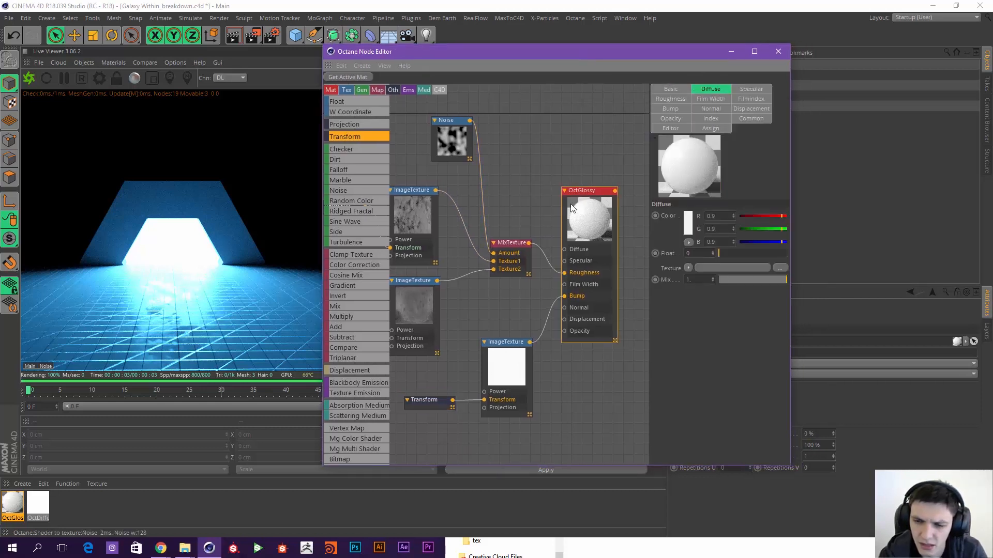
{"action": "left_click_drag", "start_coordinate": [576, 215], "coordinate": [584, 196]}
{"action": "left_click_drag", "start_coordinate": [511, 254], "coordinate": [517, 250]}
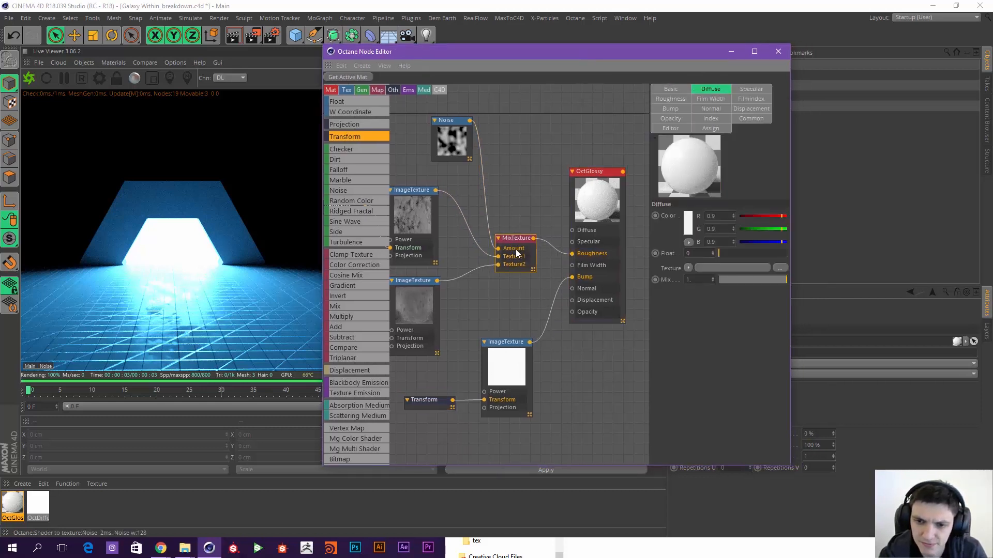
{"action": "left_click_drag", "start_coordinate": [492, 366], "coordinate": [495, 358]}
{"action": "left_click", "coordinate": [596, 214]}
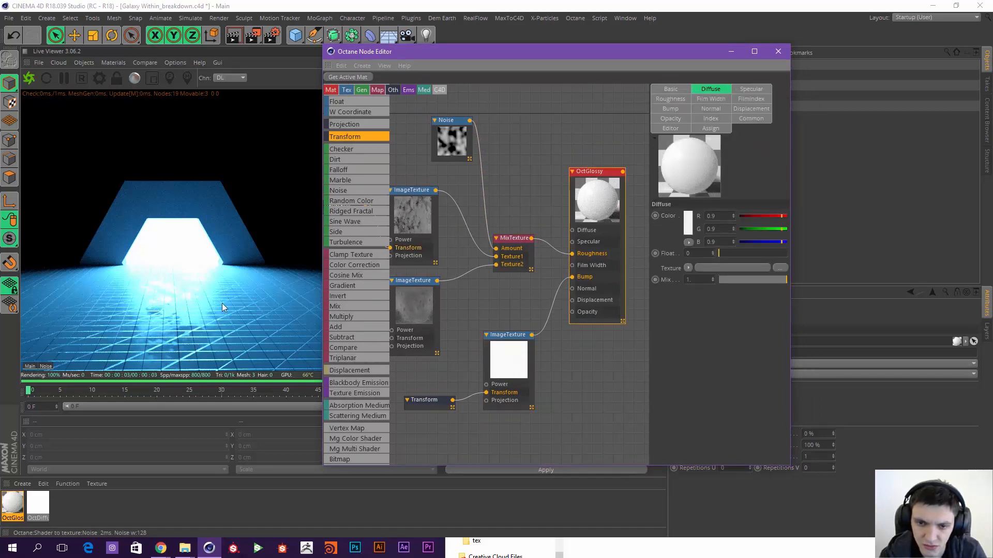
Step: Darken the diffuse color of the OctGlossy material to a neutral gray with 20% brightness value
{"action": "left_click", "coordinate": [688, 223]}
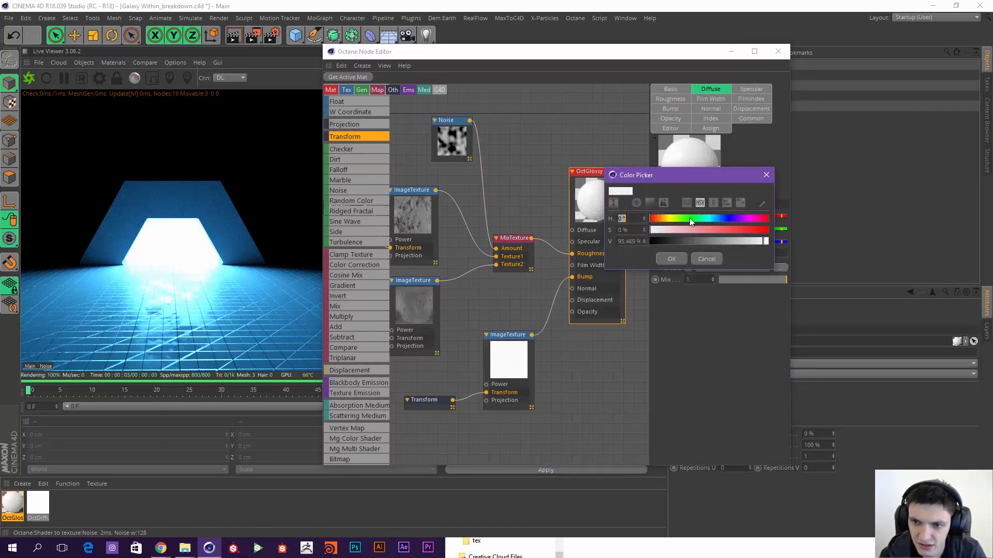
{"action": "left_click_drag", "start_coordinate": [681, 182], "coordinate": [691, 94]}
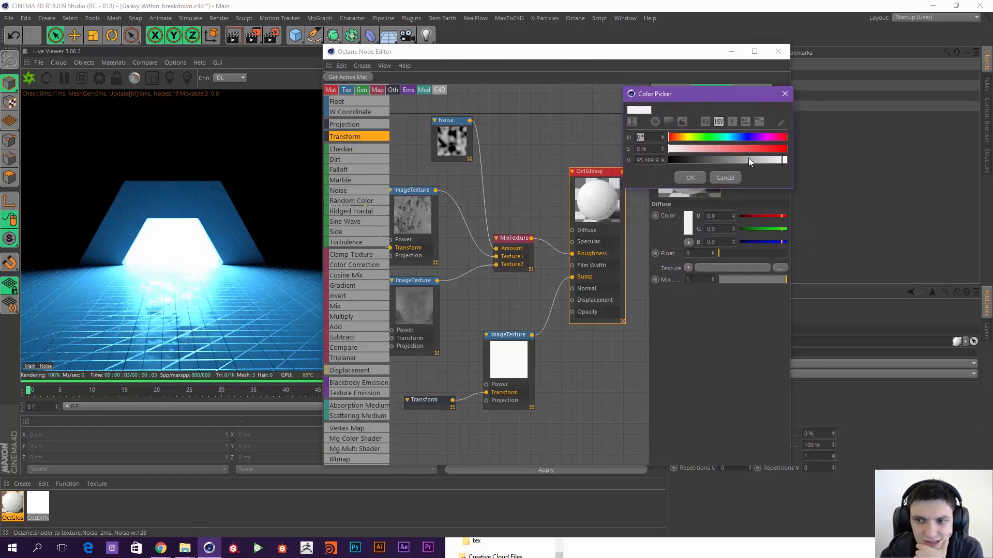
{"action": "left_click_drag", "start_coordinate": [752, 160], "coordinate": [721, 160]}
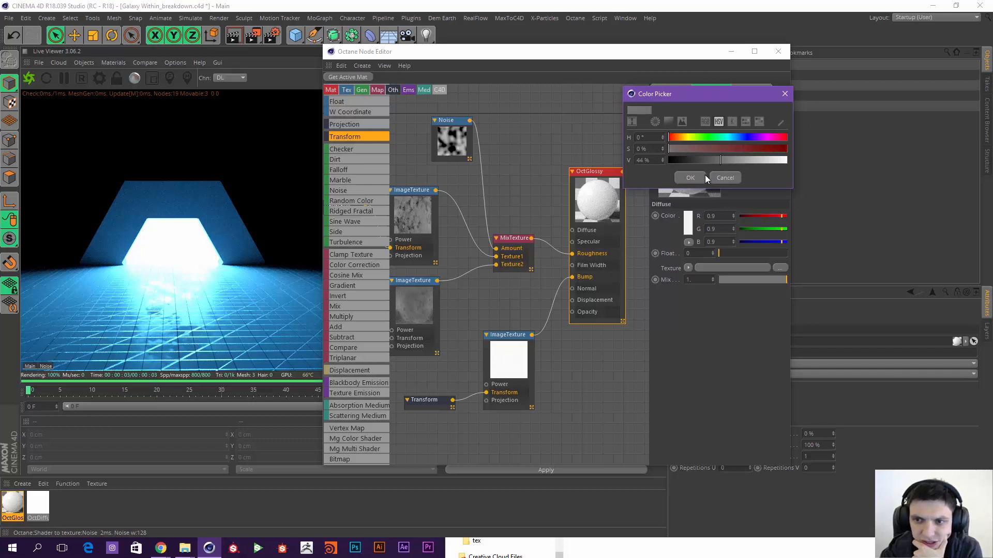
{"action": "left_click", "coordinate": [718, 160]}
{"action": "left_click", "coordinate": [717, 161]}
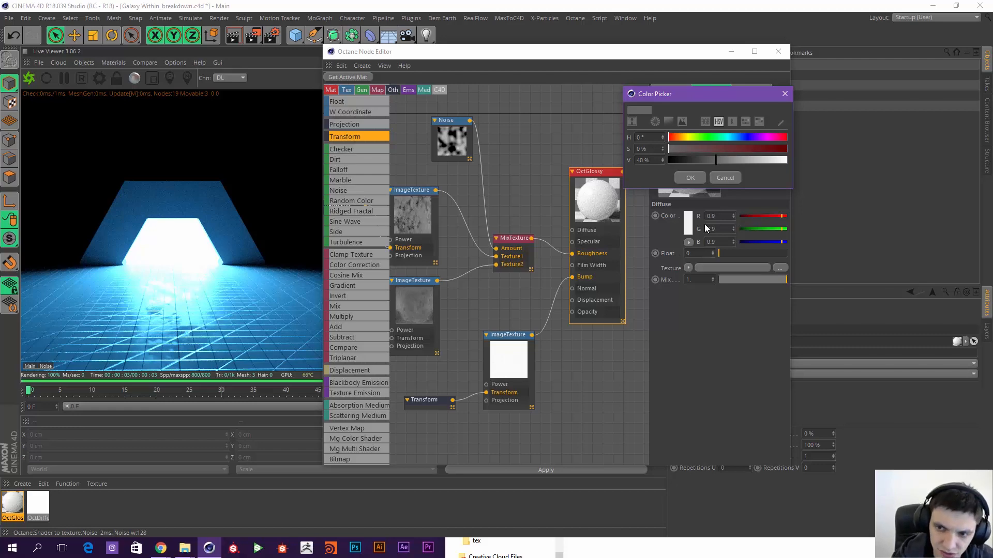
{"action": "left_click", "coordinate": [690, 177]}
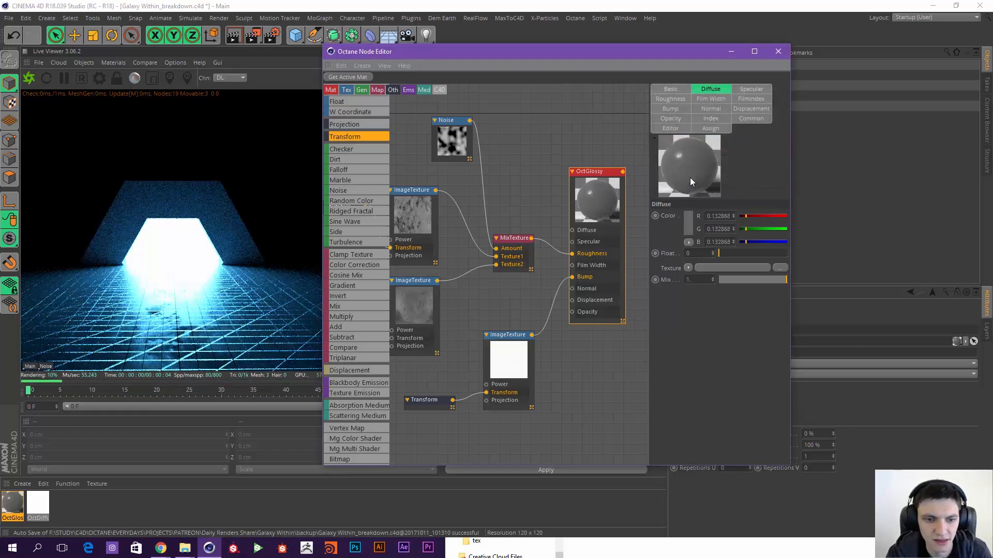
{"action": "left_click", "coordinate": [687, 226]}
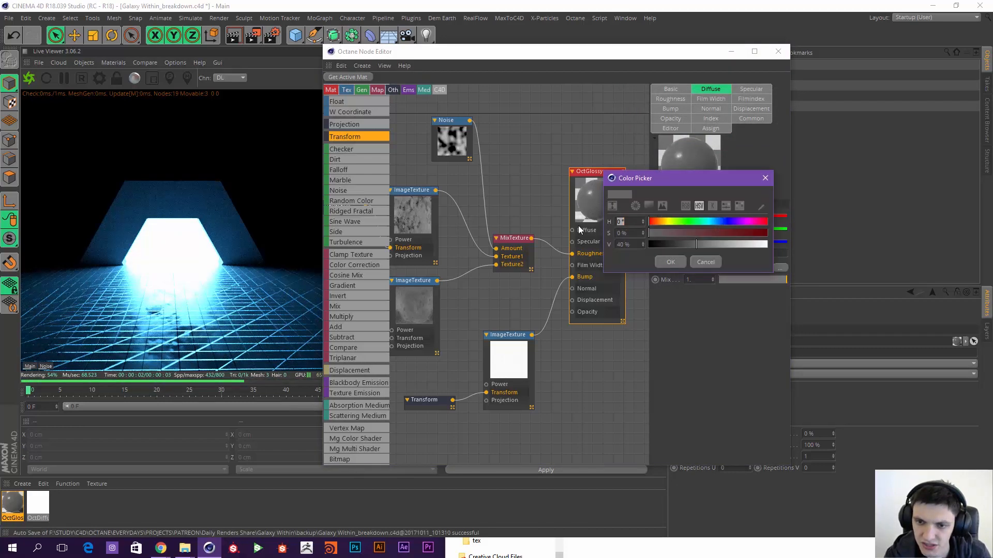
{"action": "left_click_drag", "start_coordinate": [682, 248], "coordinate": [688, 247]}
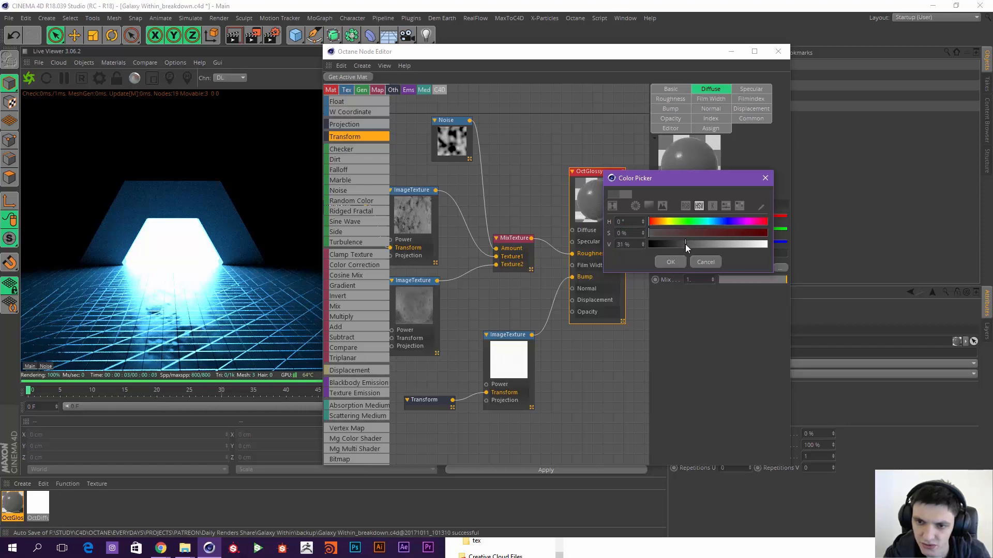
{"action": "left_click", "coordinate": [672, 261]}
{"action": "left_click", "coordinate": [690, 223]}
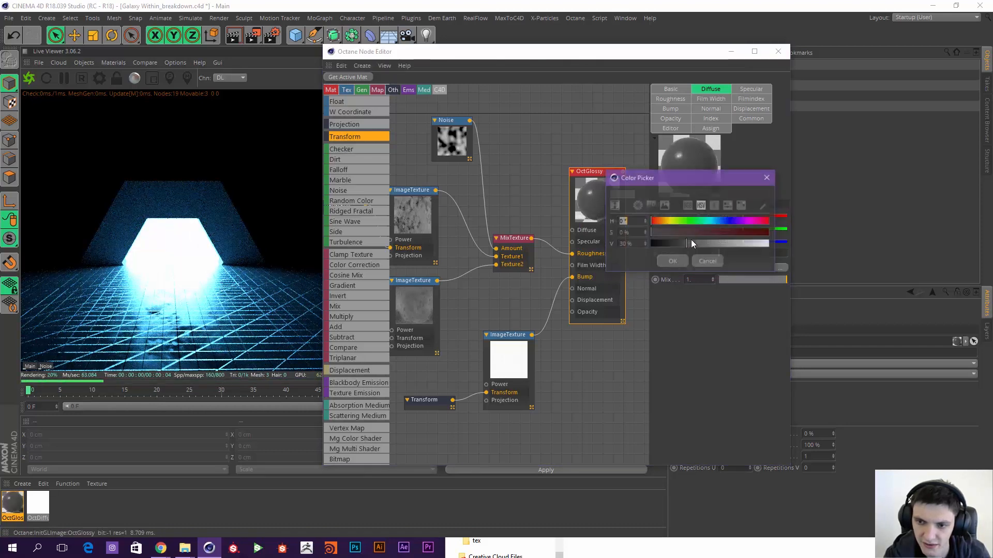
{"action": "left_click_drag", "start_coordinate": [691, 242], "coordinate": [674, 244]}
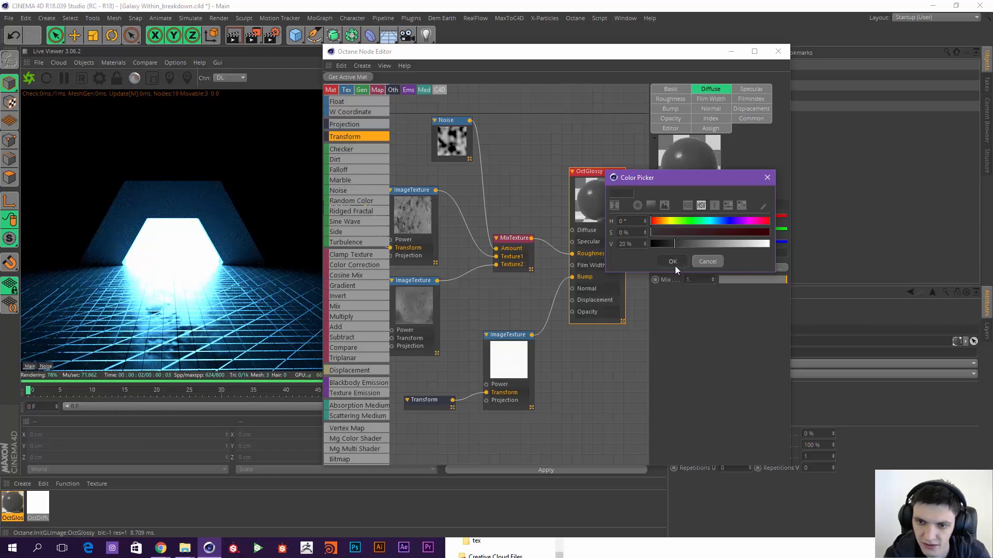
{"action": "left_click", "coordinate": [673, 262]}
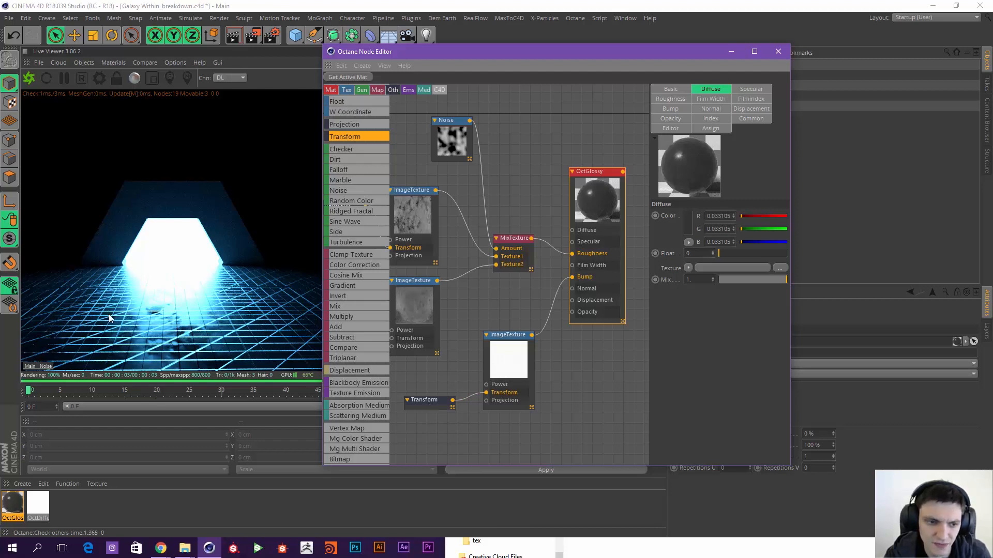
Step: Lower the GRID image texture's gamma to 0.1 and its power to about 0.041
{"action": "left_click", "coordinate": [516, 366]}
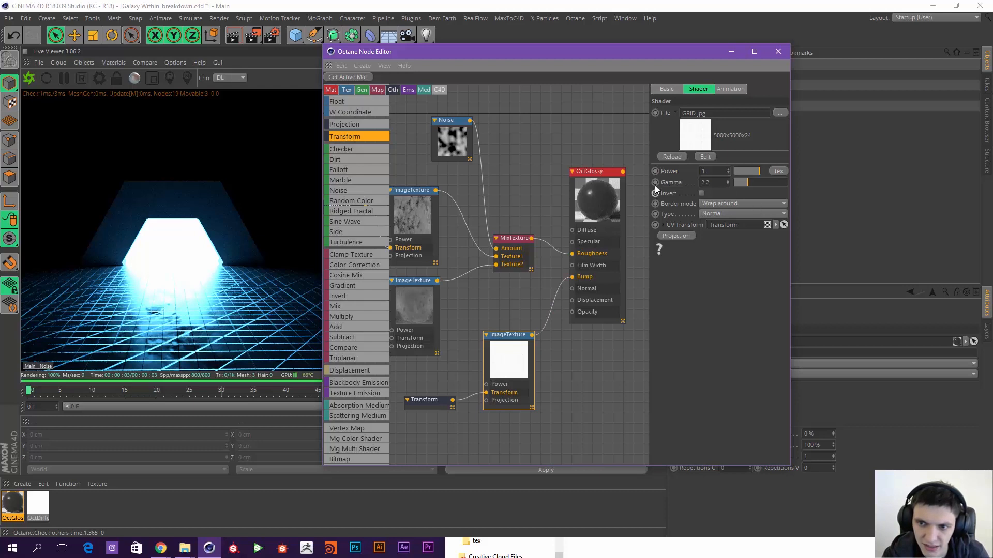
{"action": "middle_click_drag", "start_coordinate": [471, 268], "coordinate": [495, 258]}
{"action": "left_click", "coordinate": [438, 296]}
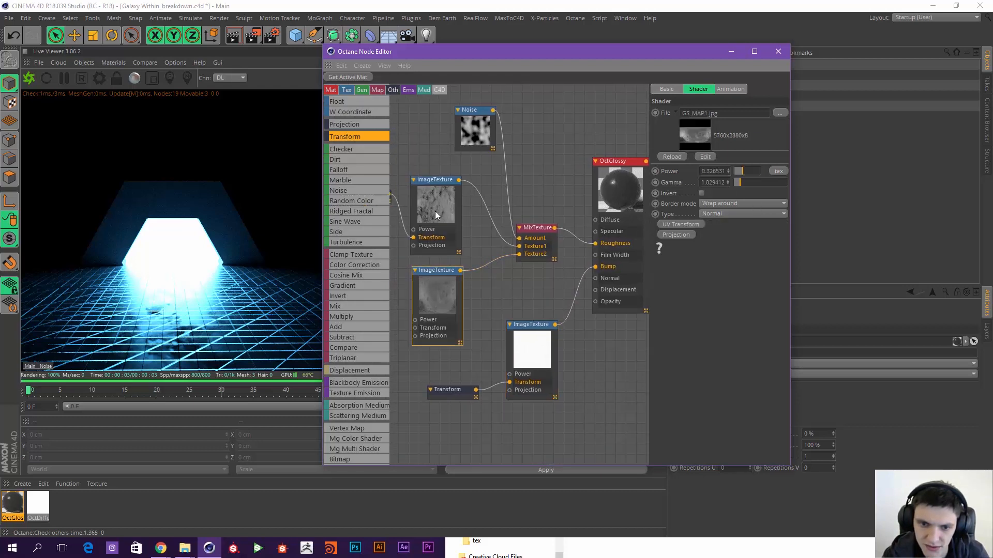
{"action": "left_click", "coordinate": [435, 210]}
{"action": "left_click", "coordinate": [439, 296]}
{"action": "left_click", "coordinate": [544, 362]}
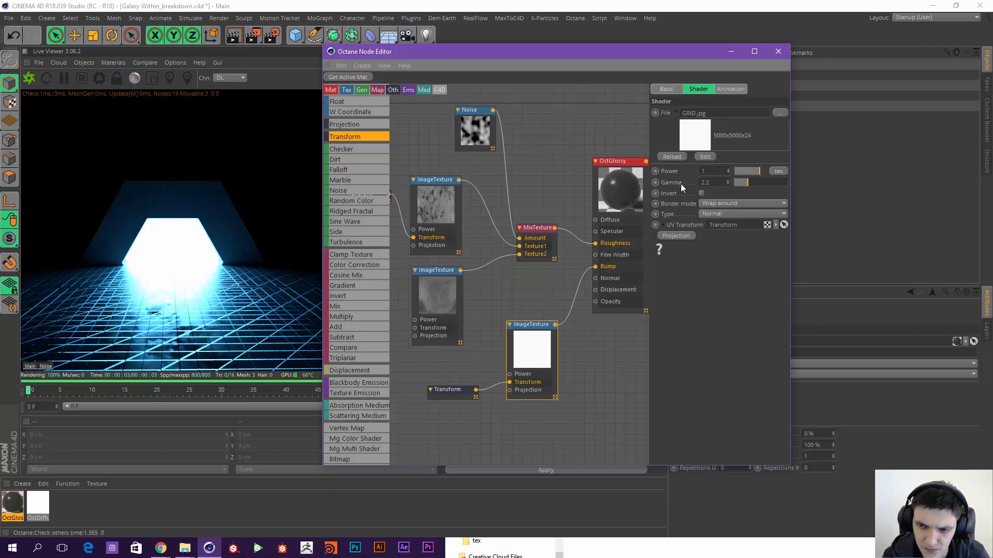
{"action": "mouse_move", "coordinate": [746, 183]}
{"action": "left_mouse_down"}
{"action": "mouse_move", "coordinate": [734, 183]}
{"action": "mouse_move", "coordinate": [739, 172]}
{"action": "mouse_move", "coordinate": [732, 182]}
{"action": "mouse_move", "coordinate": [736, 170]}
{"action": "left_mouse_up"}
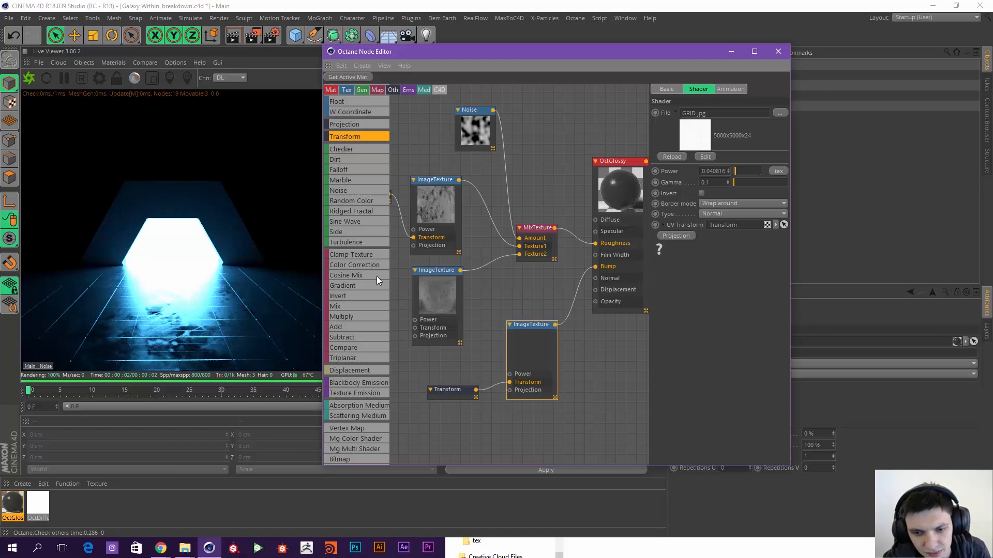
Step: Reduce the scale of the GRID texture's Transform node to about 0.176 and close the Node Editor
{"action": "left_click", "coordinate": [457, 390]}
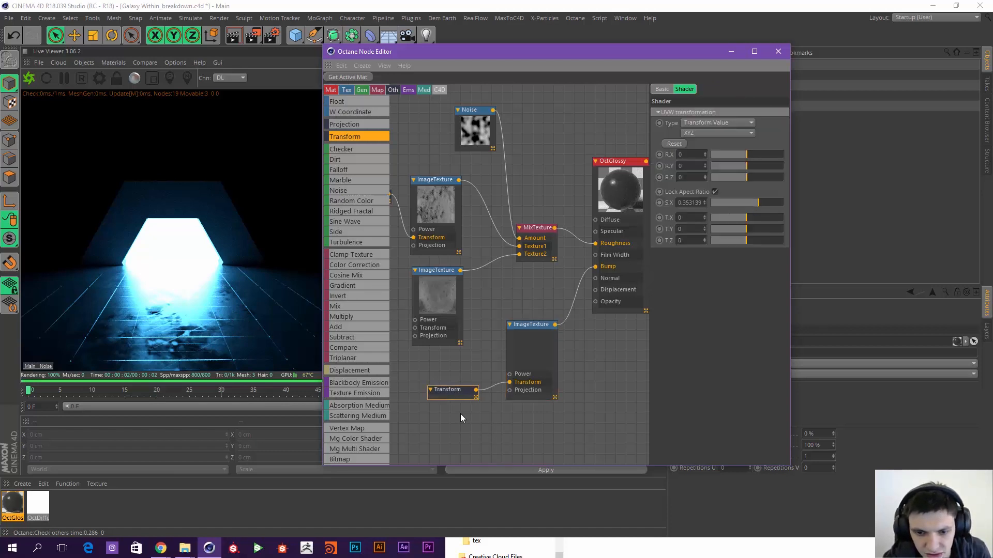
{"action": "left_click", "coordinate": [752, 202]}
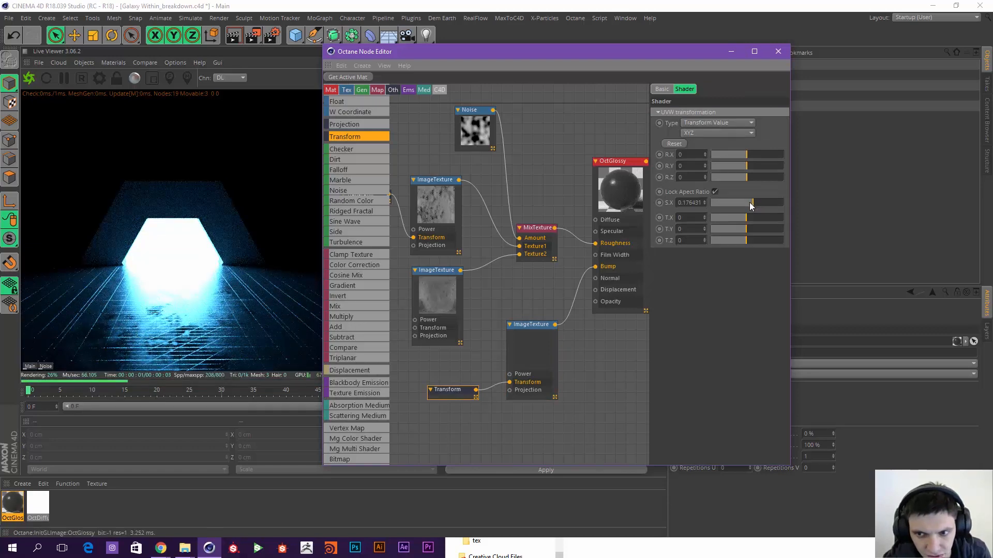
{"action": "left_click", "coordinate": [748, 202]}
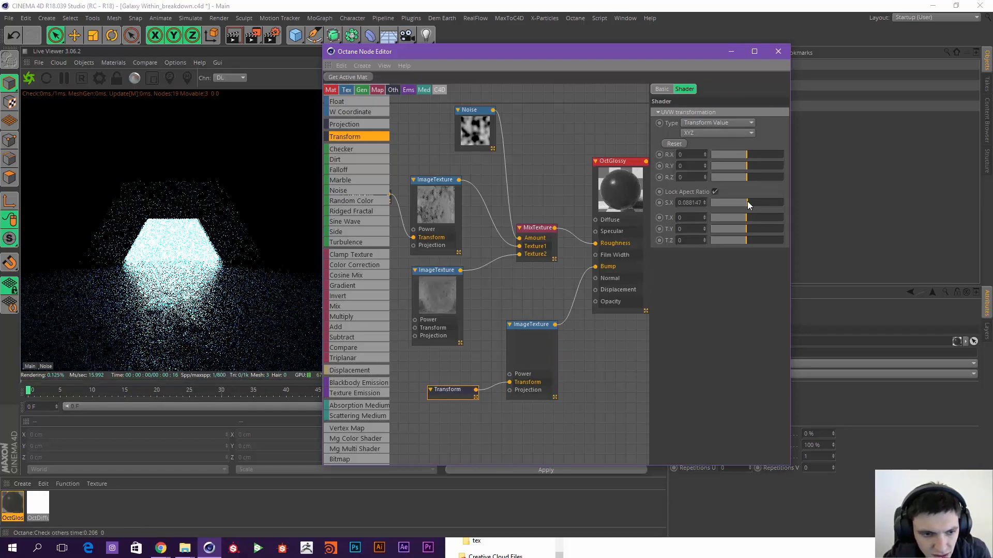
{"action": "left_click", "coordinate": [749, 202]}
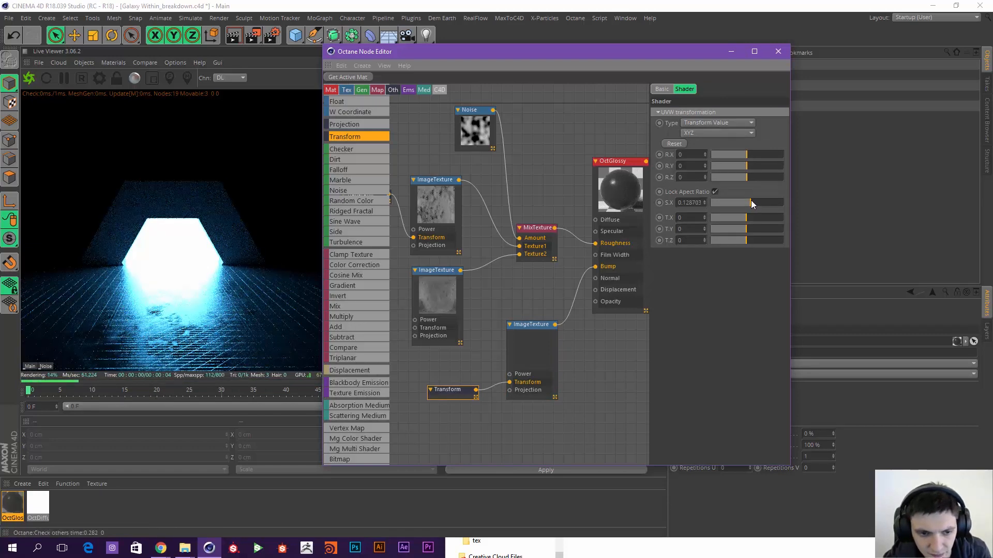
{"action": "left_click", "coordinate": [750, 202]}
{"action": "left_click", "coordinate": [753, 202]}
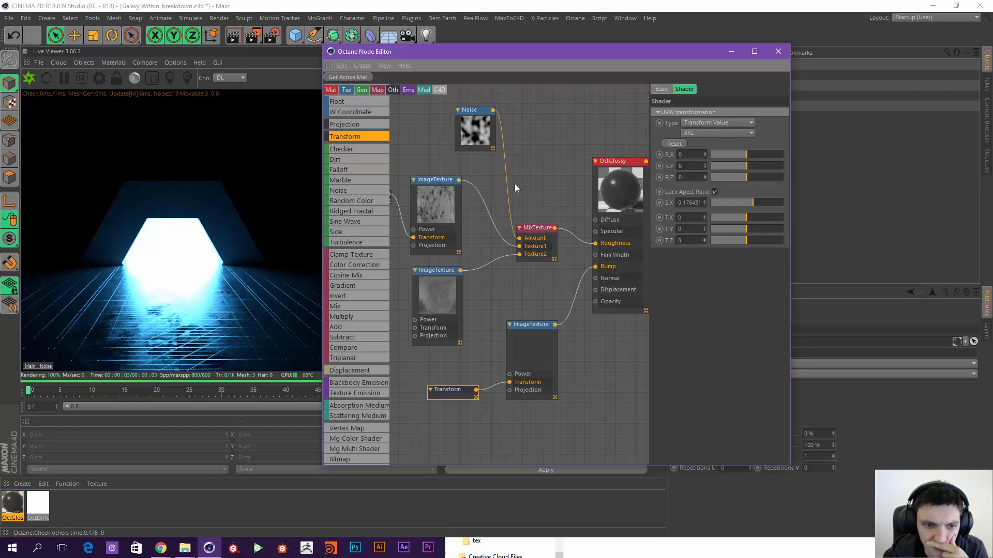
{"action": "middle_click_drag", "start_coordinate": [554, 165], "coordinate": [579, 167]}
{"action": "middle_click_drag", "start_coordinate": [506, 187], "coordinate": [475, 188]}
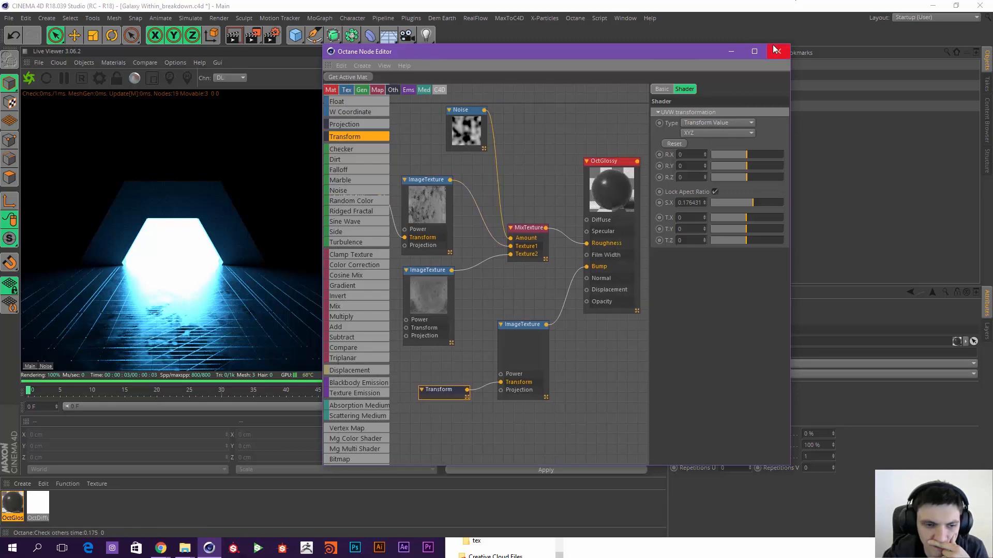
{"action": "scroll", "coordinate": [538, 137], "scroll_direction": "down", "scroll_amount": 1}
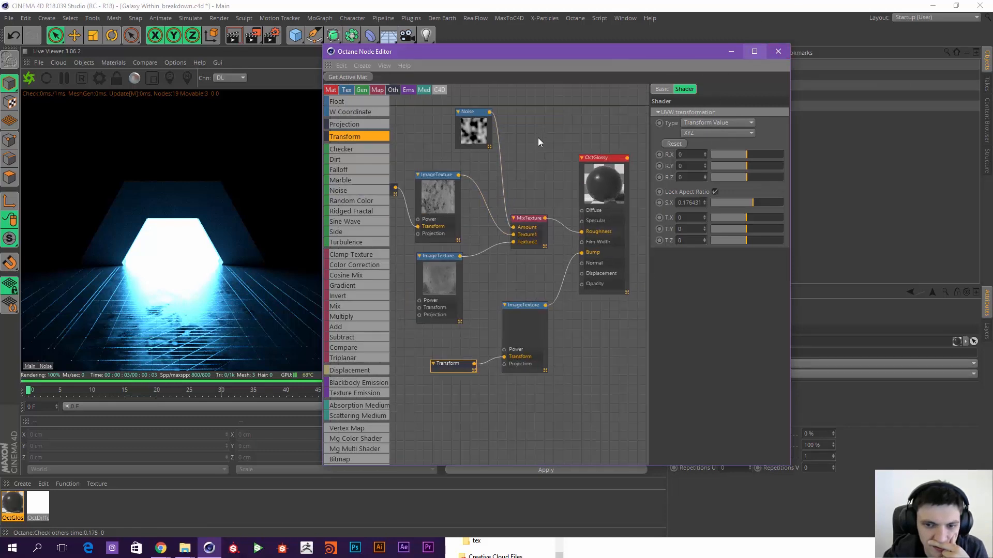
{"action": "scroll", "coordinate": [538, 138], "scroll_direction": "up", "scroll_amount": 1}
{"action": "middle_click_drag", "start_coordinate": [537, 138], "coordinate": [549, 145]}
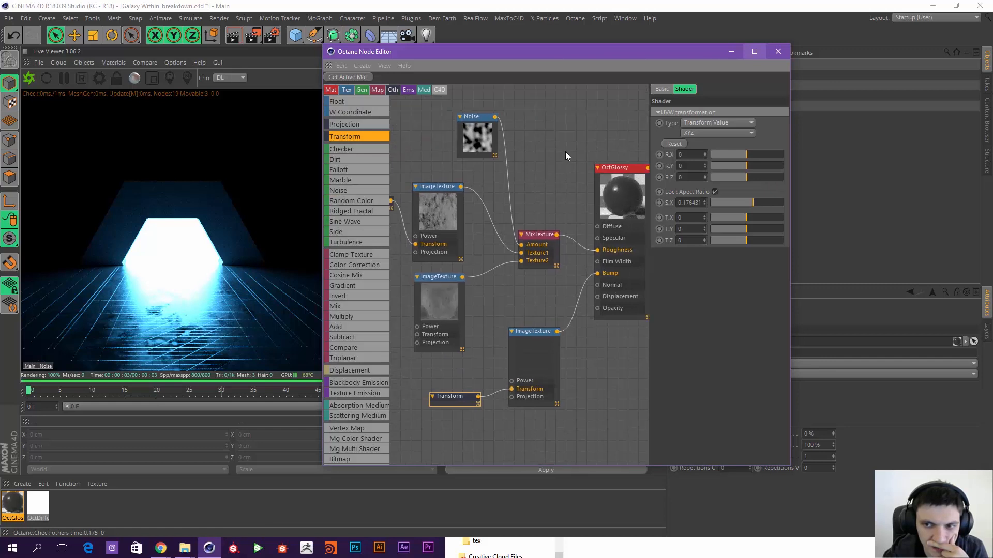
{"action": "left_click", "coordinate": [777, 51]}
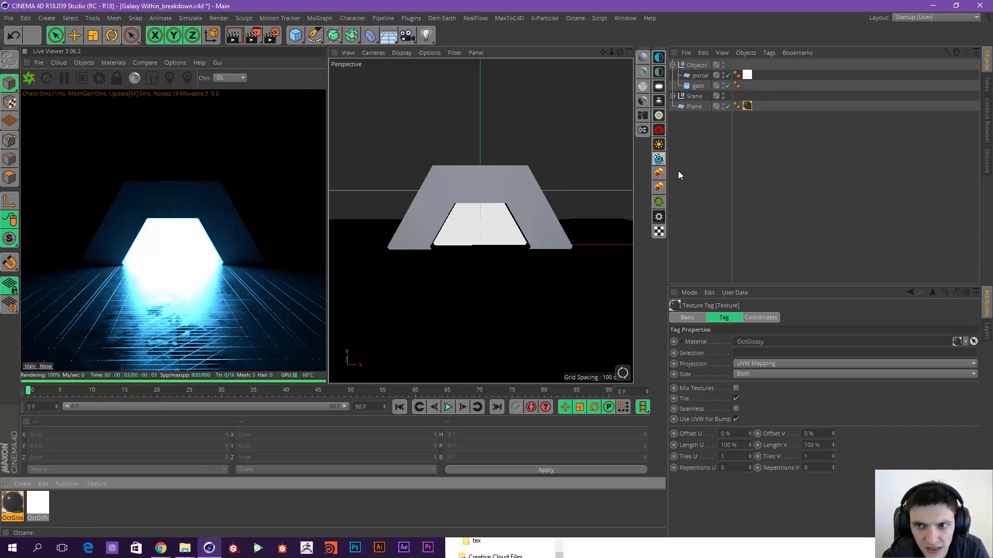
Step: Add an Octane camera to the scene and lock it with a Protection tag
{"action": "left_click", "coordinate": [661, 133]}
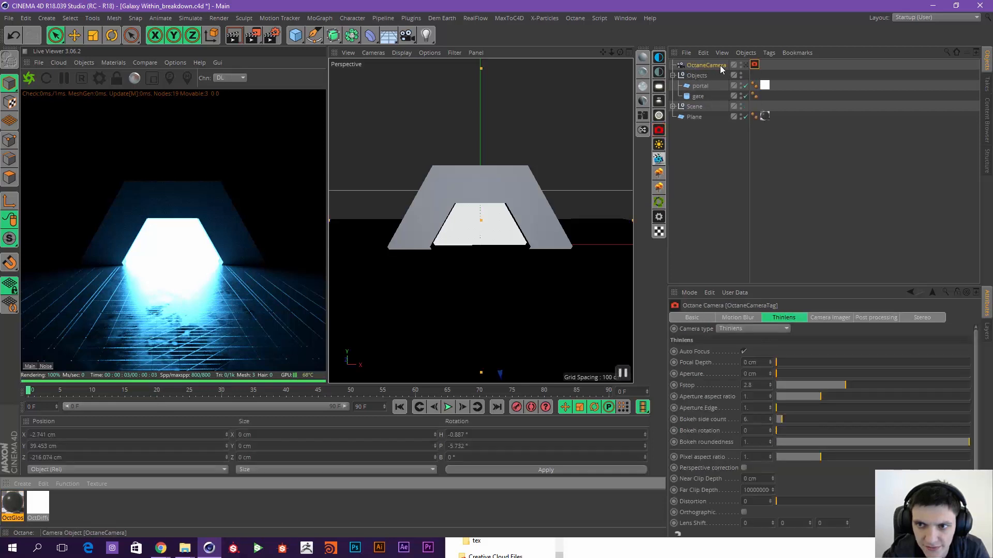
{"action": "right_click", "coordinate": [695, 64]}
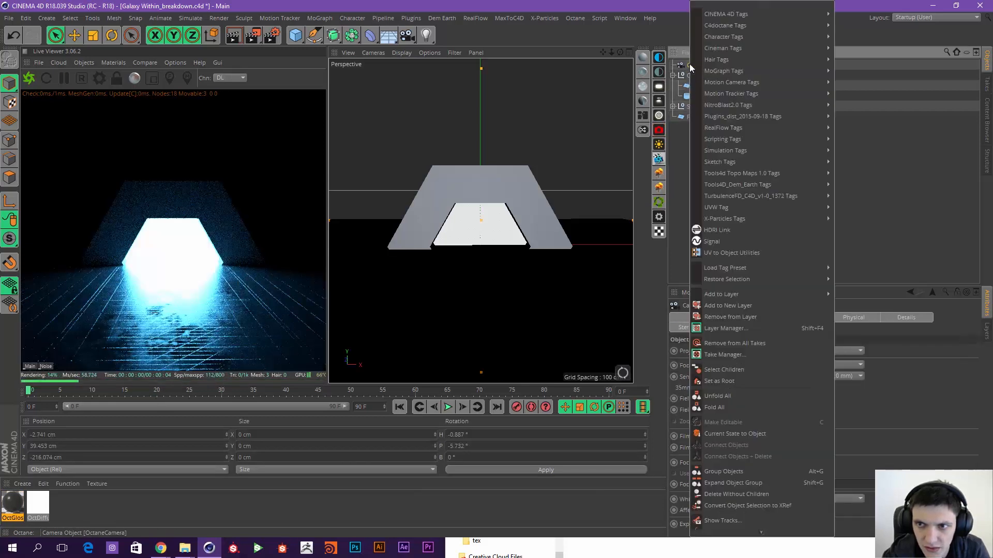
{"action": "mouse_move", "coordinate": [738, 13]}
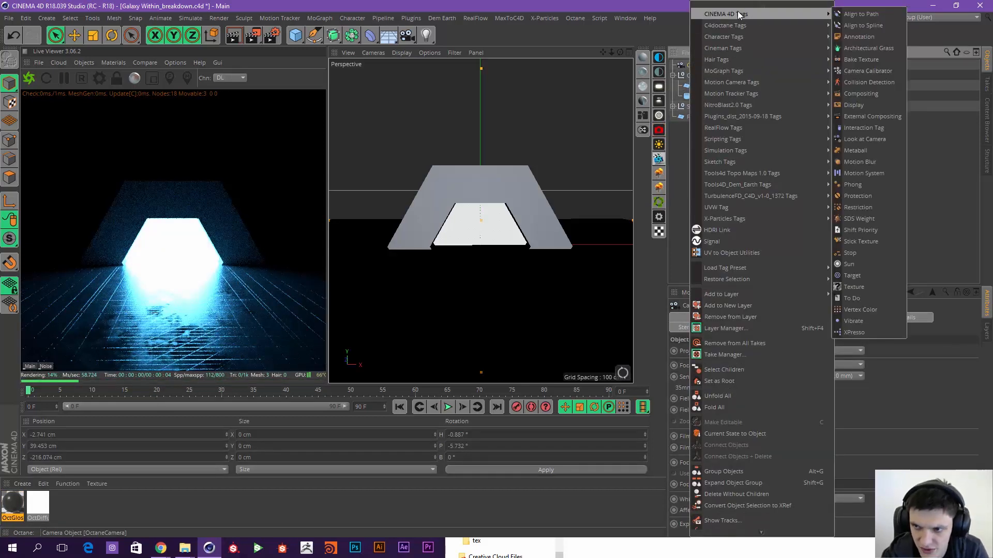
{"action": "left_click", "coordinate": [858, 196]}
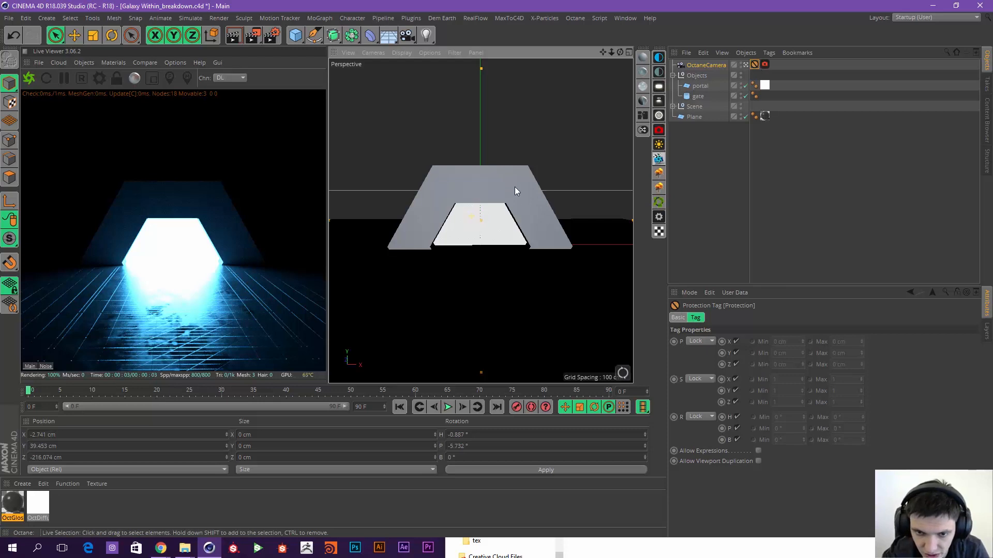
Step: Enable the Camera Imager in the Octane camera tag, with gamma 2.2 and the Linear response
{"action": "left_click", "coordinate": [765, 65]}
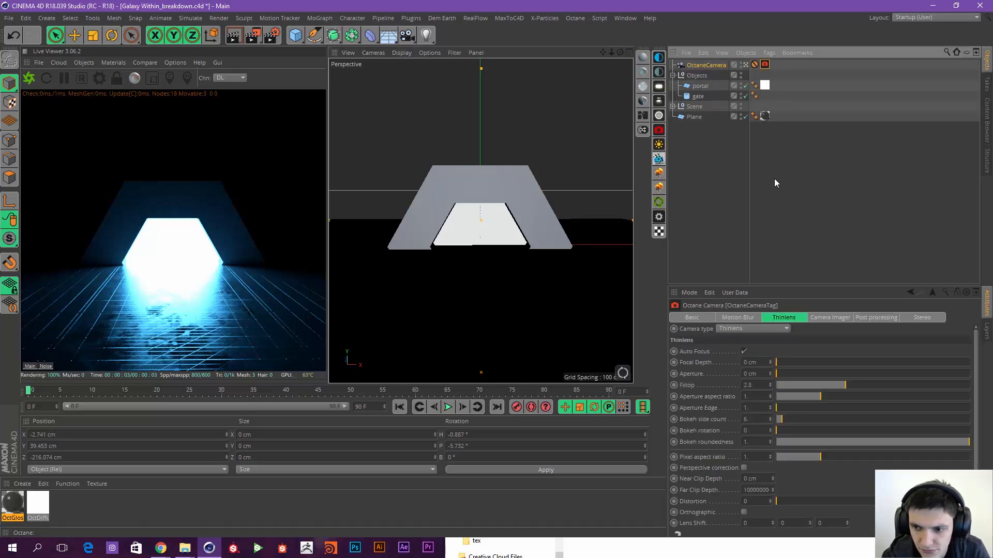
{"action": "left_click", "coordinate": [835, 317]}
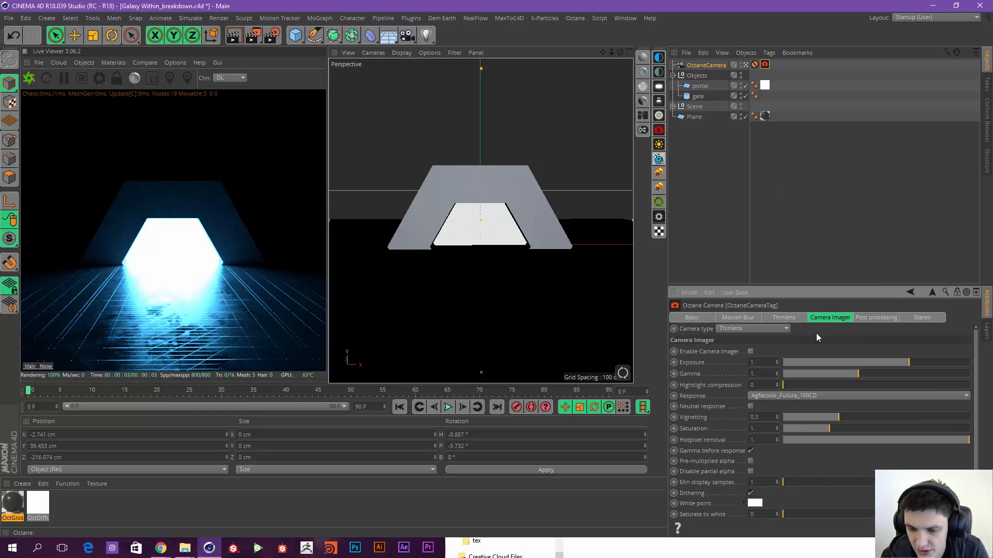
{"action": "left_click", "coordinate": [750, 352]}
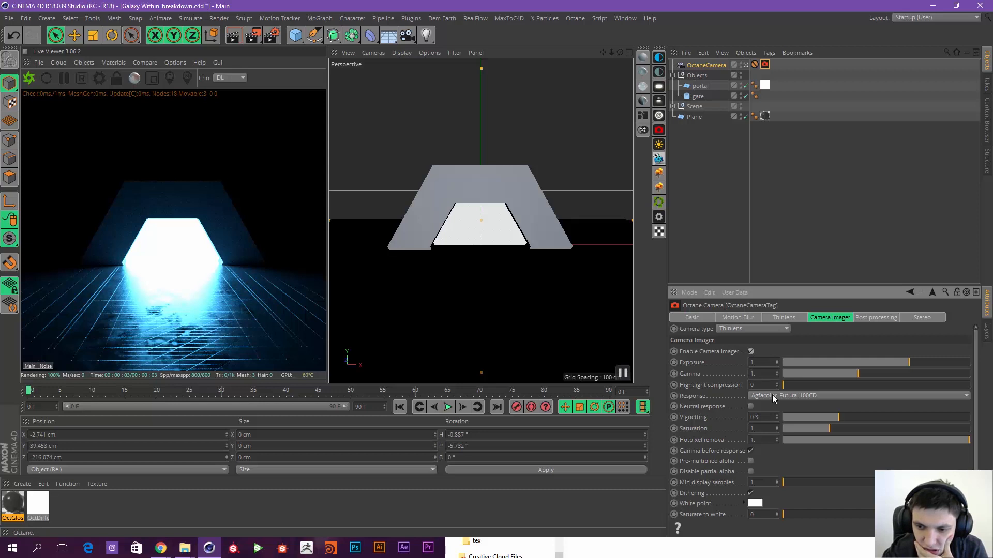
{"action": "left_click", "coordinate": [763, 372]}
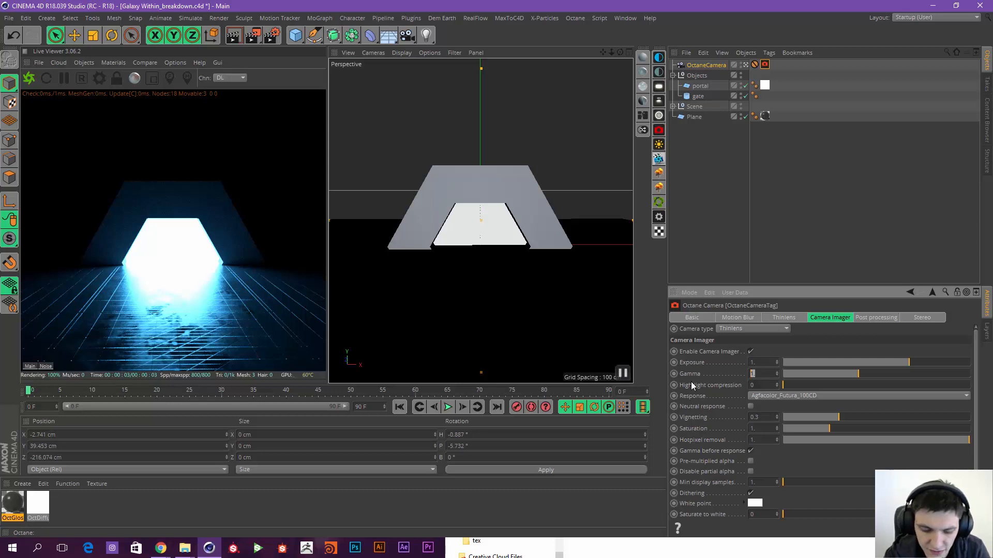
{"action": "type", "text": "2.2"}
{"action": "key", "text": "Return"}
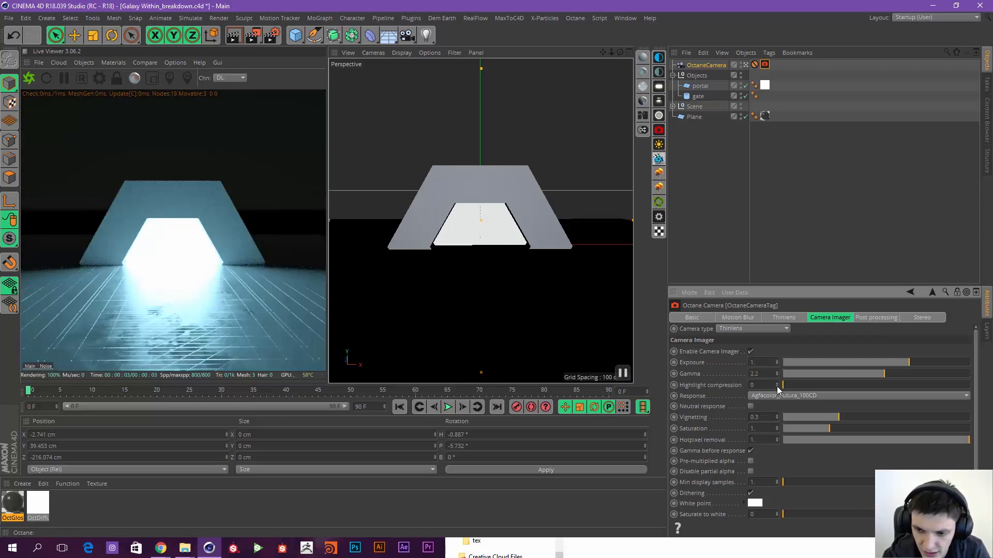
{"action": "left_click", "coordinate": [776, 395]}
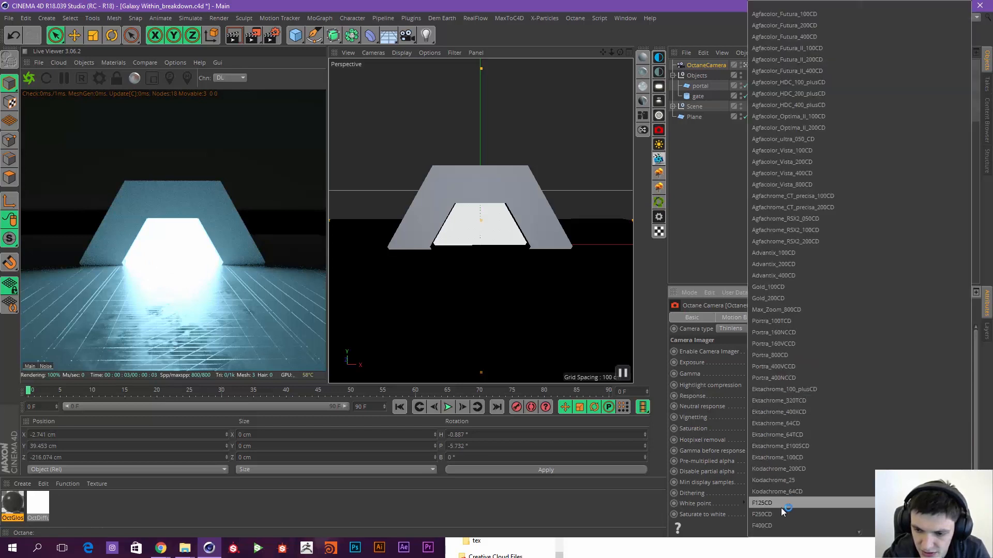
{"action": "left_click", "coordinate": [760, 525]}
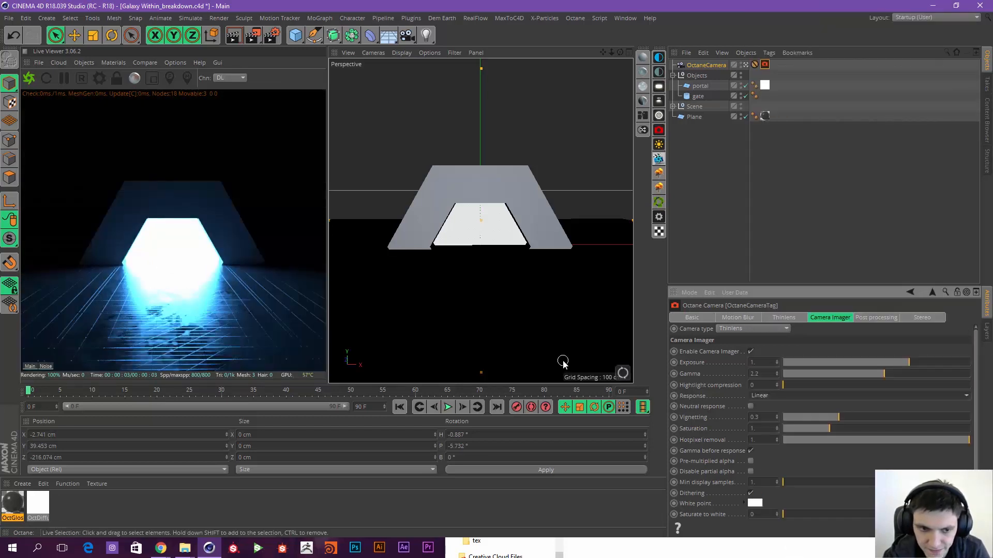
Step: Check the galaxy reference image and enable post processing on the Octane camera tag
{"action": "left_click", "coordinate": [751, 351]}
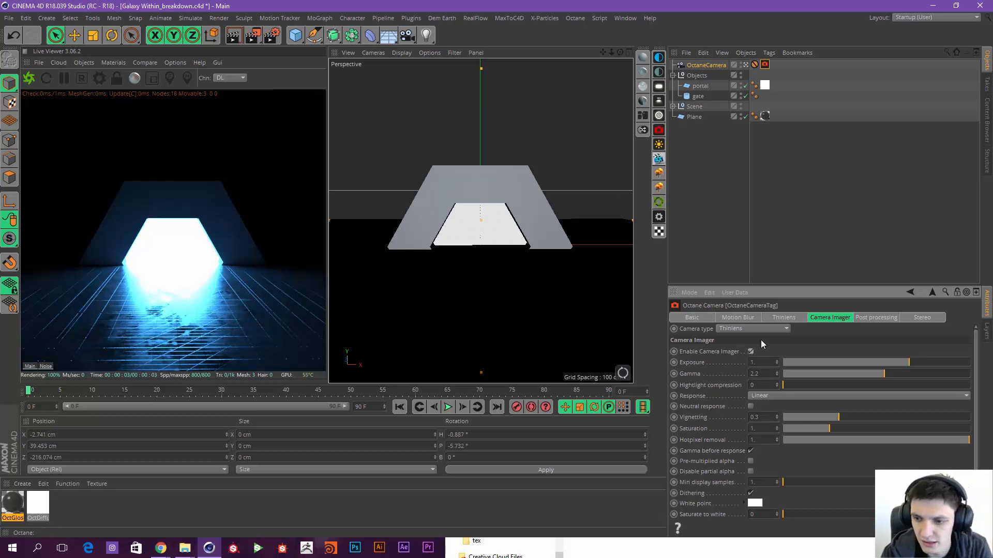
{"action": "left_click", "coordinate": [856, 319]}
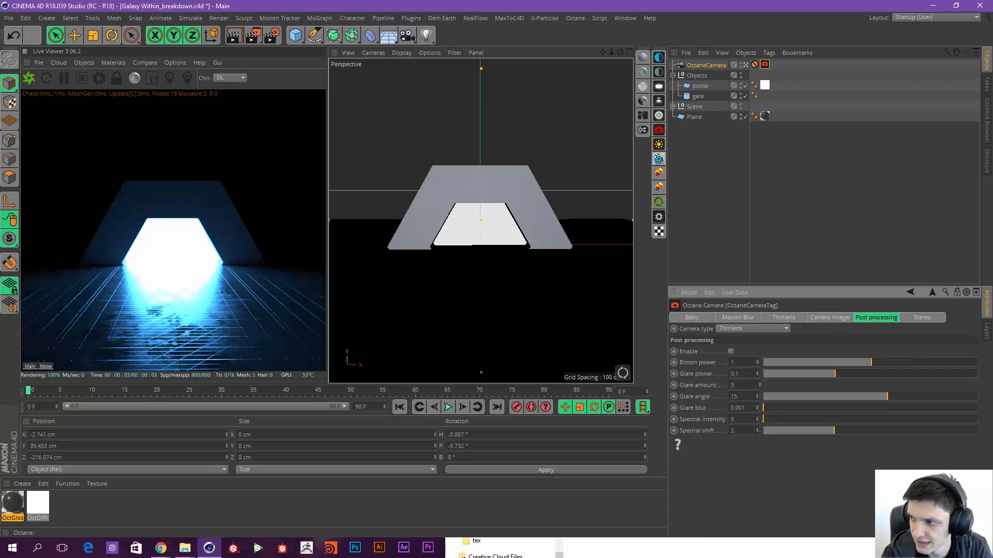
{"action": "left_click_drag", "start_coordinate": [992, 44], "coordinate": [557, 61]}
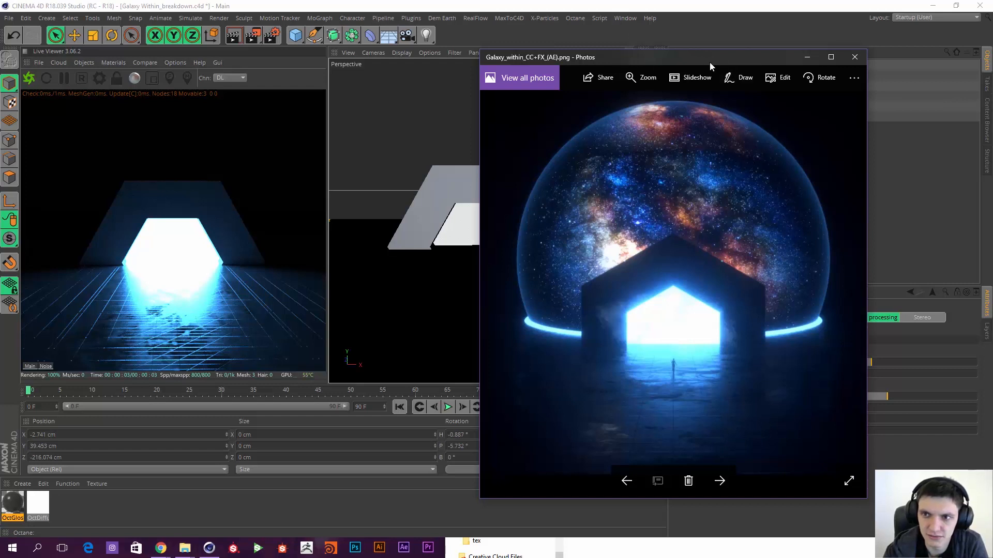
{"action": "left_click_drag", "start_coordinate": [709, 62], "coordinate": [992, 57]}
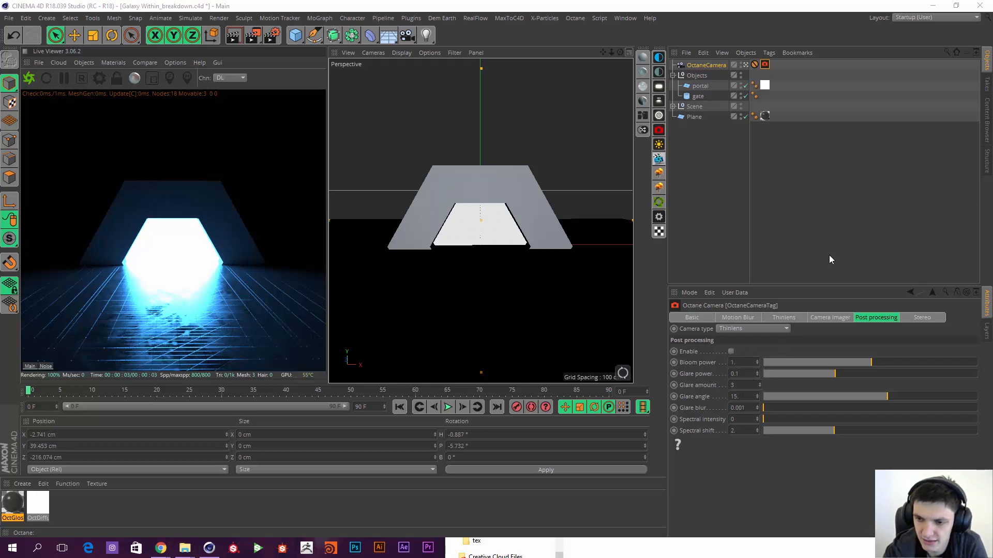
{"action": "left_click", "coordinate": [729, 351]}
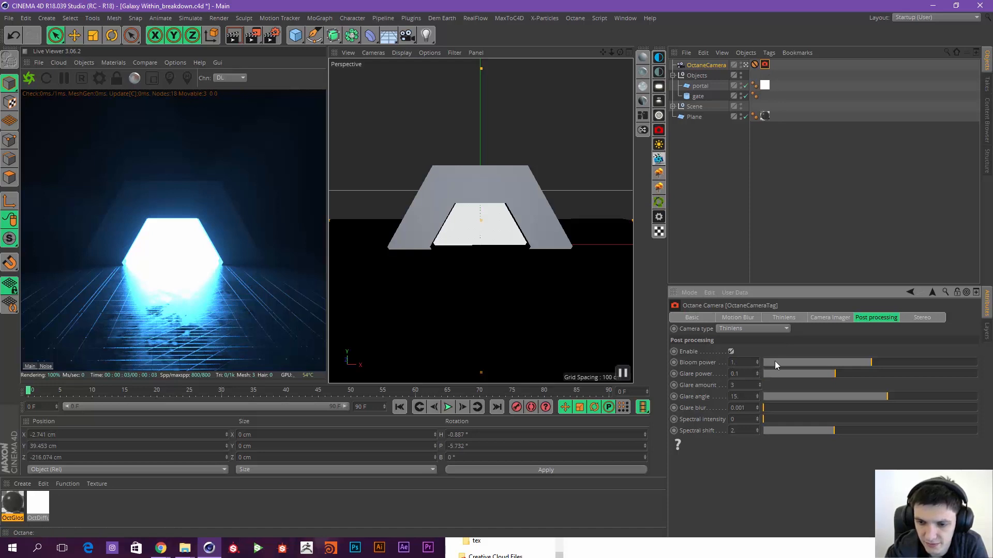
{"action": "left_click", "coordinate": [730, 352]}
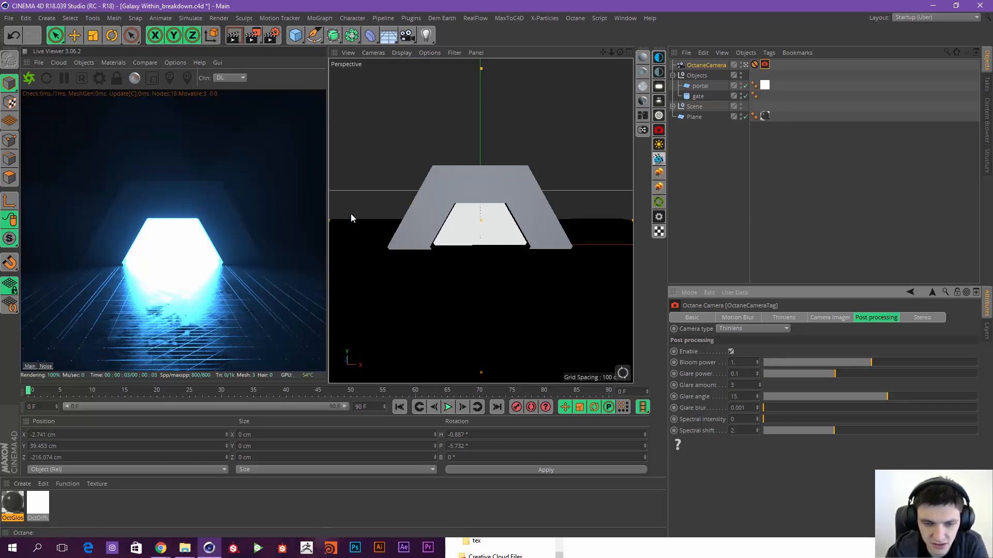
{"action": "left_click", "coordinate": [730, 352]}
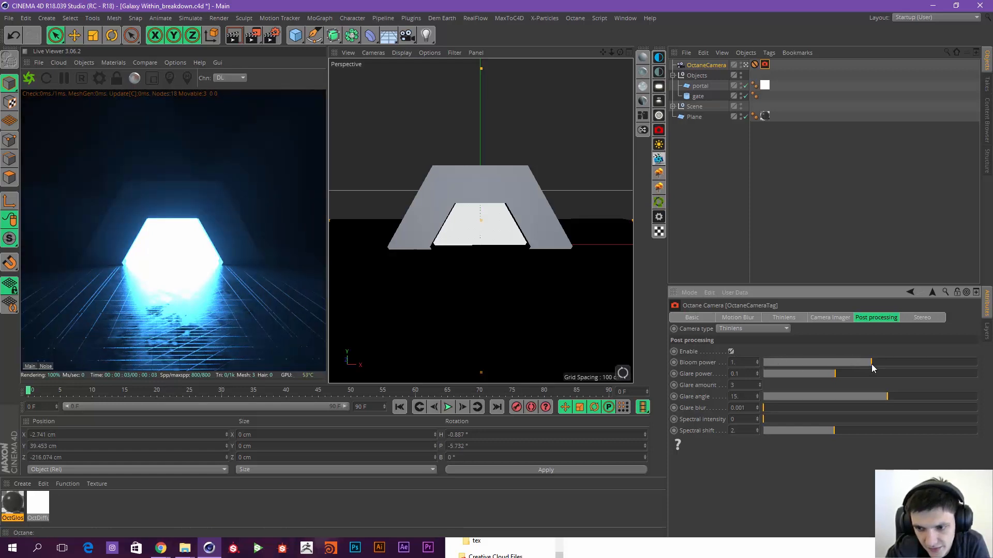
Step: Set the Octane camera's bloom power to 4 and its glare power to 1
{"action": "left_click_drag", "start_coordinate": [872, 363], "coordinate": [846, 374]}
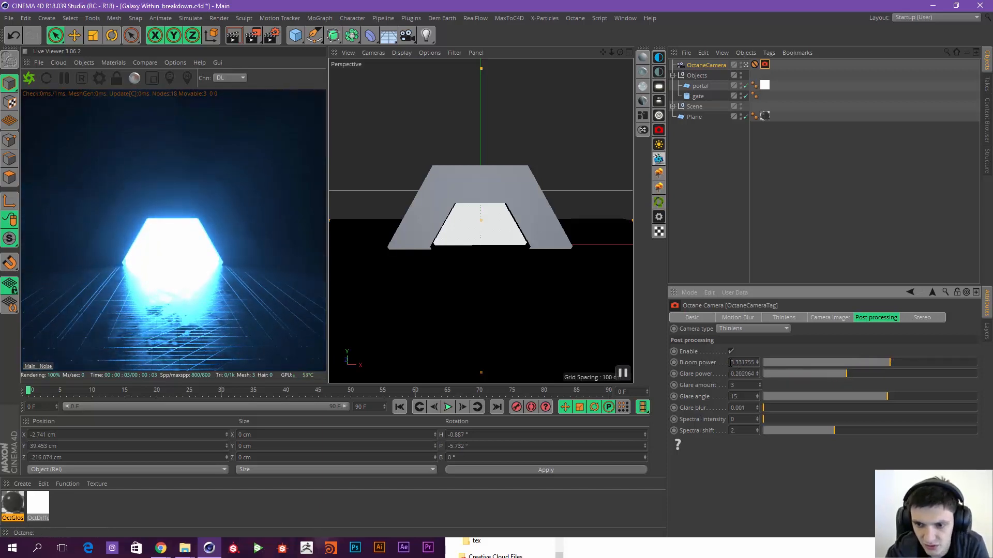
{"action": "left_click", "coordinate": [730, 362]}
{"action": "type", "text": "4"}
{"action": "key", "text": "Return"}
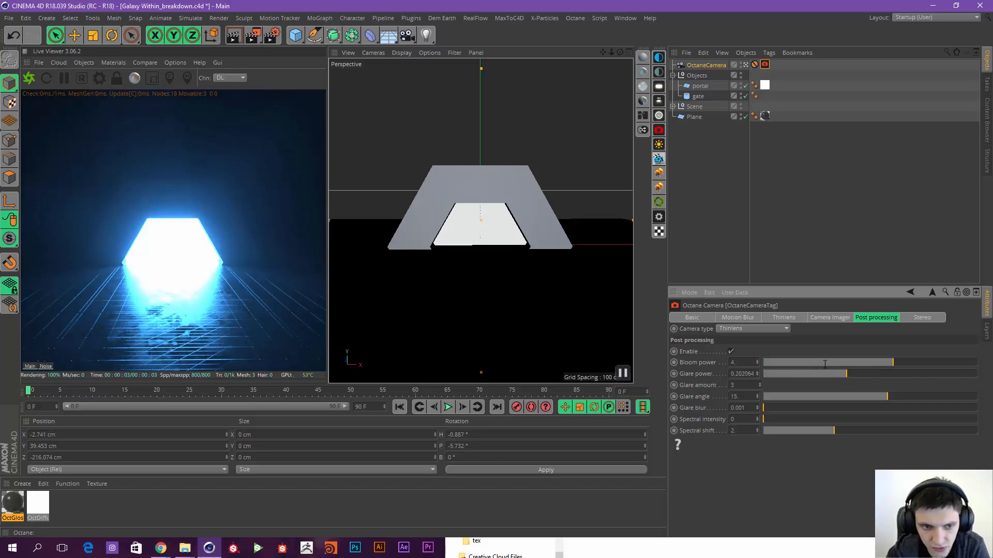
{"action": "left_click", "coordinate": [739, 374]}
{"action": "type", "text": "1"}
{"action": "key", "text": "Return"}
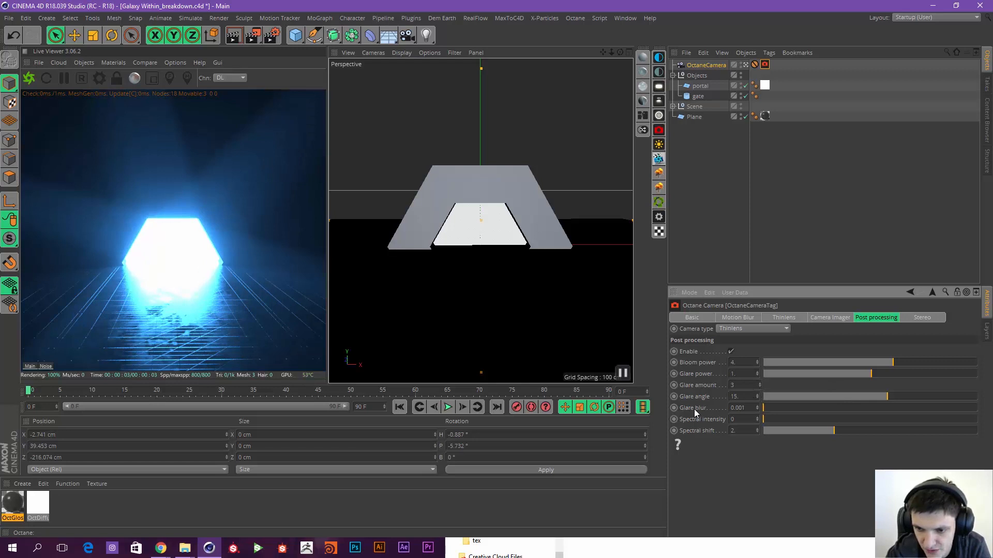
Step: Raise the Octane camera's glare blur to the maximum of 0.2
{"action": "left_click", "coordinate": [773, 408]}
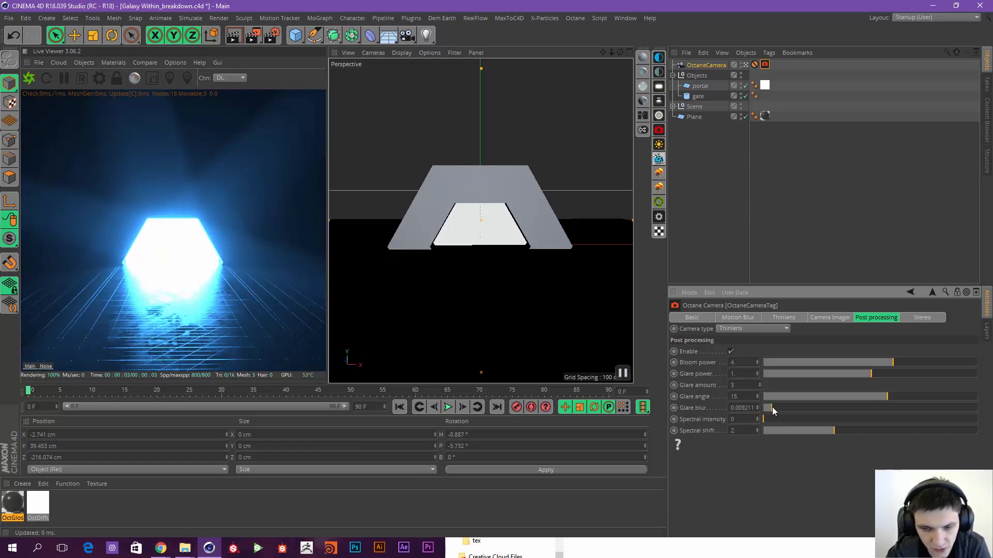
{"action": "mouse_move", "coordinate": [772, 407]}
{"action": "left_mouse_down"}
{"action": "mouse_move", "coordinate": [735, 407]}
{"action": "mouse_move", "coordinate": [968, 407]}
{"action": "mouse_move", "coordinate": [767, 408]}
{"action": "left_mouse_up"}
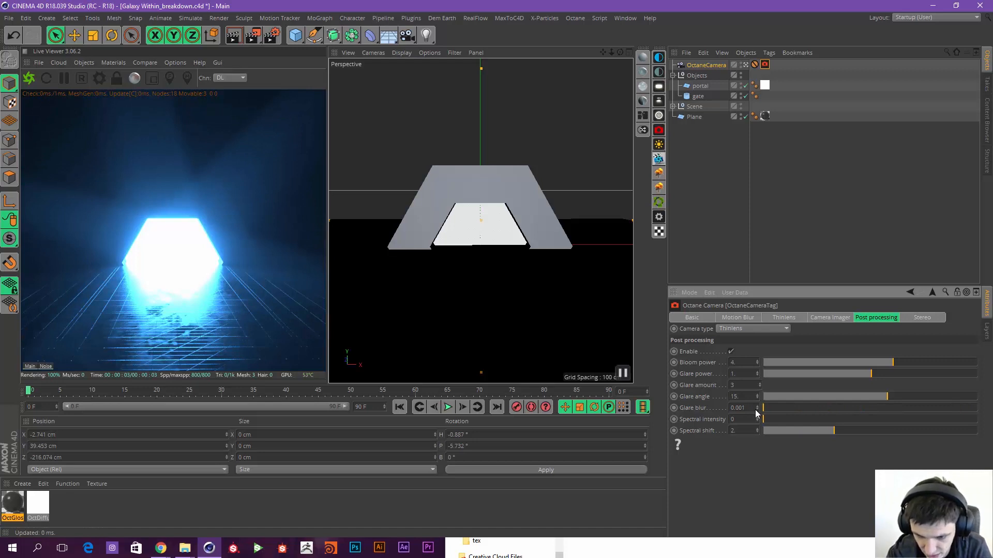
{"action": "left_click_drag", "start_coordinate": [765, 408], "coordinate": [976, 408]}
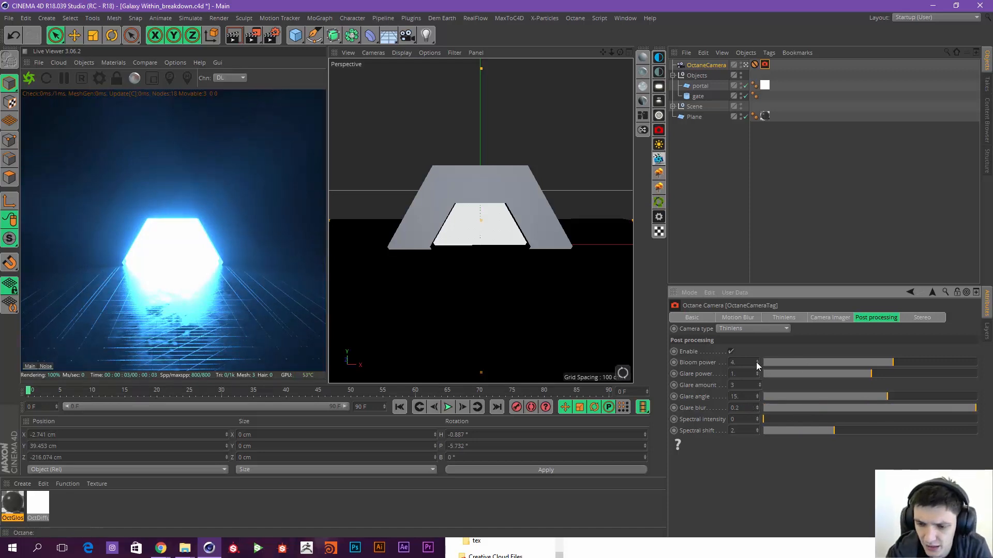
Step: Open the portal's OctDiffuse material in the Octane Node Editor and close the Material Editor
{"action": "double_click", "coordinate": [36, 504]}
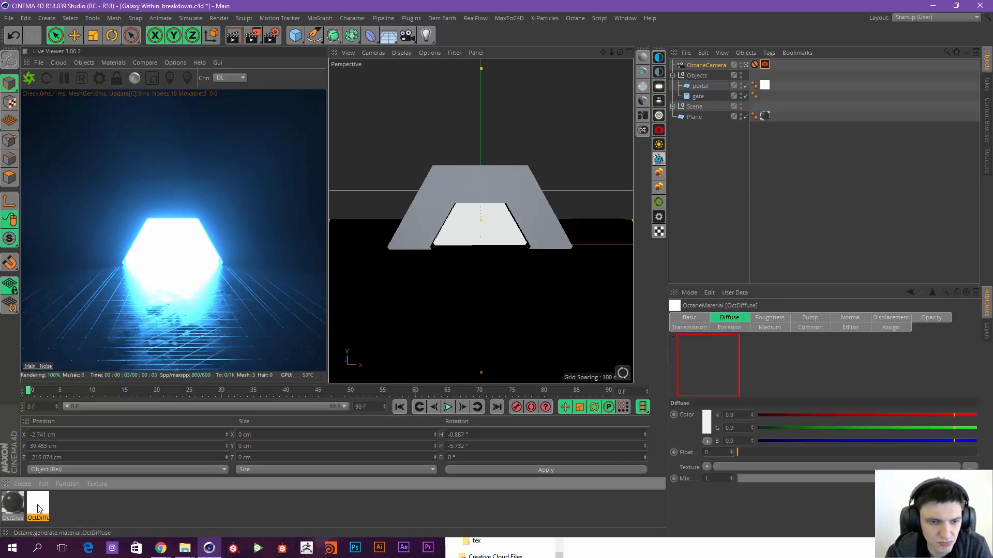
{"action": "left_click", "coordinate": [185, 198]}
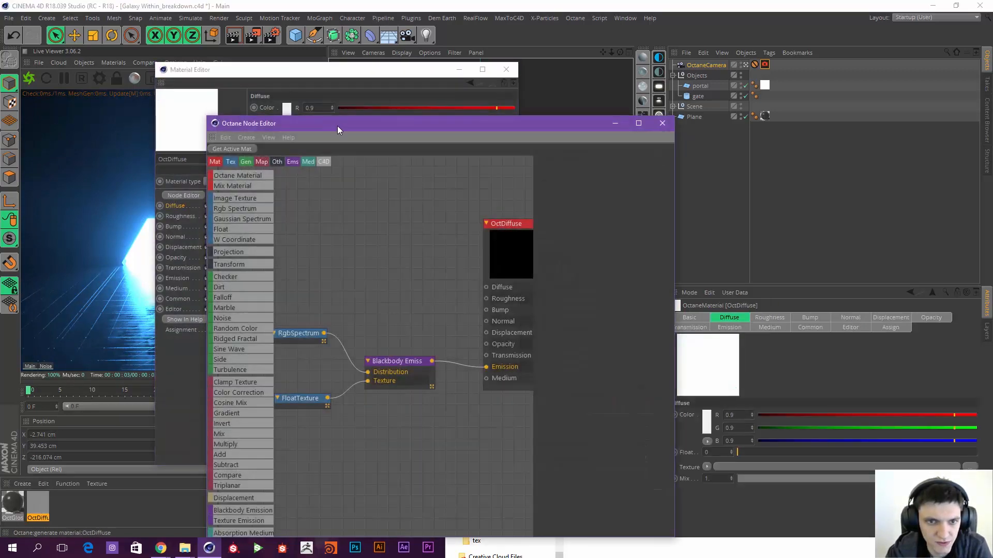
{"action": "left_click_drag", "start_coordinate": [337, 126], "coordinate": [388, 101]}
{"action": "left_click", "coordinate": [471, 74]}
{"action": "left_click", "coordinate": [506, 69]}
{"action": "left_click_drag", "start_coordinate": [517, 98], "coordinate": [539, 65]}
{"action": "middle_click_drag", "start_coordinate": [394, 298], "coordinate": [410, 294]}
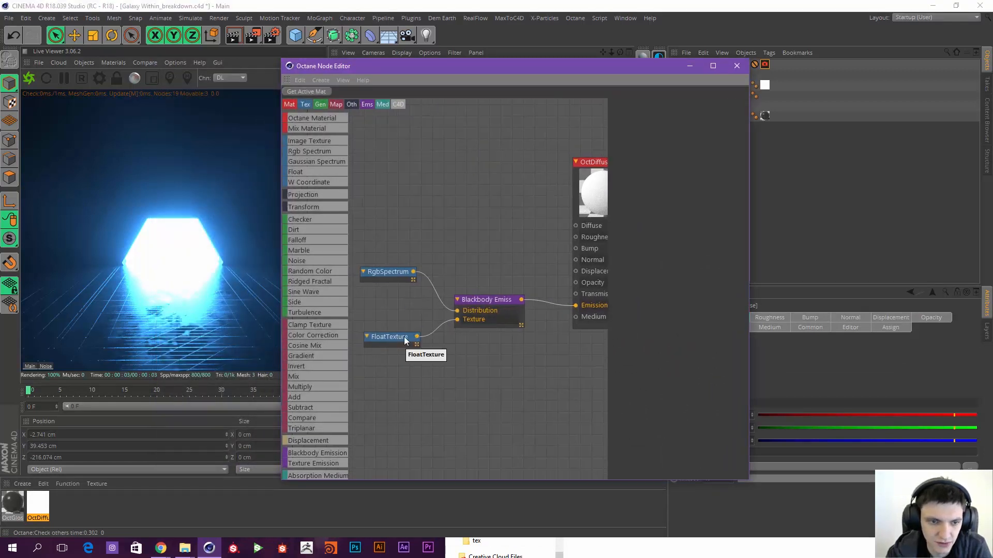
Step: Lower the FloatTexture feeding the portal's blackbody emission to about 0.144 and close the node editor
{"action": "left_click", "coordinate": [383, 341]}
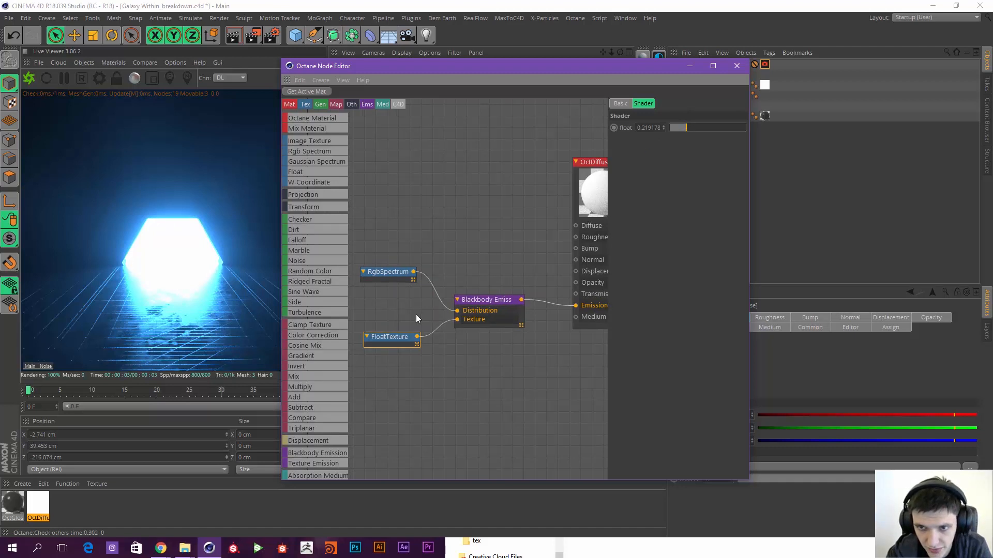
{"action": "left_click_drag", "start_coordinate": [679, 128], "coordinate": [679, 127]}
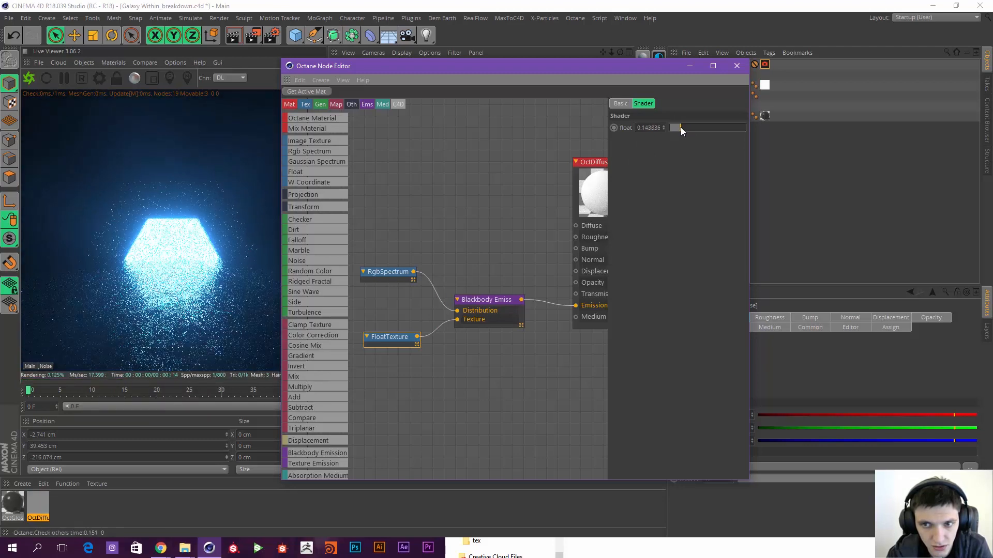
{"action": "middle_click_drag", "start_coordinate": [516, 184], "coordinate": [501, 185]}
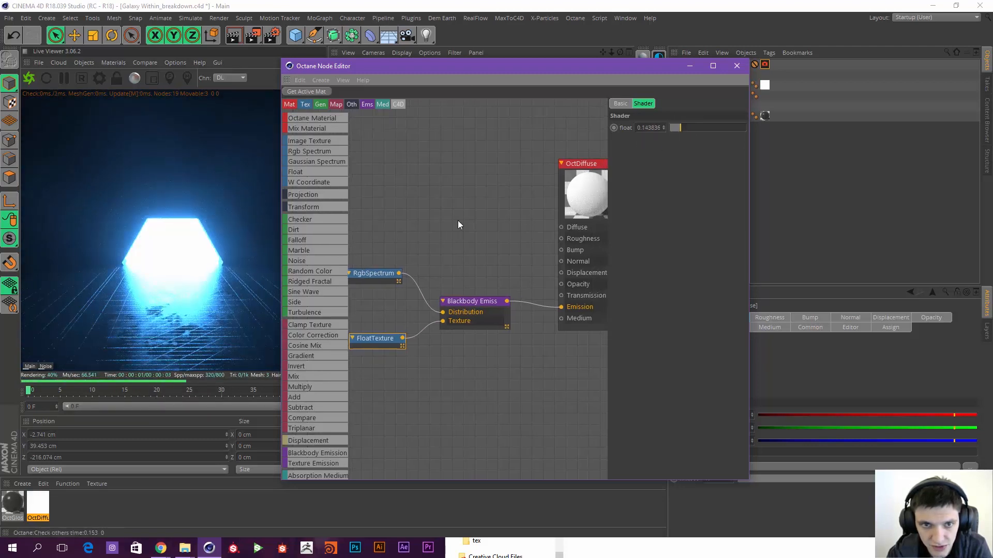
{"action": "left_click_drag", "start_coordinate": [678, 127], "coordinate": [680, 126]}
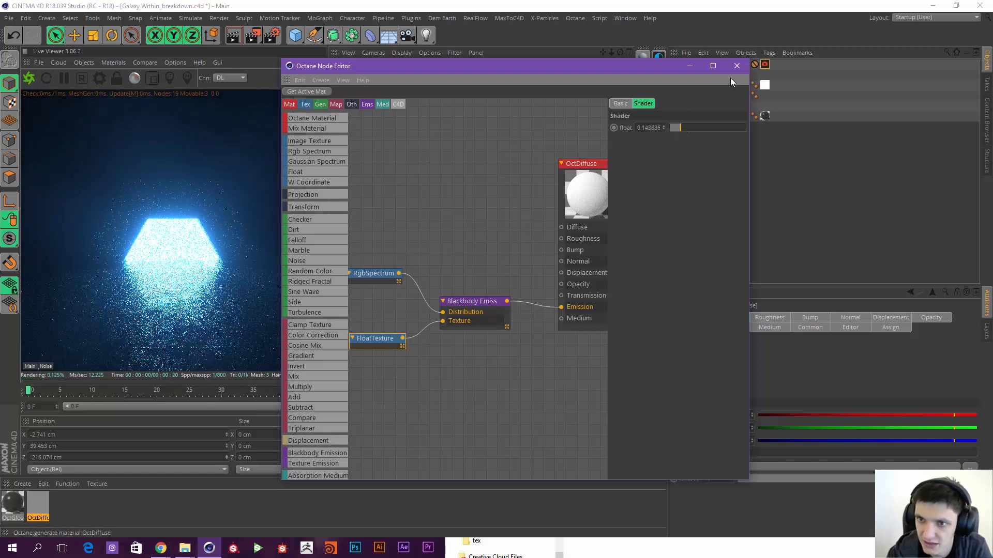
{"action": "left_click", "coordinate": [737, 67]}
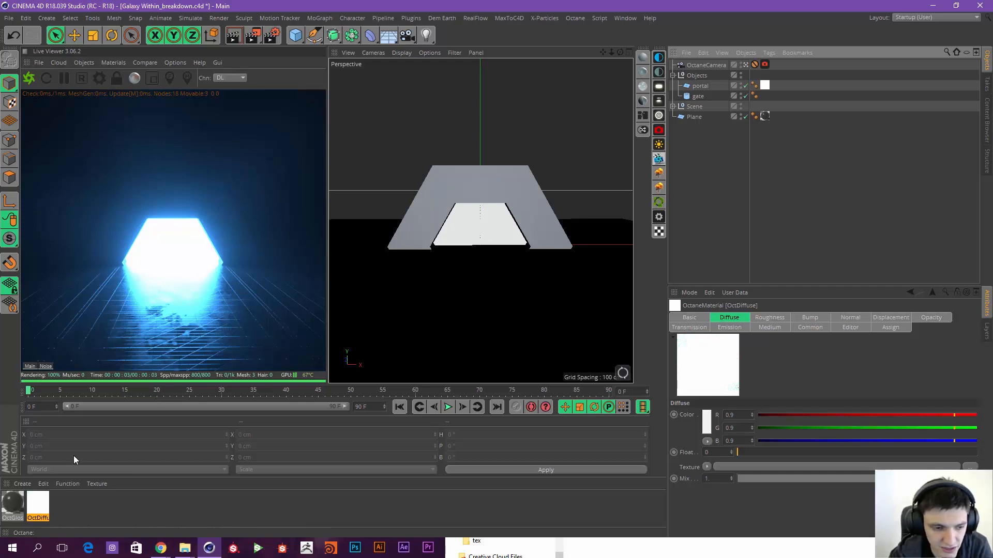
Step: Apply the OctGlossy material to the gate and restrict the live render to a region around the gate
{"action": "left_click", "coordinate": [9, 506]}
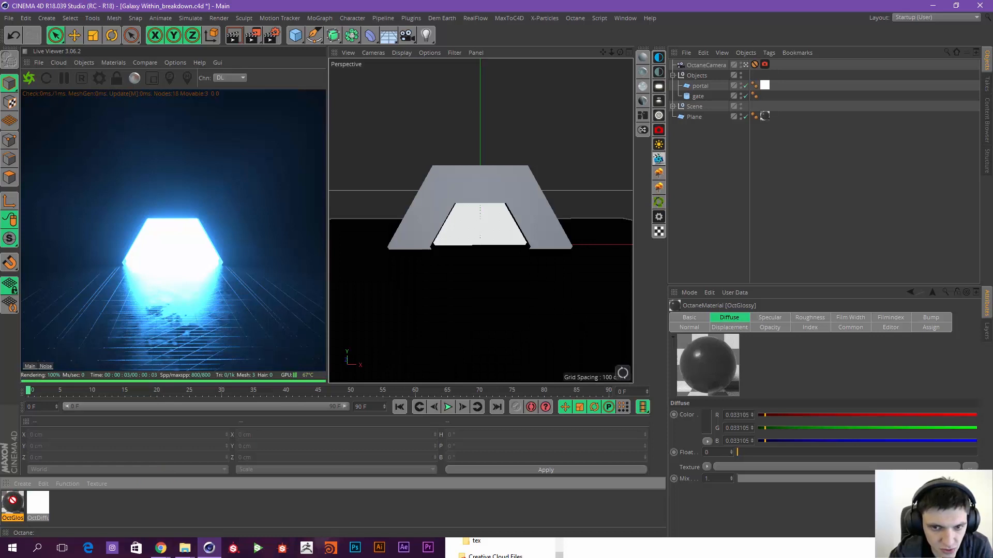
{"action": "left_click_drag", "start_coordinate": [11, 499], "coordinate": [440, 207]}
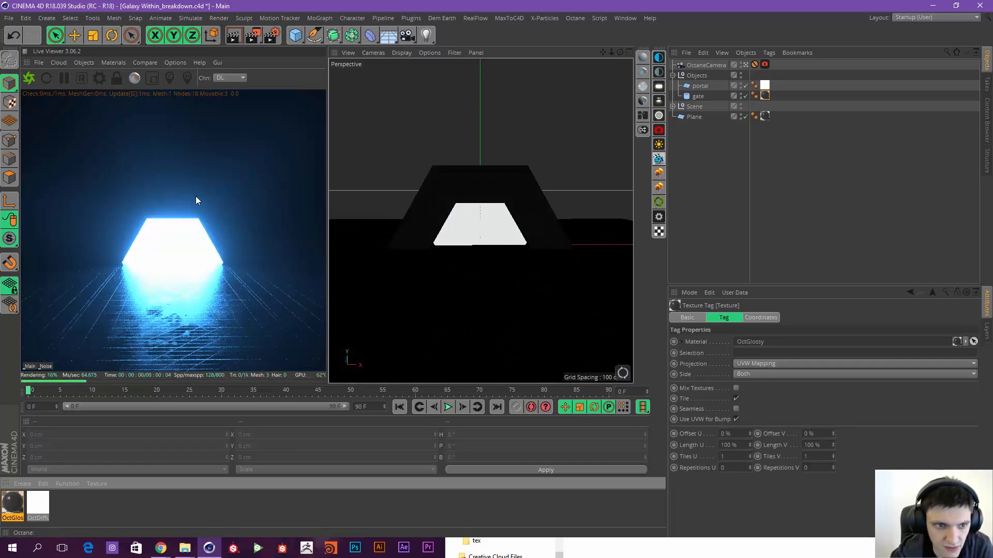
{"action": "left_click", "coordinate": [152, 78]}
{"action": "left_click_drag", "start_coordinate": [58, 156], "coordinate": [241, 286]}
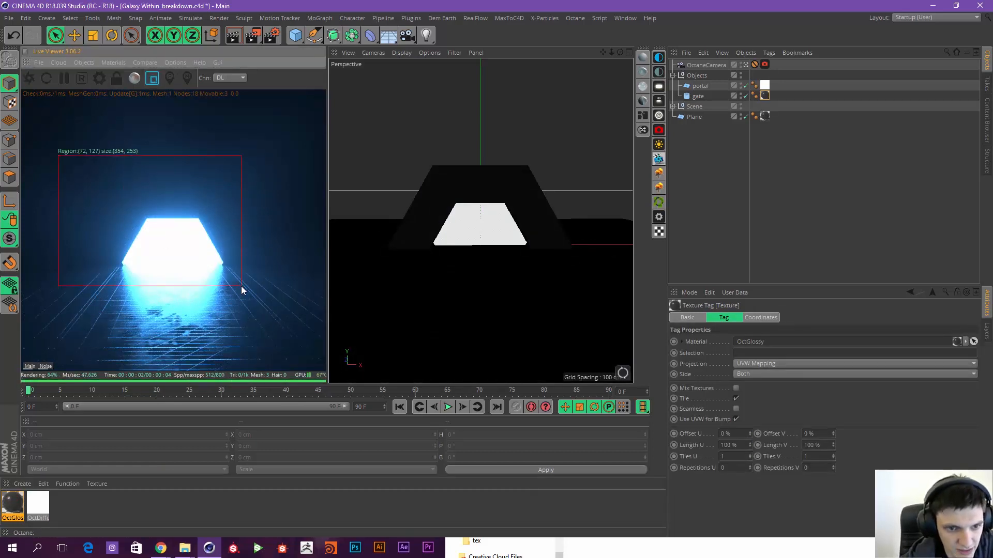
{"action": "left_click_drag", "start_coordinate": [83, 175], "coordinate": [269, 297]}
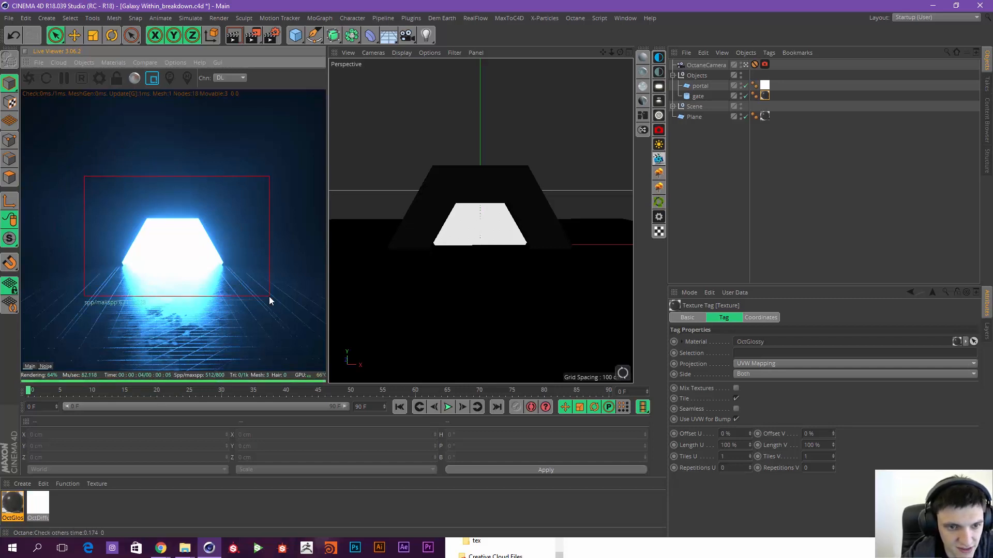
{"action": "left_click_drag", "start_coordinate": [68, 184], "coordinate": [250, 305]}
{"action": "left_click_drag", "start_coordinate": [87, 177], "coordinate": [272, 301]}
{"action": "left_click", "coordinate": [127, 512]}
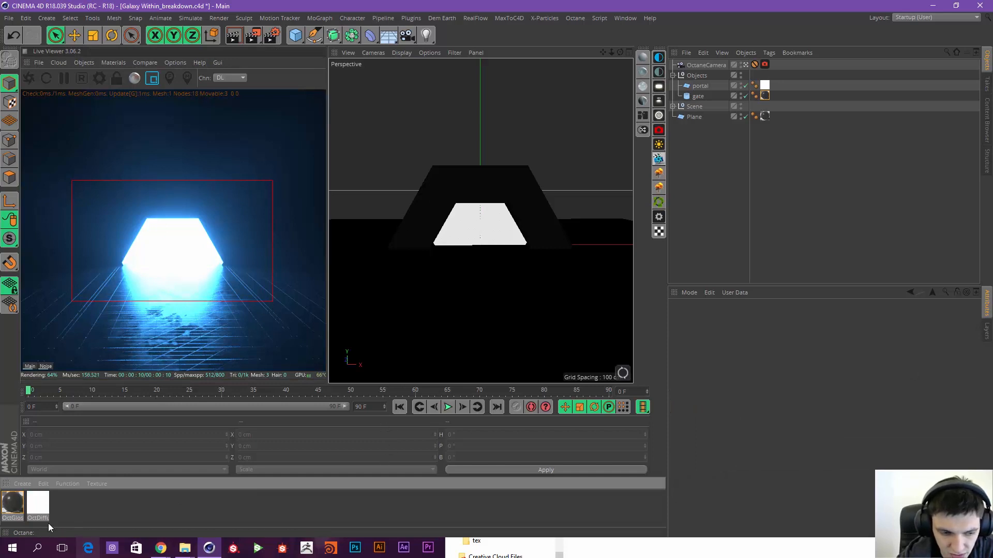
{"action": "left_click", "coordinate": [12, 506]}
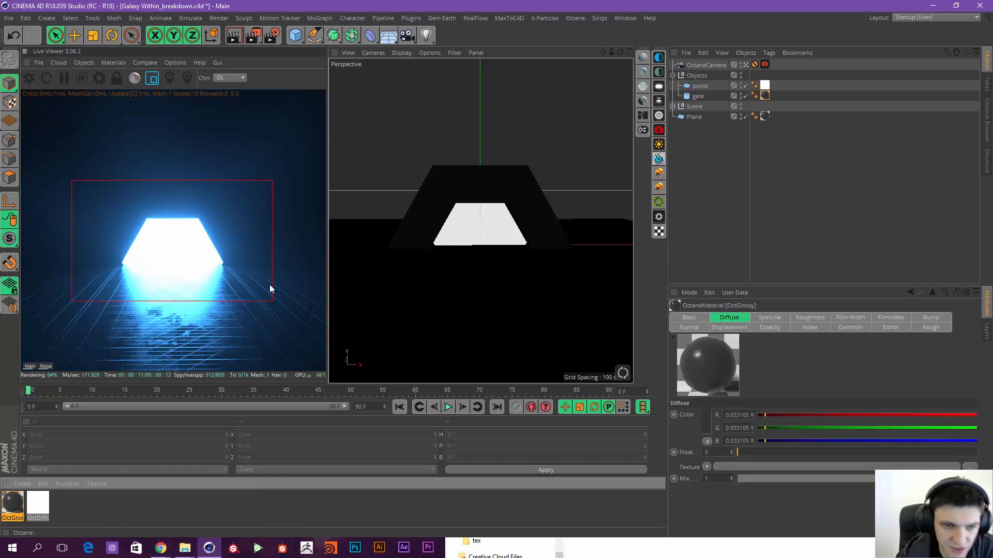
Step: Move the gate along its Z axis to about 2.4 cm and turn off the render region
{"action": "left_click", "coordinate": [509, 202]}
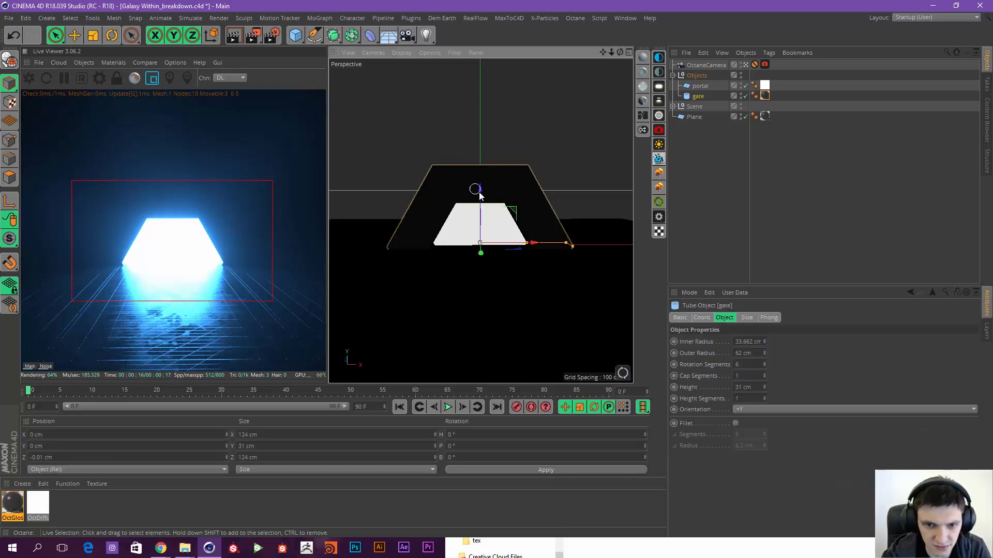
{"action": "left_click_drag", "start_coordinate": [481, 188], "coordinate": [477, 188]}
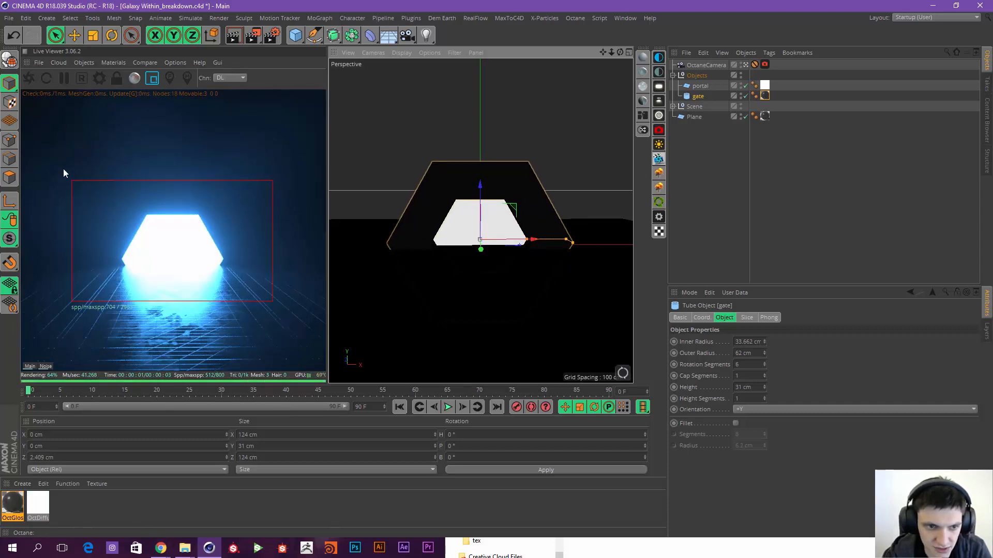
{"action": "left_click", "coordinate": [152, 78]}
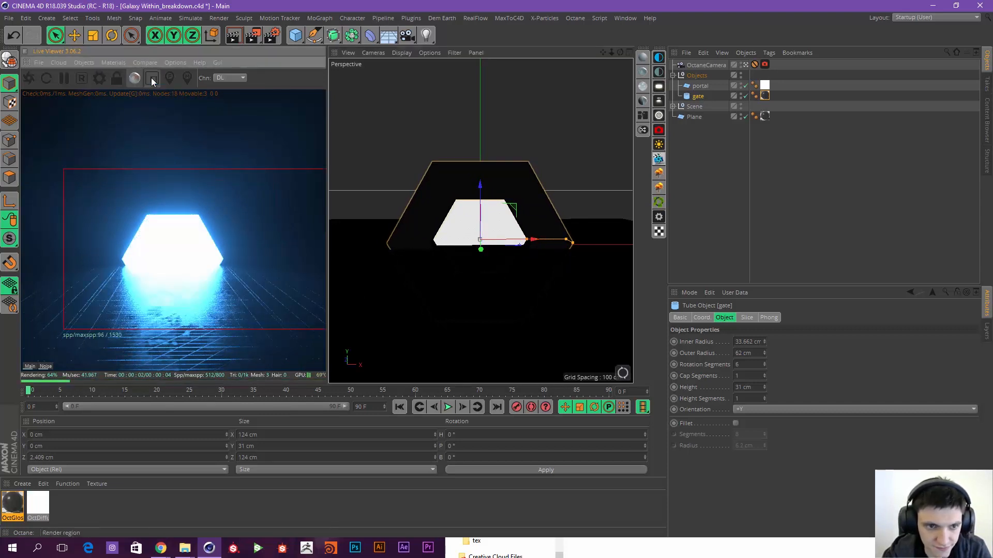
{"action": "left_click", "coordinate": [741, 160]}
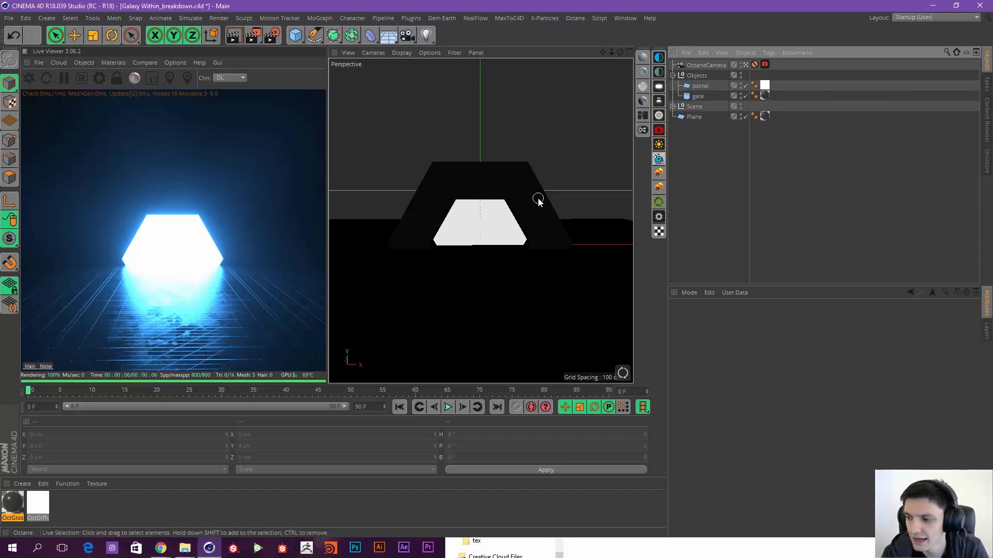
Step: Add a sphere at the origin with a radius of about 68.4 cm and 104 segments
{"action": "left_click_drag", "start_coordinate": [295, 35], "coordinate": [503, 67]}
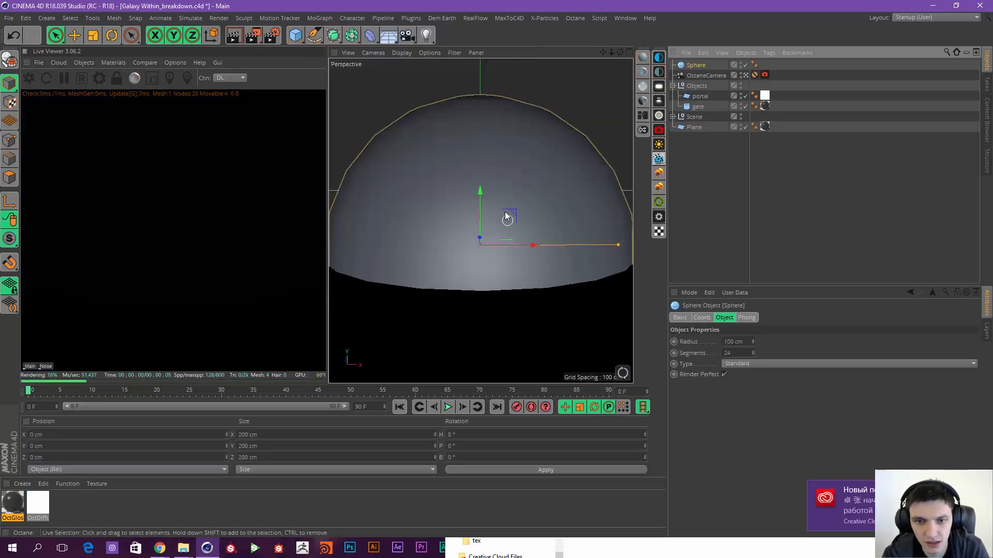
{"action": "key", "text": "t"}
{"action": "left_click_drag", "start_coordinate": [485, 203], "coordinate": [391, 241]}
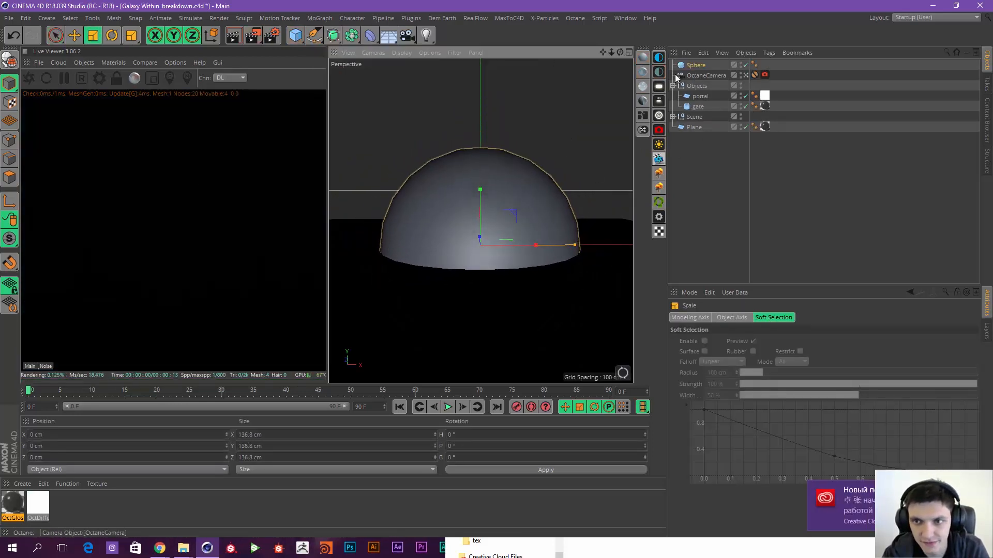
{"action": "left_click", "coordinate": [695, 66]}
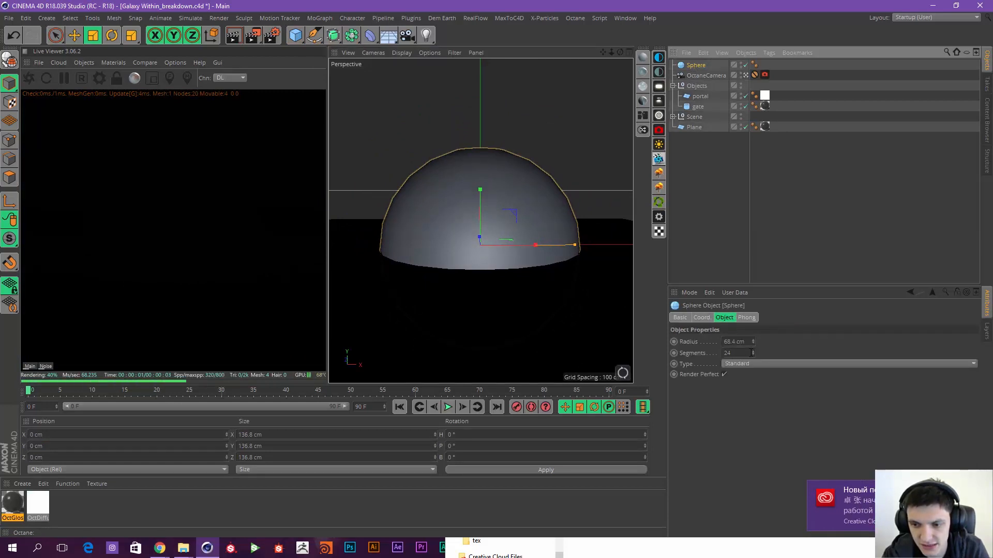
{"action": "left_click_drag", "start_coordinate": [752, 352], "coordinate": [754, 350]}
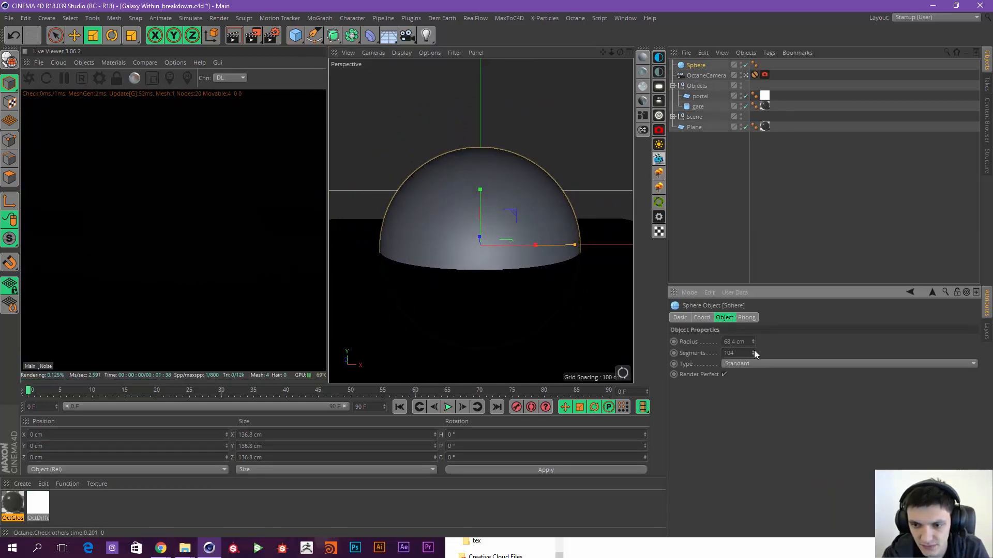
Step: Set the sphere's segments to 100
{"action": "double_click", "coordinate": [730, 353]}
{"action": "type", "text": "100"}
{"action": "key", "text": "Return"}
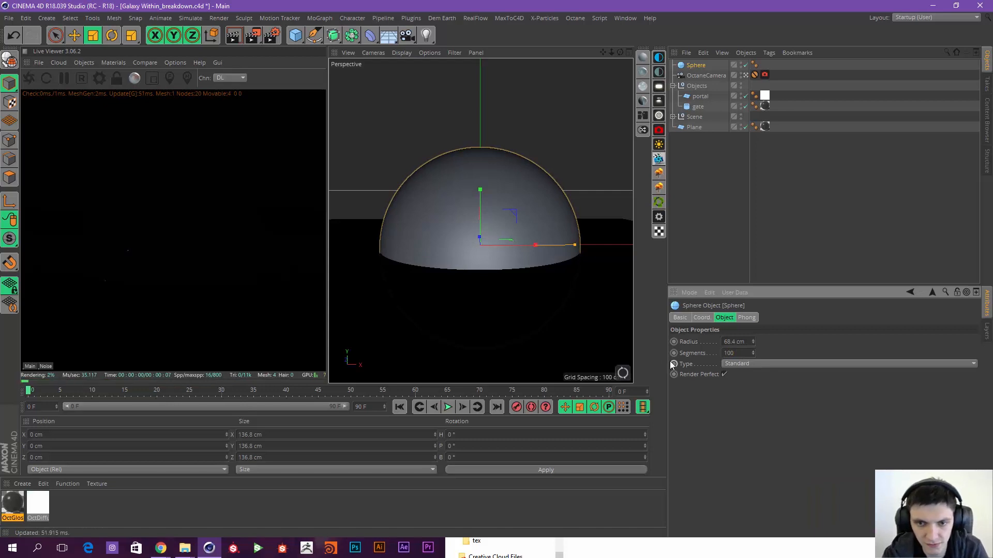
Step: Move the sphere behind the gate to about Y 22.2 cm and Z 90.6 cm, and scale it to a radius of about 98.4 cm
{"action": "key", "text": "space"}
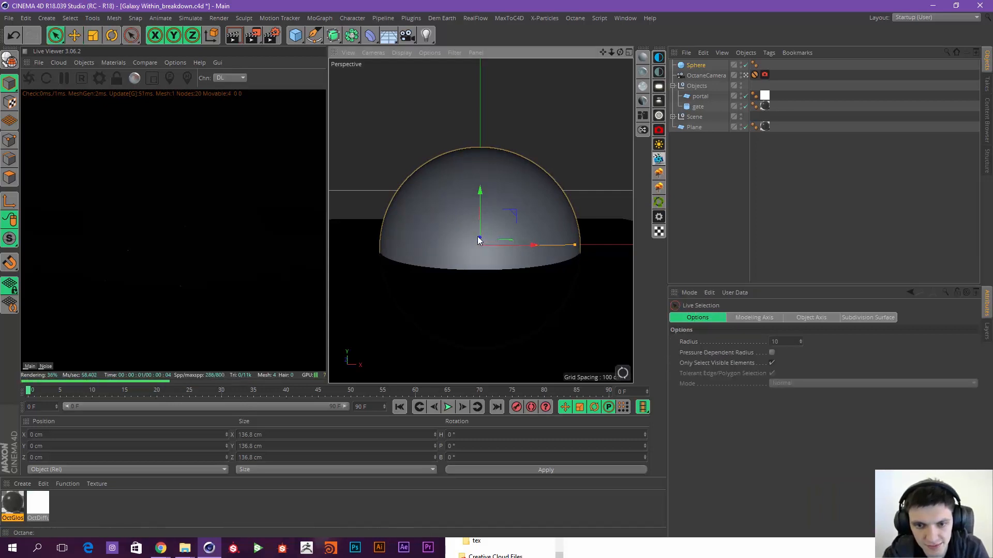
{"action": "left_click_drag", "start_coordinate": [478, 240], "coordinate": [479, 233]}
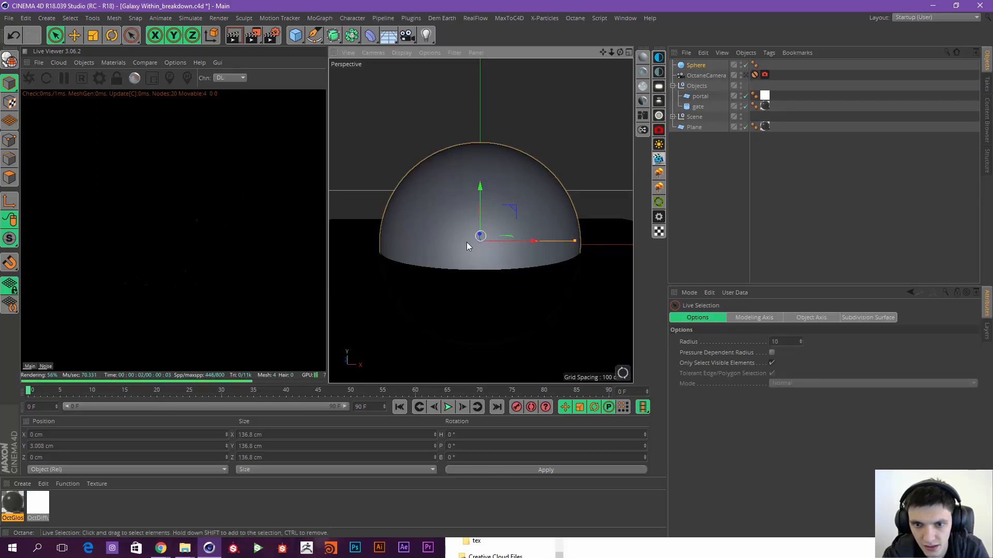
{"action": "left_click_drag", "start_coordinate": [467, 243], "coordinate": [541, 221], "text": "alt"}
{"action": "middle_click_drag", "start_coordinate": [541, 221], "coordinate": [445, 218], "text": "alt"}
{"action": "scroll", "coordinate": [470, 224], "scroll_direction": "down", "scroll_amount": 4}
{"action": "left_click_drag", "start_coordinate": [503, 215], "coordinate": [599, 167]}
{"action": "key", "text": "t"}
{"action": "key", "text": "space"}
{"action": "left_click_drag", "start_coordinate": [562, 204], "coordinate": [547, 160]}
{"action": "key", "text": "t"}
{"action": "key", "text": "space"}
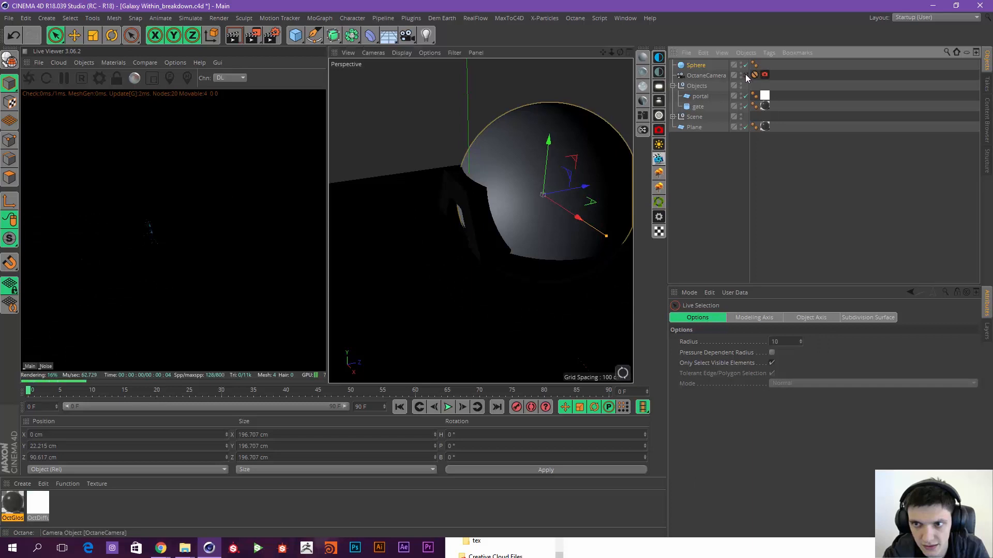
Step: Raise the sphere to about Y 46.2 cm and push it back to about Z 122 cm, checking it through the Octane camera
{"action": "left_click", "coordinate": [746, 75]}
{"action": "left_click", "coordinate": [480, 146]}
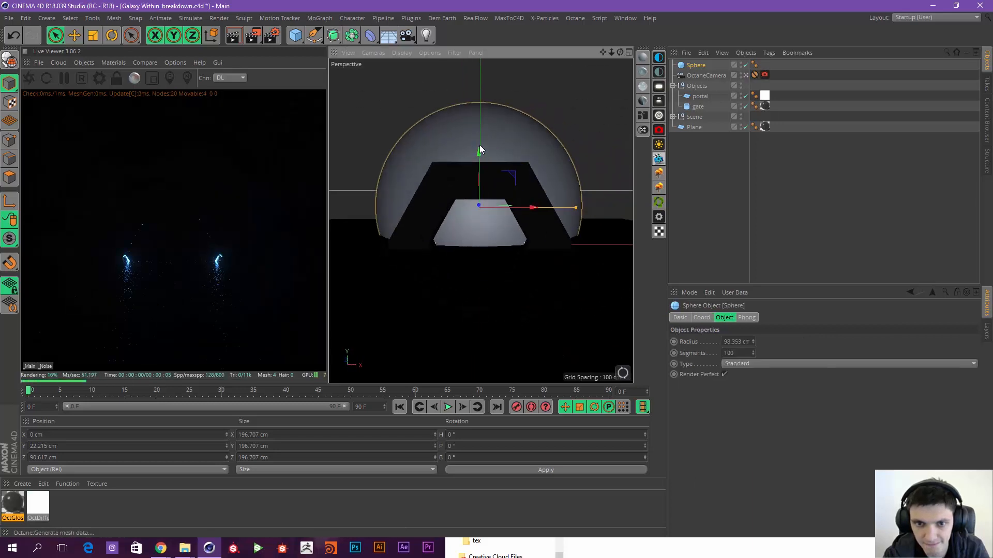
{"action": "left_click_drag", "start_coordinate": [479, 147], "coordinate": [457, 148]}
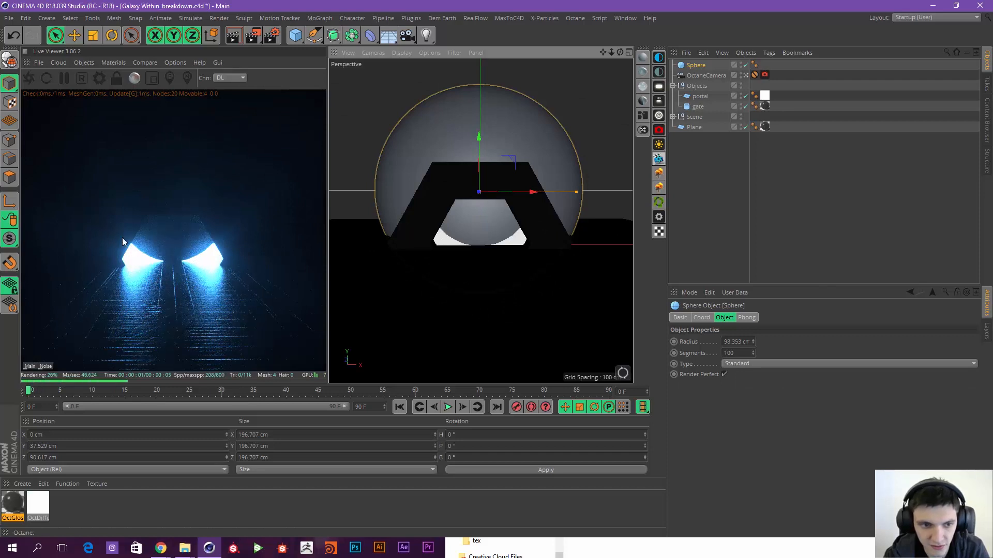
{"action": "mouse_move", "coordinate": [478, 138]}
{"action": "left_mouse_down"}
{"action": "mouse_move", "coordinate": [479, 128]}
{"action": "mouse_move", "coordinate": [479, 140]}
{"action": "left_mouse_up"}
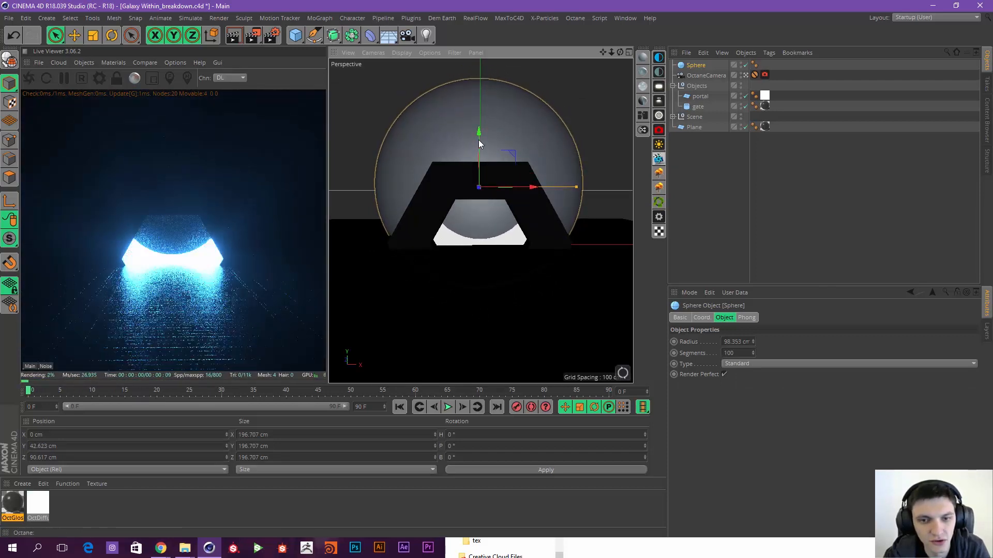
{"action": "left_click", "coordinate": [745, 76]}
{"action": "left_click_drag", "start_coordinate": [618, 144], "coordinate": [593, 175], "text": "alt"}
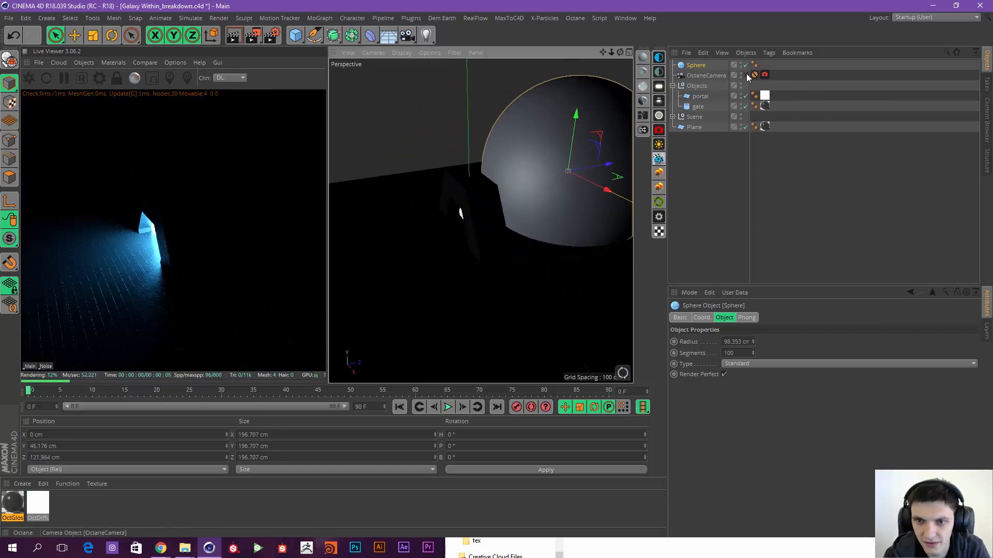
{"action": "left_click", "coordinate": [745, 76]}
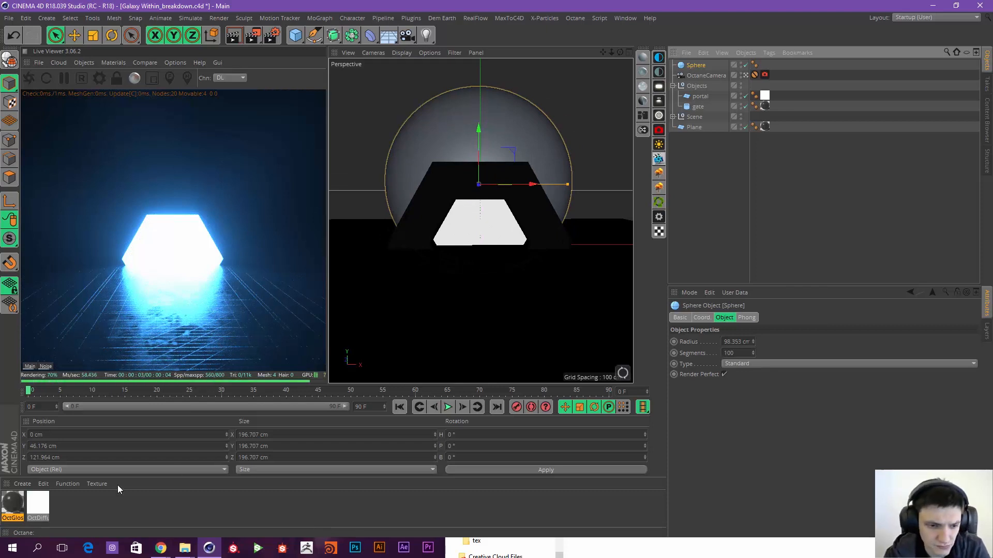
Step: Rename the OctDiffuse material used on the portal as emission
{"action": "left_click", "coordinate": [104, 516]}
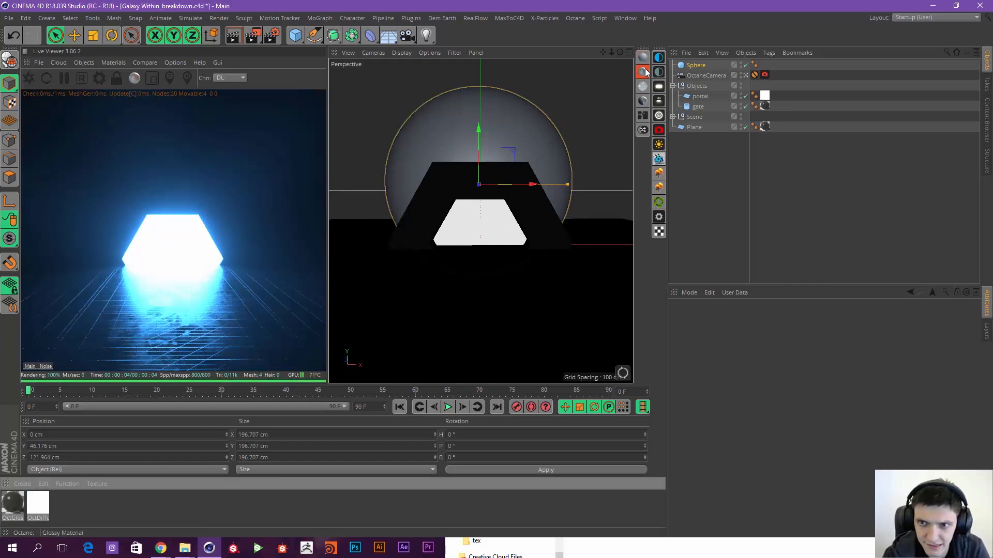
{"action": "left_click", "coordinate": [17, 500]}
{"action": "double_click", "coordinate": [38, 504]}
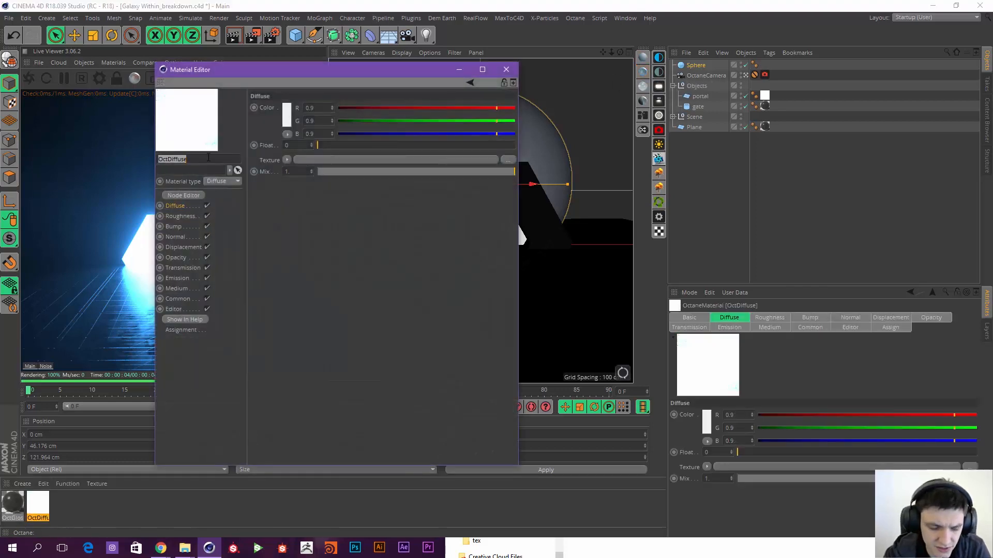
{"action": "type", "text": "s"}
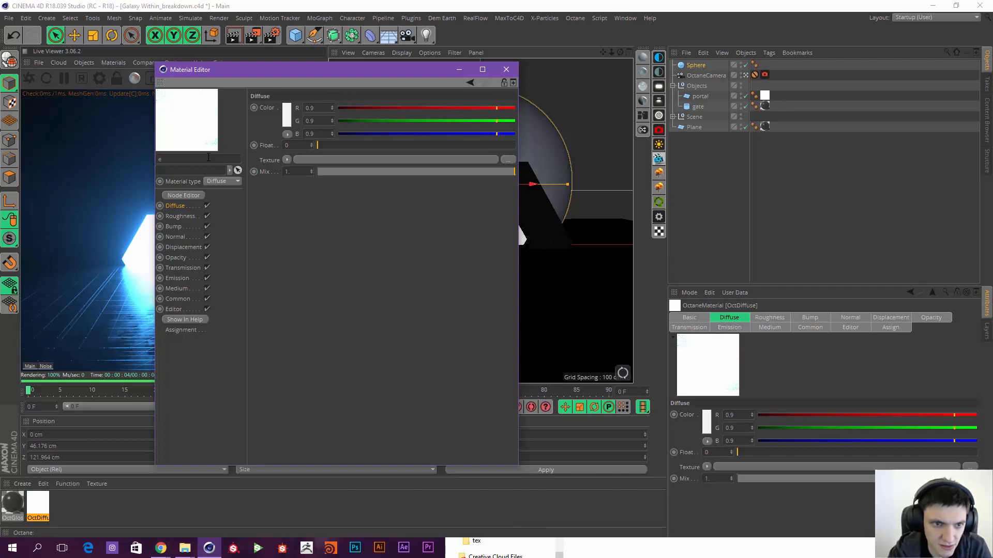
{"action": "type", "text": "mission"}
{"action": "key", "text": "Return"}
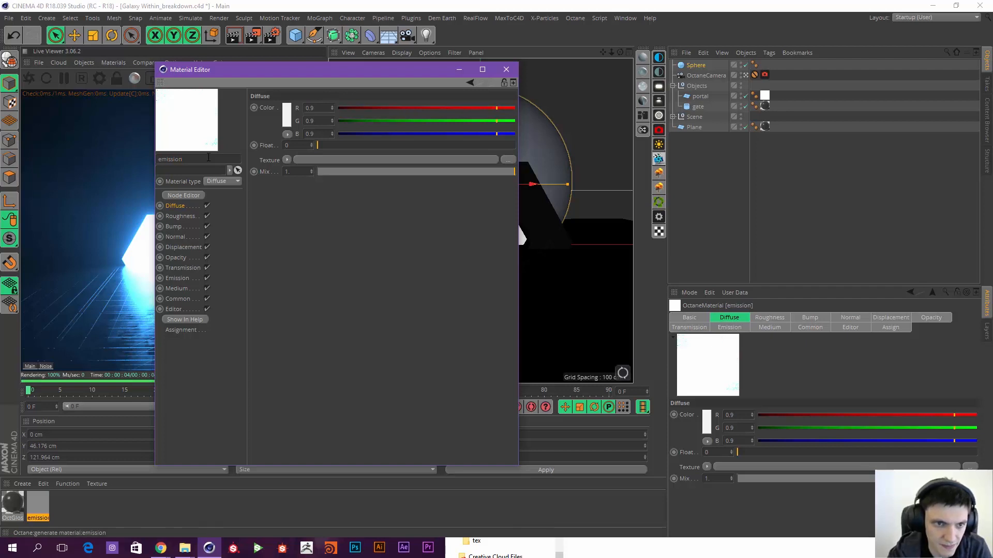
{"action": "left_click", "coordinate": [508, 70]}
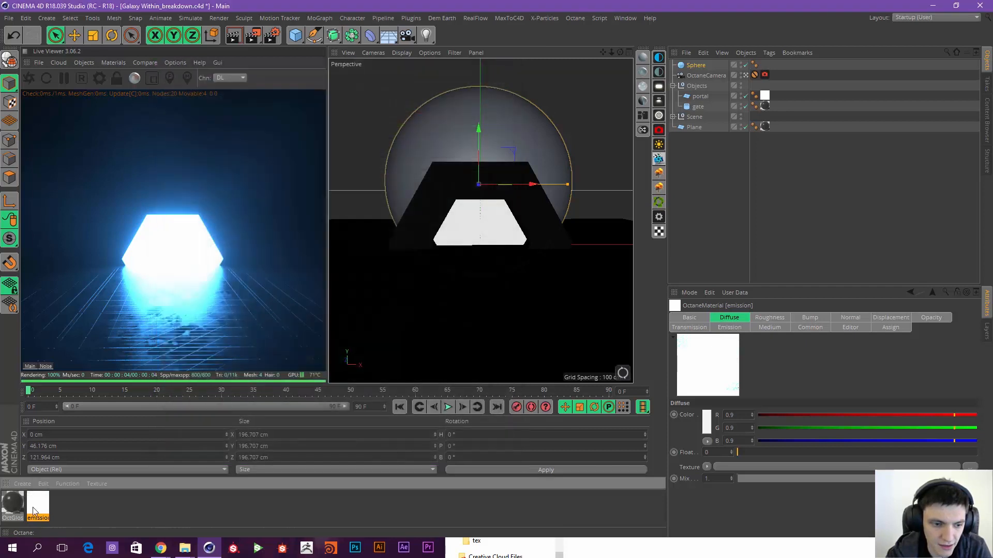
Step: Rename the OctGlossy material used on the gate and plane as floor
{"action": "left_click", "coordinate": [12, 505]}
{"action": "double_click", "coordinate": [13, 506]}
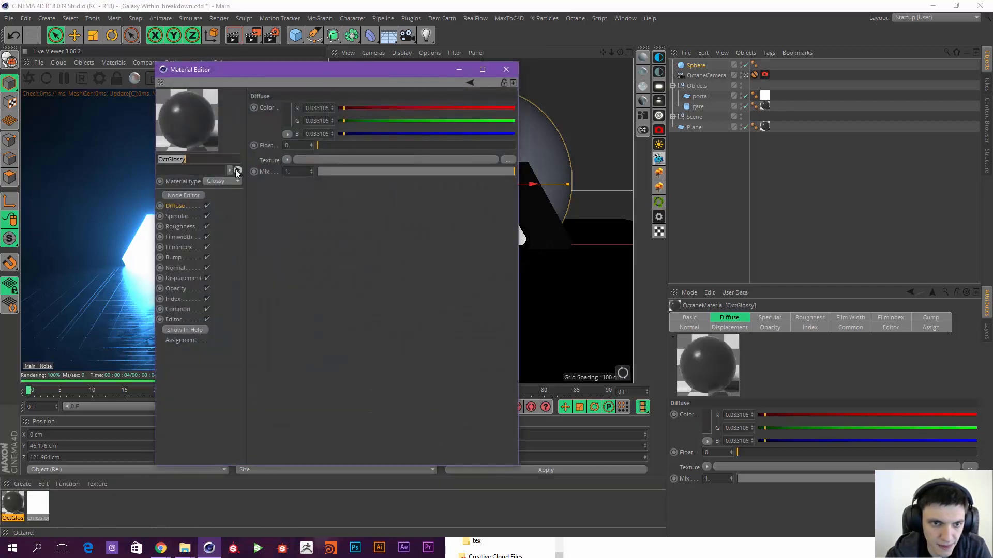
{"action": "type", "text": "floor"}
{"action": "key", "text": "Return"}
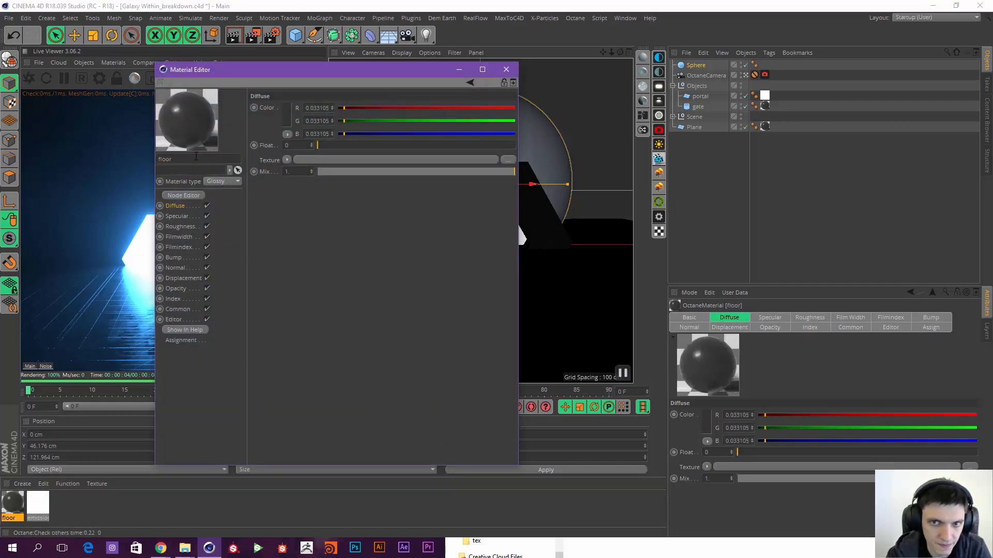
{"action": "left_click", "coordinate": [506, 69]}
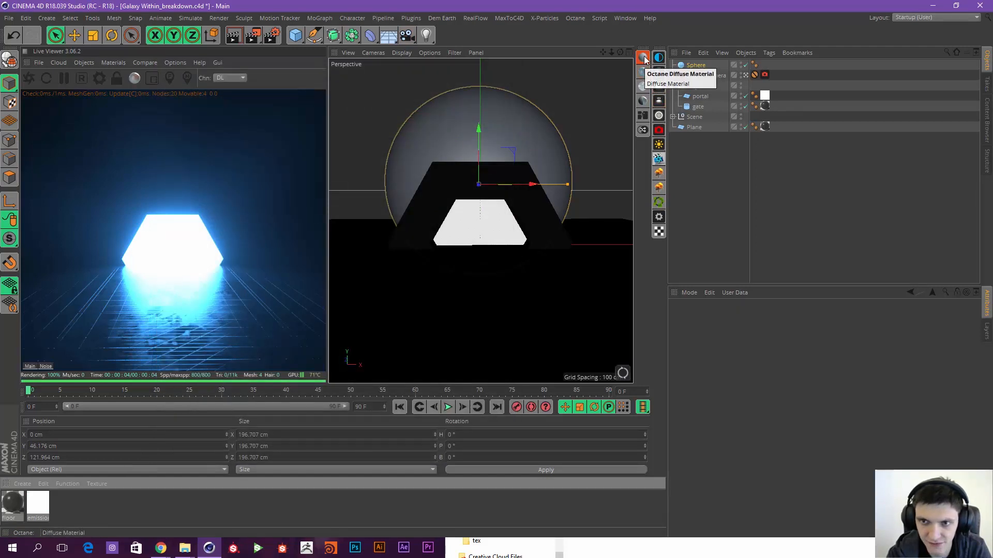
Step: Create an Octane diffuse material and name it Galaxy
{"action": "left_click", "coordinate": [643, 58]}
{"action": "double_click", "coordinate": [16, 511]}
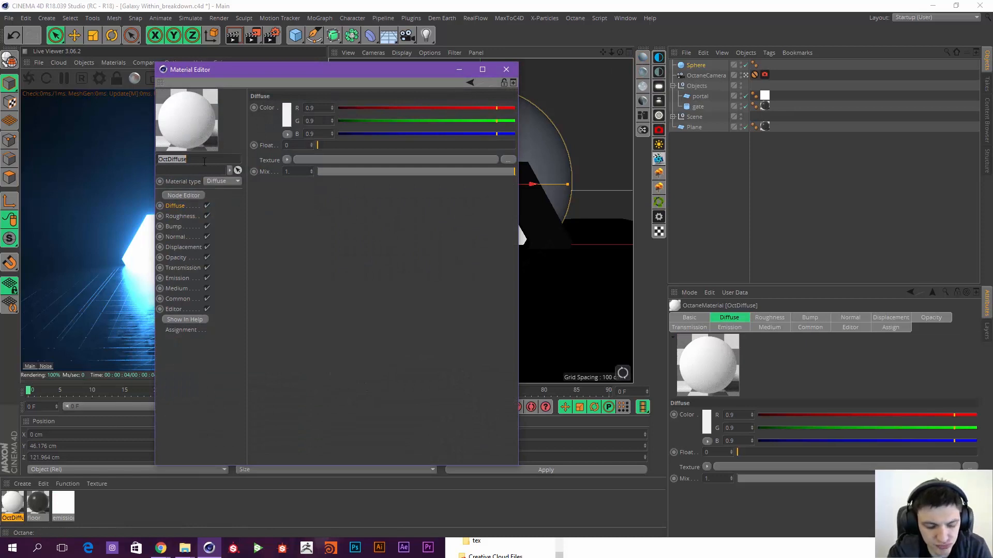
{"action": "type", "text": "Galaxy"}
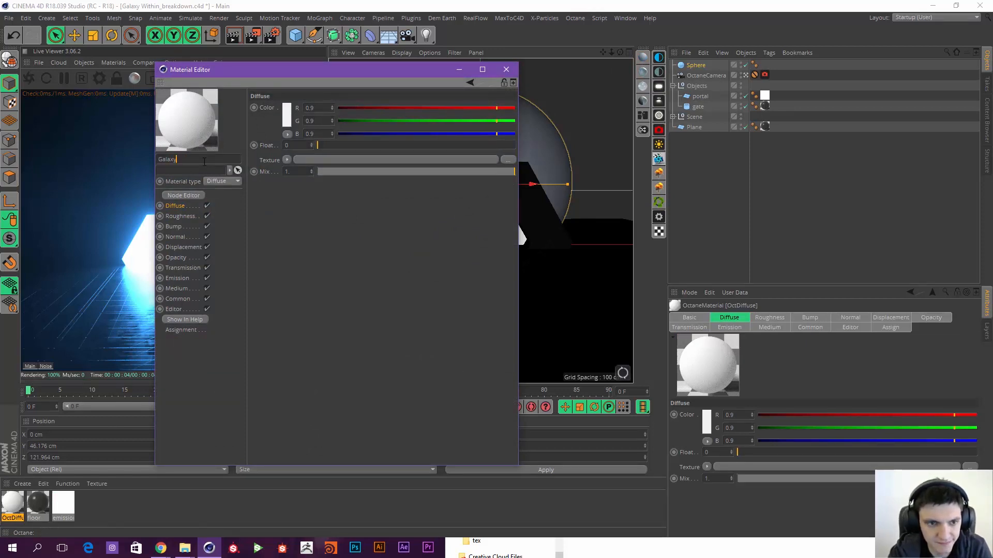
{"action": "key", "text": "Return"}
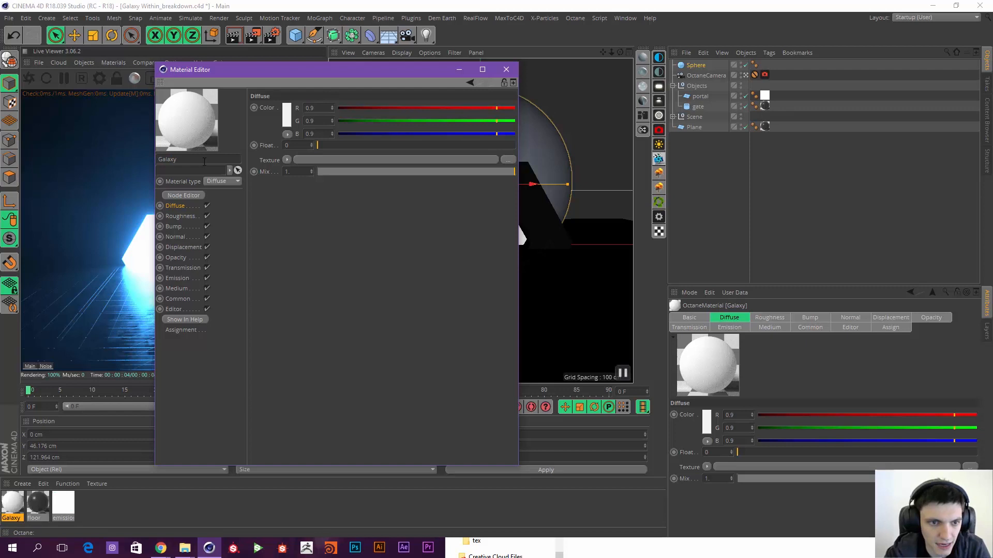
Step: Open the Galaxy material's node graph and add the Galaxy image from the project's tex folder as an image texture node
{"action": "left_click", "coordinate": [175, 195]}
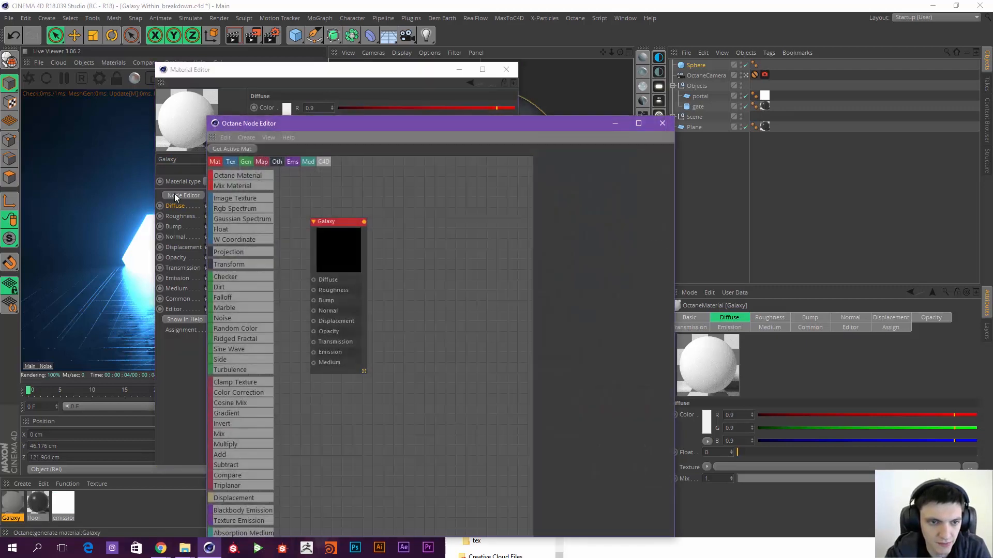
{"action": "left_click", "coordinate": [506, 70]}
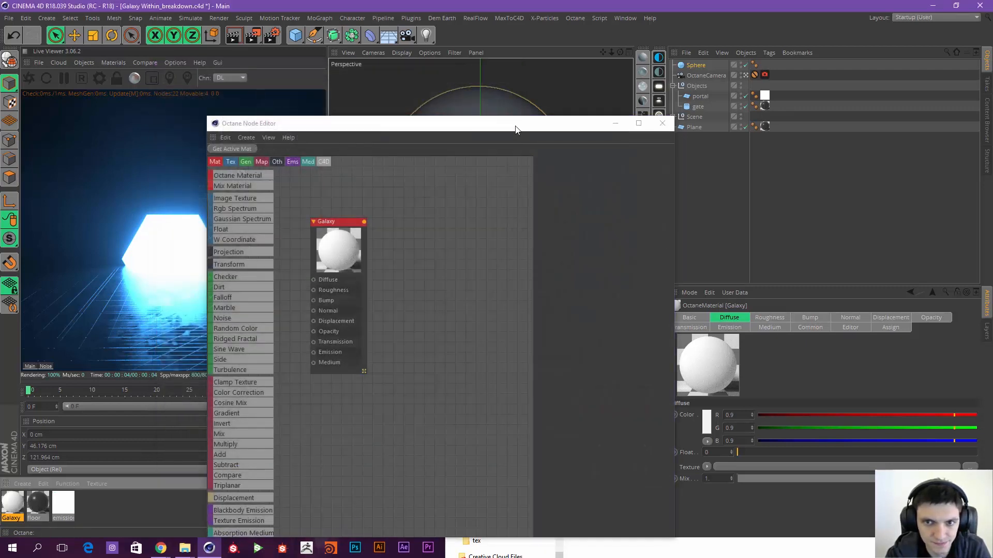
{"action": "left_click_drag", "start_coordinate": [520, 124], "coordinate": [591, 53]}
{"action": "left_click", "coordinate": [611, 556]}
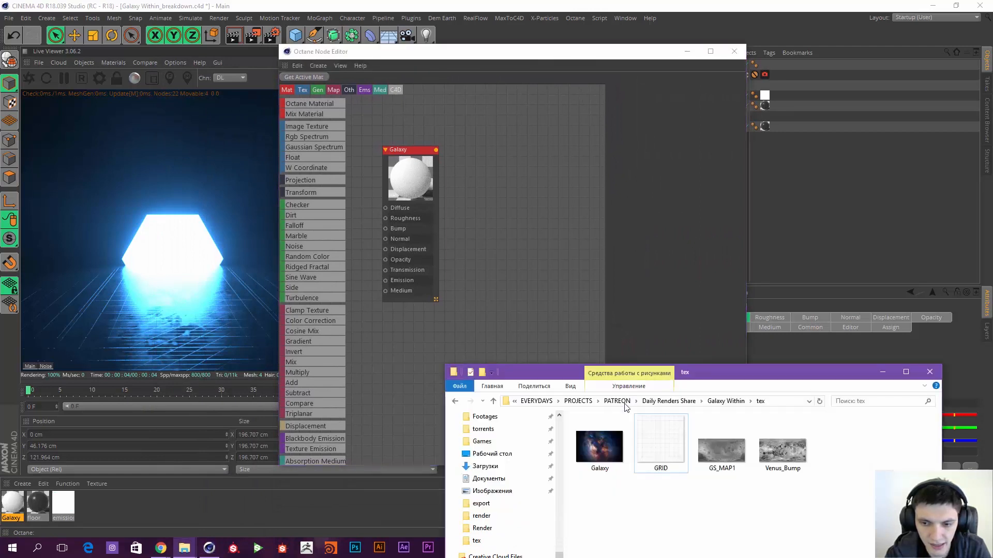
{"action": "left_click_drag", "start_coordinate": [703, 367], "coordinate": [685, 246]}
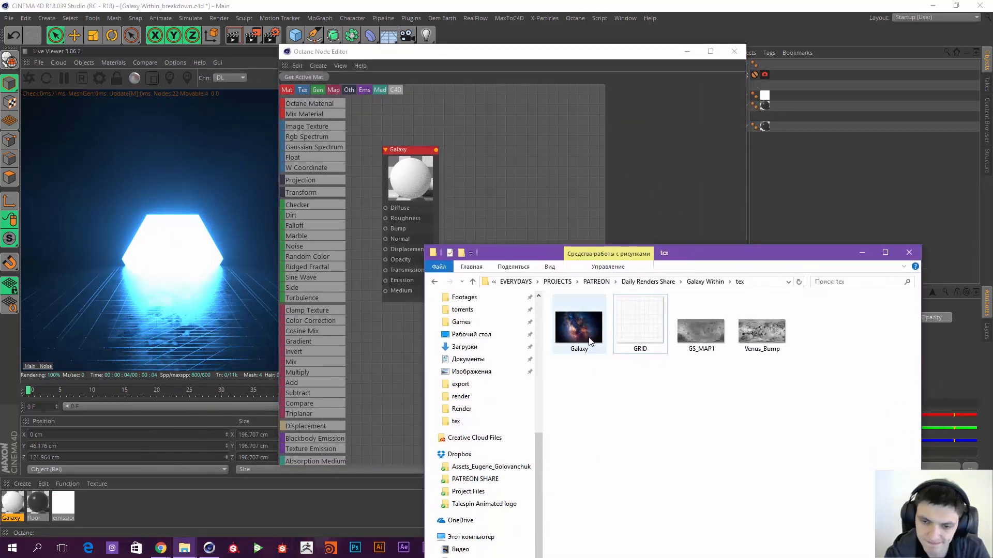
{"action": "left_click_drag", "start_coordinate": [583, 325], "coordinate": [479, 191]}
{"action": "left_click", "coordinate": [476, 166]}
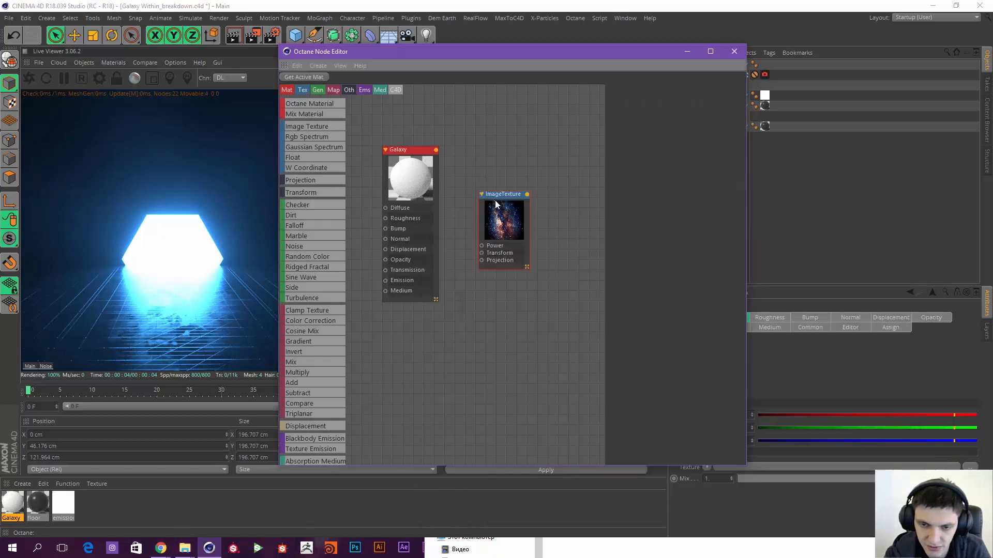
Step: Arrange the image texture node to the left of the Galaxy material node, leaving space between them
{"action": "middle_click_drag", "start_coordinate": [497, 203], "coordinate": [576, 218]}
{"action": "left_click_drag", "start_coordinate": [597, 229], "coordinate": [416, 210]}
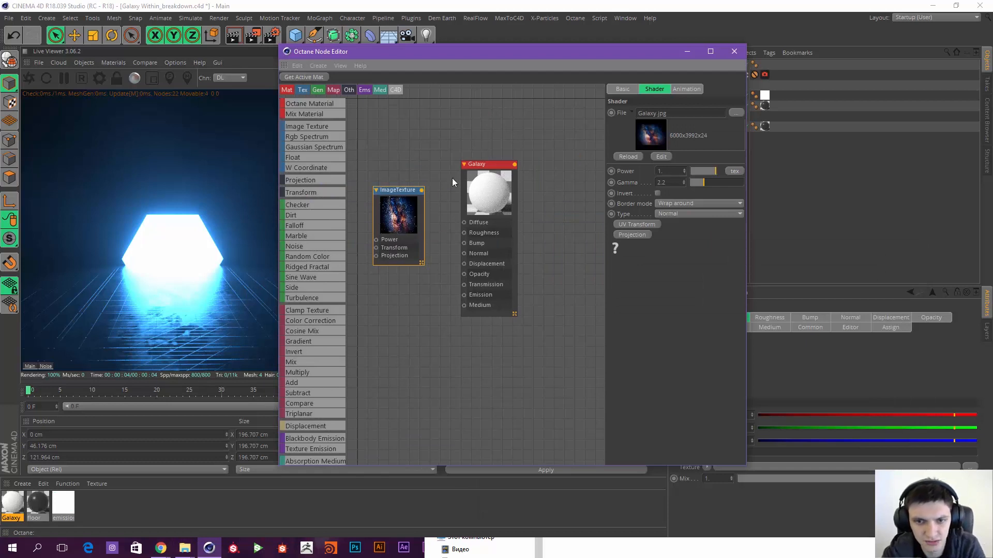
{"action": "left_click_drag", "start_coordinate": [488, 190], "coordinate": [493, 194]}
{"action": "left_click", "coordinate": [397, 205]}
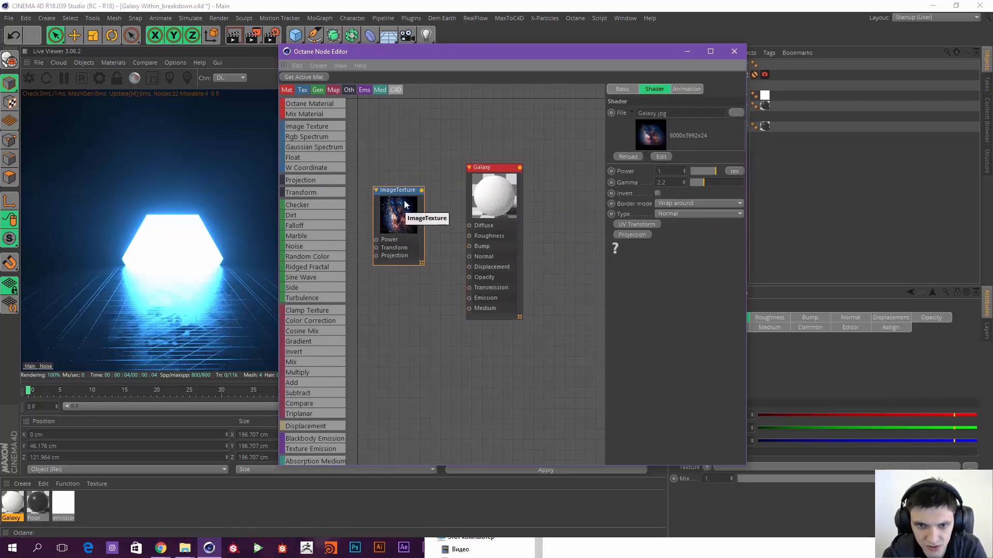
{"action": "left_click_drag", "start_coordinate": [397, 207], "coordinate": [396, 214]}
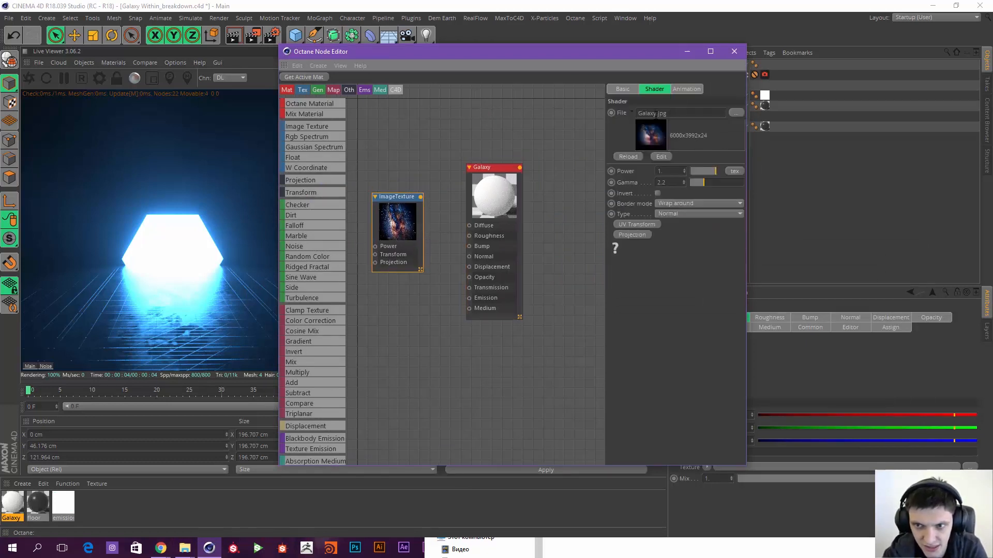
{"action": "left_click_drag", "start_coordinate": [668, 114], "coordinate": [578, 110]}
{"action": "left_click", "coordinate": [436, 310]}
{"action": "left_click", "coordinate": [400, 228]}
{"action": "middle_click_drag", "start_coordinate": [389, 370], "coordinate": [410, 381]}
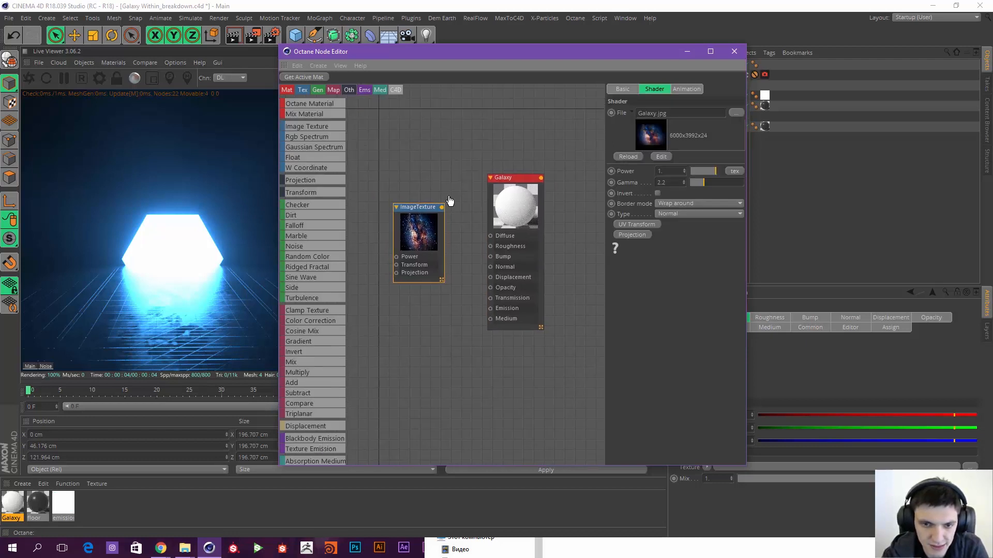
{"action": "left_click_drag", "start_coordinate": [437, 207], "coordinate": [419, 209]}
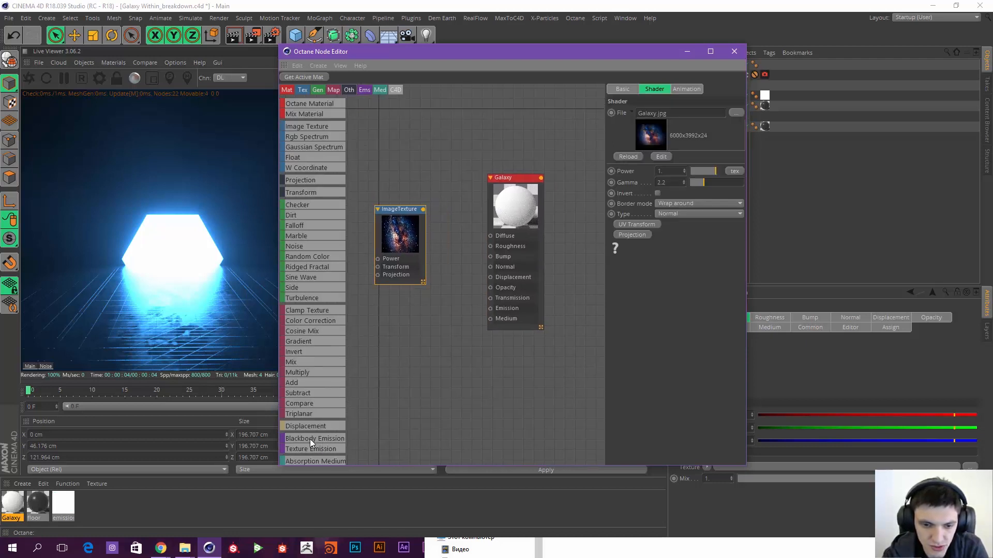
Step: Add a Blackbody Emission node beneath the image texture and shift the texture node aside to make room
{"action": "left_click_drag", "start_coordinate": [310, 439], "coordinate": [351, 433]}
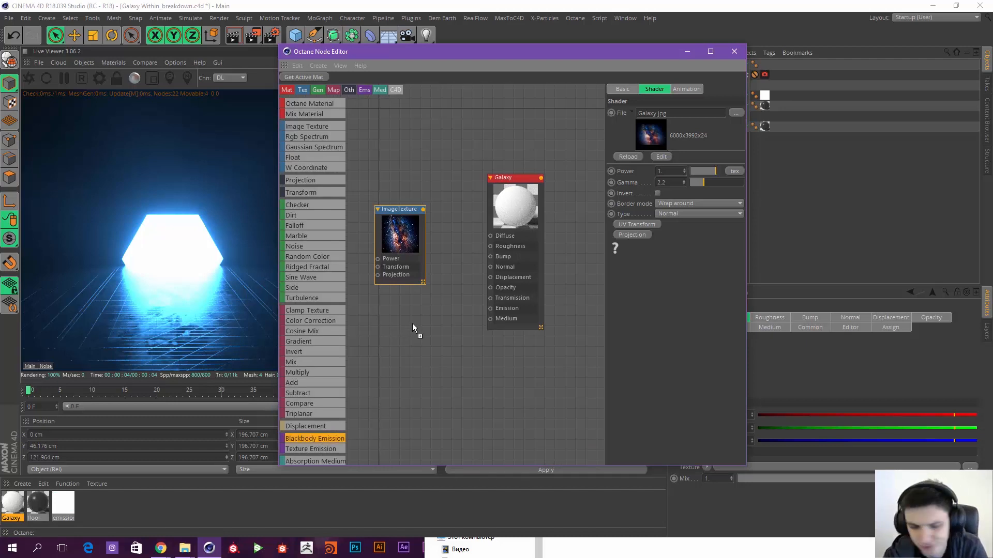
{"action": "left_click_drag", "start_coordinate": [413, 321], "coordinate": [413, 322]}
{"action": "left_click_drag", "start_coordinate": [402, 245], "coordinate": [389, 241]}
{"action": "left_click_drag", "start_coordinate": [438, 344], "coordinate": [420, 328]}
{"action": "left_click_drag", "start_coordinate": [393, 241], "coordinate": [387, 241]}
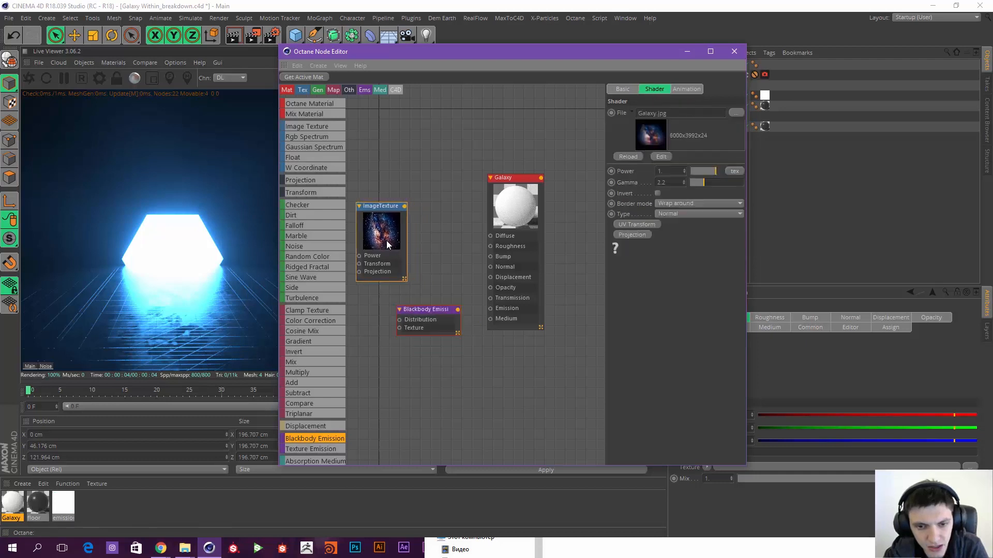
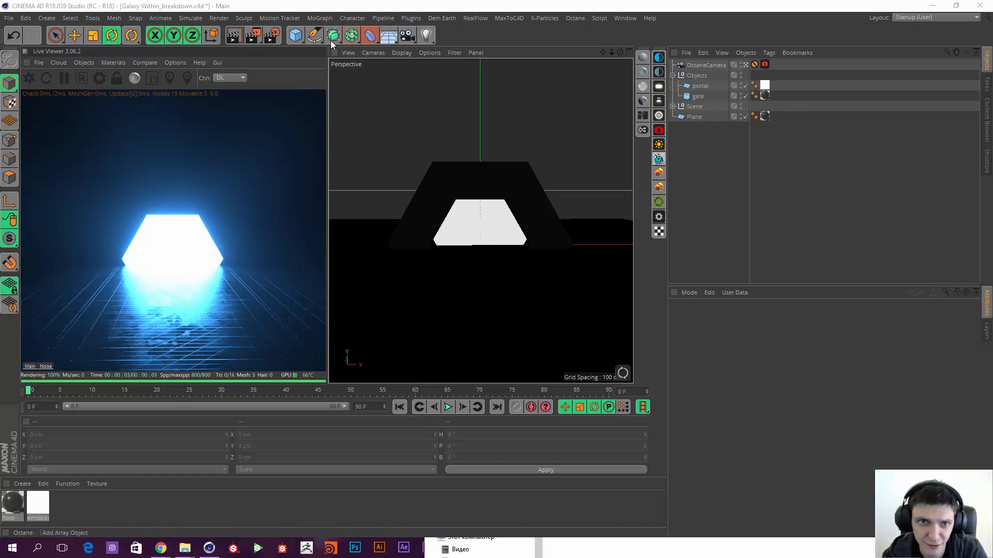
Step: Add a sphere and move it behind the gate to about Y 15.7 cm and Z 105.7 cm, viewing it outside the Octane camera
{"action": "left_click_drag", "start_coordinate": [303, 38], "coordinate": [495, 69]}
{"action": "key", "text": "space"}
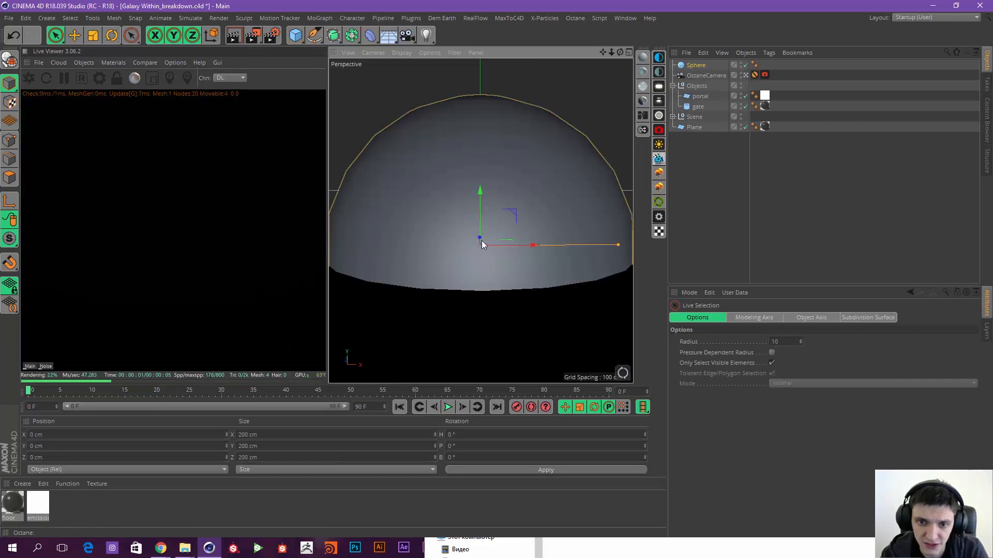
{"action": "left_click_drag", "start_coordinate": [478, 237], "coordinate": [552, 165]}
{"action": "left_click", "coordinate": [745, 75]}
{"action": "left_click_drag", "start_coordinate": [547, 200], "coordinate": [536, 199], "text": "alt"}
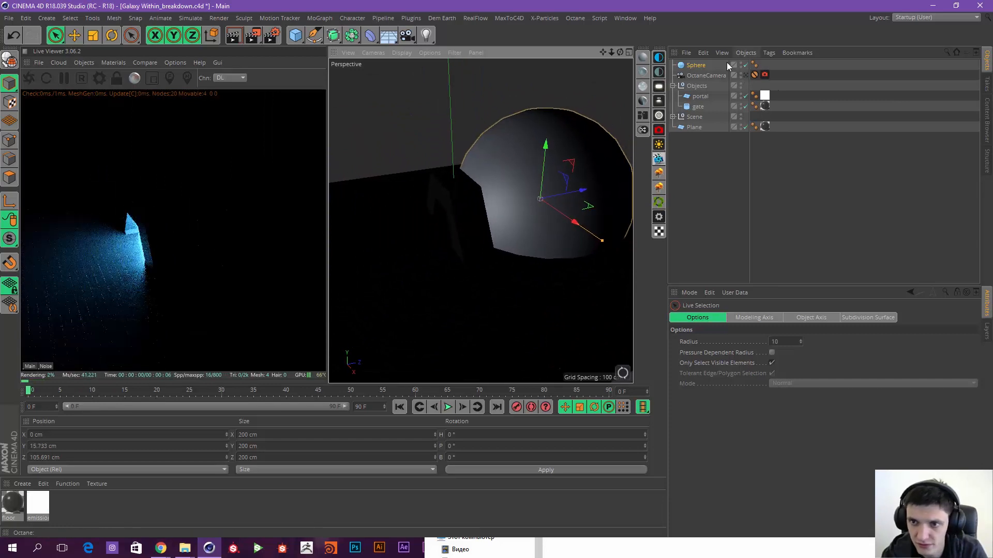
Step: Set the sphere's segments to 100
{"action": "left_click", "coordinate": [698, 66]}
{"action": "left_click_drag", "start_coordinate": [754, 353], "coordinate": [753, 322]}
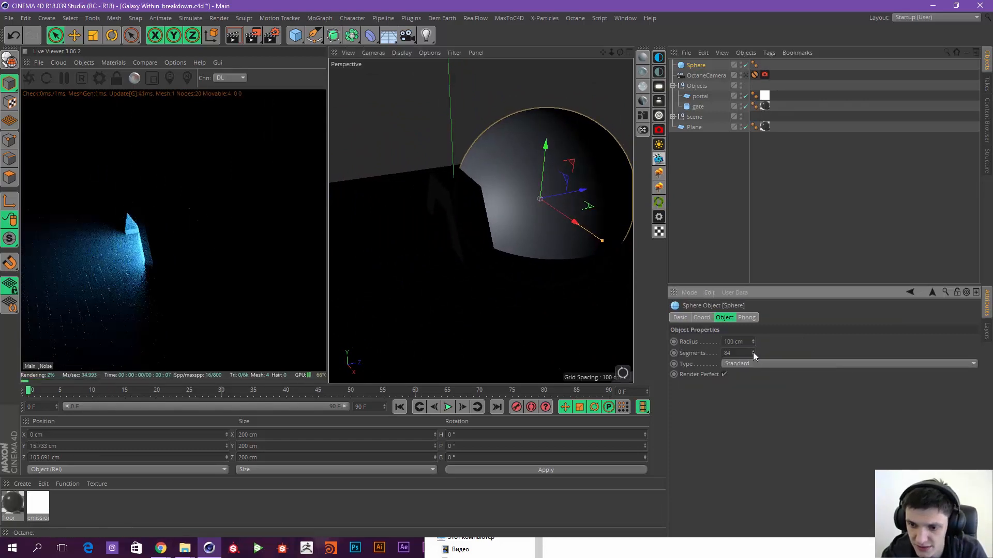
{"action": "type", "text": "100"}
{"action": "key", "text": "Return"}
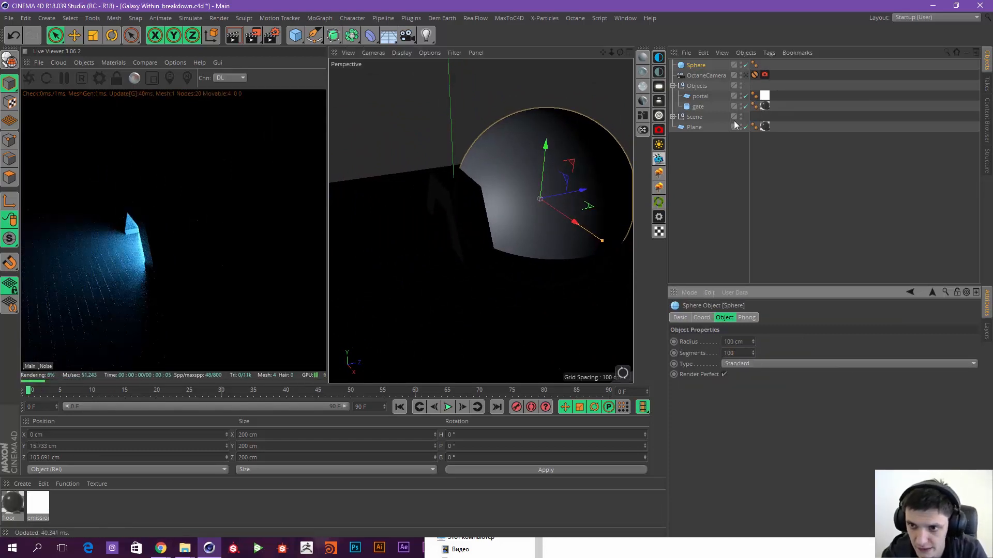
Step: View the scene through the Octane camera, raise the sphere to about Y 25.4 cm and scale it to about 206.2 cm
{"action": "left_click", "coordinate": [747, 75]}
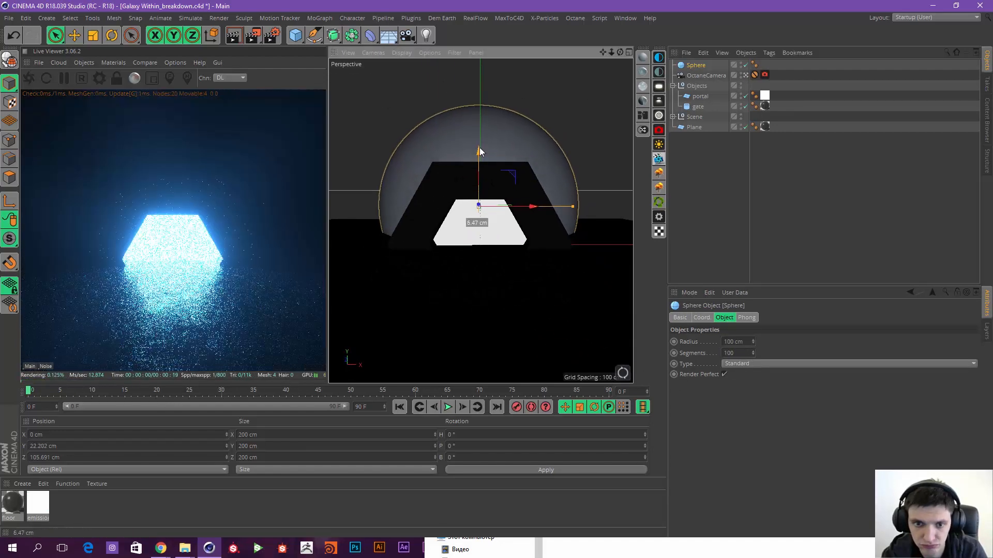
{"action": "key", "text": "t"}
{"action": "left_click_drag", "start_coordinate": [544, 142], "coordinate": [564, 145]}
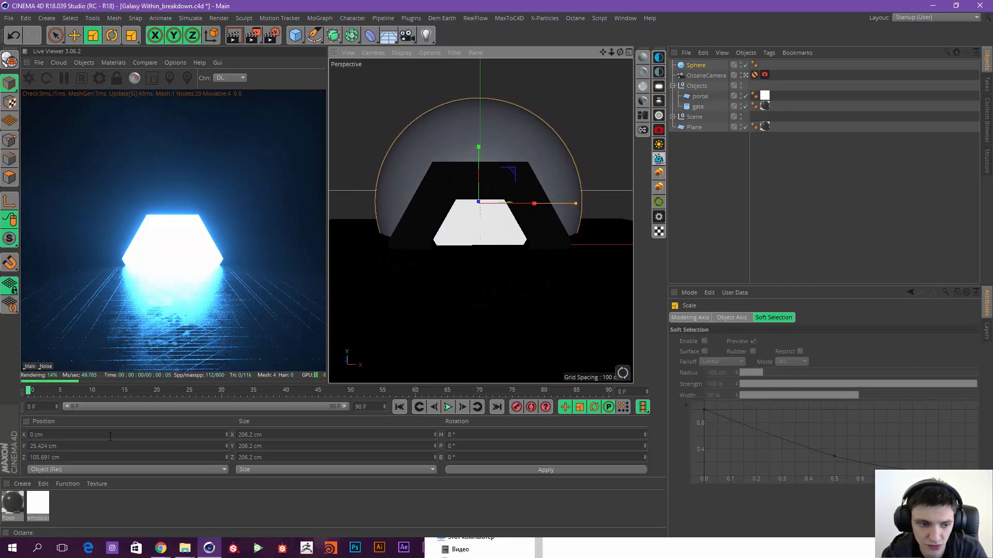
Step: Create an Octane diffuse material, open its node graph and add the Galaxy image from the tex folder as an image texture
{"action": "left_click", "coordinate": [643, 57]}
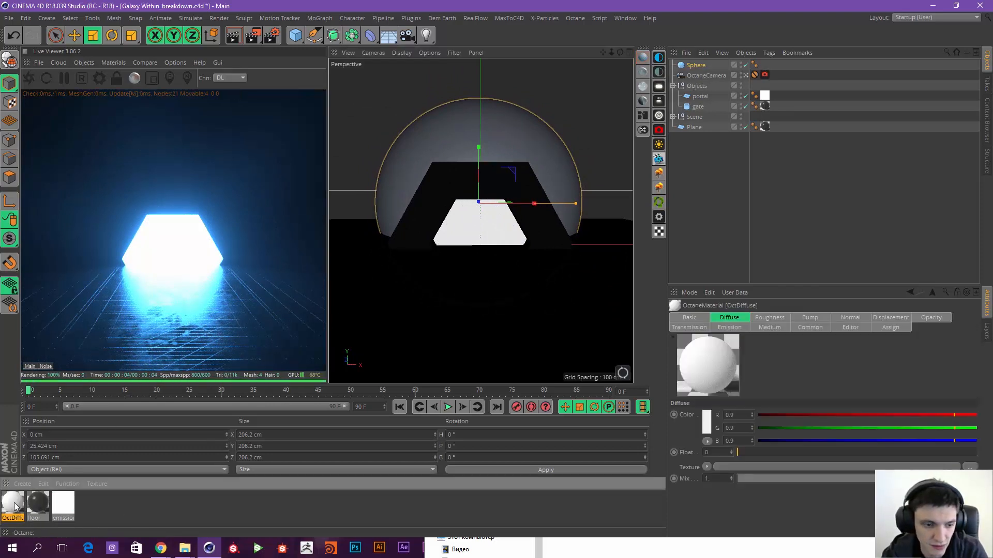
{"action": "double_click", "coordinate": [14, 507]}
{"action": "left_click", "coordinate": [190, 195]}
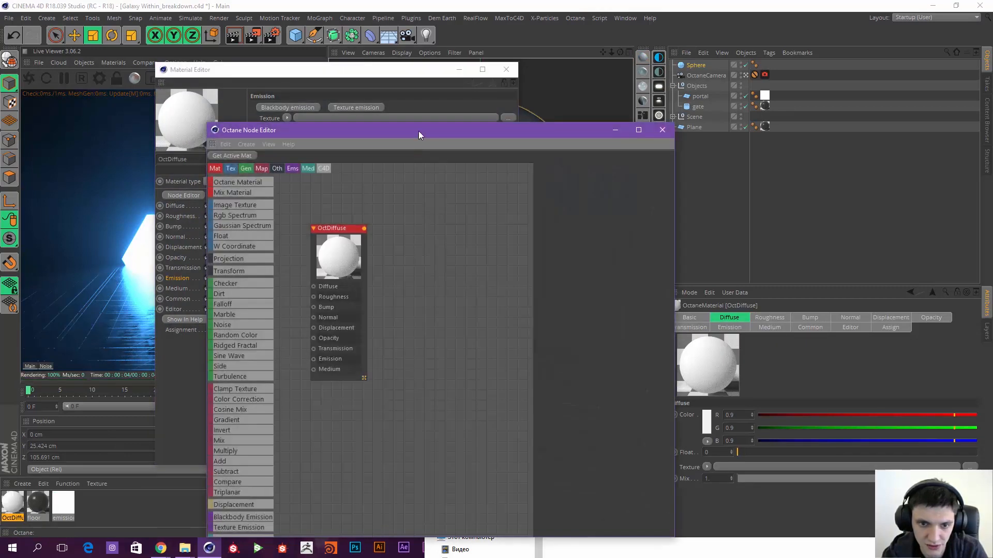
{"action": "left_click_drag", "start_coordinate": [418, 132], "coordinate": [444, 101]}
{"action": "left_click_drag", "start_coordinate": [401, 235], "coordinate": [498, 230]}
{"action": "left_click", "coordinate": [549, 548]}
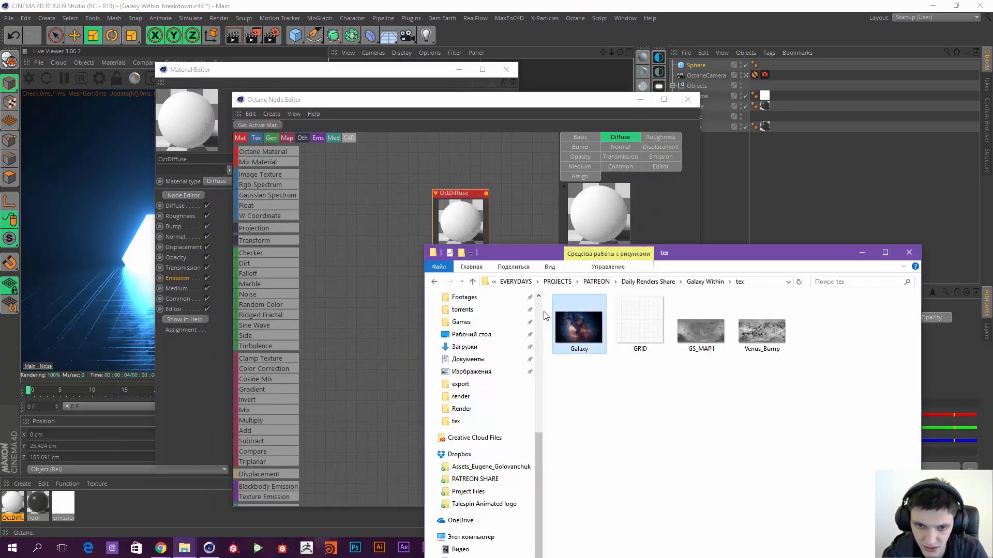
{"action": "left_click_drag", "start_coordinate": [366, 230], "coordinate": [378, 188]}
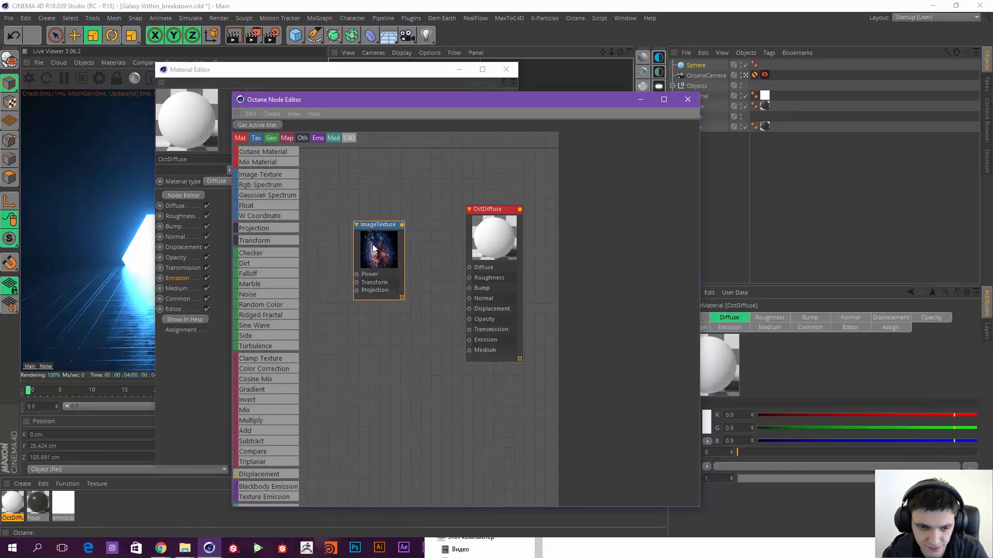
Step: Add a Blackbody Emission node and arrange it between the image texture and the diffuse material node
{"action": "left_click_drag", "start_coordinate": [263, 486], "coordinate": [412, 338]}
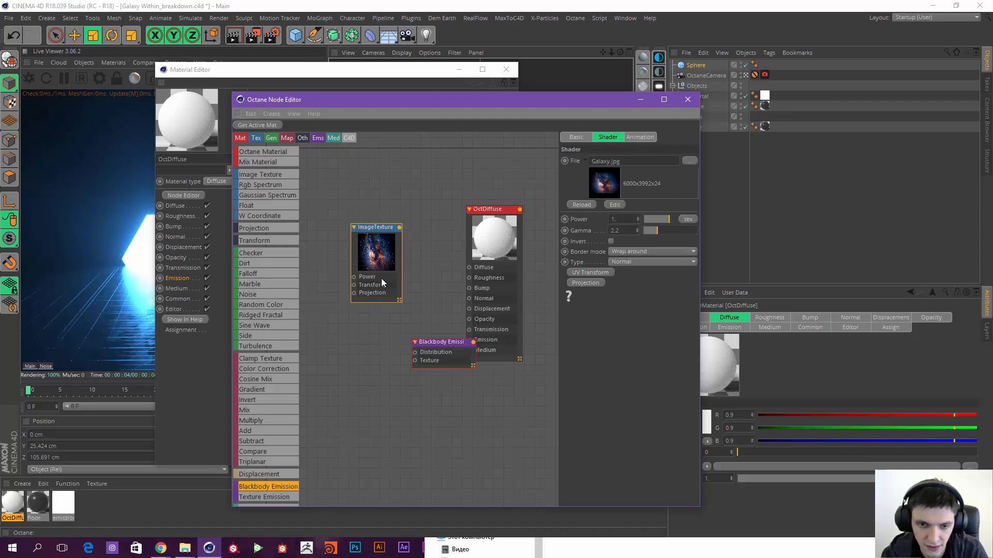
{"action": "left_click_drag", "start_coordinate": [381, 278], "coordinate": [359, 274]}
{"action": "left_click_drag", "start_coordinate": [449, 349], "coordinate": [428, 336]}
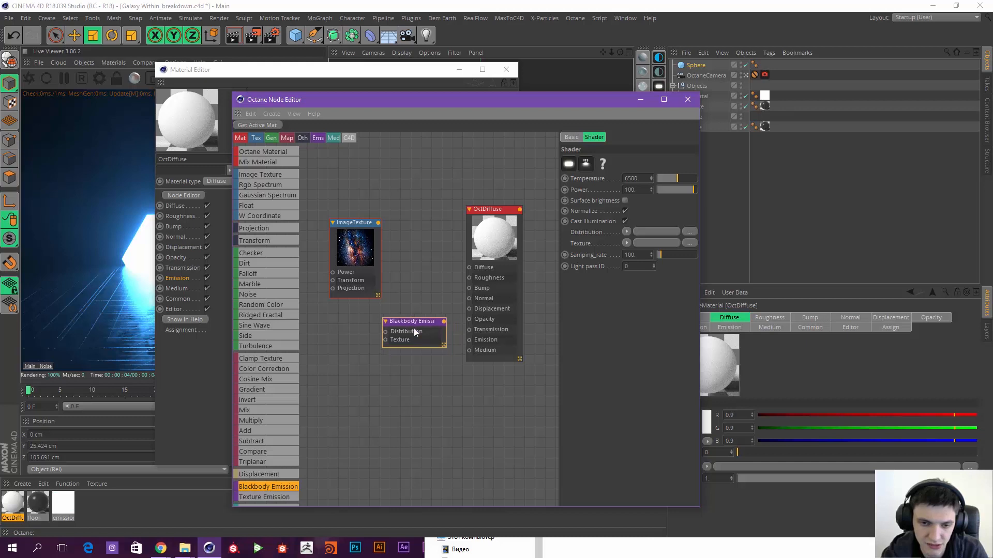
{"action": "left_click_drag", "start_coordinate": [361, 256], "coordinate": [340, 276]}
{"action": "middle_click_drag", "start_coordinate": [386, 304], "coordinate": [401, 297]}
{"action": "left_click_drag", "start_coordinate": [443, 334], "coordinate": [434, 330]}
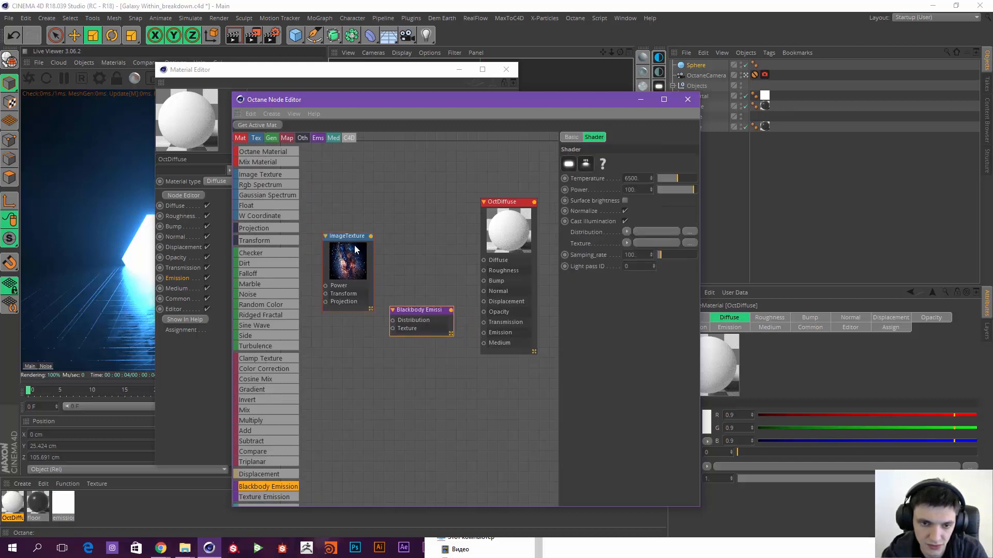
{"action": "left_click_drag", "start_coordinate": [355, 246], "coordinate": [348, 315]}
{"action": "middle_click_drag", "start_coordinate": [357, 287], "coordinate": [371, 281]}
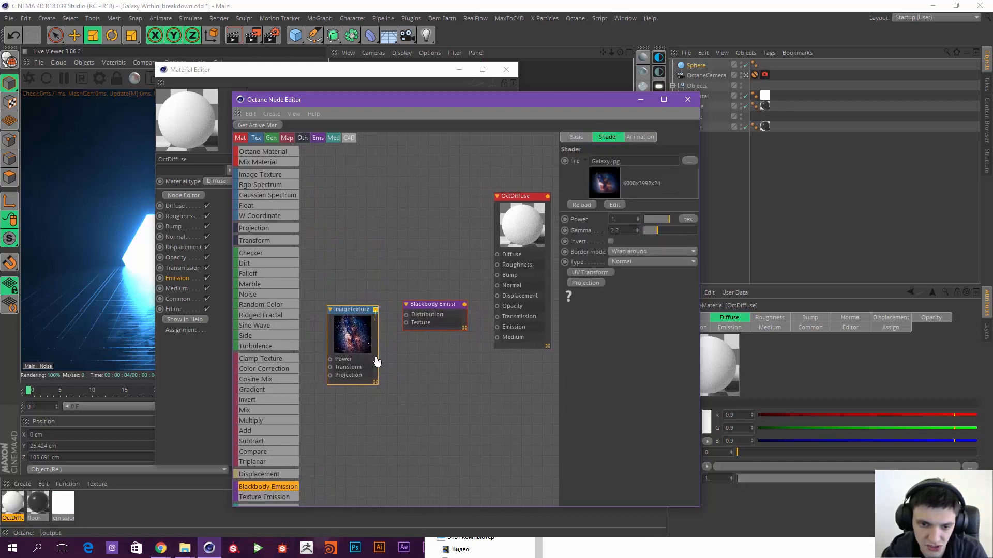
Step: Connect the image texture to the Blackbody Emission's Texture and the material's Diffuse, and the Blackbody Emission to the material's Emission
{"action": "left_click_drag", "start_coordinate": [376, 362], "coordinate": [426, 298]}
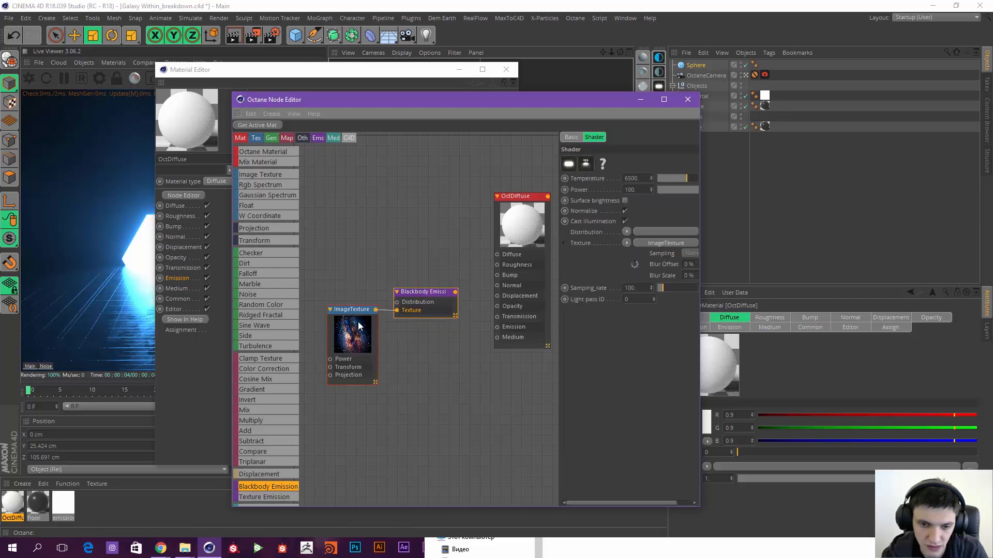
{"action": "left_click_drag", "start_coordinate": [359, 324], "coordinate": [353, 324]}
{"action": "left_click", "coordinate": [426, 297]}
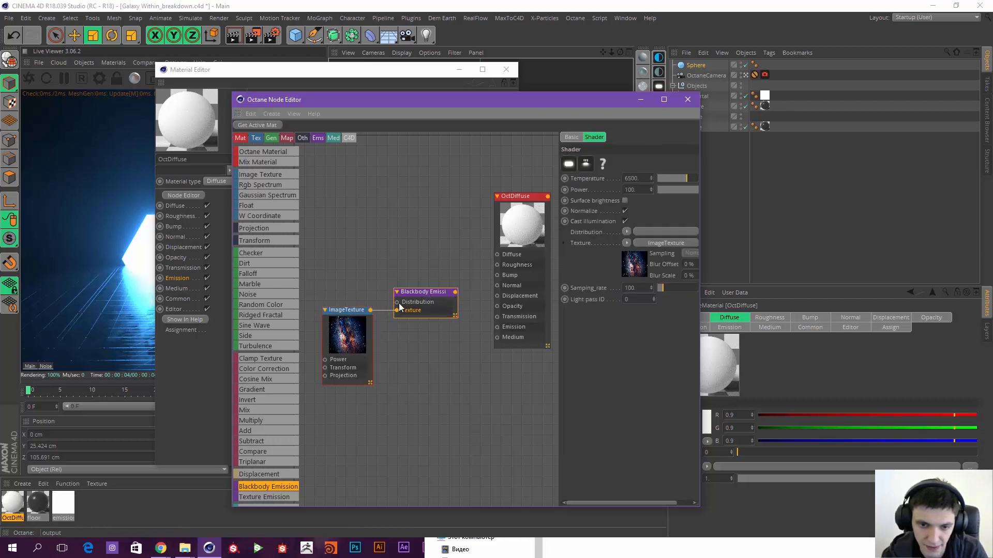
{"action": "left_click_drag", "start_coordinate": [370, 312], "coordinate": [497, 255]}
{"action": "left_click_drag", "start_coordinate": [424, 292], "coordinate": [497, 328]}
{"action": "left_click_drag", "start_coordinate": [361, 324], "coordinate": [354, 296]}
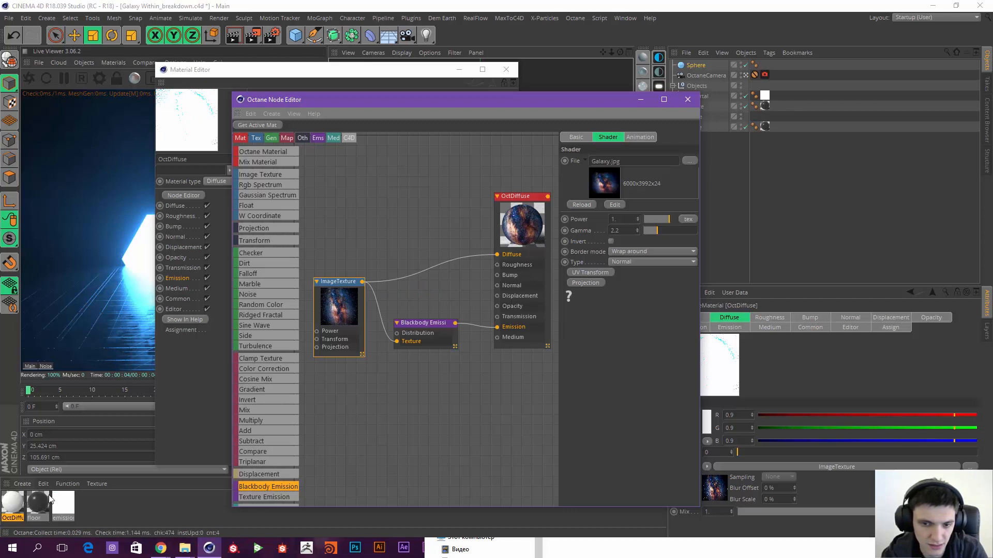
Step: Add a Transform node to the left of the image texture and connect it to the texture's Transform input
{"action": "middle_click_drag", "start_coordinate": [345, 312], "coordinate": [424, 303]}
{"action": "left_click_drag", "start_coordinate": [274, 239], "coordinate": [393, 335]}
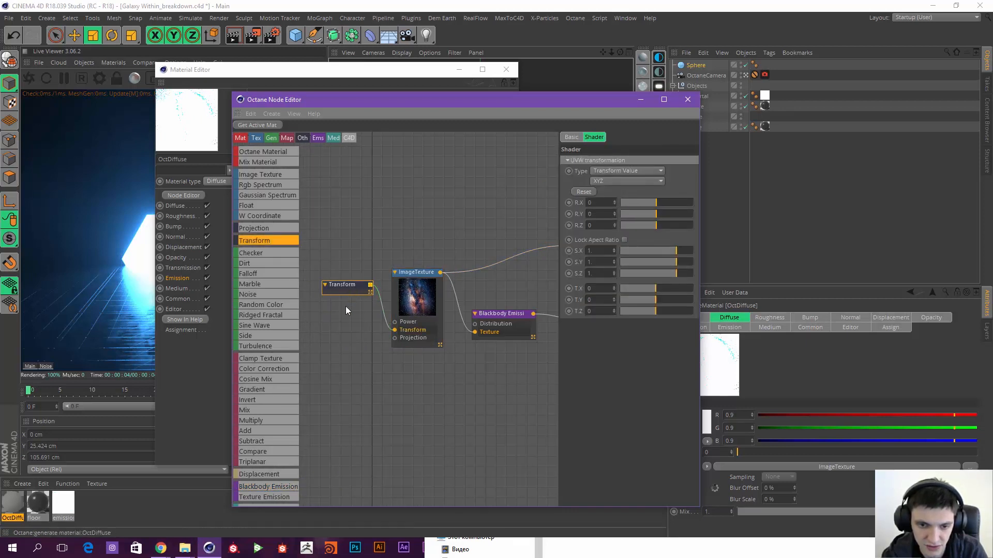
{"action": "left_click_drag", "start_coordinate": [356, 282], "coordinate": [349, 303]}
Step: Assign the new galaxy diffuse material to the sphere
{"action": "left_click", "coordinate": [15, 514]}
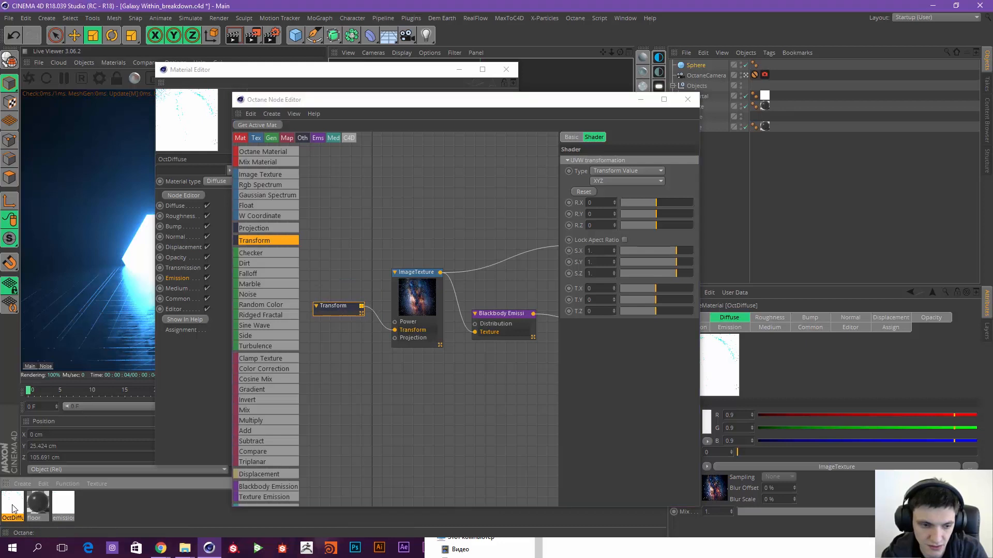
{"action": "left_click_drag", "start_coordinate": [757, 73], "coordinate": [697, 65]}
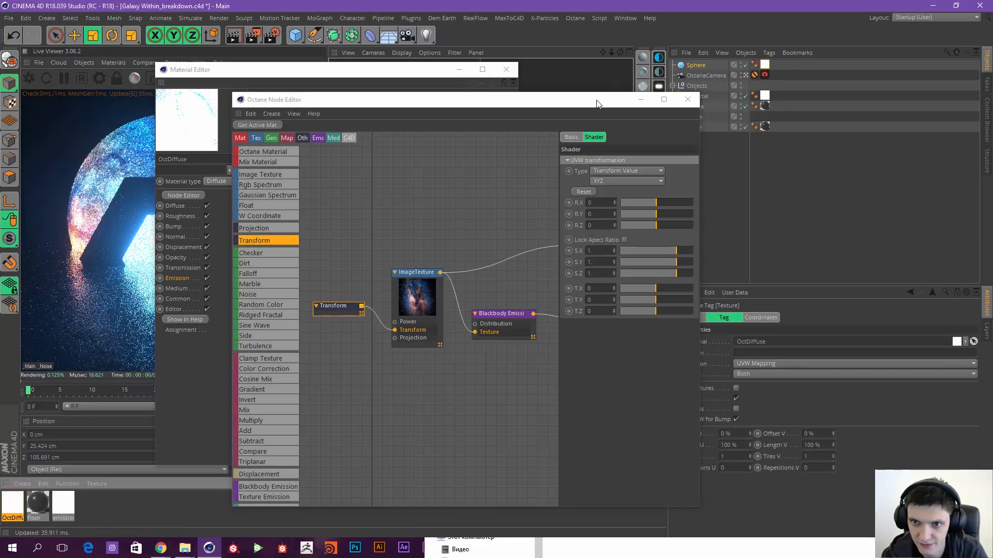
{"action": "left_click_drag", "start_coordinate": [593, 100], "coordinate": [591, 100]}
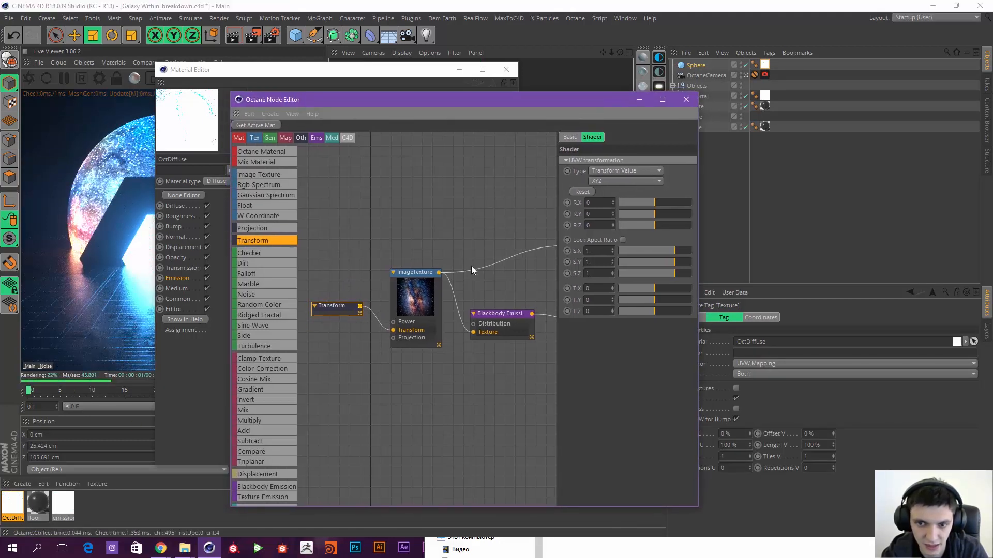
Step: Lock the Transform node's aspect ratio, set its scale to 0.25 and uncover the live render
{"action": "left_click", "coordinate": [622, 240]}
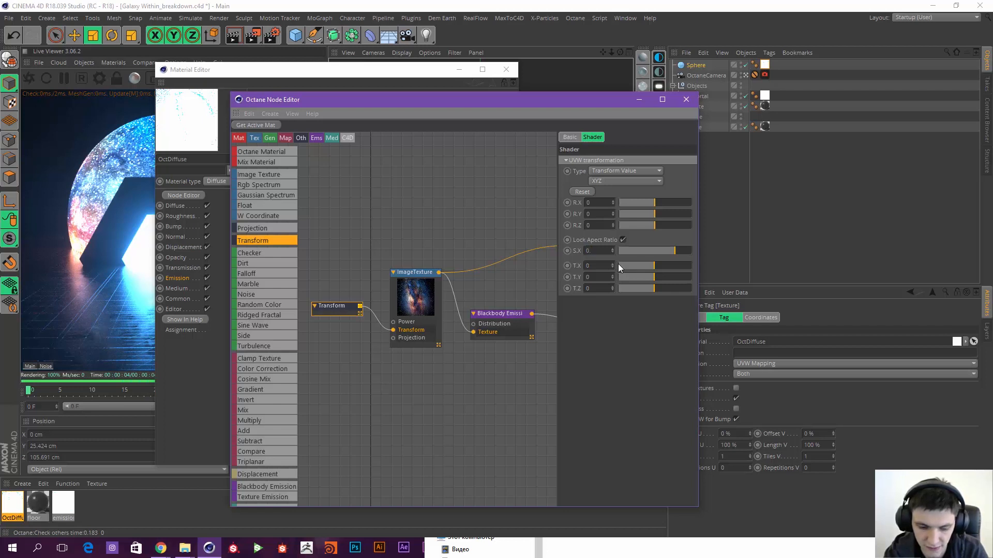
{"action": "type", "text": "0.25"}
{"action": "key", "text": "Return"}
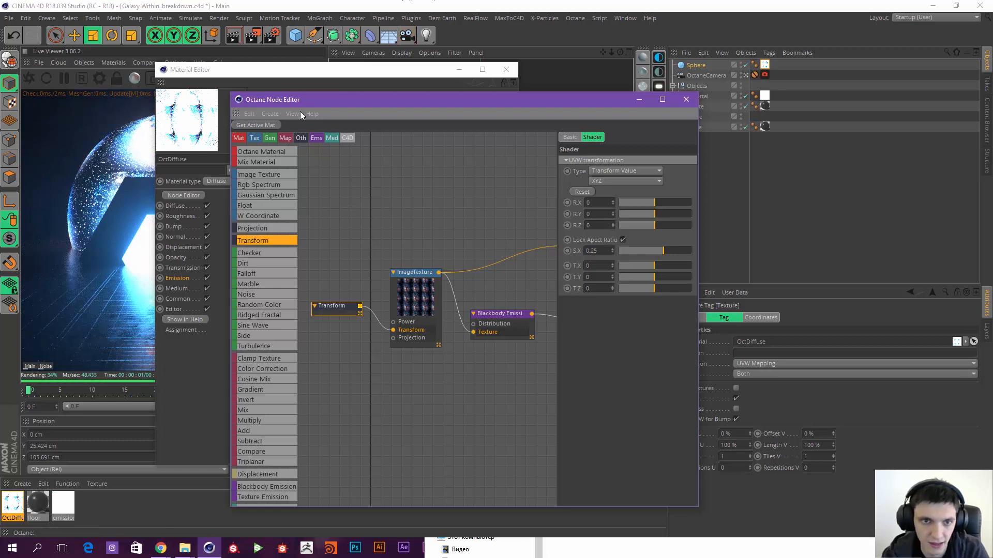
{"action": "left_click", "coordinate": [506, 69]}
{"action": "left_click_drag", "start_coordinate": [546, 99], "coordinate": [618, 62]}
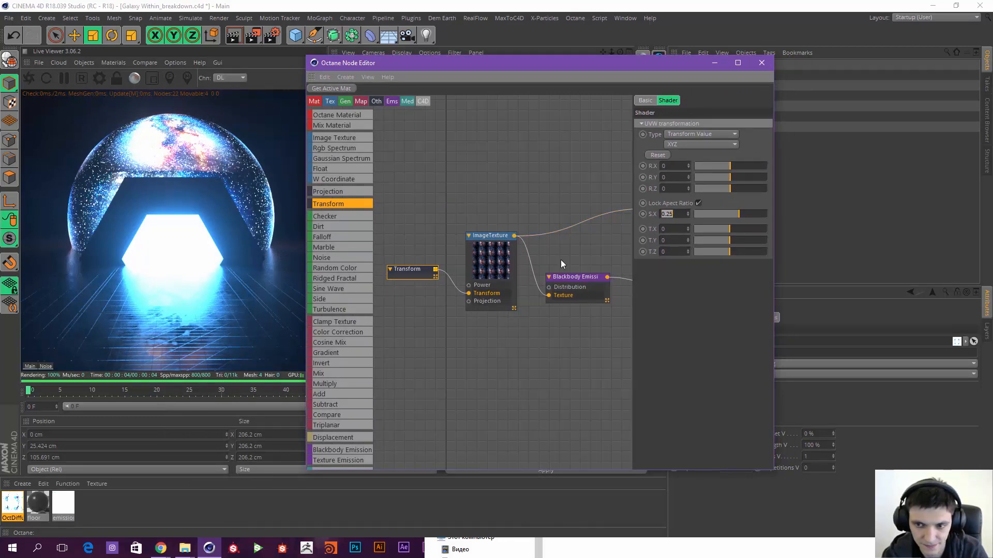
Step: Set the Blackbody Emission node's power to 10 and close the node graph
{"action": "middle_click_drag", "start_coordinate": [519, 195], "coordinate": [502, 190]}
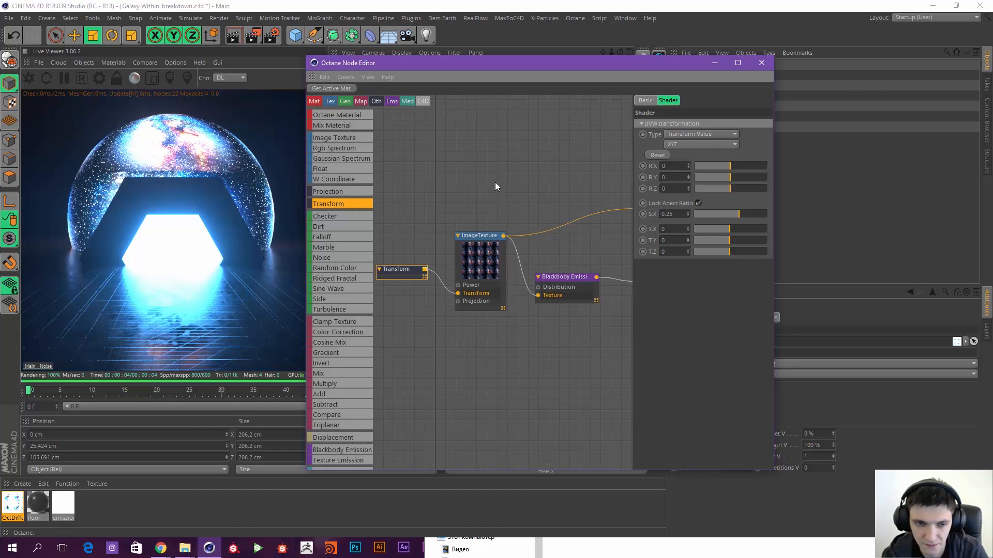
{"action": "left_click", "coordinate": [495, 182]}
{"action": "left_click", "coordinate": [572, 299]}
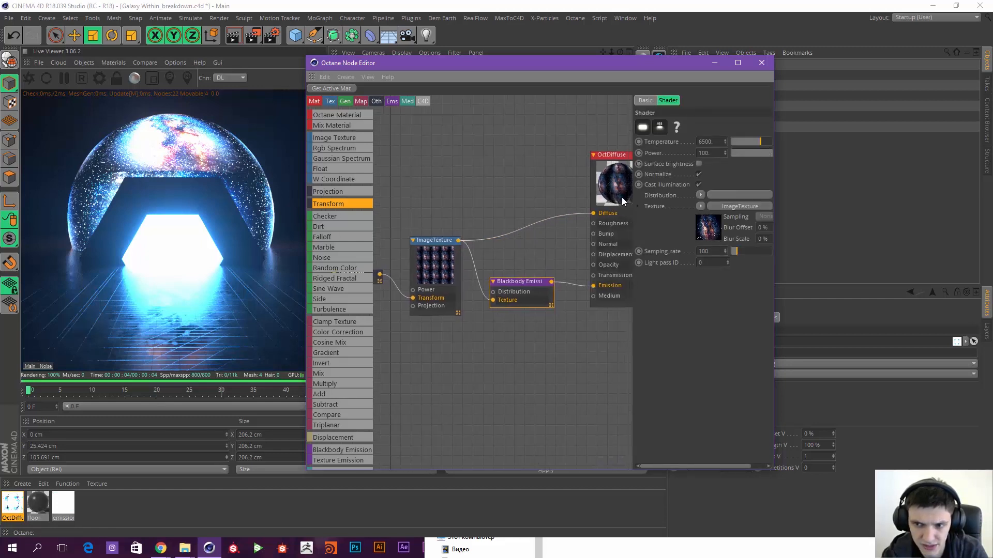
{"action": "left_click", "coordinate": [769, 153]}
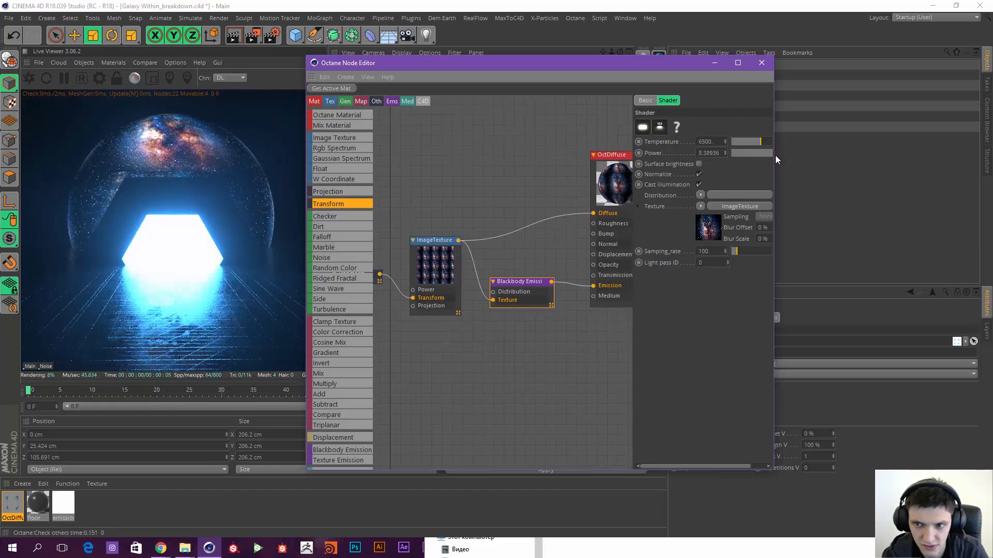
{"action": "left_click", "coordinate": [775, 155]}
{"action": "double_click", "coordinate": [701, 153]}
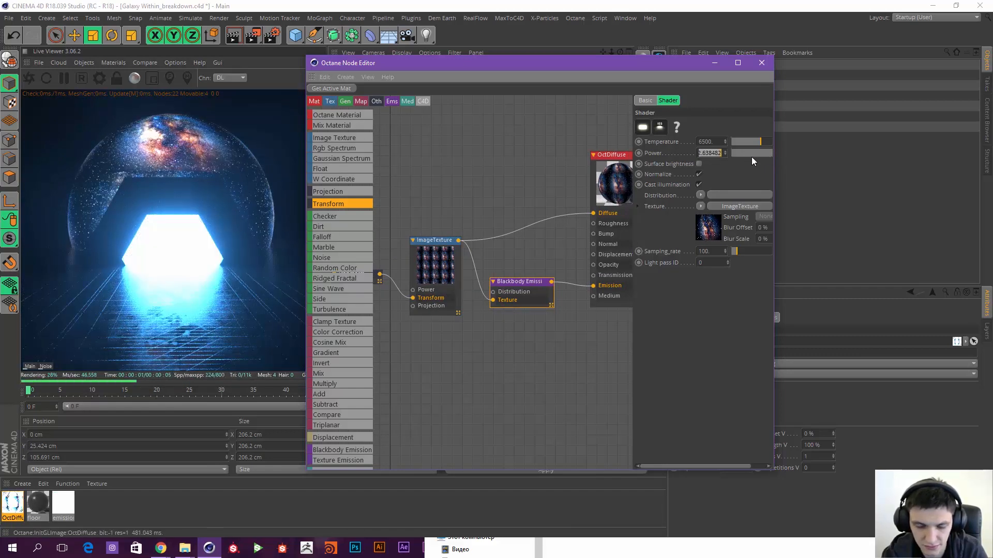
{"action": "type", "text": "10"}
{"action": "key", "text": "Return"}
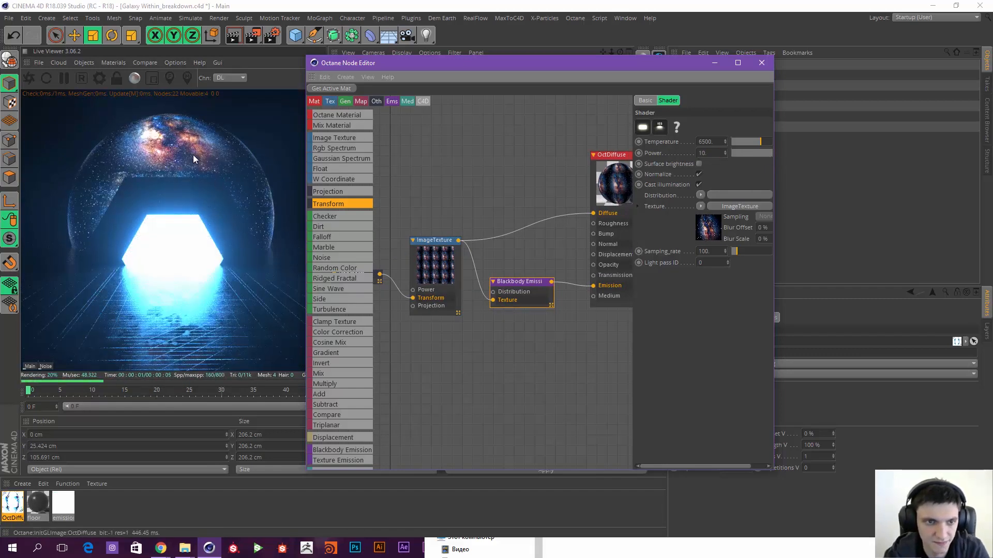
{"action": "left_click", "coordinate": [762, 63]}
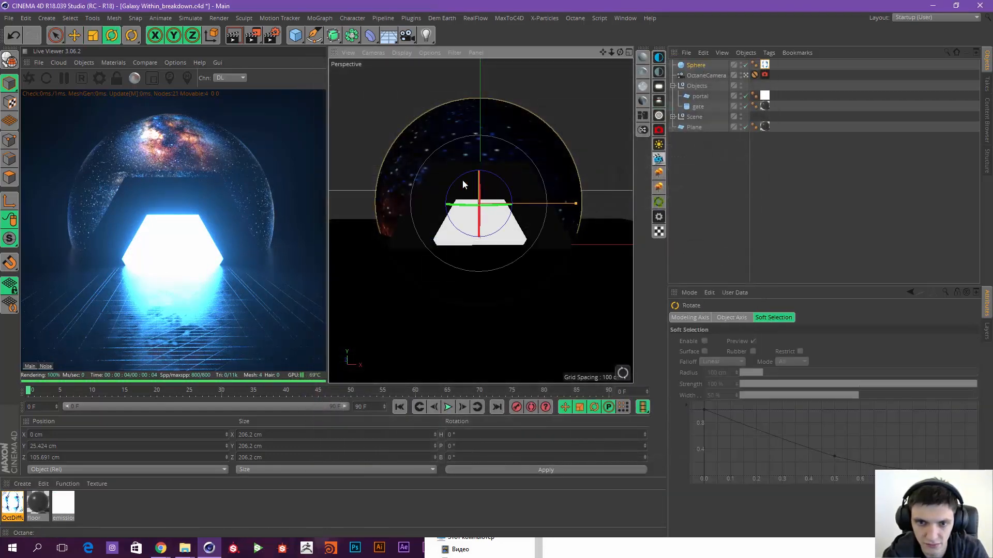
Step: Rotate the sphere to about H -10.3°, P -45.6°, B -18.1° to reposition the galaxy texture, and save the project
{"action": "left_click_drag", "start_coordinate": [463, 184], "coordinate": [483, 209]}
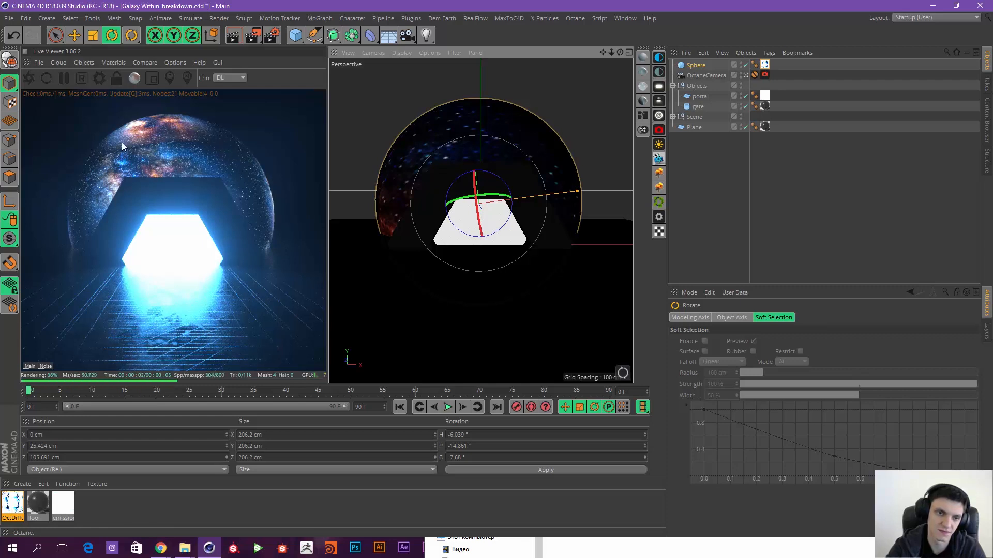
{"action": "left_click_drag", "start_coordinate": [479, 208], "coordinate": [492, 196]}
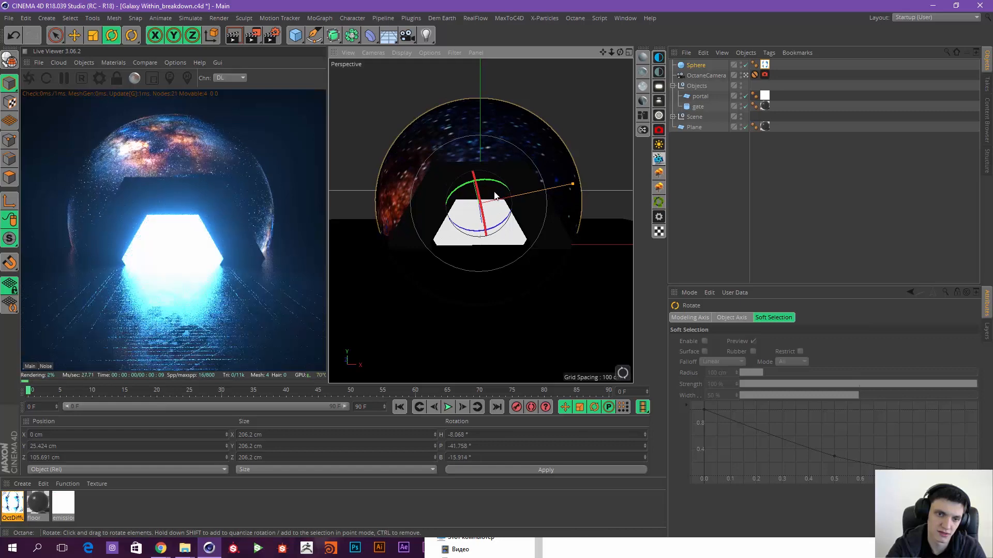
{"action": "left_click", "coordinate": [496, 198]}
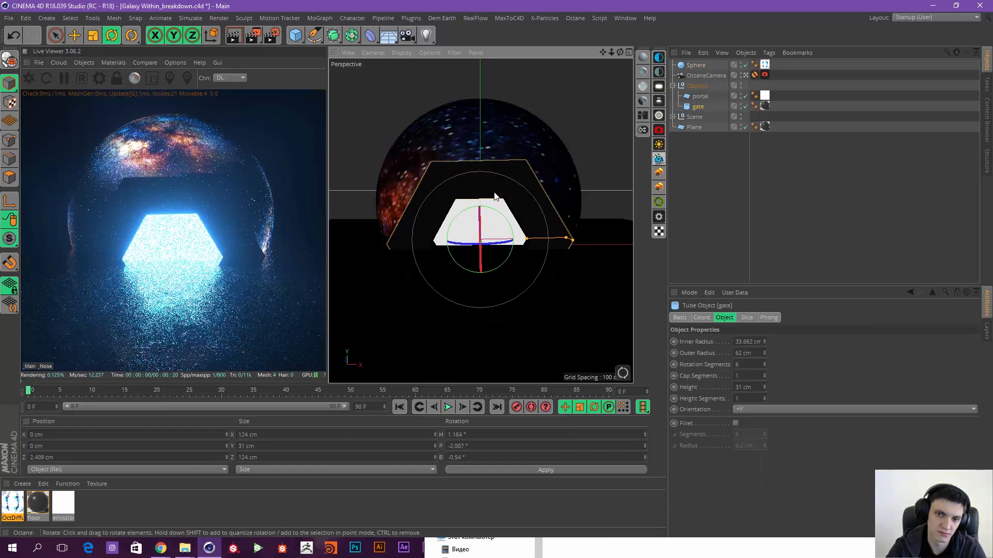
{"action": "left_click", "coordinate": [495, 150]}
{"action": "left_click_drag", "start_coordinate": [495, 208], "coordinate": [495, 202]}
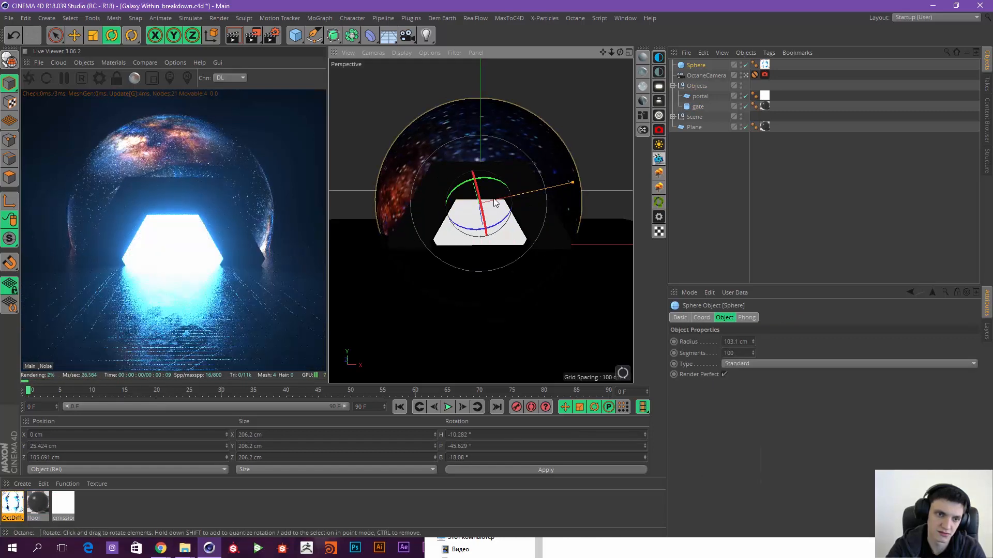
{"action": "key", "text": "ctrl+s"}
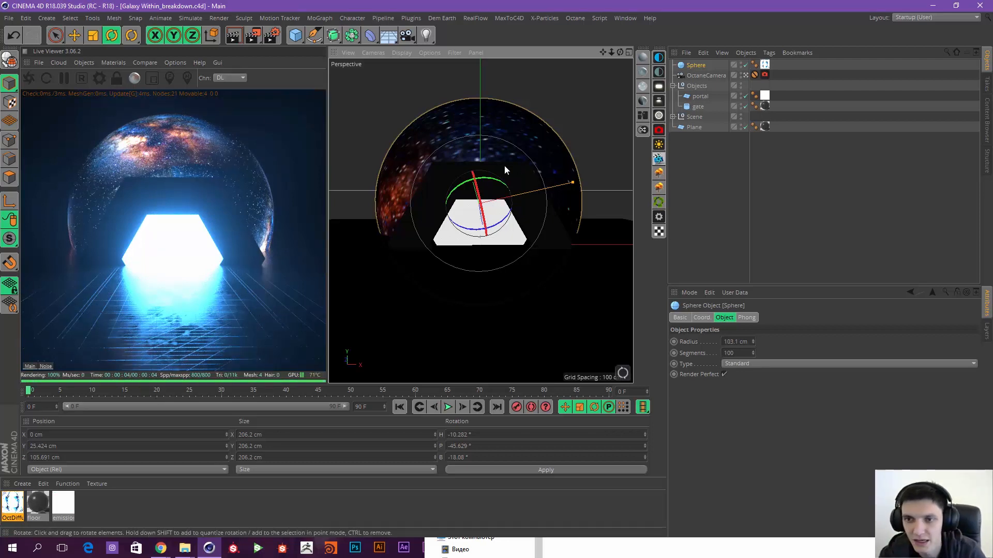
Step: Add a torus to the scene outside any existing group
{"action": "left_click", "coordinate": [728, 162]}
{"action": "left_click", "coordinate": [296, 35]}
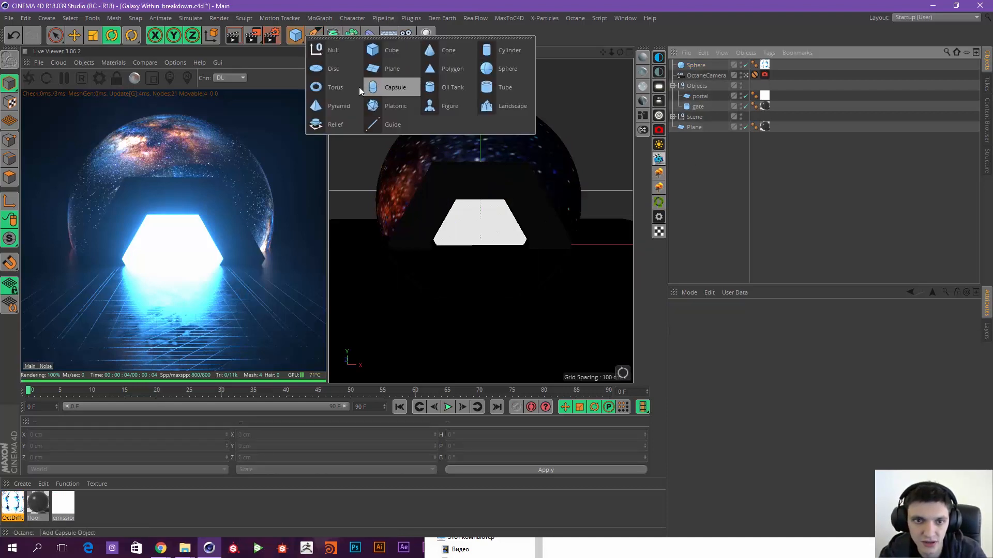
{"action": "left_click", "coordinate": [333, 89]}
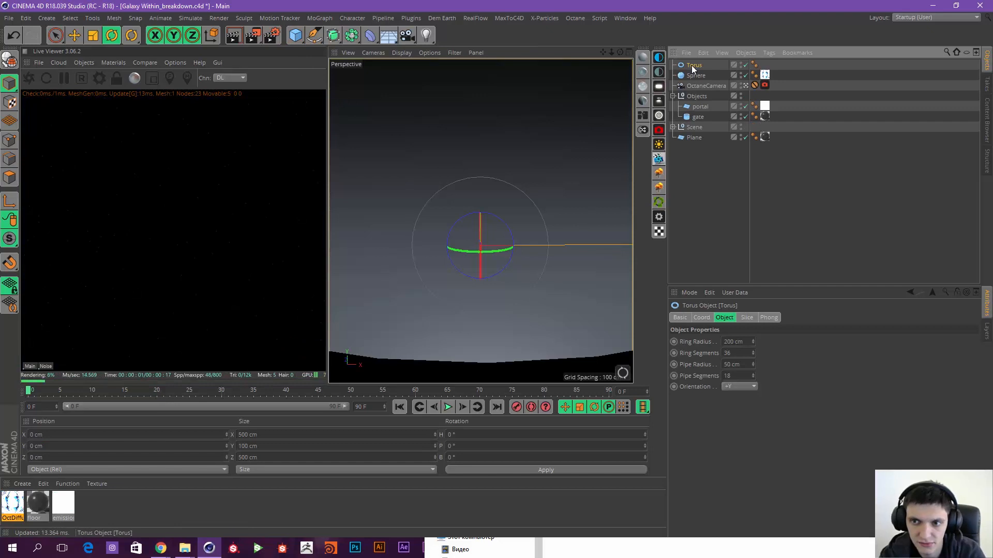
Step: Scale the torus down to about 101 cm wide and move it back to about Z 100 cm, centred on the sphere
{"action": "key", "text": "t"}
{"action": "left_click_drag", "start_coordinate": [519, 221], "coordinate": [279, 336]}
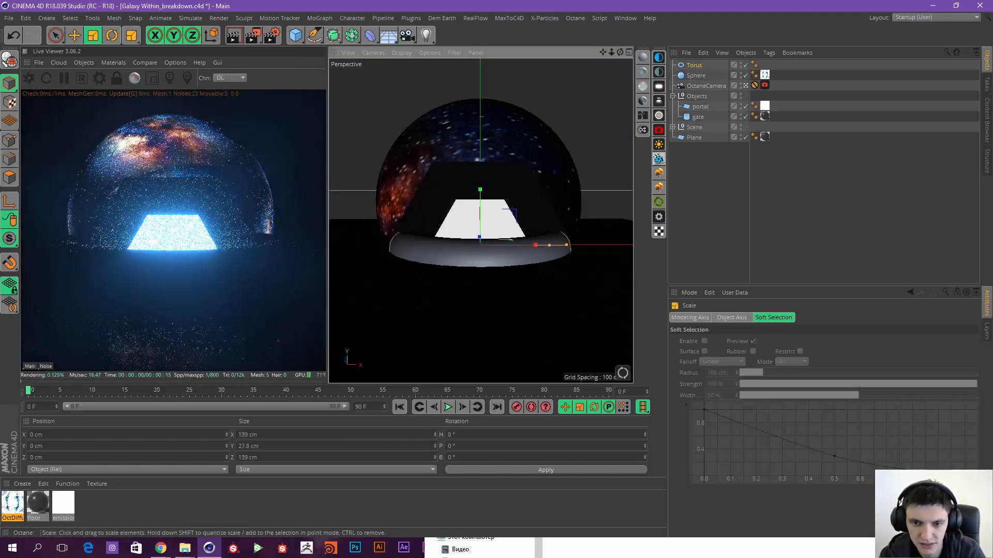
{"action": "middle_click", "coordinate": [552, 188]}
{"action": "middle_click", "coordinate": [553, 189]}
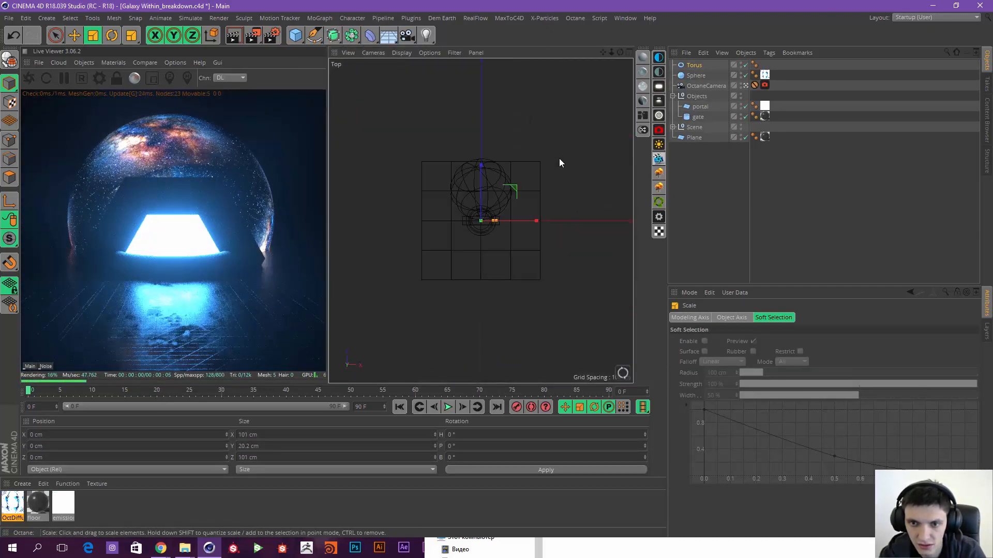
{"action": "scroll", "coordinate": [490, 176], "scroll_direction": "up", "scroll_amount": 4}
{"action": "key", "text": "space"}
{"action": "left_click_drag", "start_coordinate": [461, 216], "coordinate": [467, 135]}
{"action": "middle_click_drag", "start_coordinate": [488, 144], "coordinate": [511, 184], "text": "alt"}
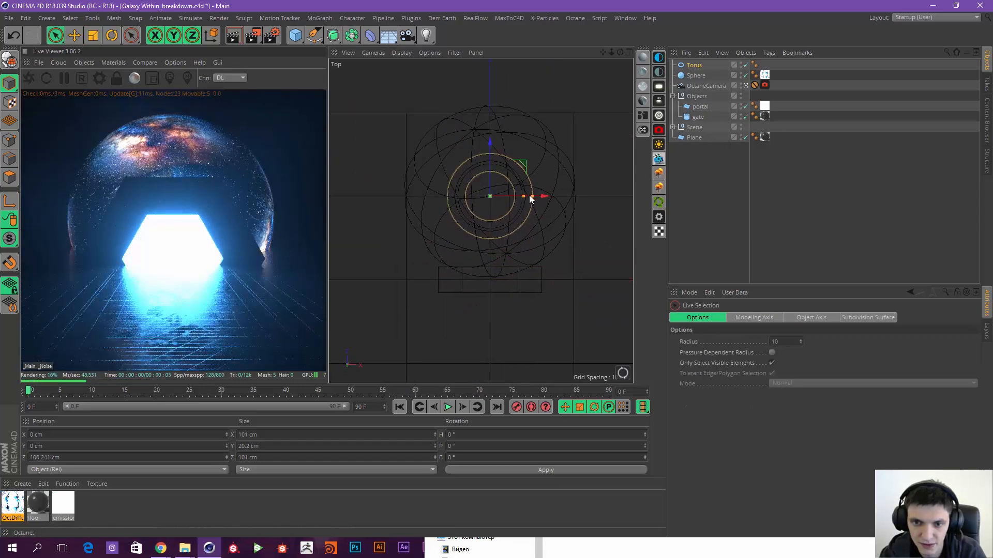
Step: Fit the torus around the sphere with ring radius about 99.3 cm, pipe radius about 3.7 cm, 76 ring segments and 58 pipe segments
{"action": "left_click_drag", "start_coordinate": [531, 196], "coordinate": [576, 197]}
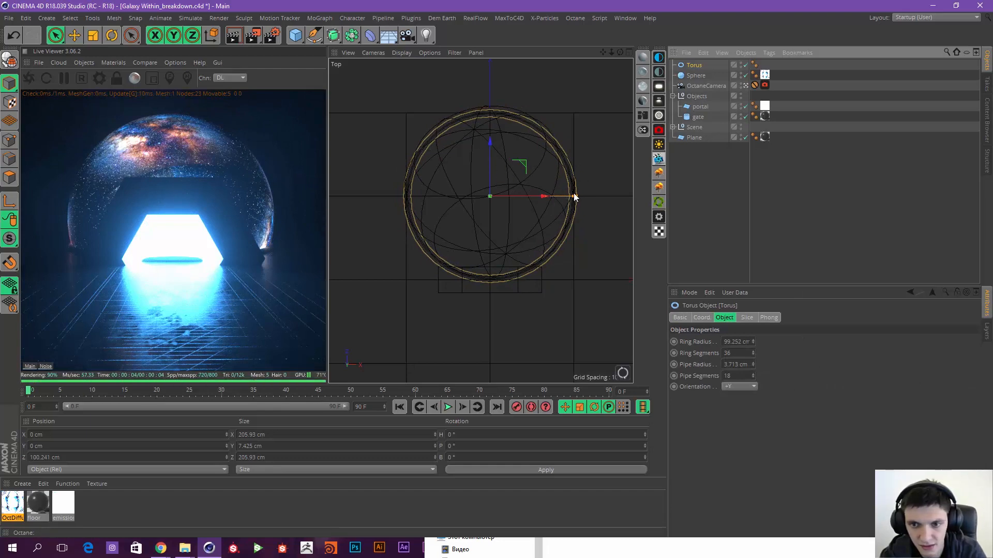
{"action": "left_click_drag", "start_coordinate": [753, 351], "coordinate": [753, 330]}
{"action": "left_click_drag", "start_coordinate": [753, 374], "coordinate": [752, 358]}
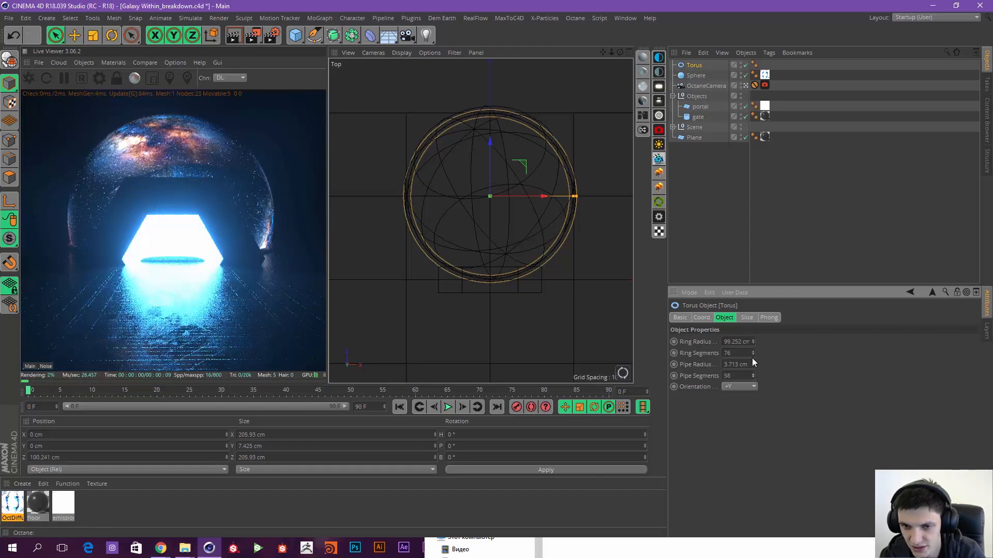
{"action": "left_click_drag", "start_coordinate": [492, 170], "coordinate": [490, 169]}
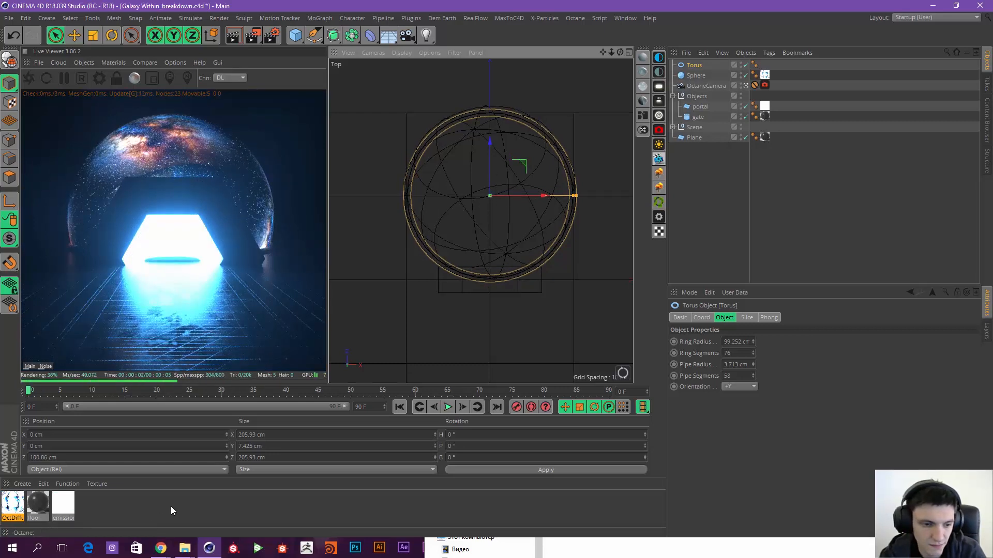
Step: Apply the emission material to the torus and undo the accidental move that follows
{"action": "left_click", "coordinate": [63, 504]}
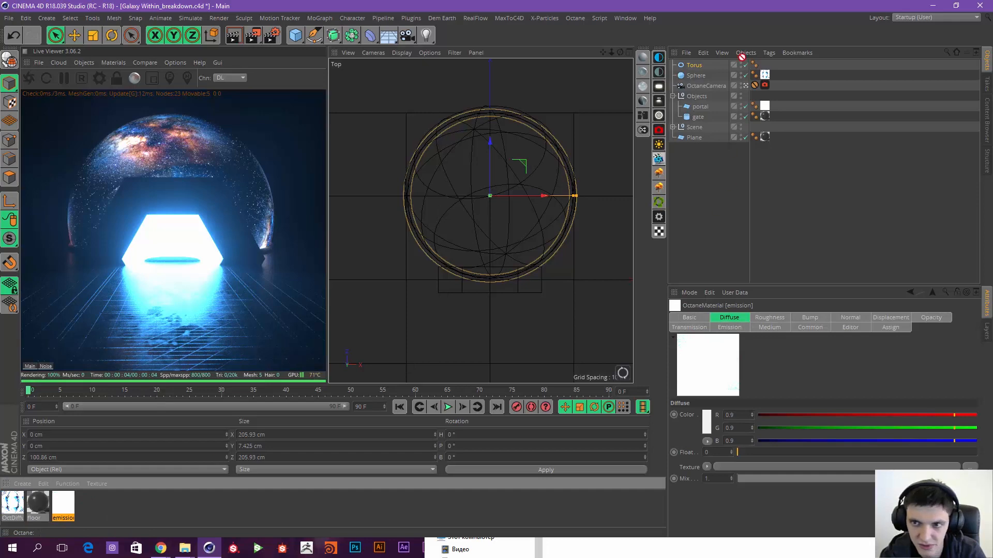
{"action": "left_click_drag", "start_coordinate": [741, 56], "coordinate": [708, 68]}
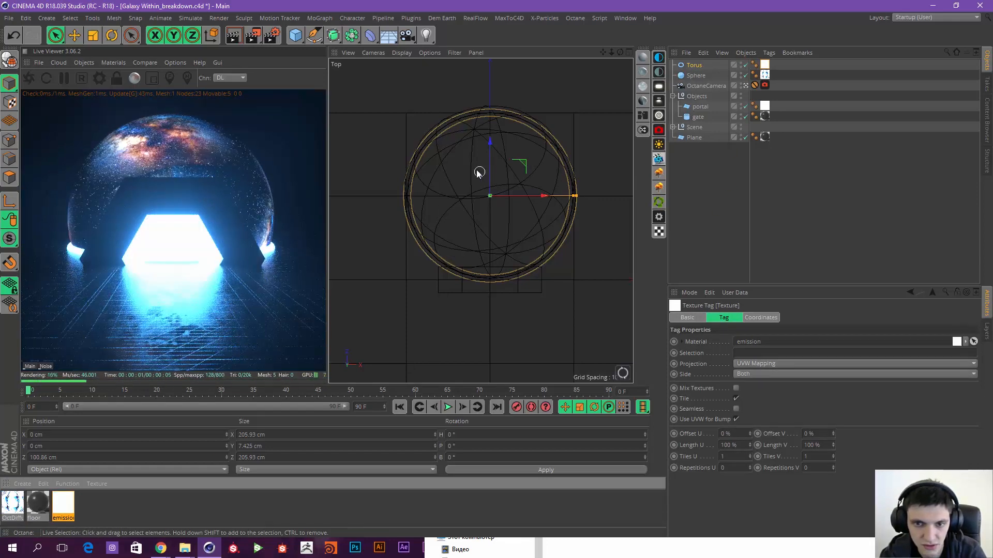
{"action": "left_click_drag", "start_coordinate": [492, 158], "coordinate": [489, 161]}
{"action": "key", "text": "ctrl+z"}
Step: Lower the torus to about Y -1.7 cm and Z 101.6 cm in the perspective view, checking it from outside the camera
{"action": "middle_click", "coordinate": [511, 170]}
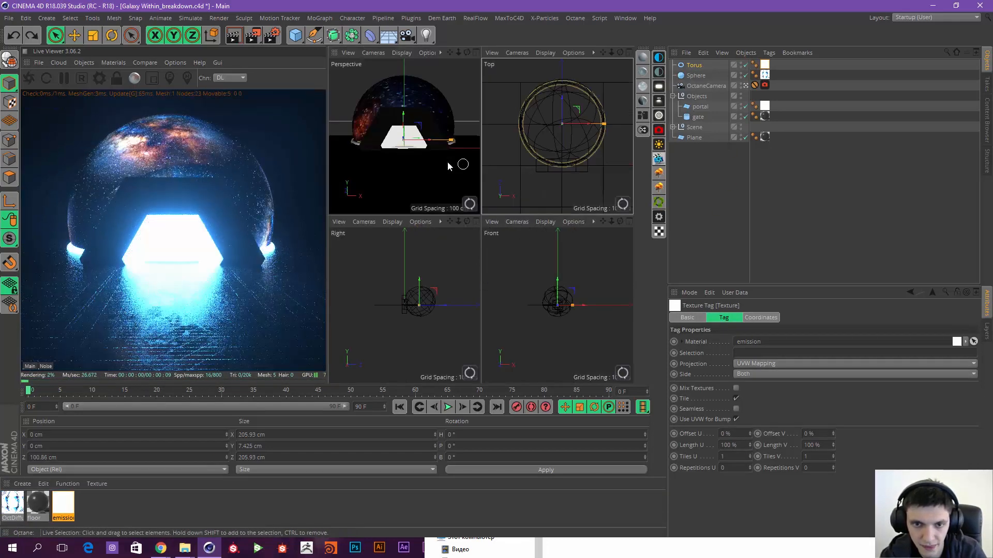
{"action": "middle_click", "coordinate": [449, 166]}
{"action": "left_click", "coordinate": [484, 180]}
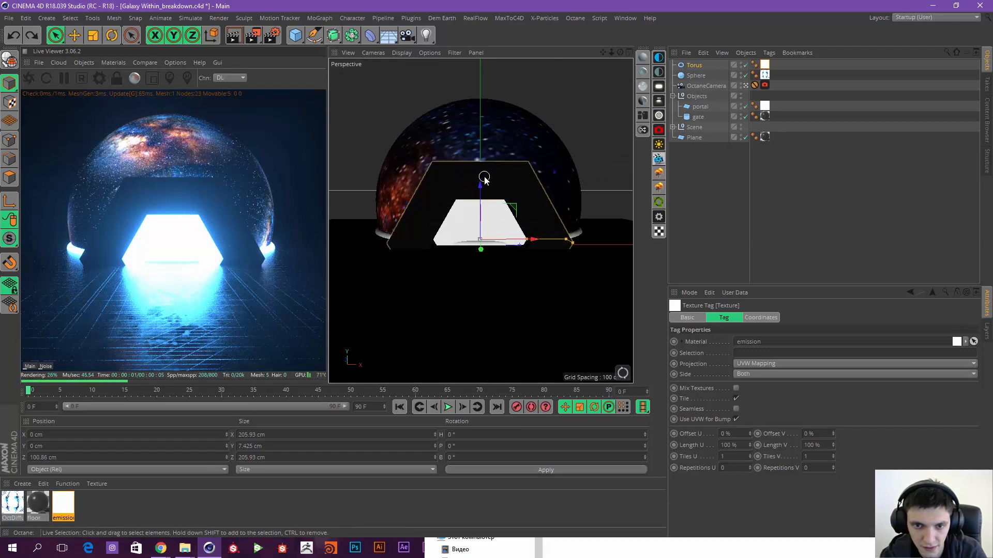
{"action": "left_click", "coordinate": [694, 65]}
{"action": "left_click_drag", "start_coordinate": [480, 176], "coordinate": [481, 180]}
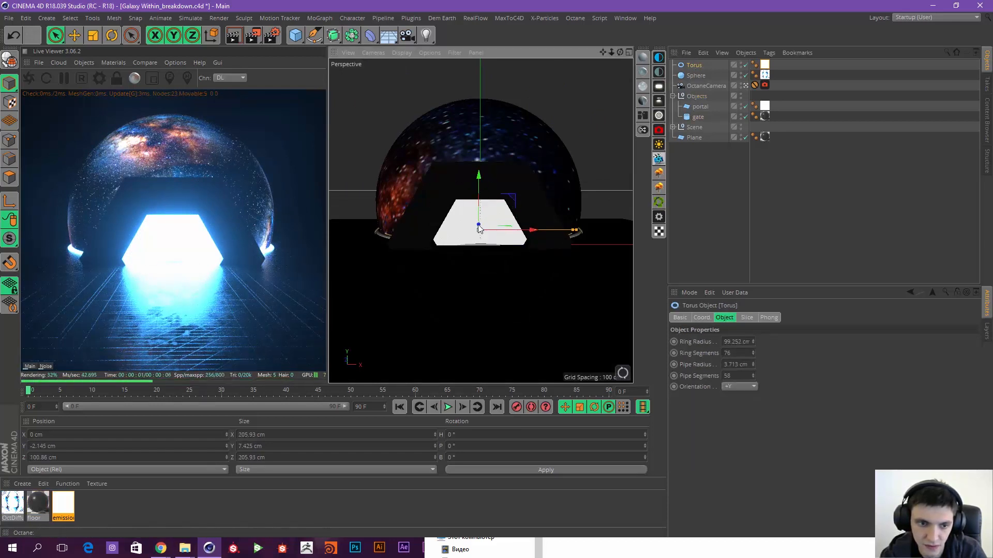
{"action": "left_click_drag", "start_coordinate": [478, 225], "coordinate": [478, 224]}
{"action": "left_click", "coordinate": [746, 86]}
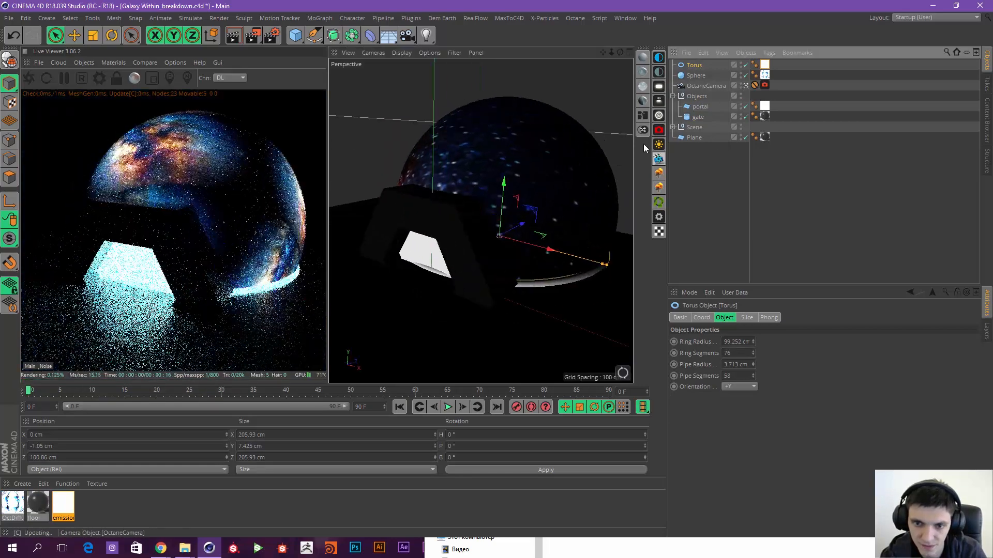
{"action": "left_click_drag", "start_coordinate": [546, 210], "coordinate": [539, 181]}
{"action": "left_click", "coordinate": [746, 86]}
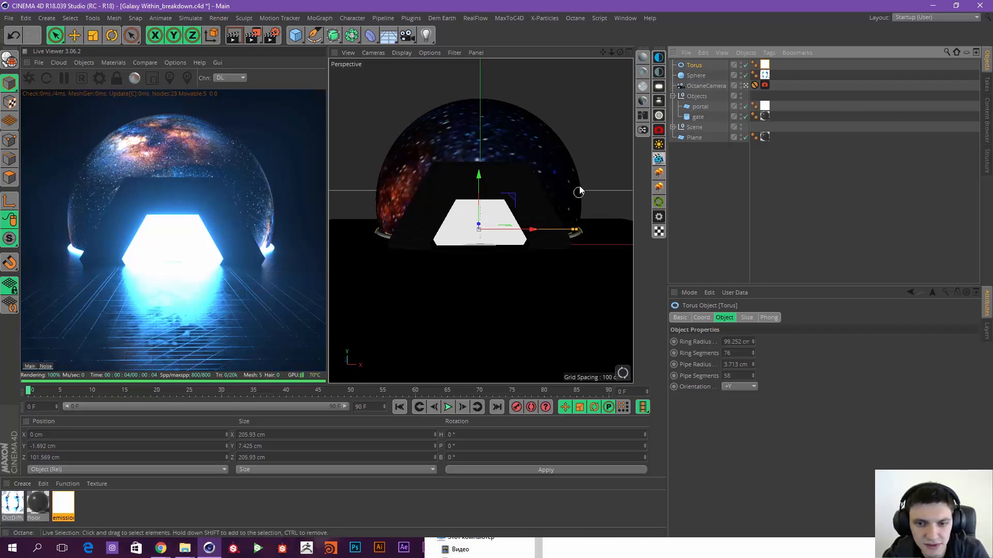
{"action": "left_click", "coordinate": [712, 177]}
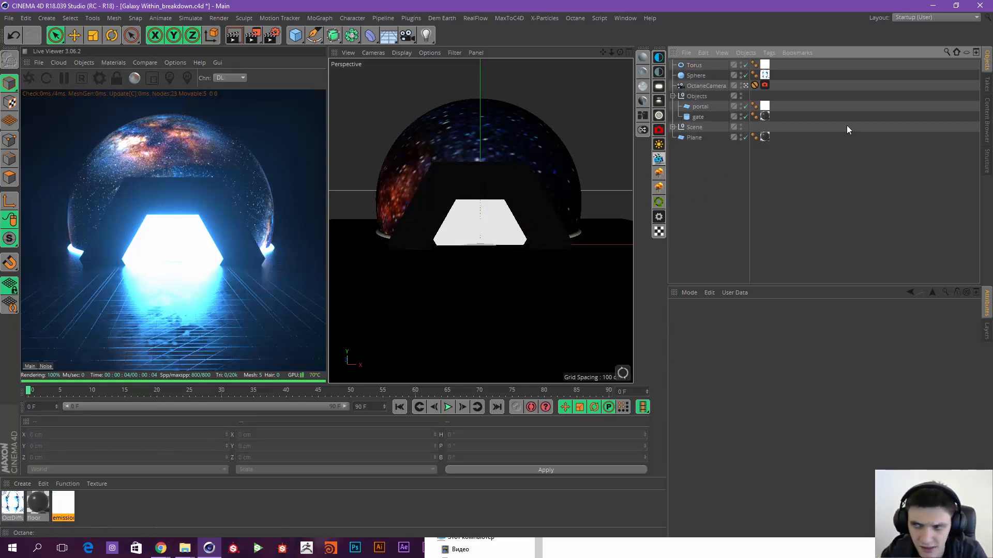
Step: Compare the live render with the reference image Galaxy_within_CC+FX_(AE).png and close the image
{"action": "left_click_drag", "start_coordinate": [992, 18], "coordinate": [549, 33]}
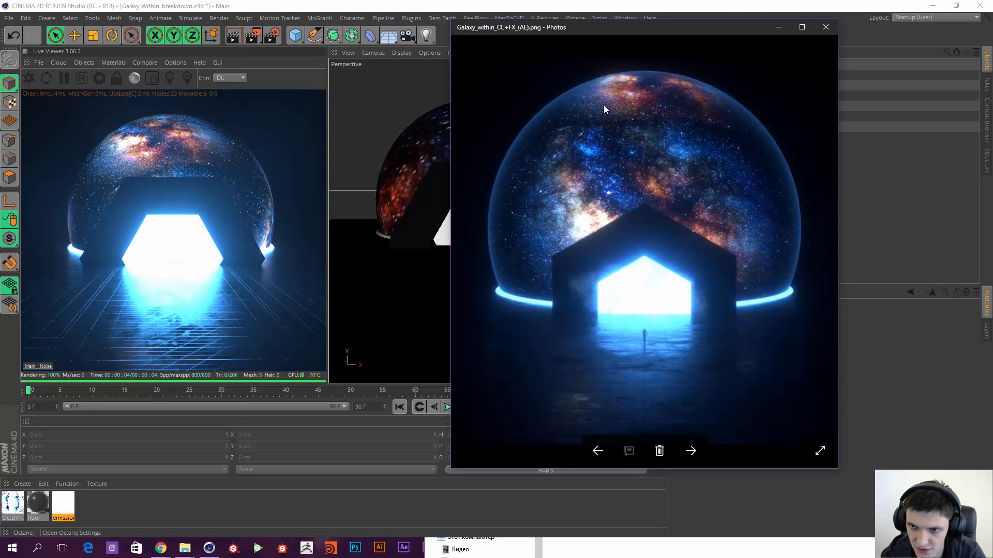
{"action": "left_click", "coordinate": [826, 27]}
{"action": "left_click", "coordinate": [737, 176]}
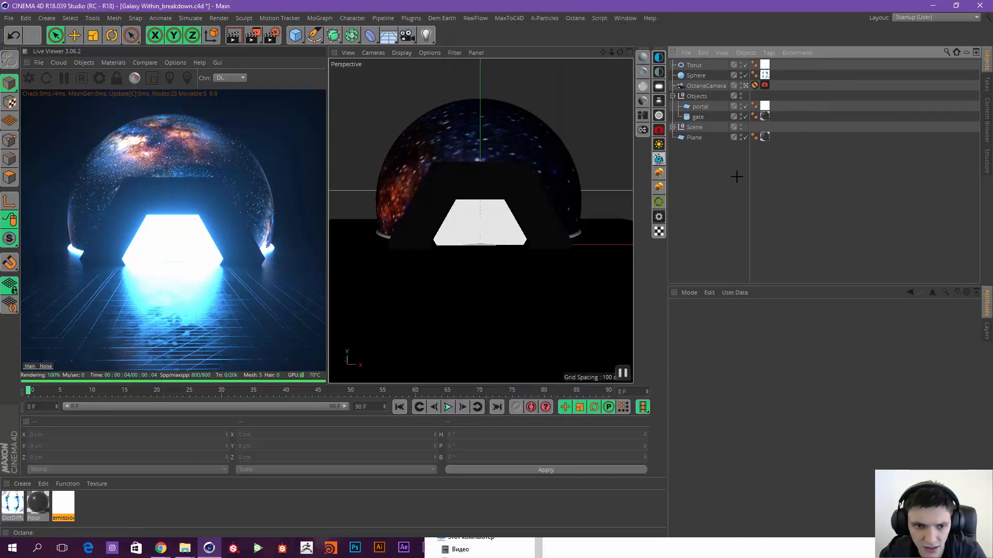
Step: Create a new Octane diffuse material and close its editor
{"action": "left_click", "coordinate": [641, 60]}
{"action": "double_click", "coordinate": [13, 503]}
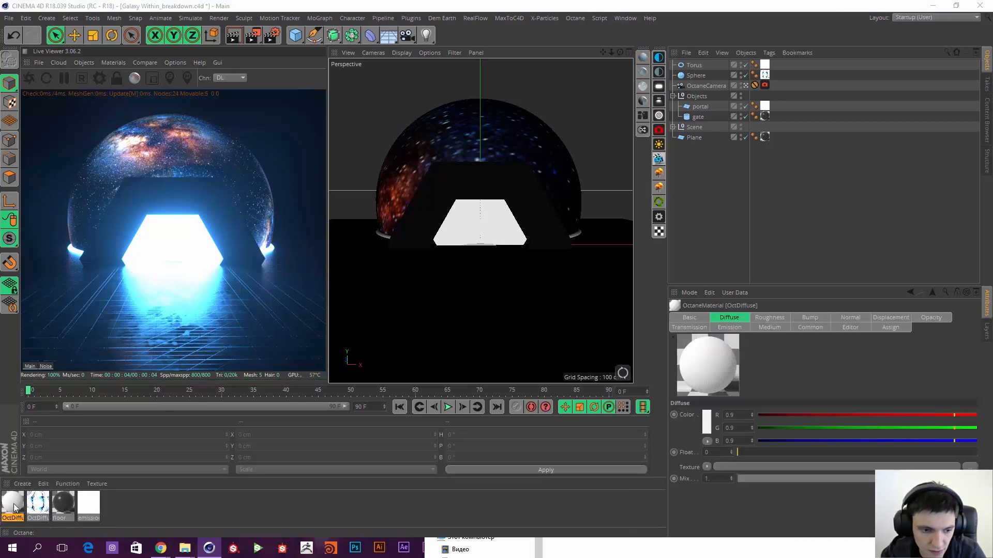
{"action": "left_click", "coordinate": [506, 69]}
Step: Rename the sphere's material as Galaxy and close its editor
{"action": "double_click", "coordinate": [38, 503]}
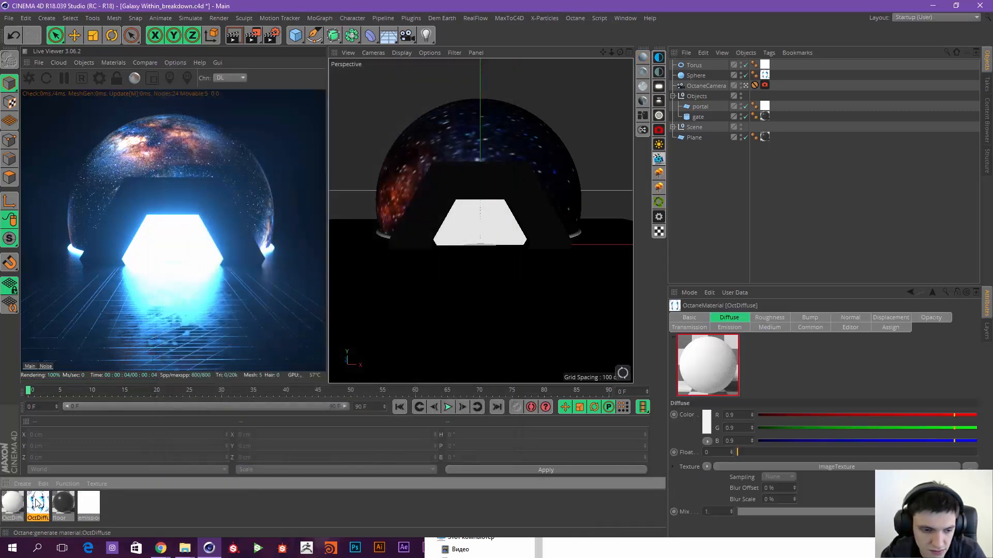
{"action": "double_click", "coordinate": [205, 158]}
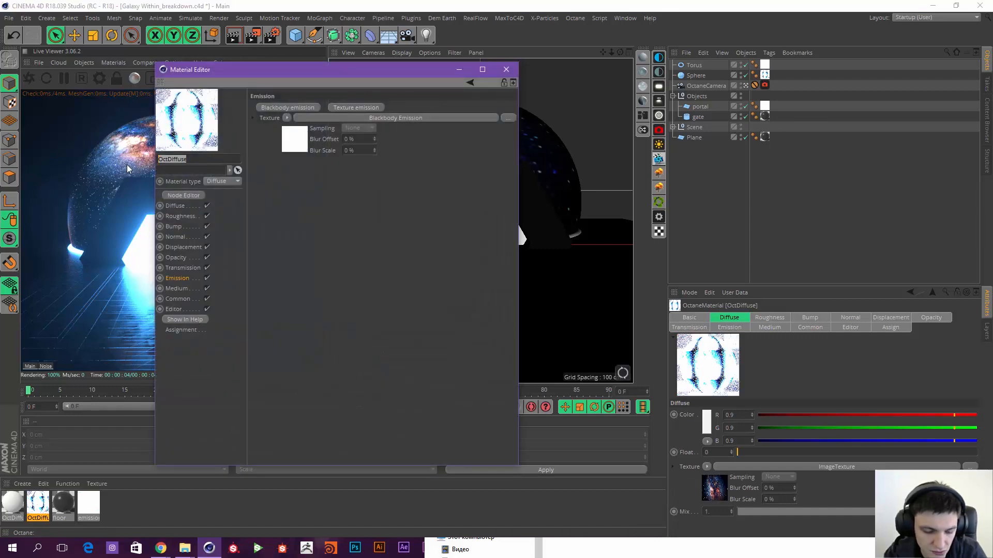
{"action": "type", "text": "Galaxy"}
{"action": "key", "text": "Return"}
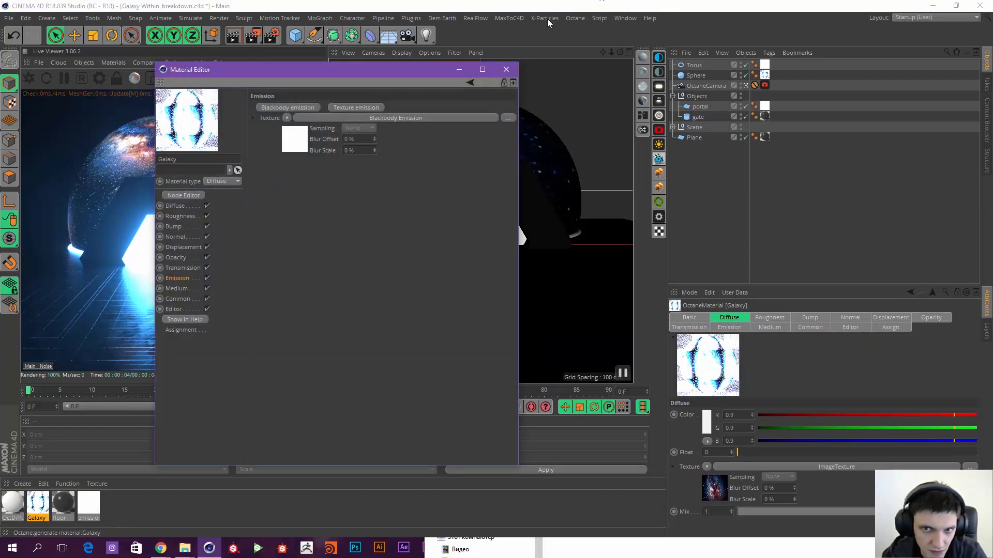
{"action": "left_click", "coordinate": [507, 70]}
Step: Rename the new diffuse material as atmo
{"action": "double_click", "coordinate": [14, 501]}
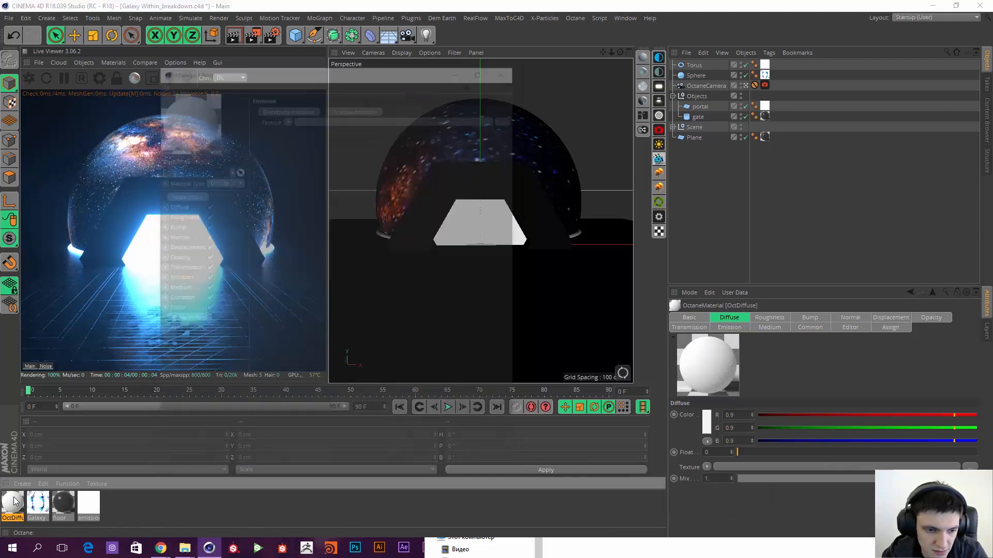
{"action": "type", "text": "atmo"}
{"action": "key", "text": "Return"}
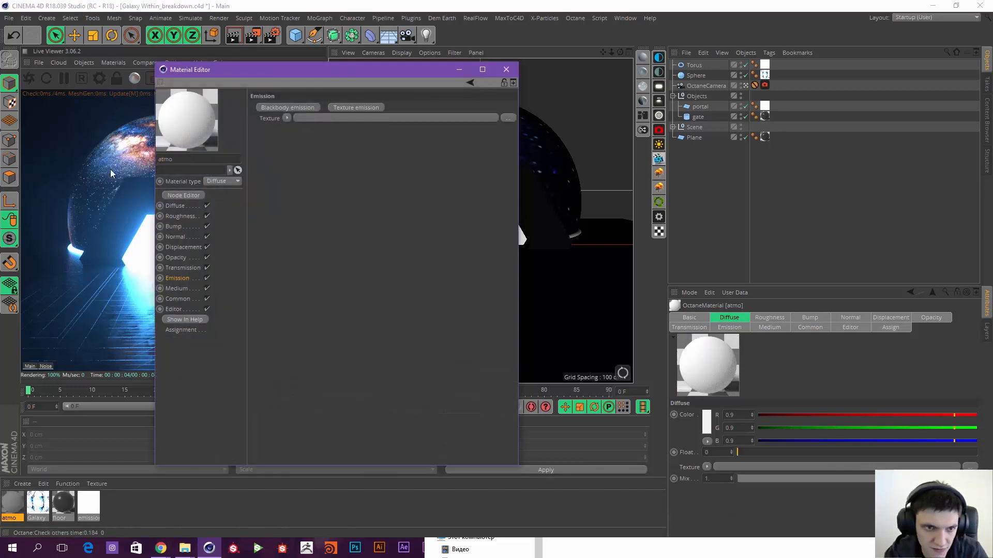
Step: Open the atmo material's node graph and position its node with free space beside it
{"action": "left_click", "coordinate": [186, 196]}
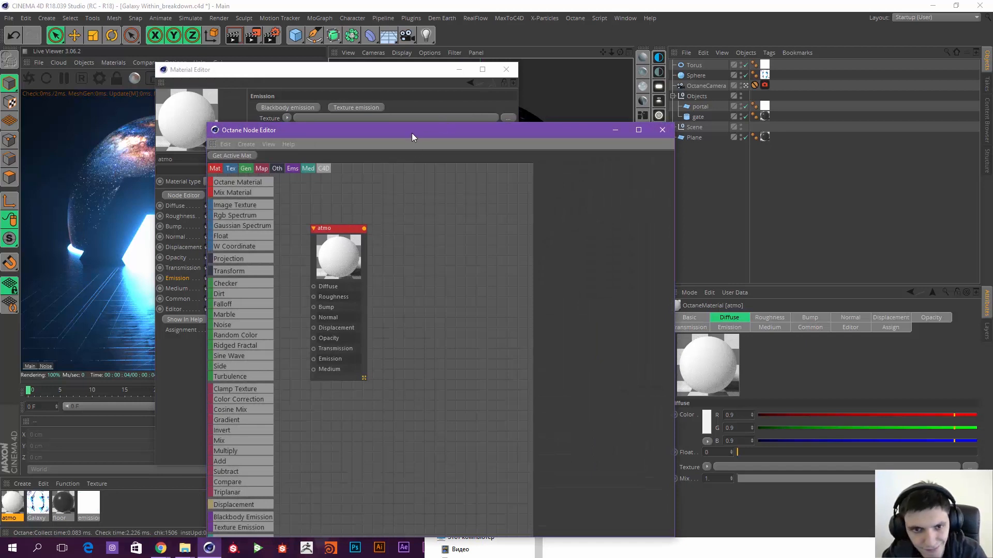
{"action": "left_click_drag", "start_coordinate": [412, 136], "coordinate": [409, 83]}
{"action": "left_click_drag", "start_coordinate": [347, 205], "coordinate": [436, 197]}
{"action": "middle_click_drag", "start_coordinate": [357, 188], "coordinate": [367, 192]}
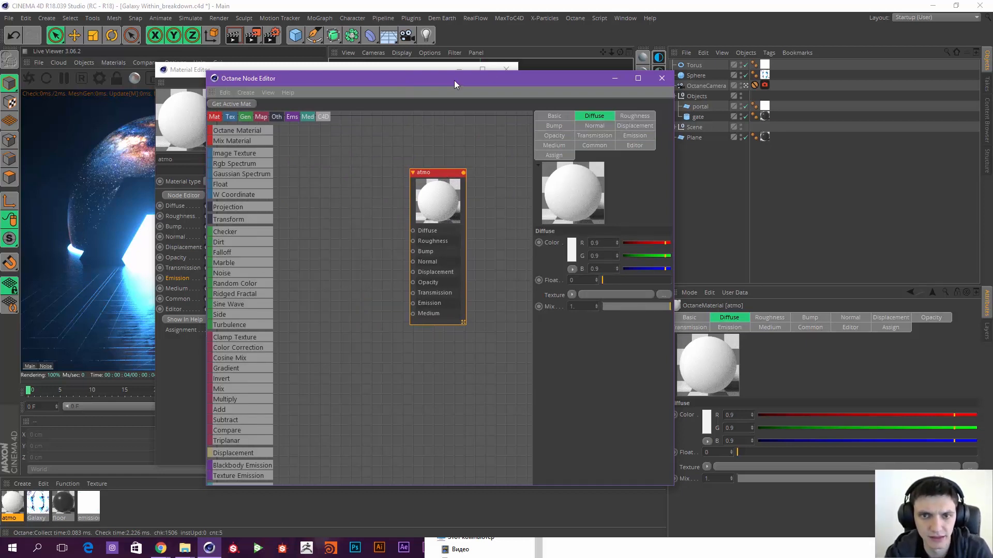
{"action": "left_click", "coordinate": [502, 67]}
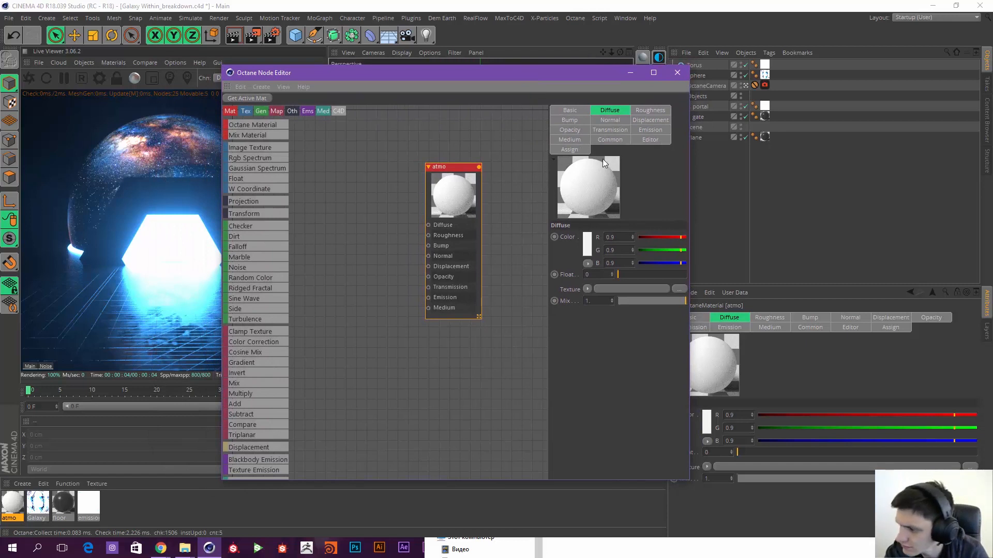
{"action": "left_click", "coordinate": [247, 460]}
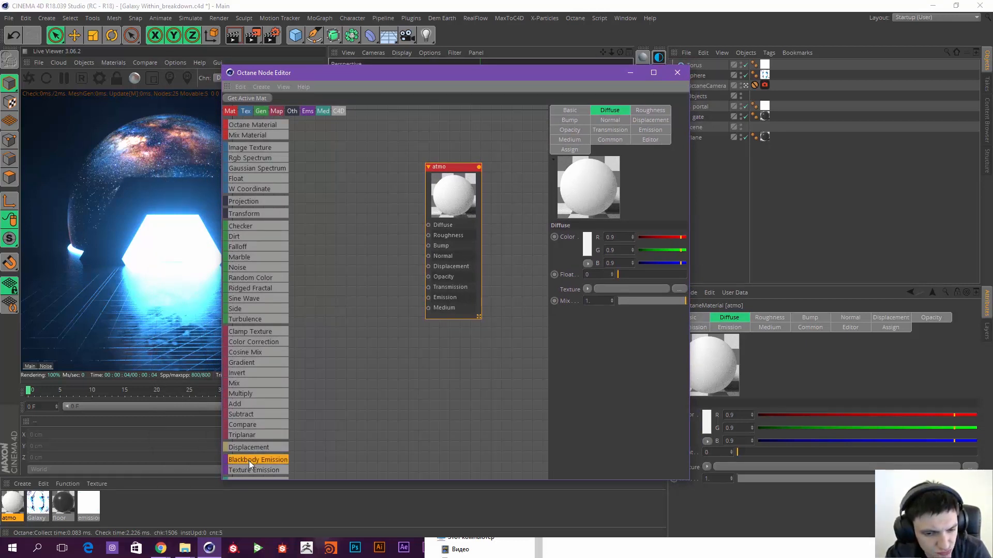
{"action": "scroll", "coordinate": [401, 165], "scroll_direction": "down", "scroll_amount": 1}
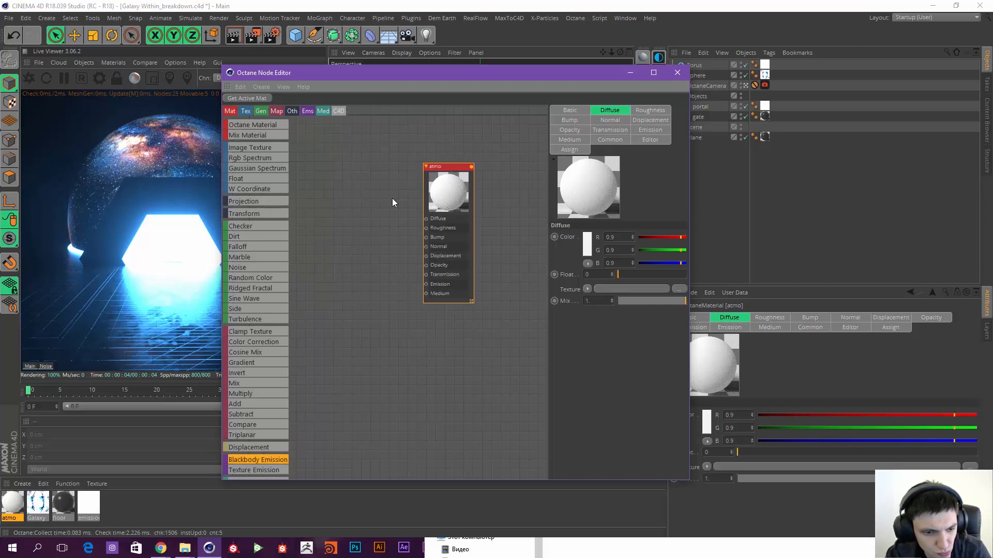
{"action": "middle_click_drag", "start_coordinate": [391, 198], "coordinate": [401, 200]}
Step: Add the emission material to the atmo node graph and arrange the two material nodes
{"action": "left_click", "coordinate": [89, 506]}
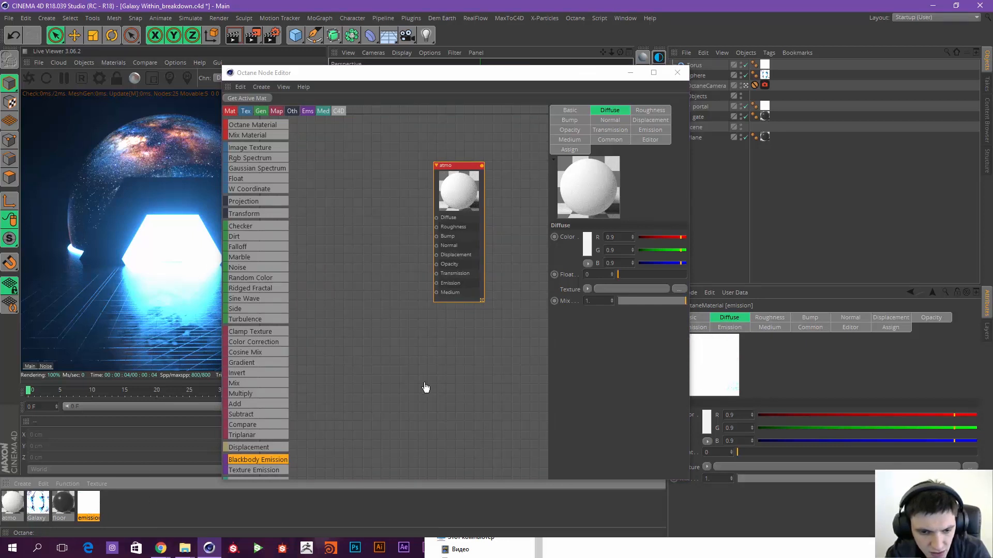
{"action": "left_click_drag", "start_coordinate": [426, 388], "coordinate": [425, 388]}
{"action": "middle_click_drag", "start_coordinate": [460, 354], "coordinate": [405, 336]}
{"action": "scroll", "coordinate": [405, 337], "scroll_direction": "down", "scroll_amount": 4}
{"action": "left_click_drag", "start_coordinate": [439, 234], "coordinate": [467, 191]}
Step: Duplicate the emission material's RgbSpectrum, FloatTexture and Blackbody Emission nodes next to the atmo material node
{"action": "left_click_drag", "start_coordinate": [398, 281], "coordinate": [324, 390]}
{"action": "middle_click_drag", "start_coordinate": [378, 302], "coordinate": [402, 313]}
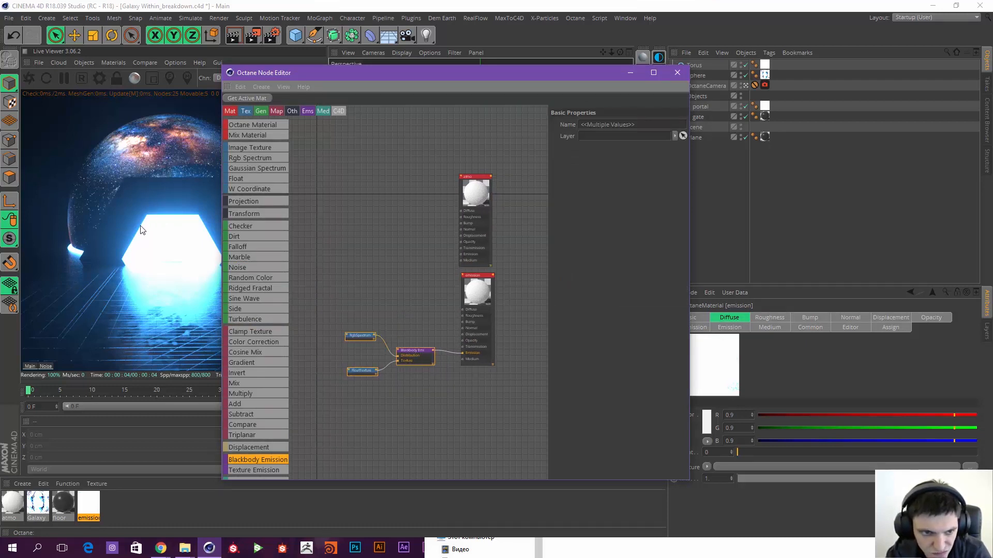
{"action": "middle_click_drag", "start_coordinate": [377, 260], "coordinate": [391, 268]}
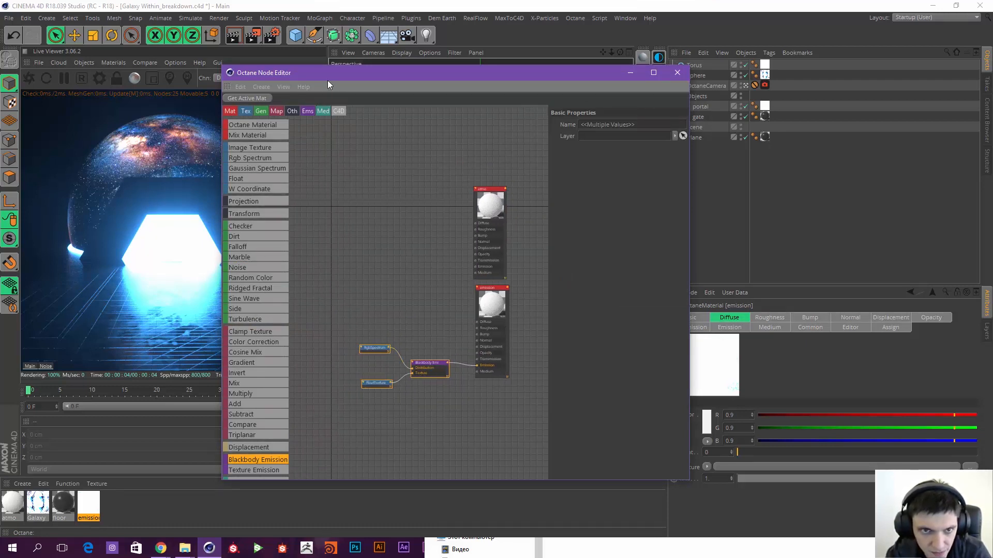
{"action": "left_click_drag", "start_coordinate": [329, 76], "coordinate": [356, 66]}
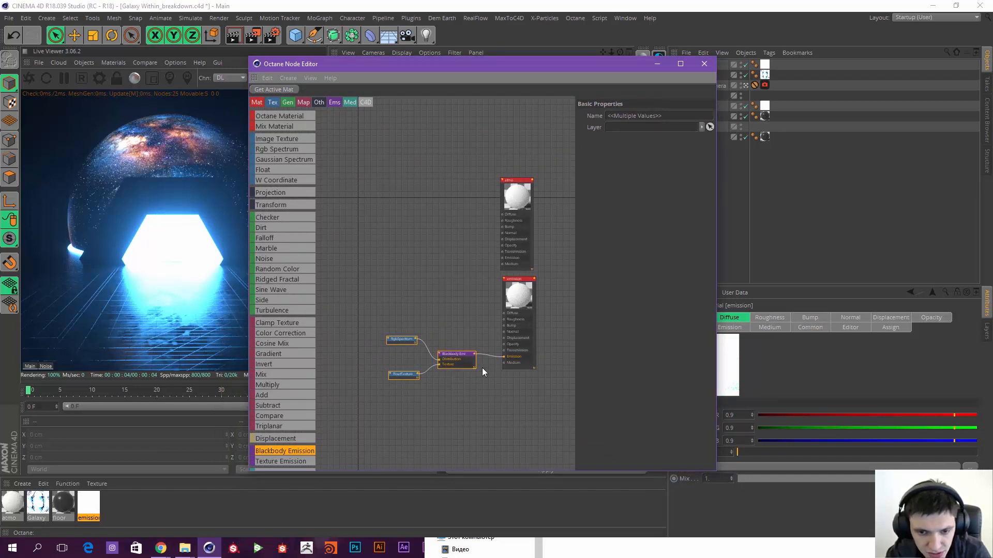
{"action": "scroll", "coordinate": [451, 331], "scroll_direction": "up", "scroll_amount": 2}
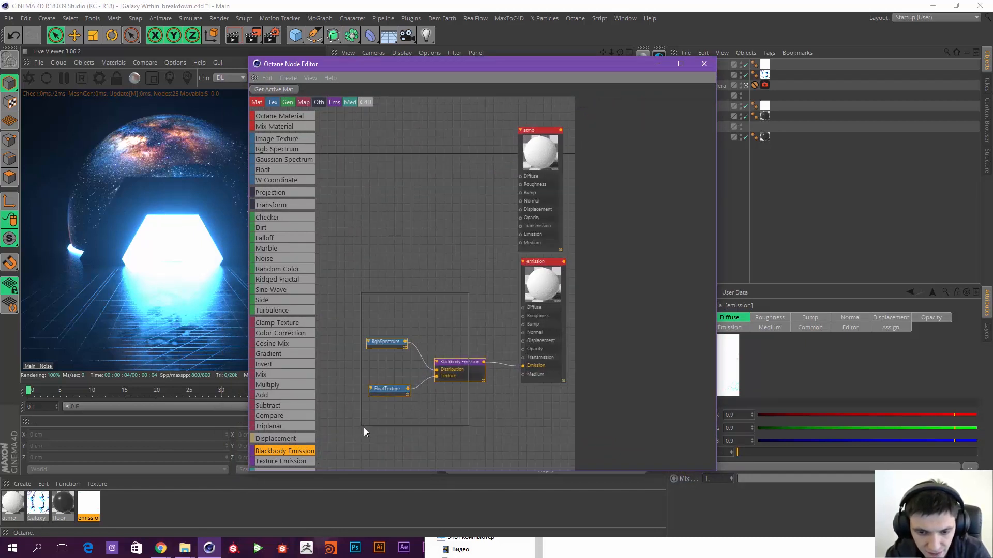
{"action": "left_click_drag", "start_coordinate": [364, 427], "coordinate": [365, 426]}
{"action": "left_click", "coordinate": [491, 295]}
{"action": "left_click_drag", "start_coordinate": [495, 294], "coordinate": [380, 403]}
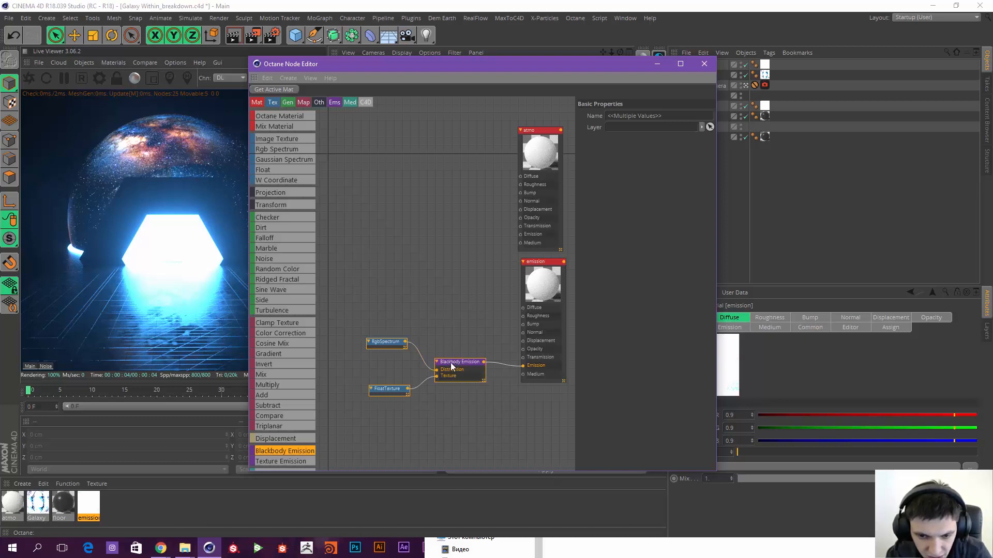
{"action": "left_click_drag", "start_coordinate": [451, 363], "coordinate": [435, 223], "text": "ctrl"}
Step: Connect the duplicated Blackbody Emission node to the atmo material's Emission input
{"action": "left_click", "coordinate": [460, 191]}
{"action": "scroll", "coordinate": [473, 226], "scroll_direction": "up", "scroll_amount": 1}
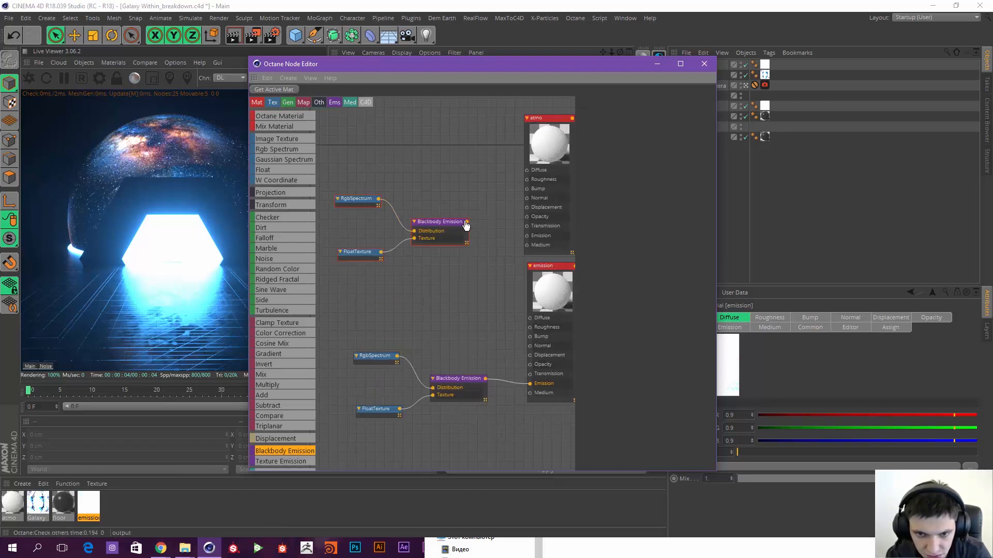
{"action": "left_click_drag", "start_coordinate": [465, 225], "coordinate": [527, 235]}
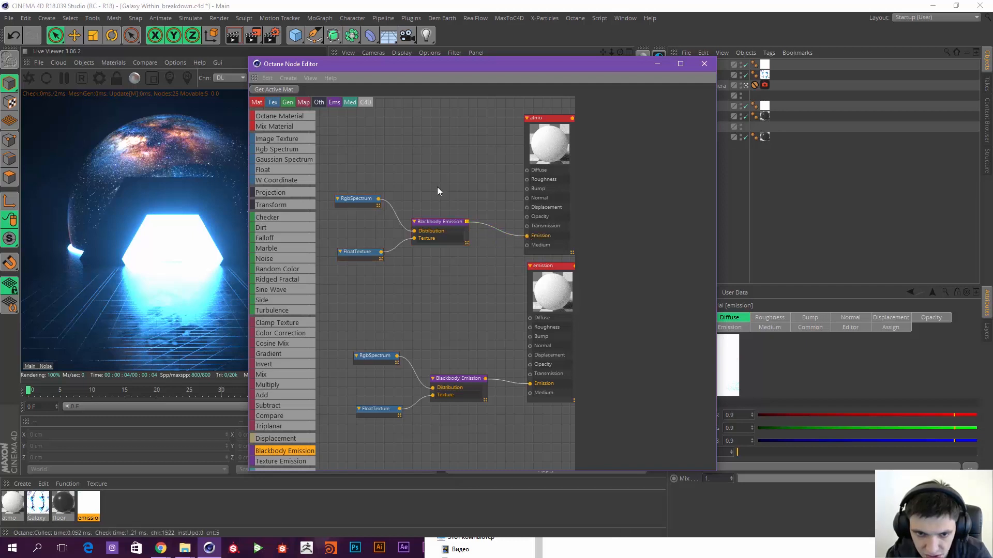
Step: Reopen the atmo material's node graph on its own and apply the atmo material to the Sphere object
{"action": "middle_click_drag", "start_coordinate": [430, 287], "coordinate": [411, 292]}
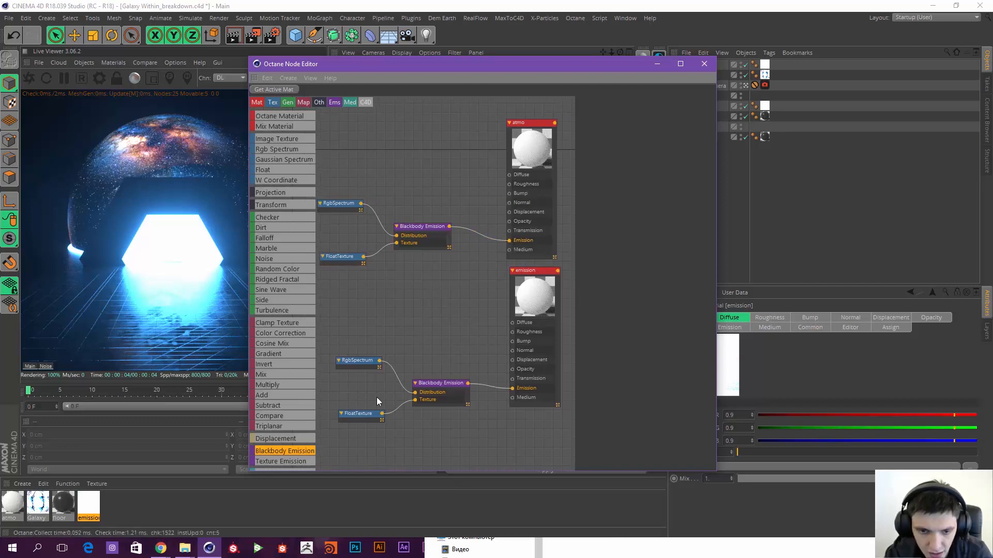
{"action": "left_click", "coordinate": [13, 503]}
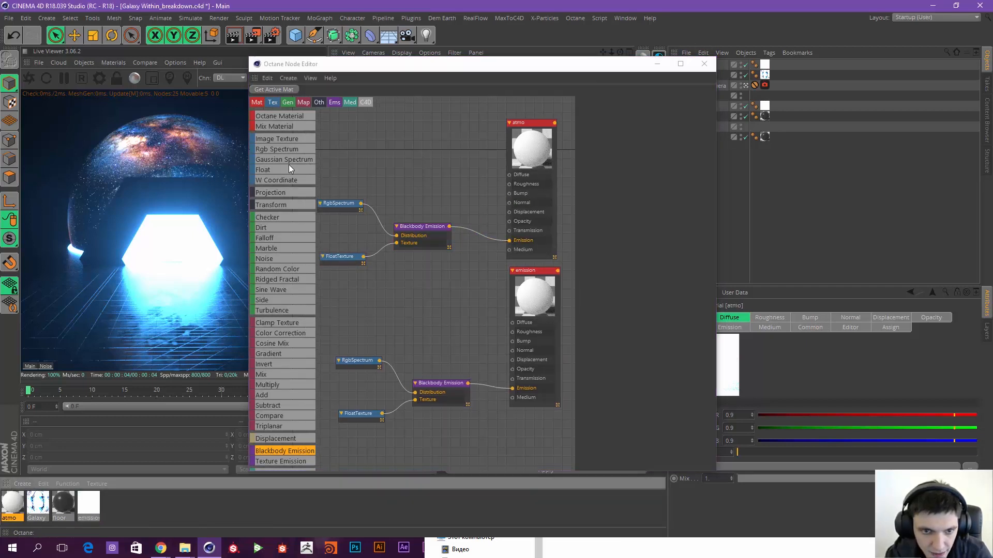
{"action": "double_click", "coordinate": [13, 513]}
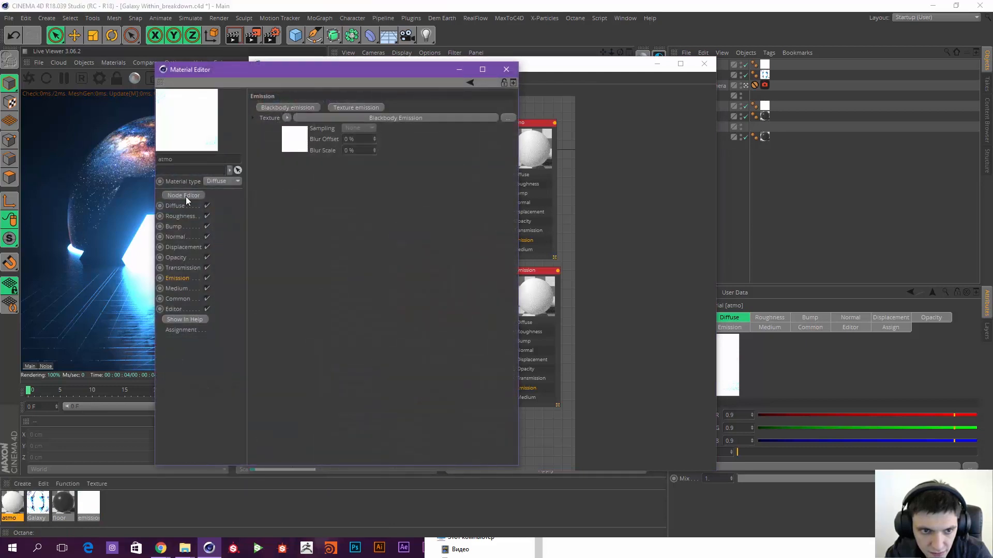
{"action": "left_click", "coordinate": [509, 69]}
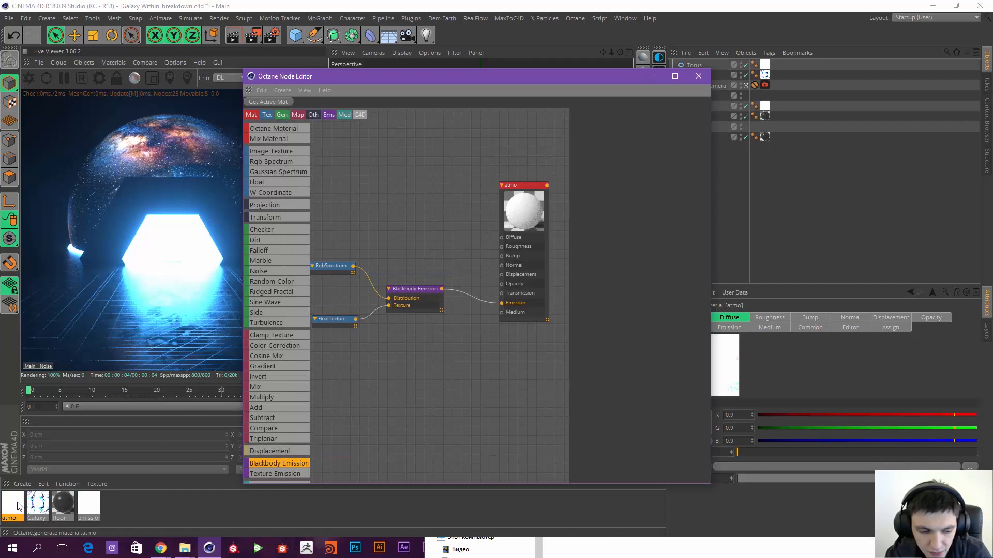
{"action": "left_click_drag", "start_coordinate": [17, 505], "coordinate": [799, 83]}
{"action": "left_click_drag", "start_coordinate": [701, 67], "coordinate": [703, 75]}
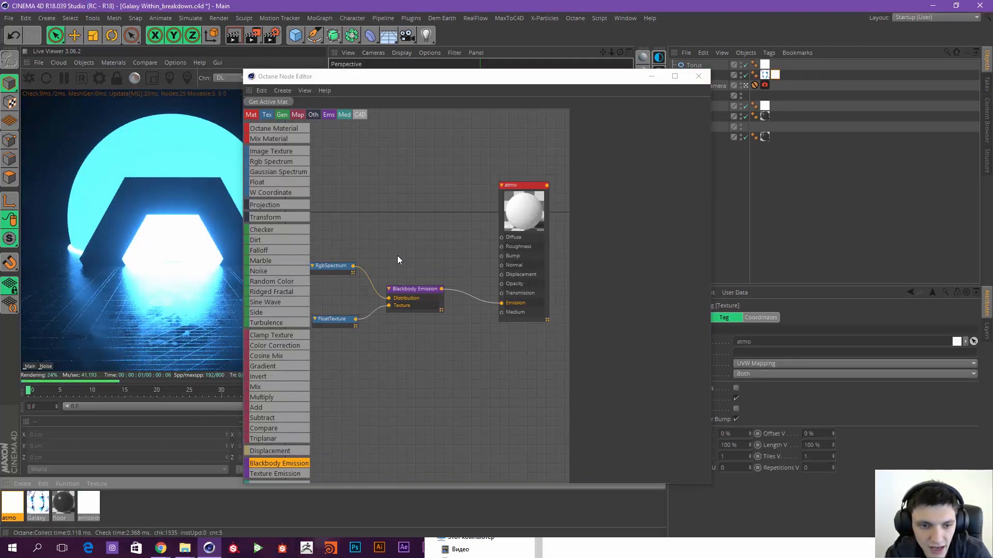
Step: Add a Falloff node to the atmo node graph and connect it to the material's Opacity input
{"action": "scroll", "coordinate": [396, 263], "scroll_direction": "up", "scroll_amount": 1}
{"action": "left_click_drag", "start_coordinate": [266, 249], "coordinate": [433, 243]}
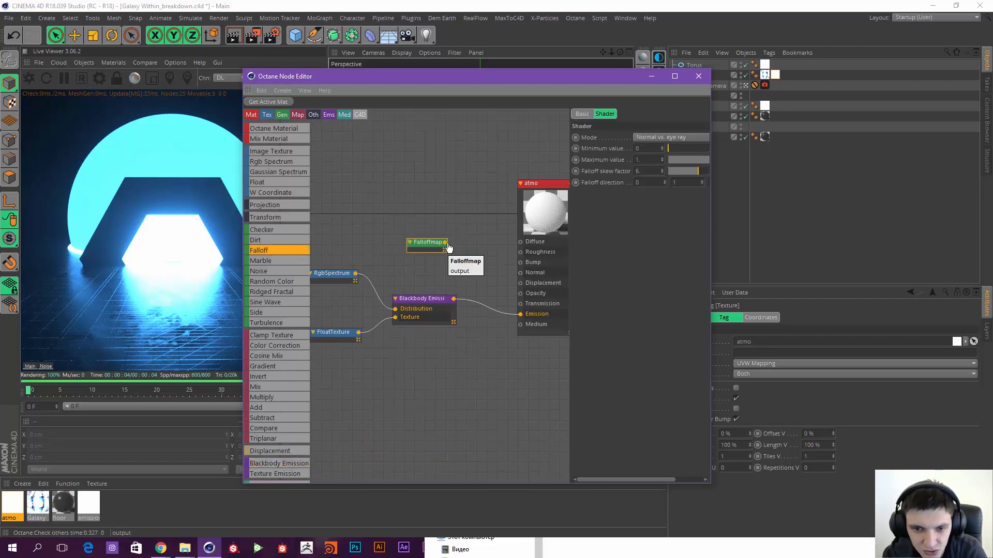
{"action": "left_click_drag", "start_coordinate": [448, 249], "coordinate": [517, 300]}
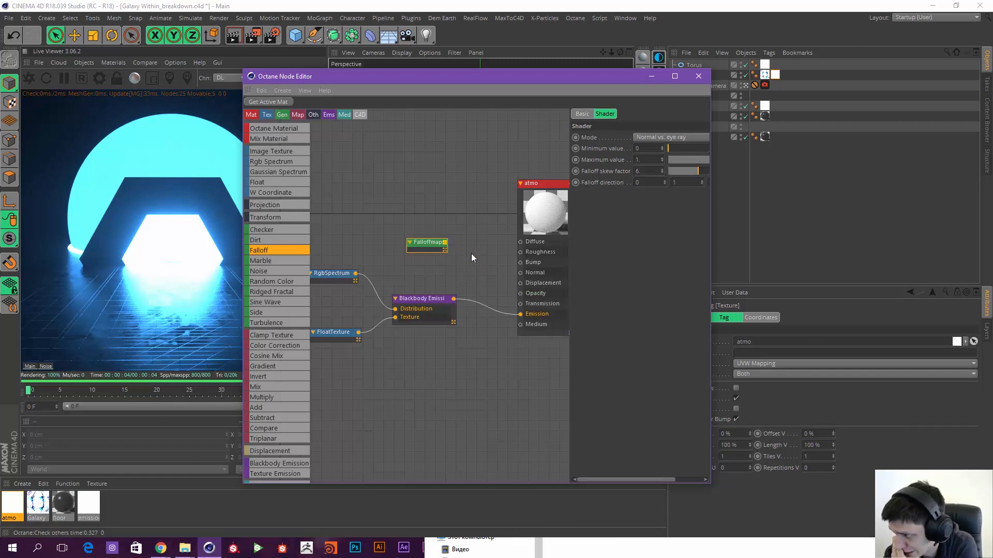
{"action": "left_click_drag", "start_coordinate": [445, 242], "coordinate": [520, 294]}
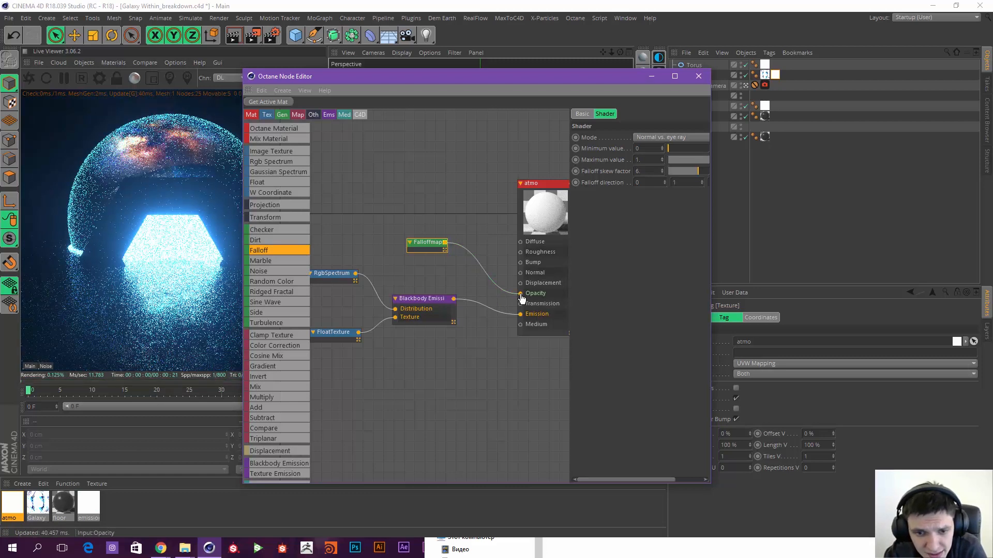
Step: Raise the falloff map's skew factor to about 12.28 so the atmosphere glow narrows to the sphere's rim
{"action": "left_click", "coordinate": [429, 248]}
{"action": "middle_click_drag", "start_coordinate": [427, 233], "coordinate": [414, 241]}
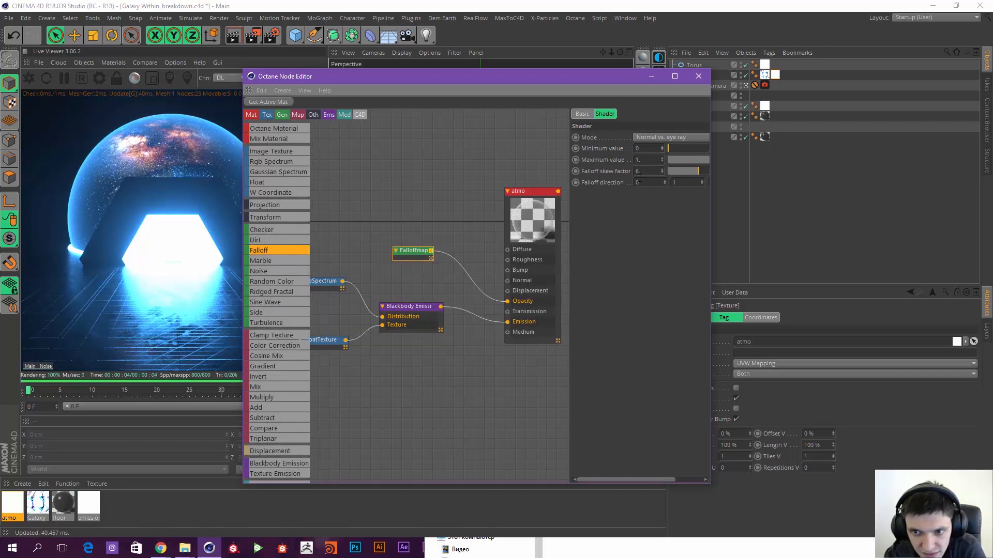
{"action": "left_click_drag", "start_coordinate": [697, 172], "coordinate": [725, 172]}
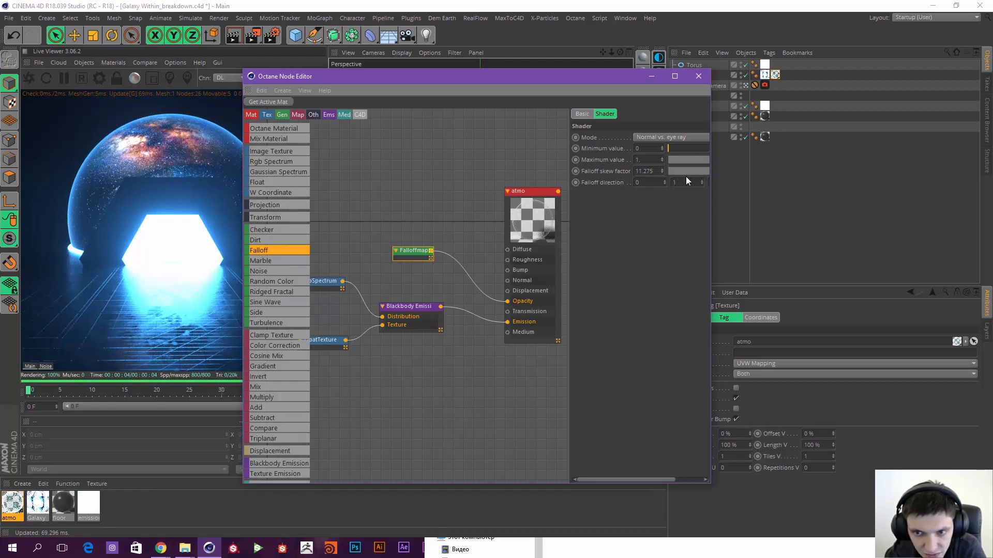
{"action": "left_click", "coordinate": [681, 172]}
{"action": "left_click_drag", "start_coordinate": [681, 171], "coordinate": [715, 172]}
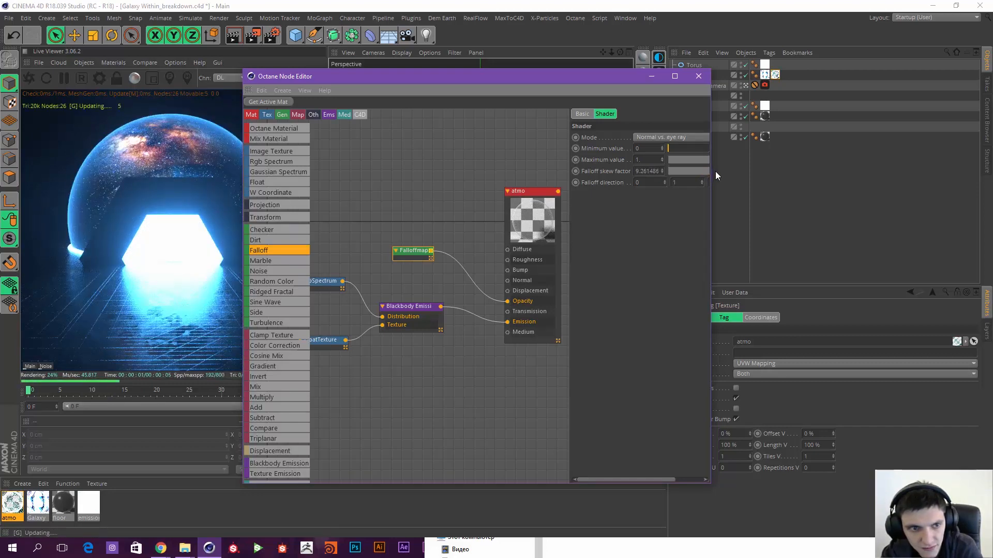
{"action": "left_click_drag", "start_coordinate": [413, 79], "coordinate": [526, 60]}
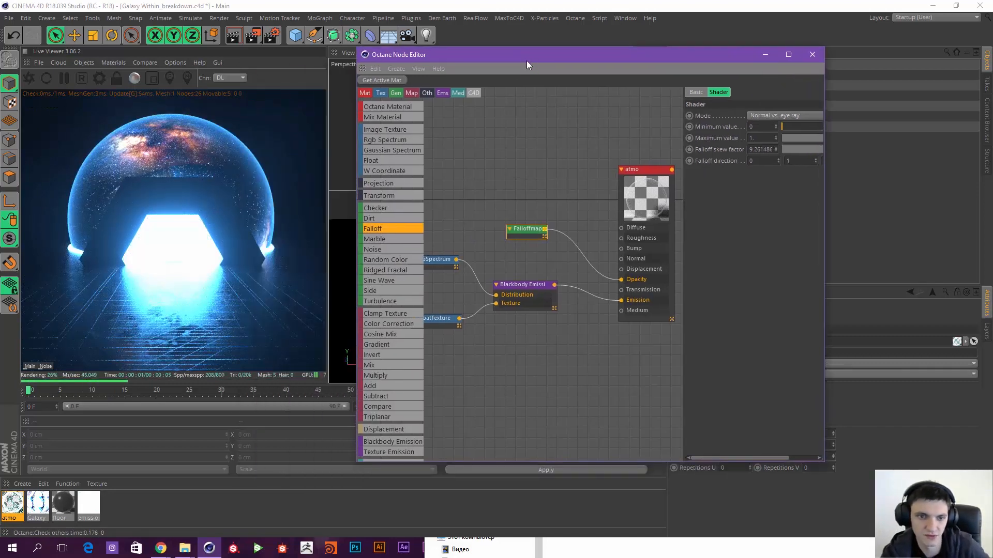
{"action": "left_click_drag", "start_coordinate": [807, 148], "coordinate": [845, 146]}
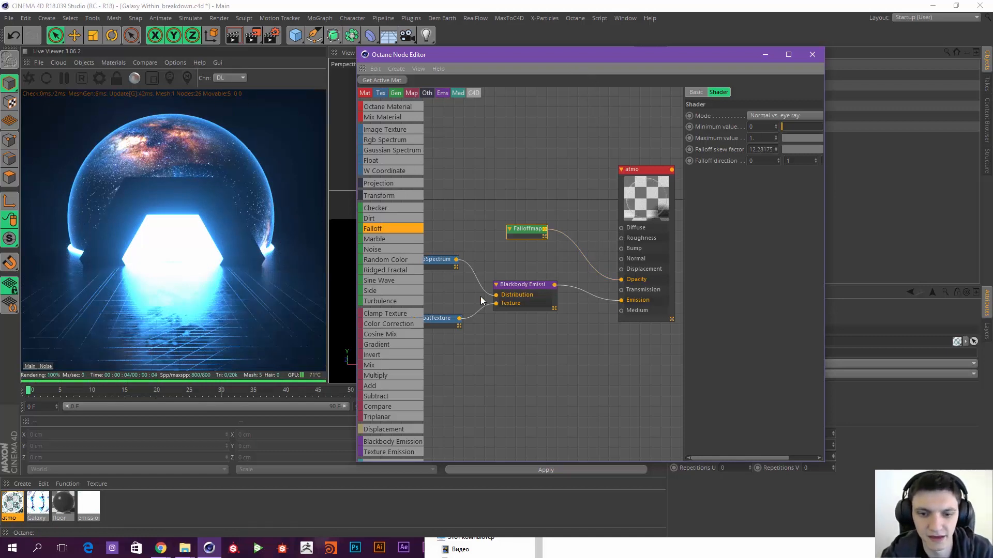
Step: Set the FloatTexture feeding the atmo material's Blackbody Emission to 0.2 and close the node graph
{"action": "middle_click_drag", "start_coordinate": [481, 297], "coordinate": [498, 294]}
{"action": "left_click", "coordinate": [548, 294]}
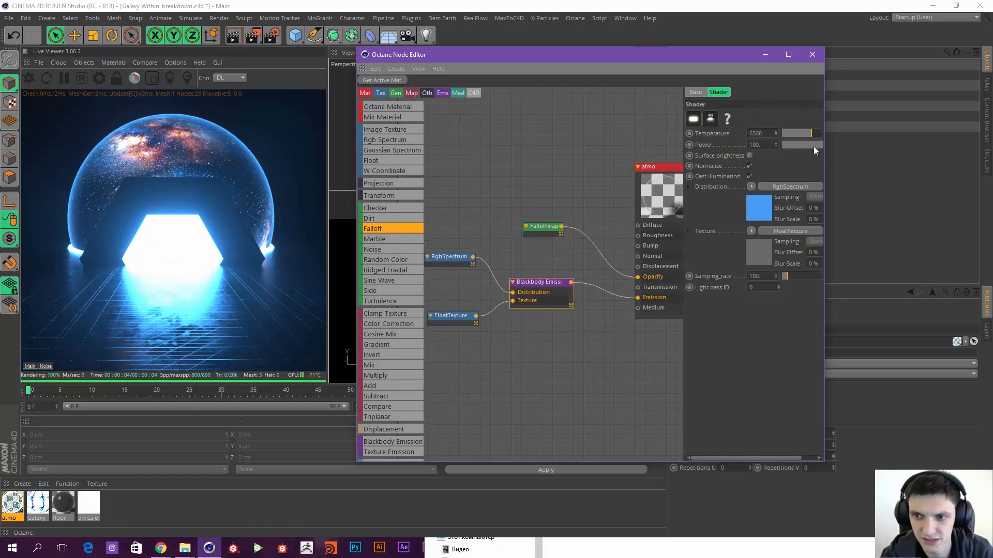
{"action": "left_click_drag", "start_coordinate": [818, 145], "coordinate": [830, 145]}
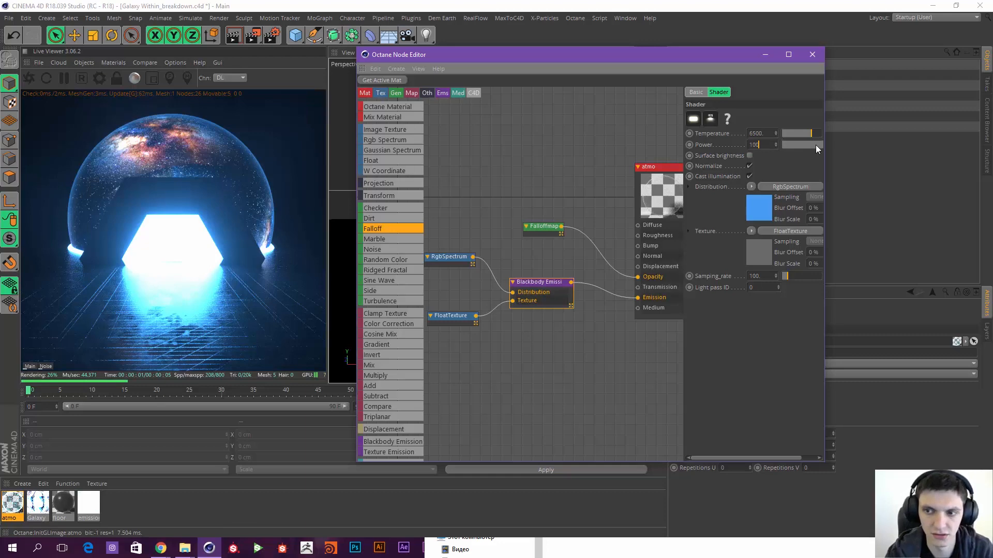
{"action": "left_click", "coordinate": [470, 313]}
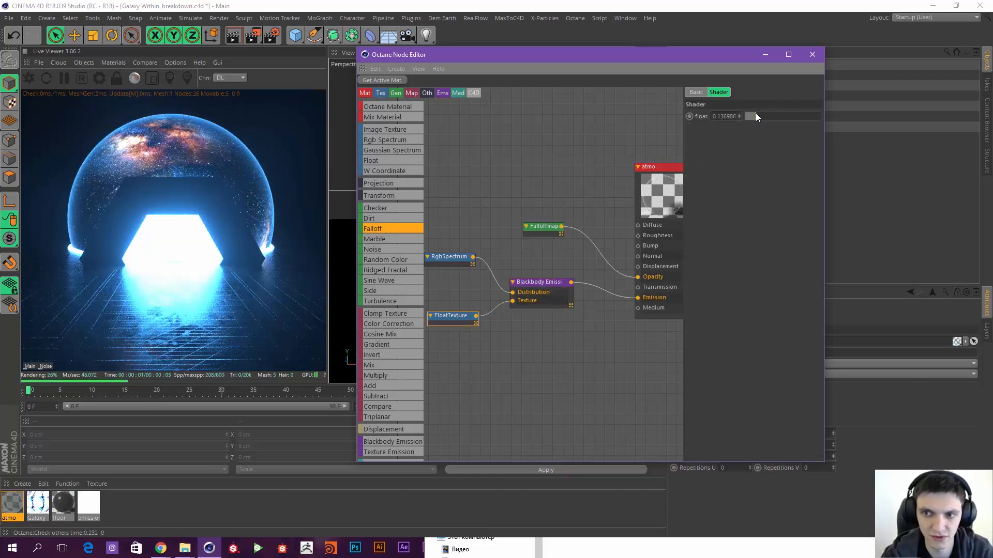
{"action": "left_click_drag", "start_coordinate": [756, 114], "coordinate": [798, 117]}
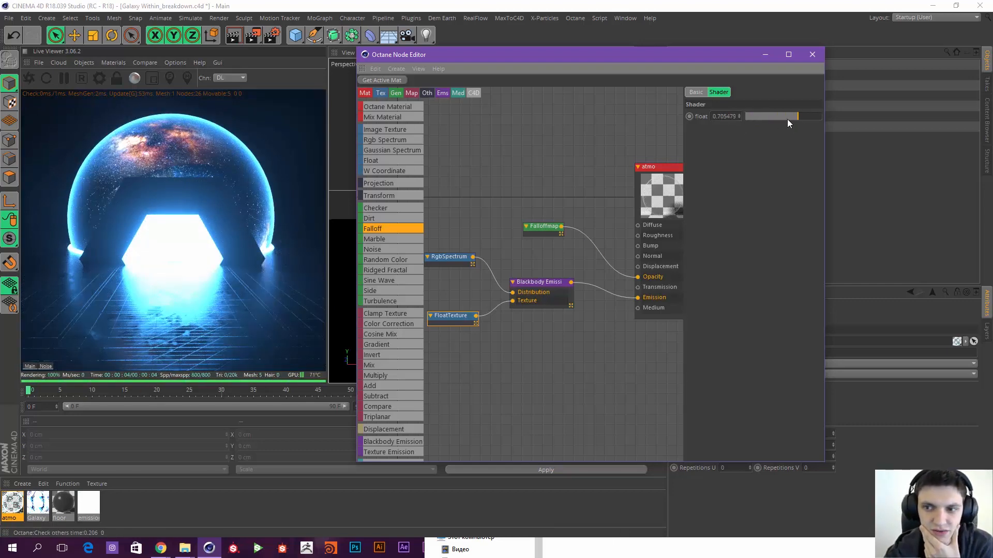
{"action": "left_click_drag", "start_coordinate": [817, 113], "coordinate": [759, 116]}
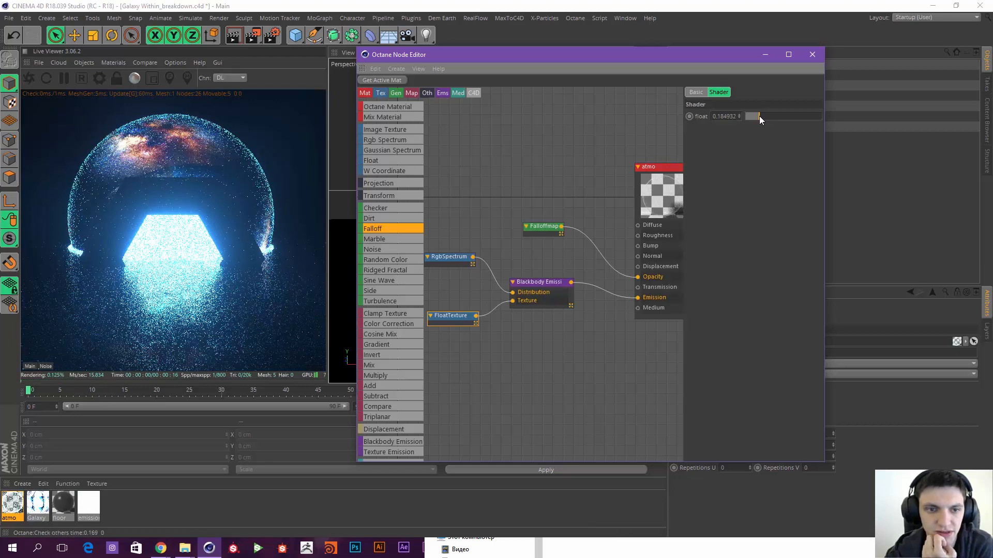
{"action": "double_click", "coordinate": [725, 117]}
{"action": "type", "text": "0.2"}
{"action": "key", "text": "Return"}
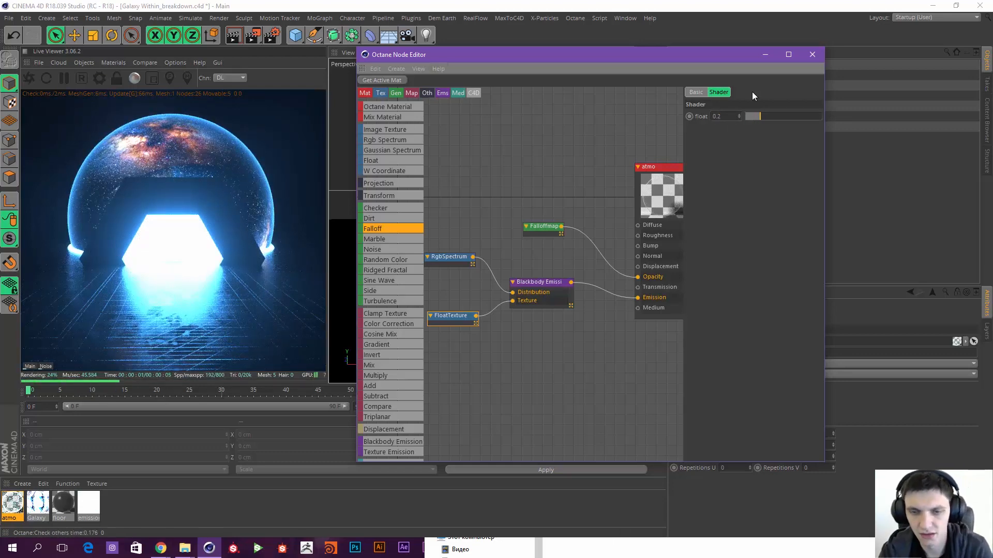
{"action": "left_click", "coordinate": [812, 55]}
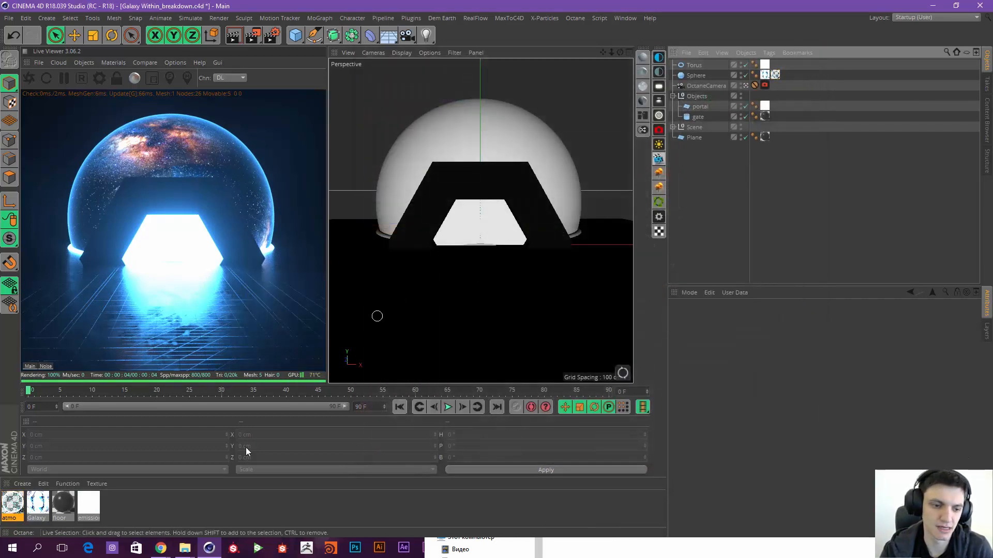
Step: Open the floor material's node graph and place it so the render preview and all texture nodes can be seen
{"action": "left_click", "coordinate": [63, 506]}
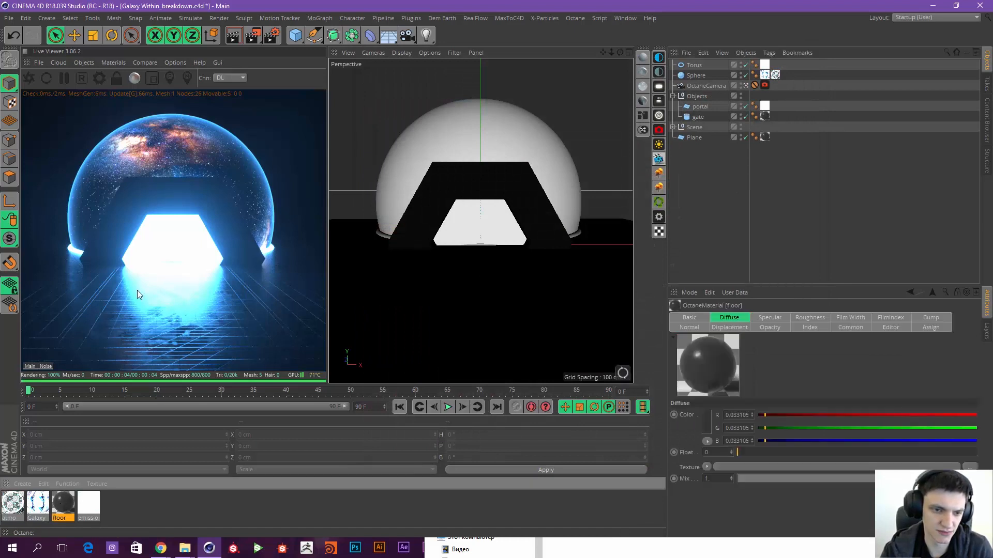
{"action": "double_click", "coordinate": [66, 504]}
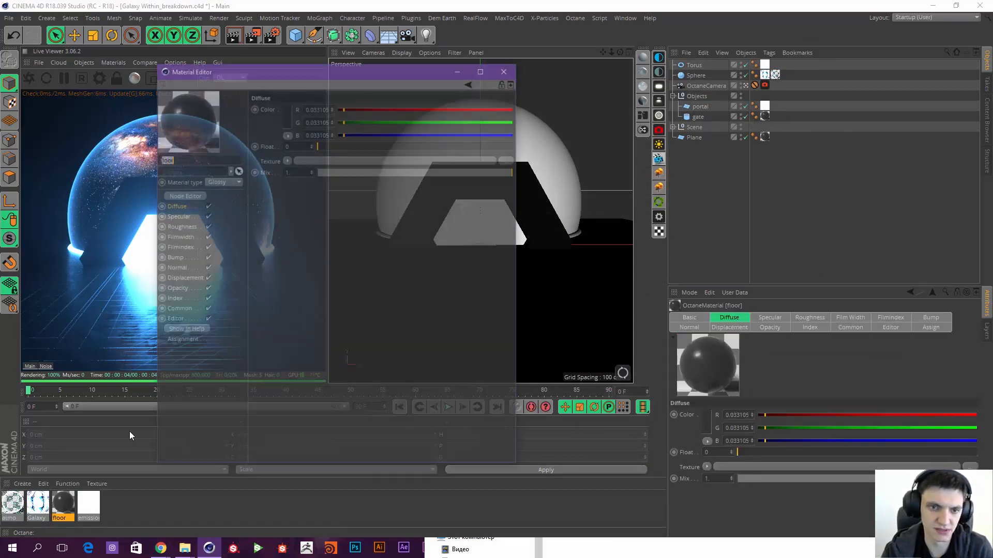
{"action": "left_click_drag", "start_coordinate": [283, 73], "coordinate": [454, 51]}
{"action": "left_click", "coordinate": [354, 176]}
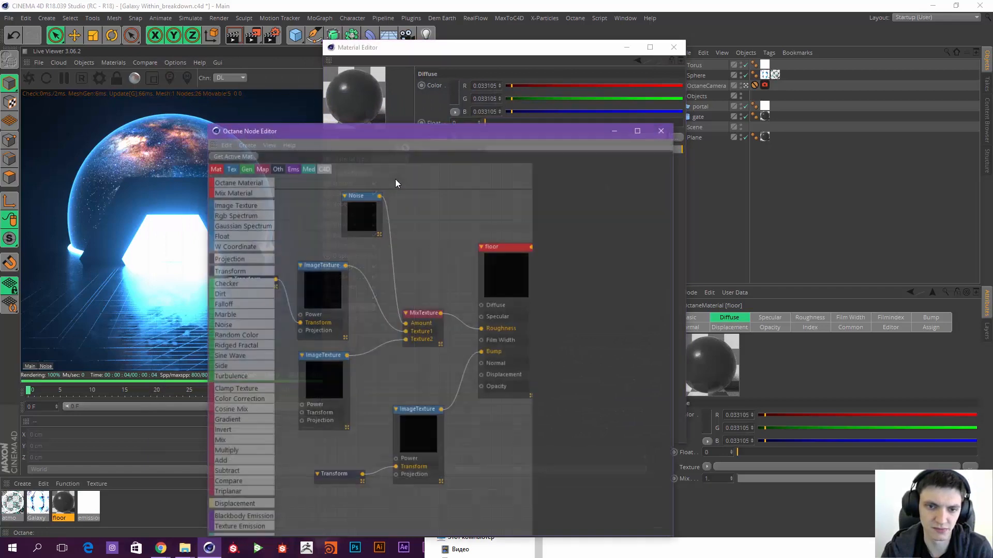
{"action": "left_click_drag", "start_coordinate": [533, 133], "coordinate": [563, 65]}
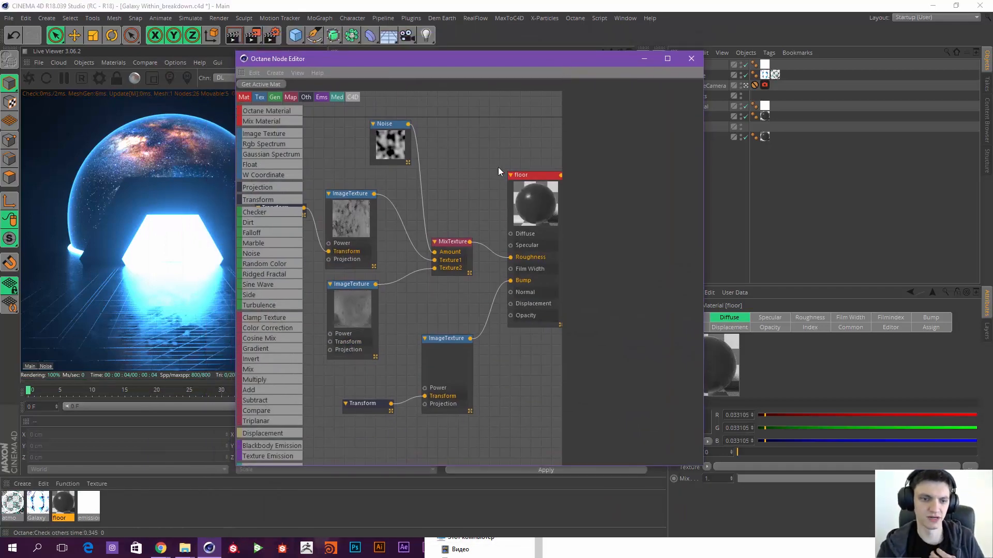
{"action": "left_click_drag", "start_coordinate": [485, 54], "coordinate": [510, 39]}
{"action": "mouse_move", "coordinate": [471, 187]}
{"action": "middle_mouse_down"}
{"action": "mouse_move", "coordinate": [500, 182]}
{"action": "mouse_move", "coordinate": [475, 182]}
{"action": "middle_mouse_up"}
{"action": "scroll", "coordinate": [498, 183], "scroll_direction": "down", "scroll_amount": 3}
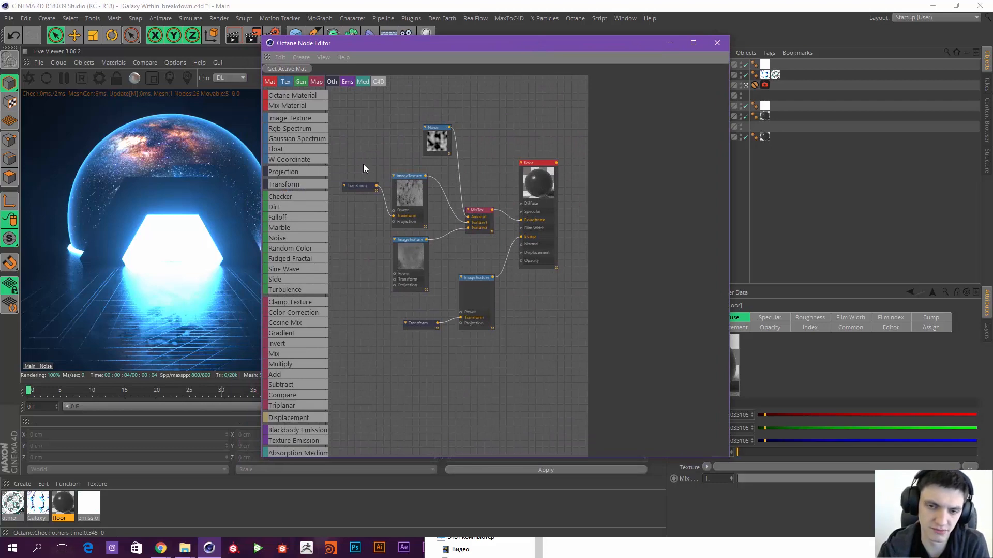
{"action": "scroll", "coordinate": [363, 163], "scroll_direction": "up", "scroll_amount": 2}
Step: Try inverting the floor's Venus_Bump.jpg and GS_MAP1.jpg roughness textures one after the other
{"action": "left_click", "coordinate": [405, 216]}
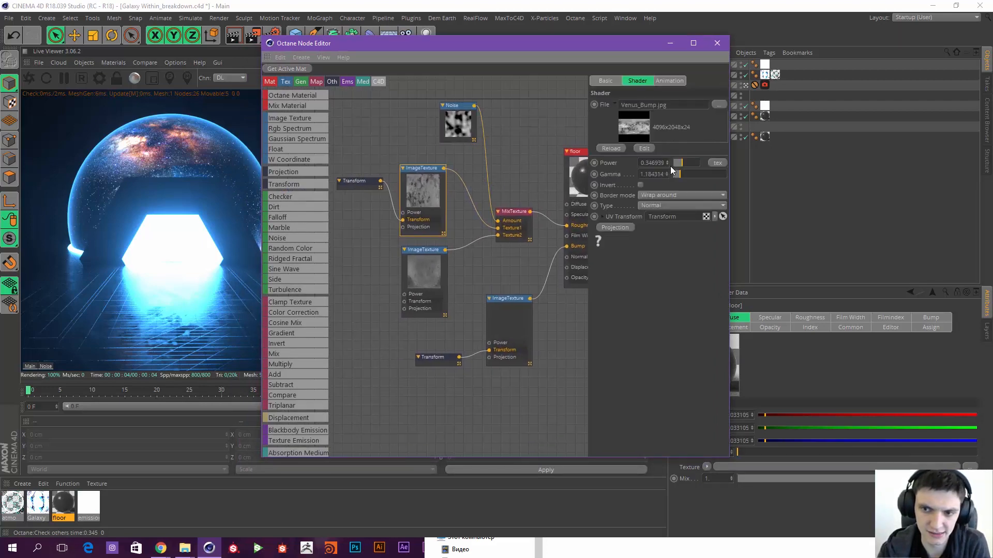
{"action": "left_click", "coordinate": [641, 185]}
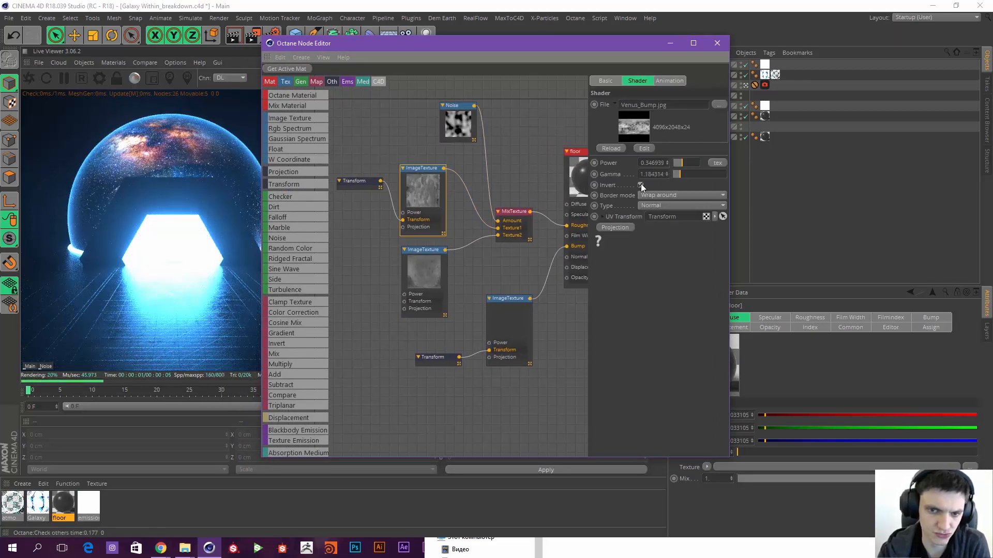
{"action": "left_click", "coordinate": [422, 281]}
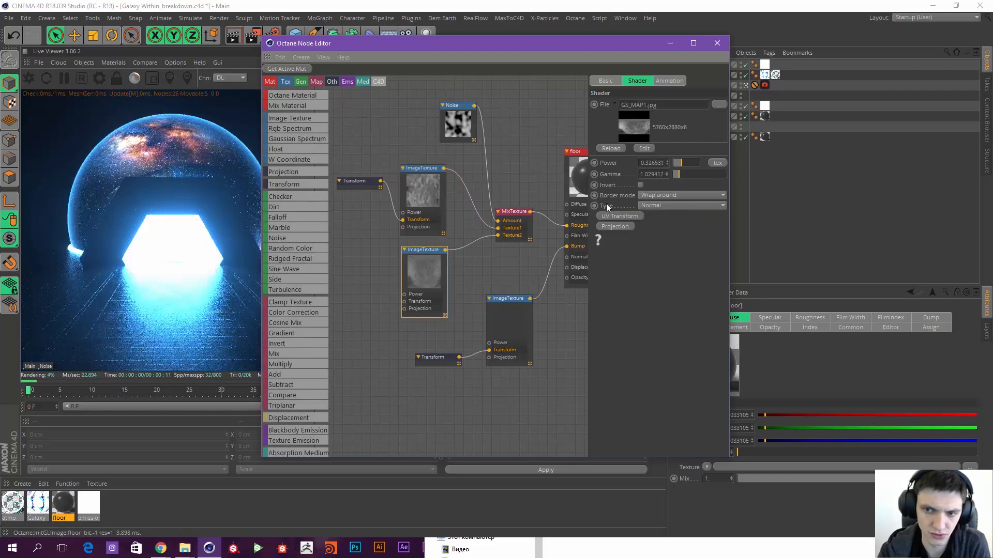
{"action": "left_click", "coordinate": [640, 185]}
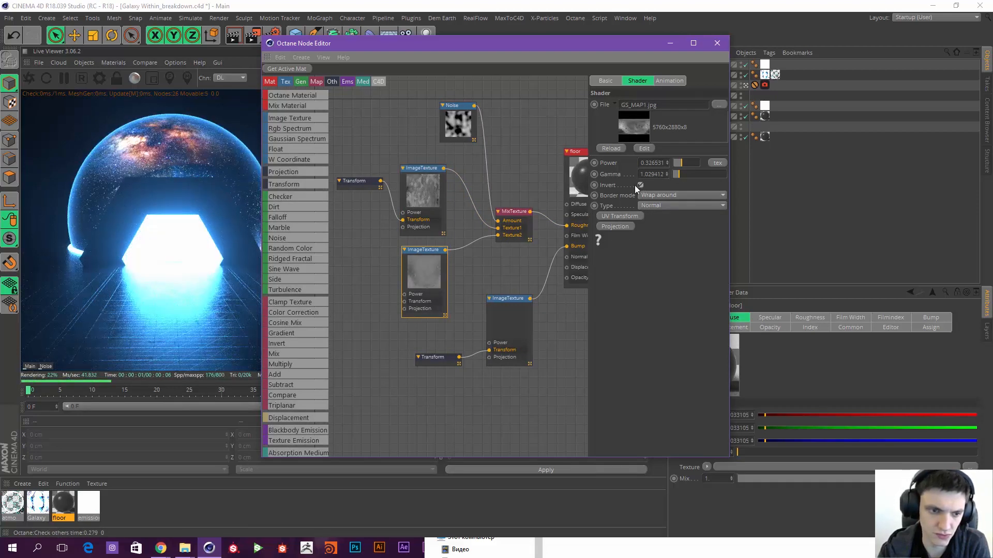
{"action": "left_click", "coordinate": [641, 186]}
{"action": "left_click", "coordinate": [429, 192]}
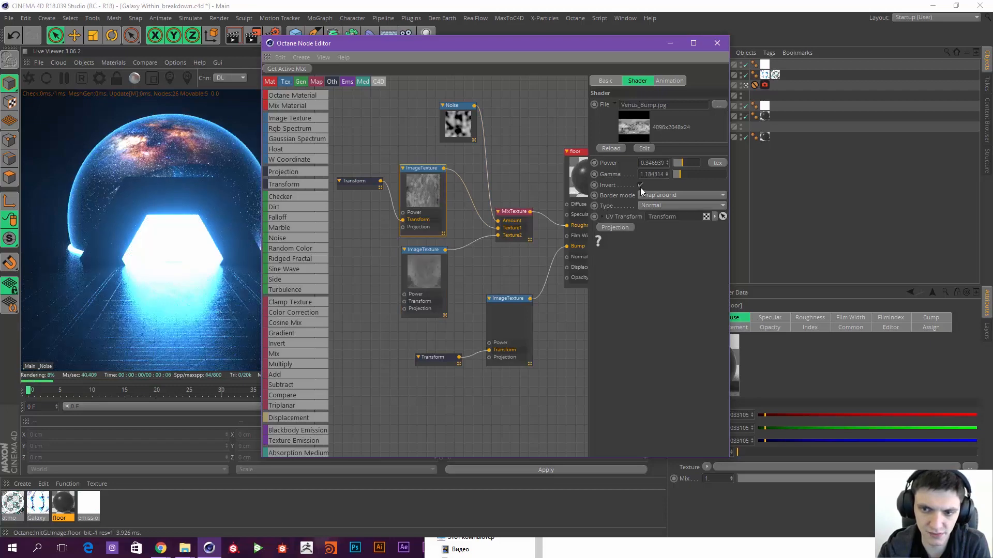
{"action": "left_click", "coordinate": [641, 186]}
Step: Reduce the locked scale of the floor bump texture's Transform node to about 0.148
{"action": "middle_click_drag", "start_coordinate": [448, 358], "coordinate": [422, 345]}
{"action": "left_click", "coordinate": [422, 346]}
{"action": "mouse_move", "coordinate": [694, 194]}
{"action": "left_mouse_down"}
{"action": "mouse_move", "coordinate": [706, 195]}
{"action": "mouse_move", "coordinate": [693, 195]}
{"action": "left_mouse_up"}
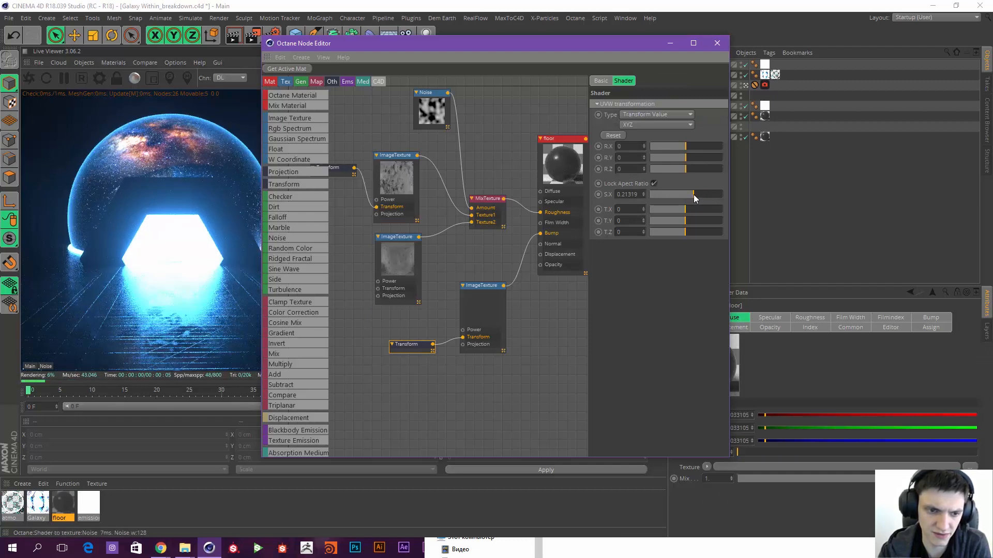
{"action": "left_click_drag", "start_coordinate": [473, 43], "coordinate": [549, 29]}
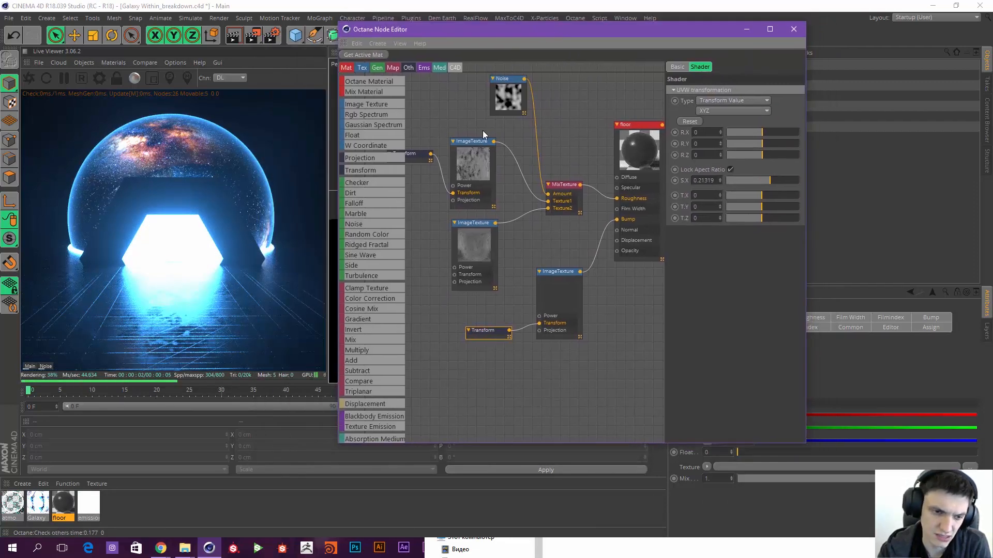
{"action": "left_click_drag", "start_coordinate": [770, 186], "coordinate": [768, 185]}
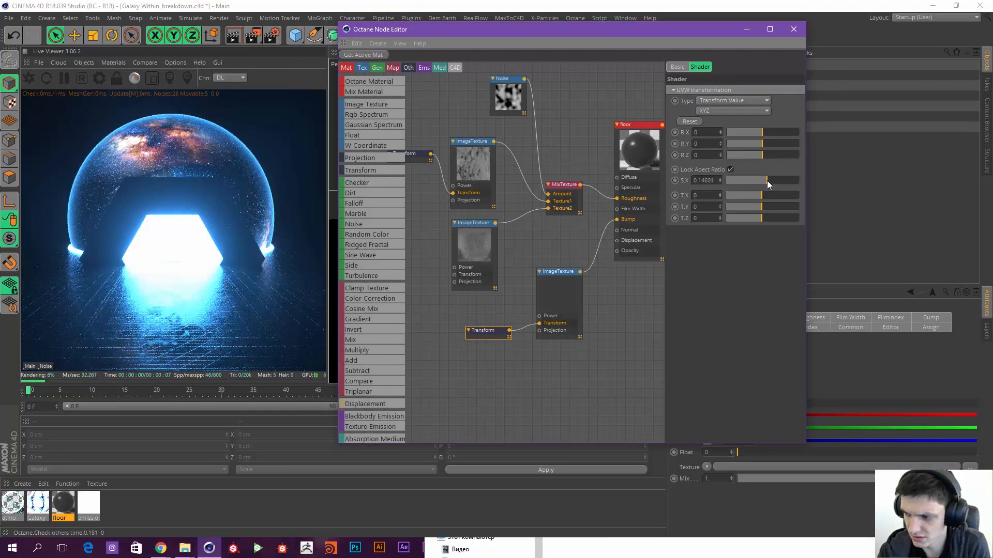
Step: Toggle the inversion of the floor's GRID.jpg bump texture and set its power to 0.01
{"action": "left_click", "coordinate": [559, 298]}
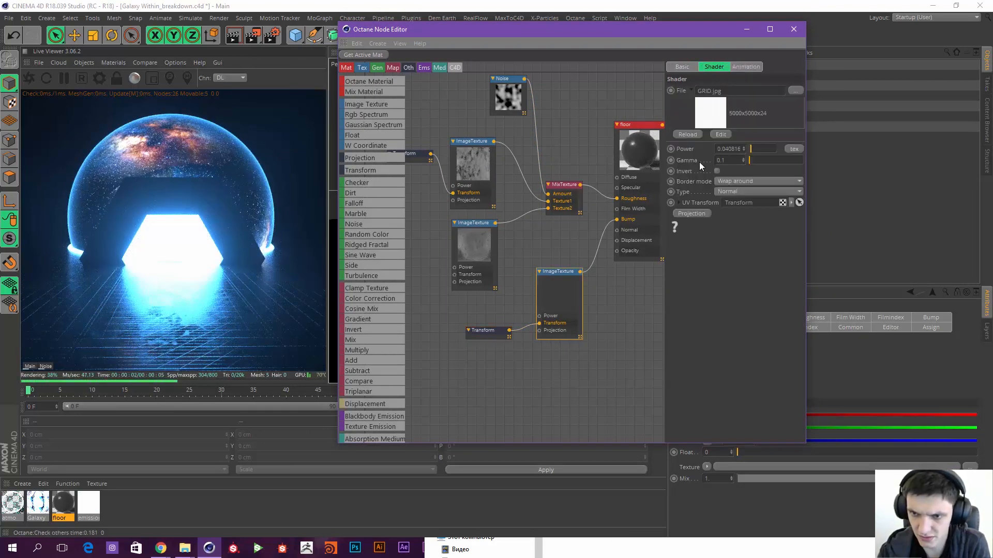
{"action": "left_click", "coordinate": [717, 170]}
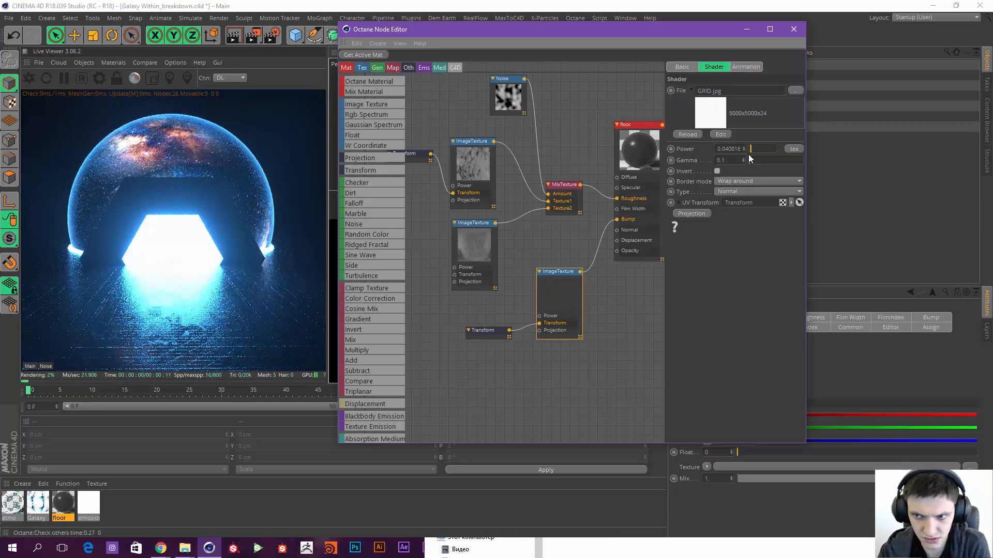
{"action": "left_click_drag", "start_coordinate": [748, 151], "coordinate": [746, 149]}
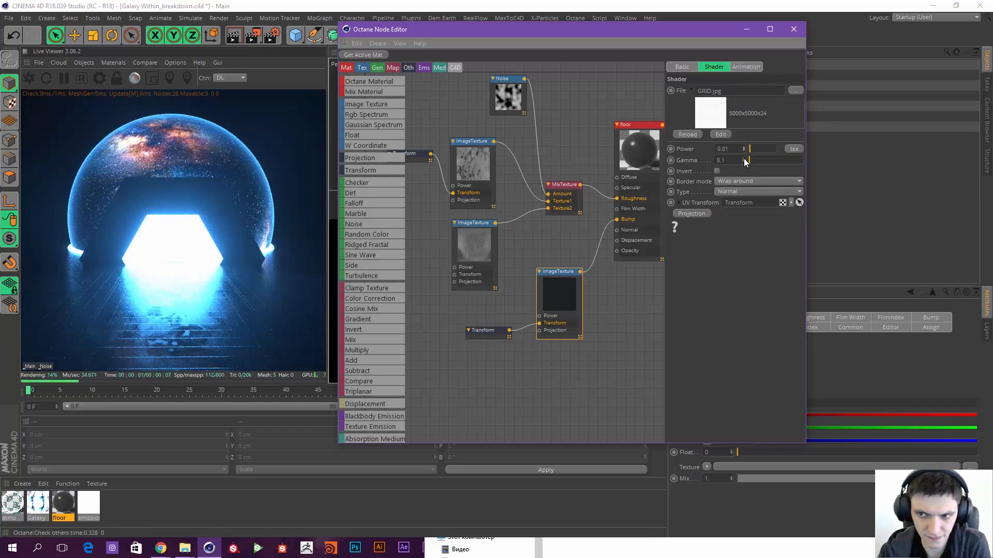
{"action": "left_click_drag", "start_coordinate": [745, 162], "coordinate": [748, 159]}
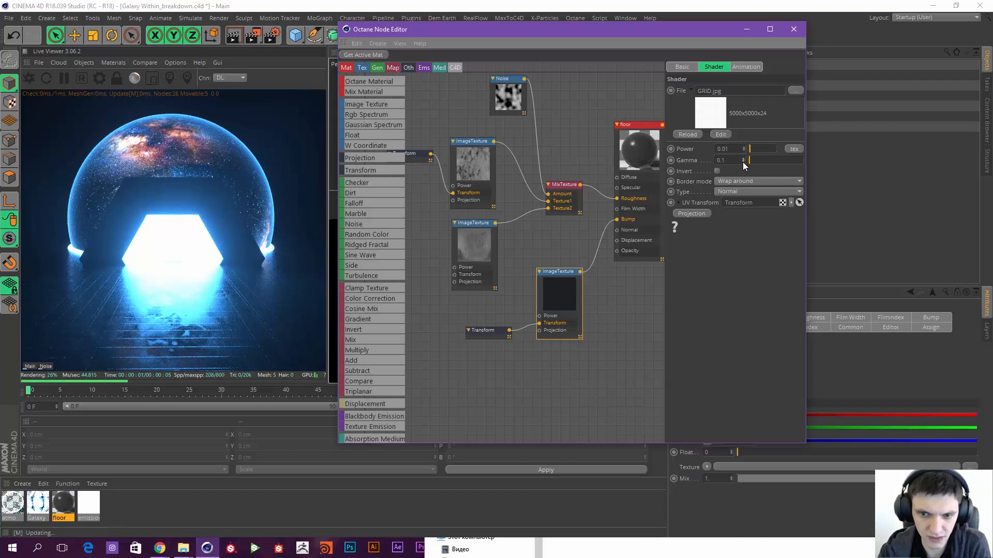
Step: Unlock the aspect ratio of the bump texture's Transform node and set its X scale to about 0.113 and Y scale to about 0.311
{"action": "left_click", "coordinate": [491, 333]}
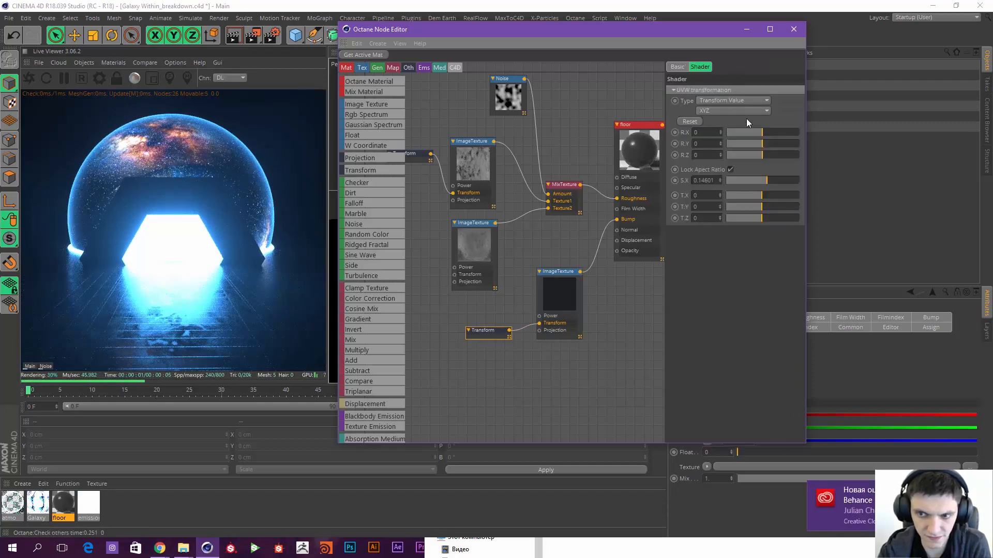
{"action": "left_click_drag", "start_coordinate": [763, 182], "coordinate": [771, 182]}
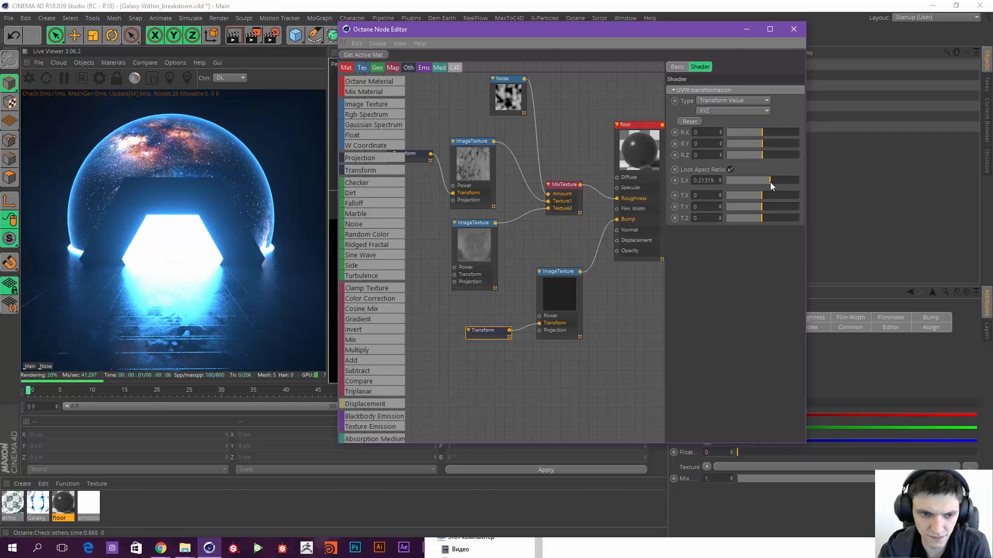
{"action": "left_click", "coordinate": [730, 169]}
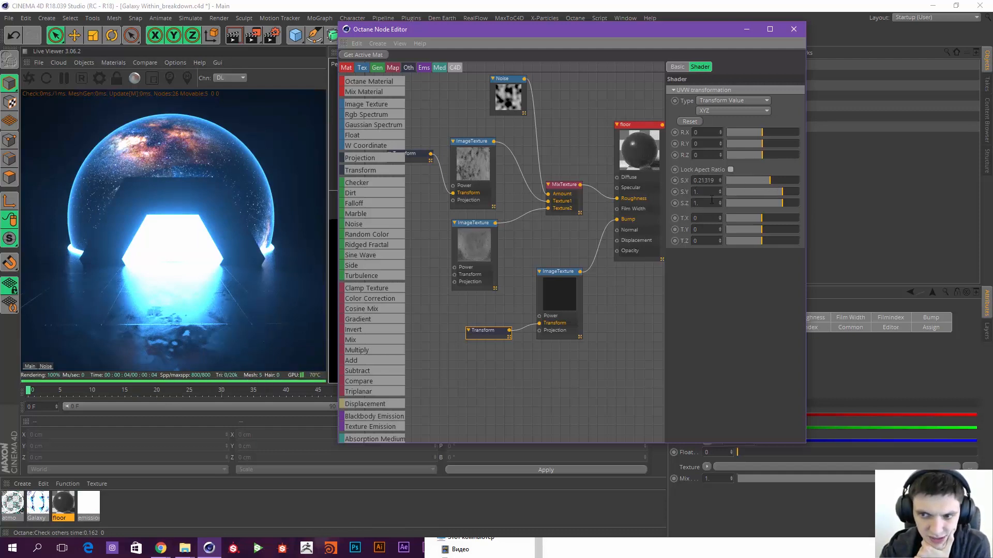
{"action": "mouse_move", "coordinate": [782, 198]}
{"action": "left_mouse_down"}
{"action": "mouse_move", "coordinate": [766, 181]}
{"action": "mouse_move", "coordinate": [776, 193]}
{"action": "left_mouse_up"}
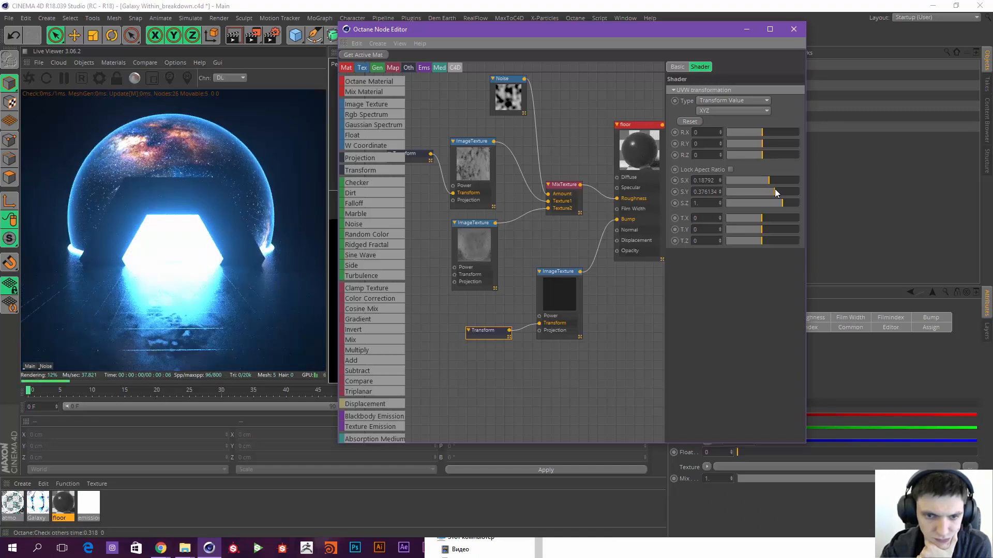
{"action": "left_click", "coordinate": [766, 182]}
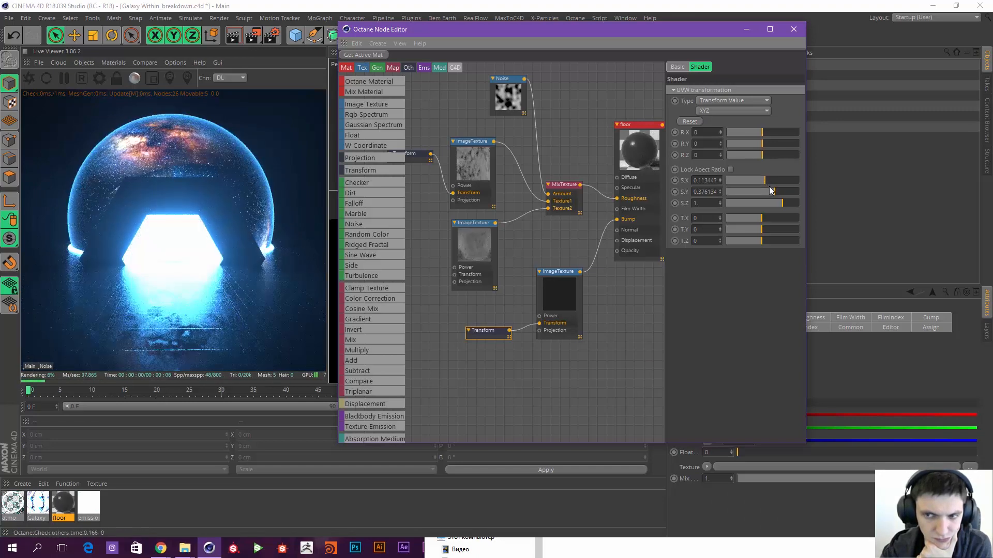
{"action": "left_click", "coordinate": [769, 191]}
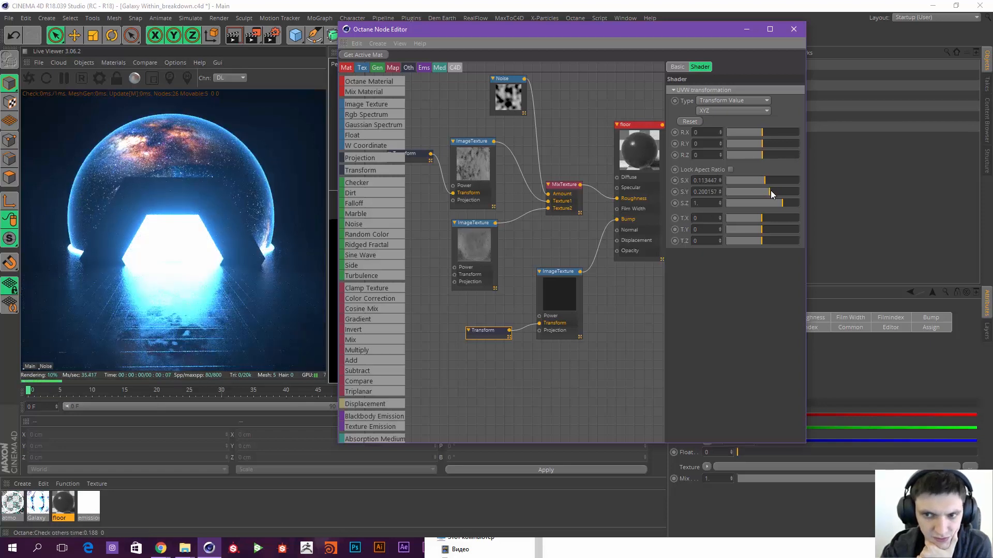
{"action": "left_click", "coordinate": [770, 191]}
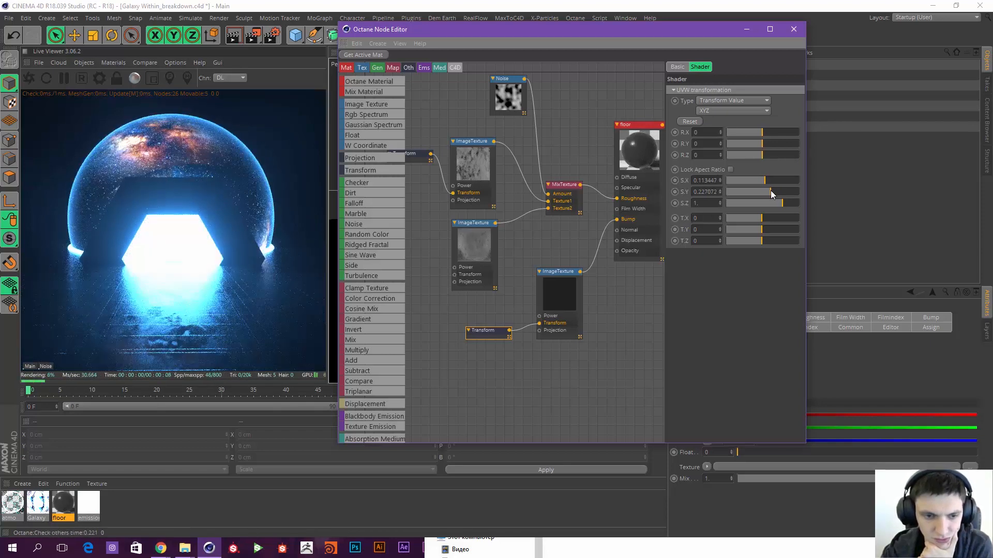
{"action": "left_click", "coordinate": [768, 192]}
{"action": "left_click_drag", "start_coordinate": [759, 195], "coordinate": [773, 190]}
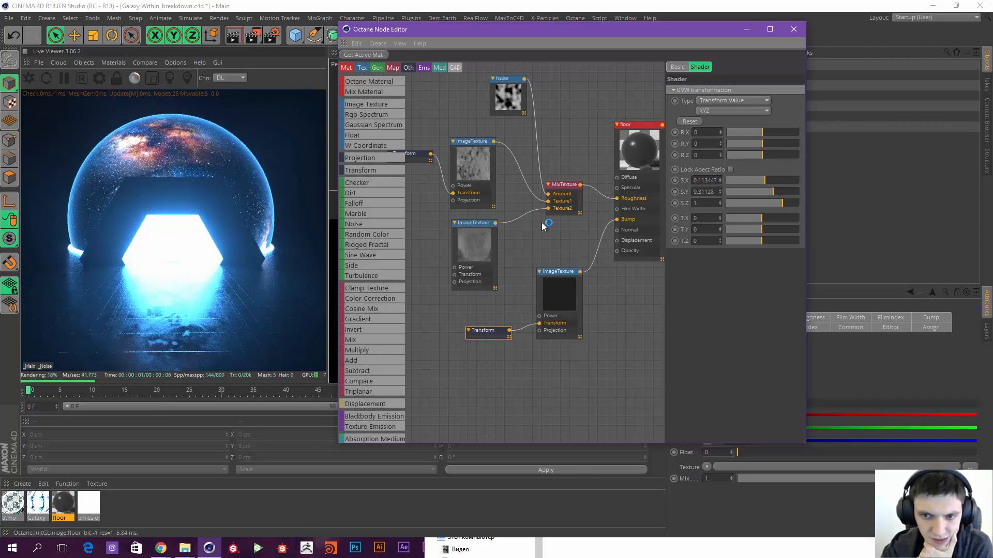
Step: Inspect the roughness texture's Transform node and compare the render with the reference image Galaxy_within_CC+FX_(AE).png
{"action": "left_click", "coordinate": [485, 174]}
{"action": "middle_click_drag", "start_coordinate": [455, 169], "coordinate": [485, 185]}
{"action": "left_click", "coordinate": [433, 168]}
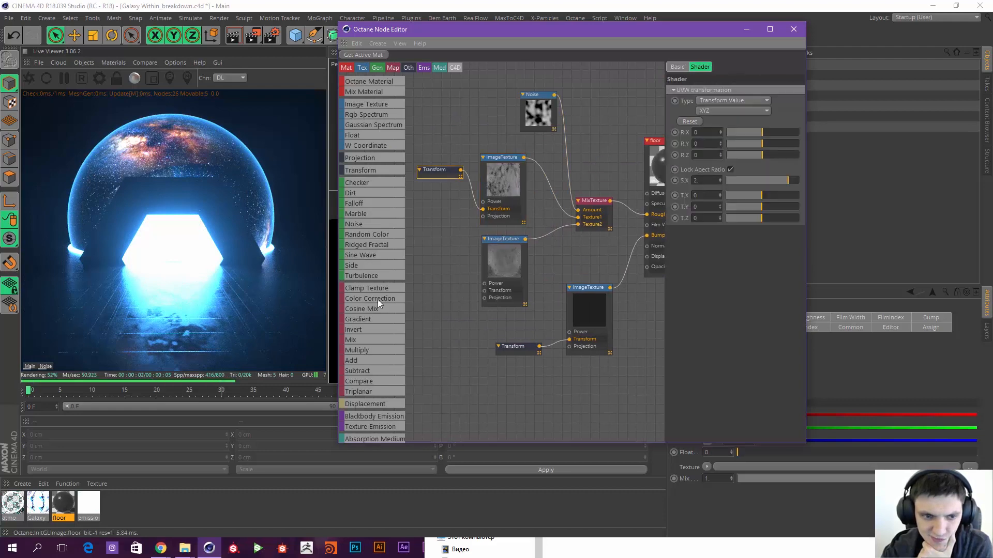
{"action": "left_click_drag", "start_coordinate": [554, 227], "coordinate": [578, 224]}
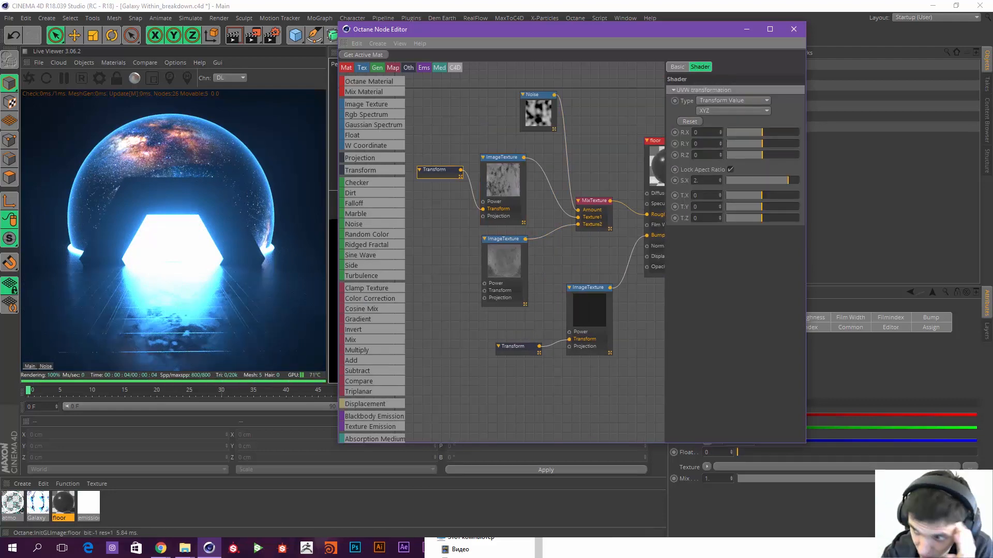
{"action": "left_click_drag", "start_coordinate": [992, 26], "coordinate": [467, 58]}
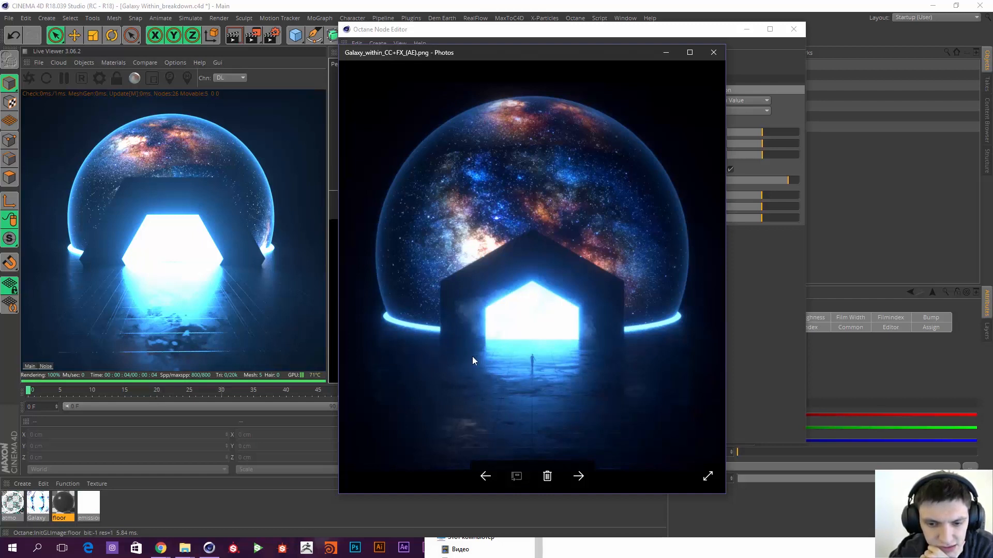
{"action": "left_click", "coordinate": [710, 54]}
Step: Invert the floor's Venus_Bump.jpg roughness texture and set its power to about 4.04 and gamma to about 0.875
{"action": "left_click", "coordinate": [517, 122]}
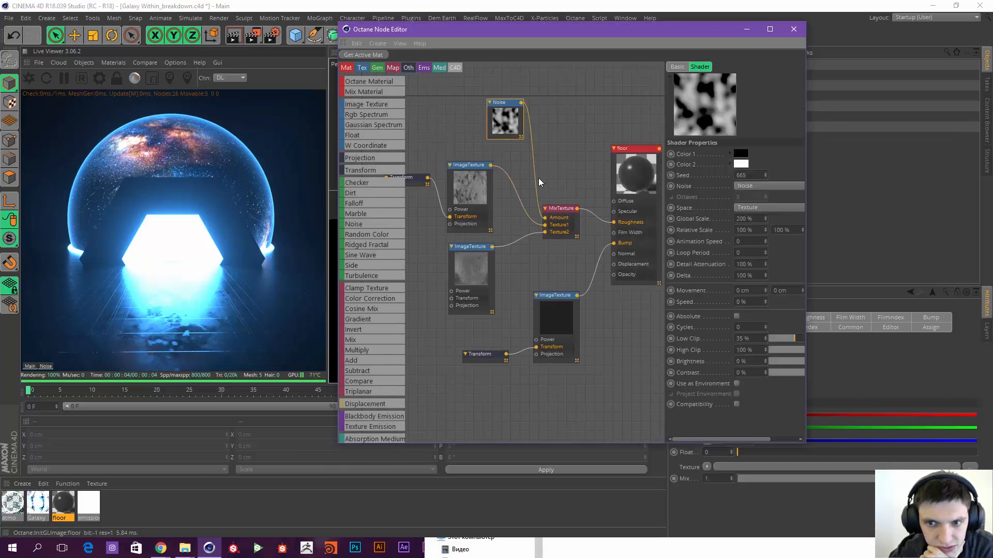
{"action": "middle_click_drag", "start_coordinate": [517, 232], "coordinate": [535, 208]}
{"action": "left_click", "coordinate": [452, 188]}
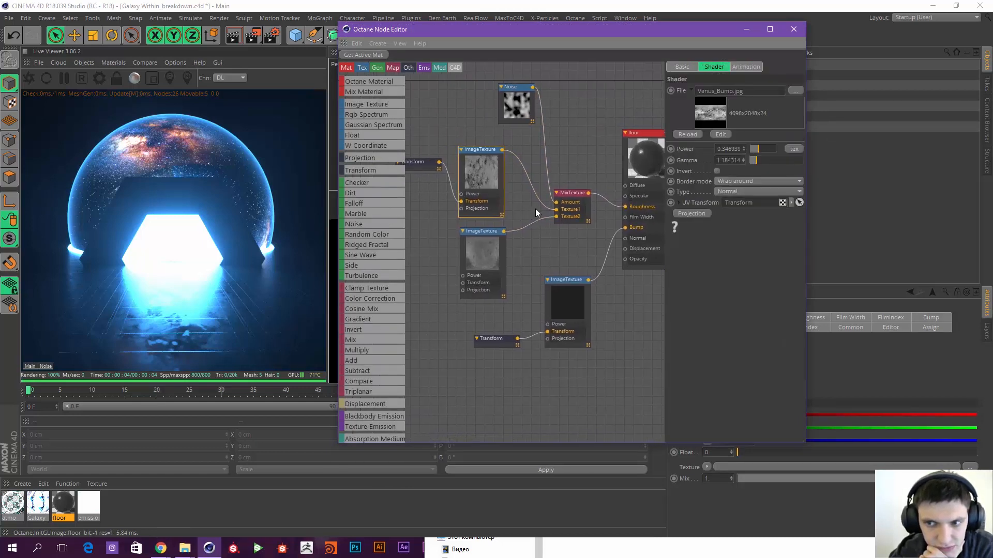
{"action": "left_click", "coordinate": [717, 171]}
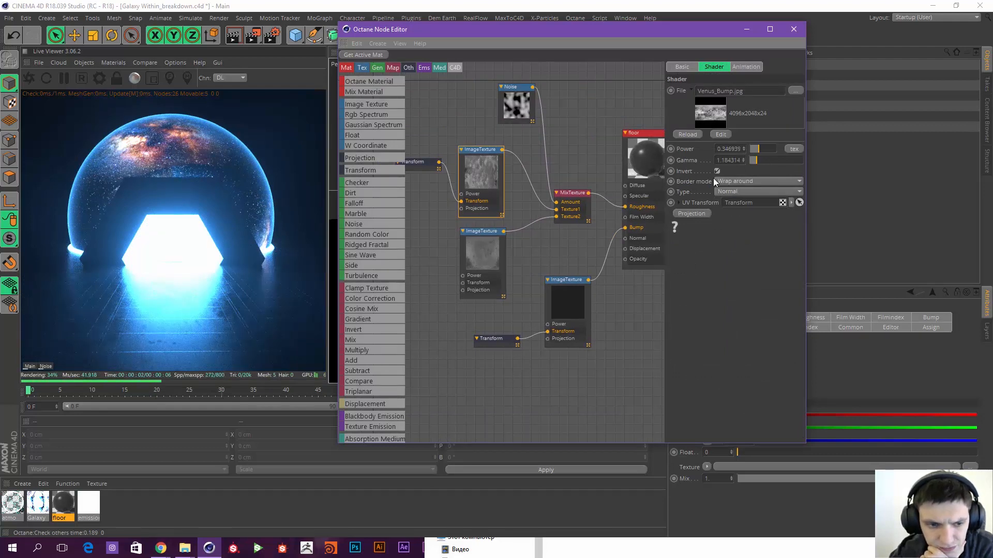
{"action": "left_click", "coordinate": [493, 264]}
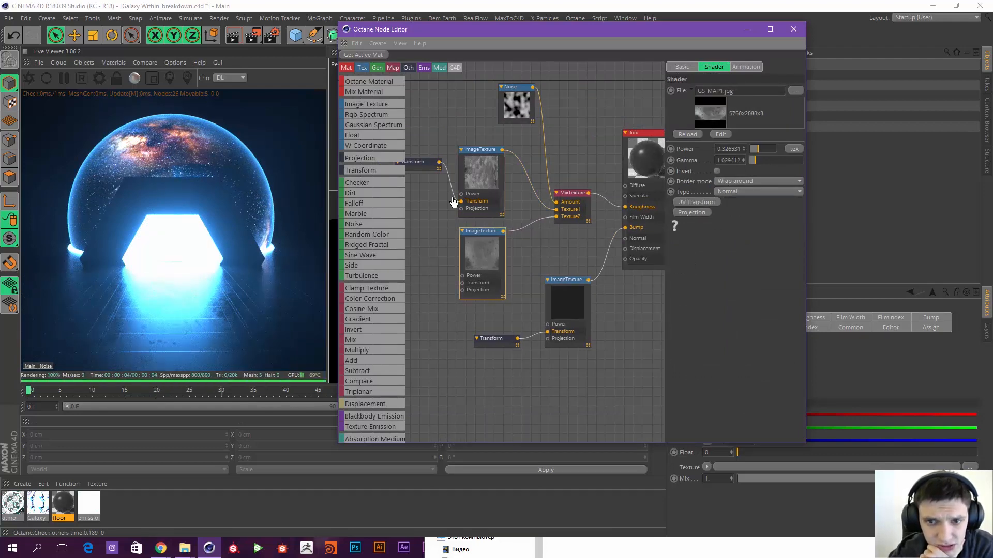
{"action": "left_click", "coordinate": [482, 183]}
{"action": "left_click_drag", "start_coordinate": [758, 161], "coordinate": [849, 149]}
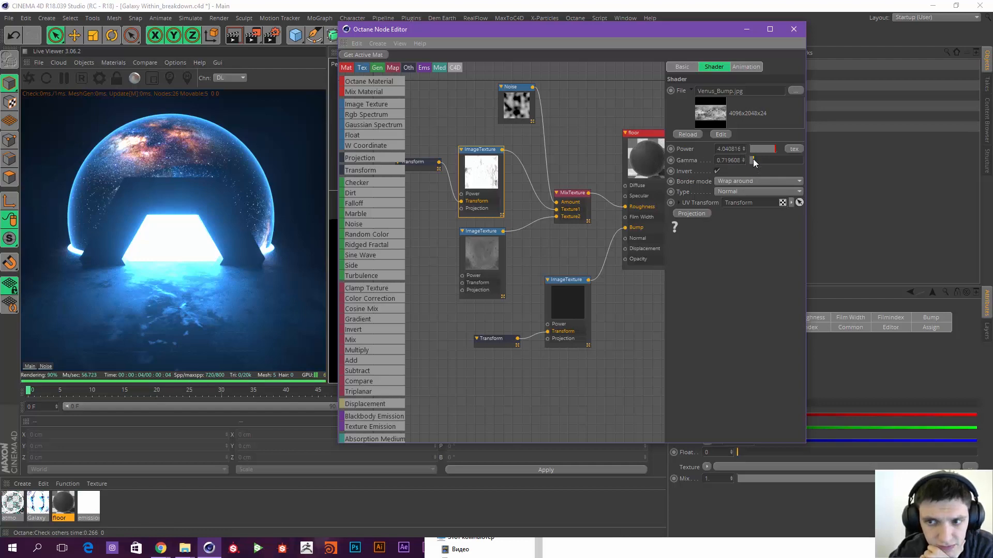
{"action": "mouse_move", "coordinate": [753, 159]}
{"action": "left_mouse_down"}
{"action": "mouse_move", "coordinate": [762, 160]}
{"action": "mouse_move", "coordinate": [753, 160]}
{"action": "left_mouse_up"}
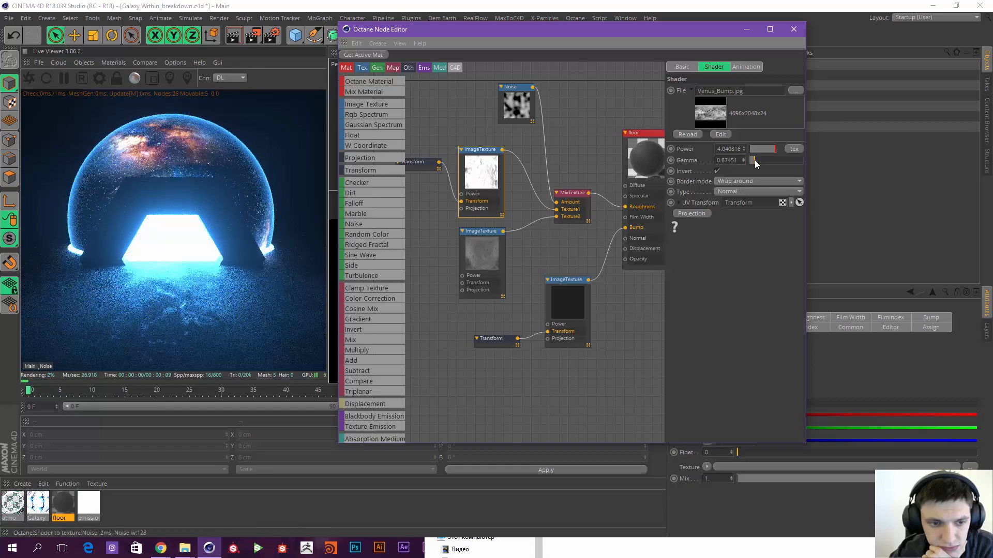
Step: Try inverting the floor's GS_MAP1.jpg roughness texture
{"action": "left_click", "coordinate": [484, 251]}
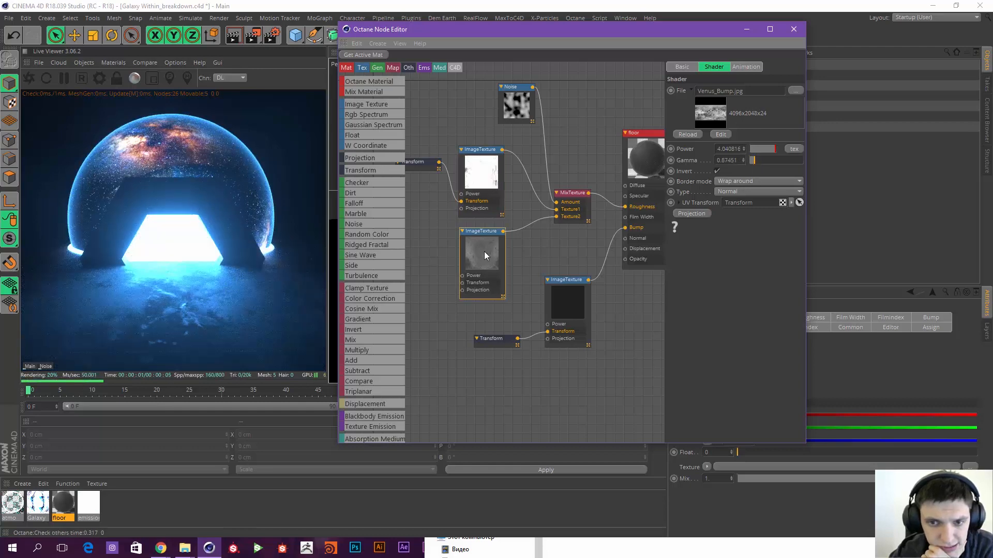
{"action": "left_click", "coordinate": [717, 171]}
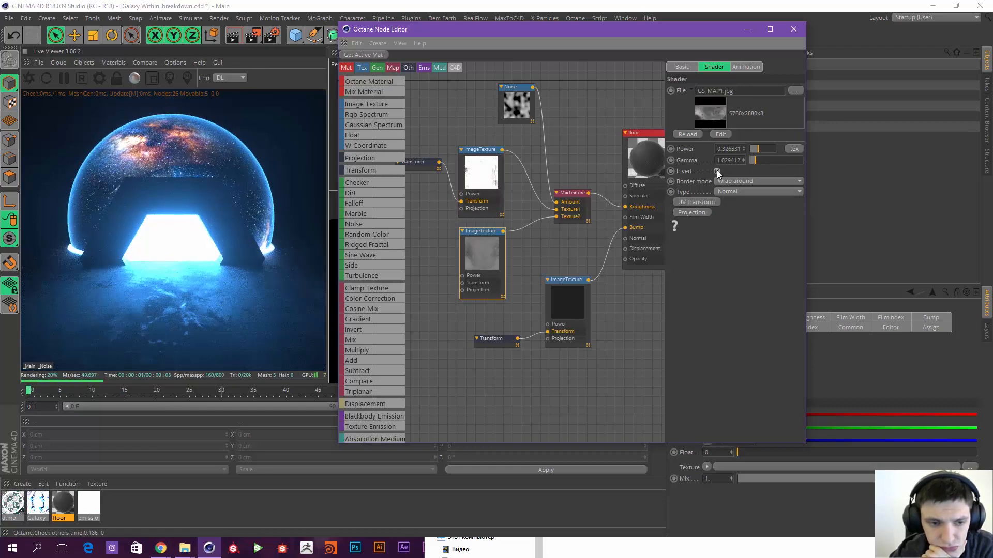
{"action": "left_click", "coordinate": [717, 170]}
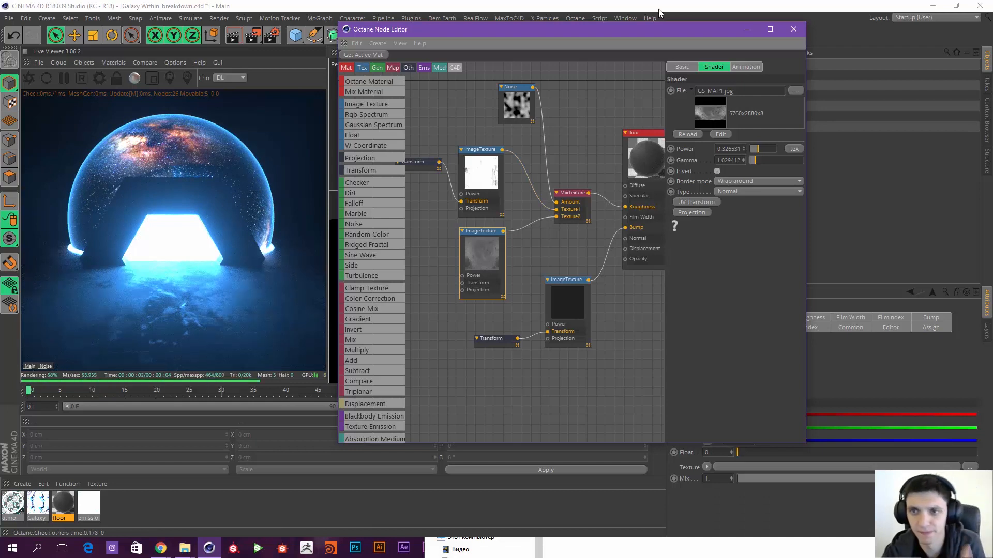
Step: Reduce the Y scale of the floor bump texture's Transform node to about 0.2
{"action": "left_click", "coordinate": [500, 339]}
{"action": "mouse_move", "coordinate": [768, 188]}
{"action": "left_mouse_down"}
{"action": "mouse_move", "coordinate": [777, 192]}
{"action": "mouse_move", "coordinate": [765, 181]}
{"action": "left_mouse_up"}
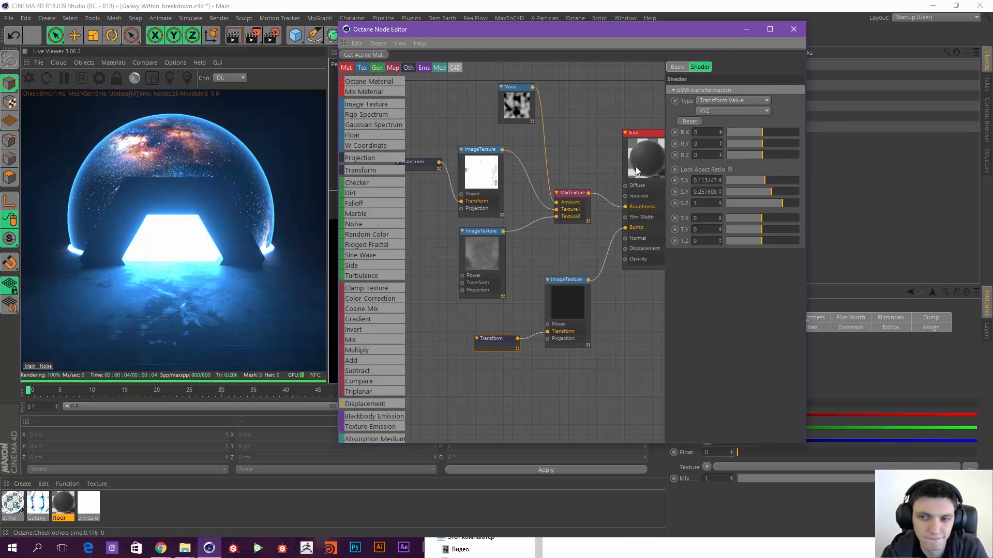
{"action": "left_click", "coordinate": [770, 191]}
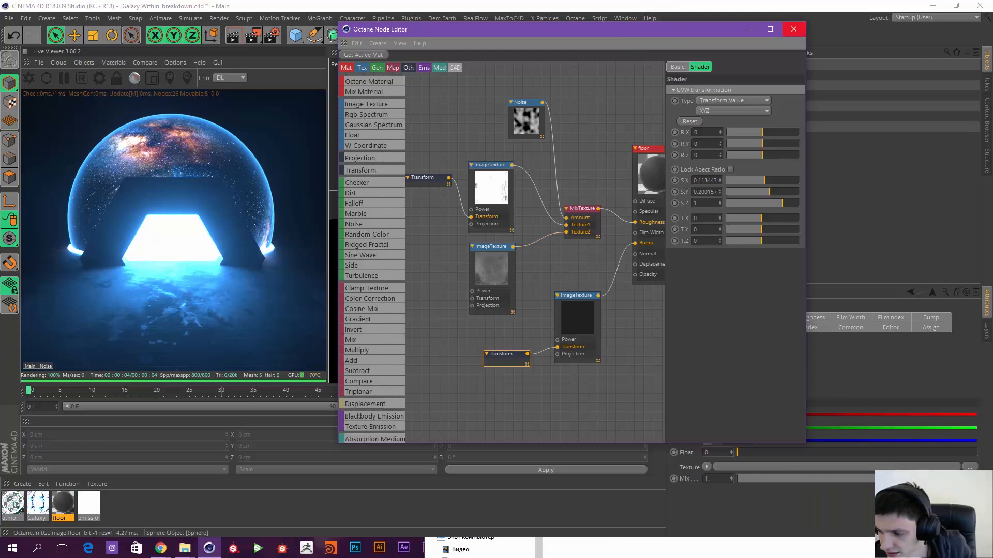
{"action": "left_click", "coordinate": [793, 30]}
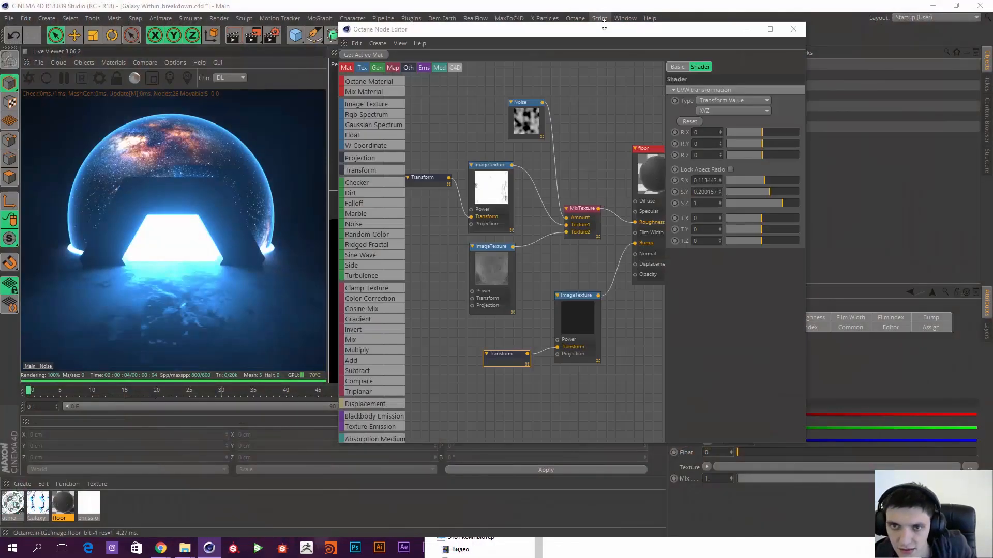
{"action": "left_click_drag", "start_coordinate": [595, 22], "coordinate": [575, 49]}
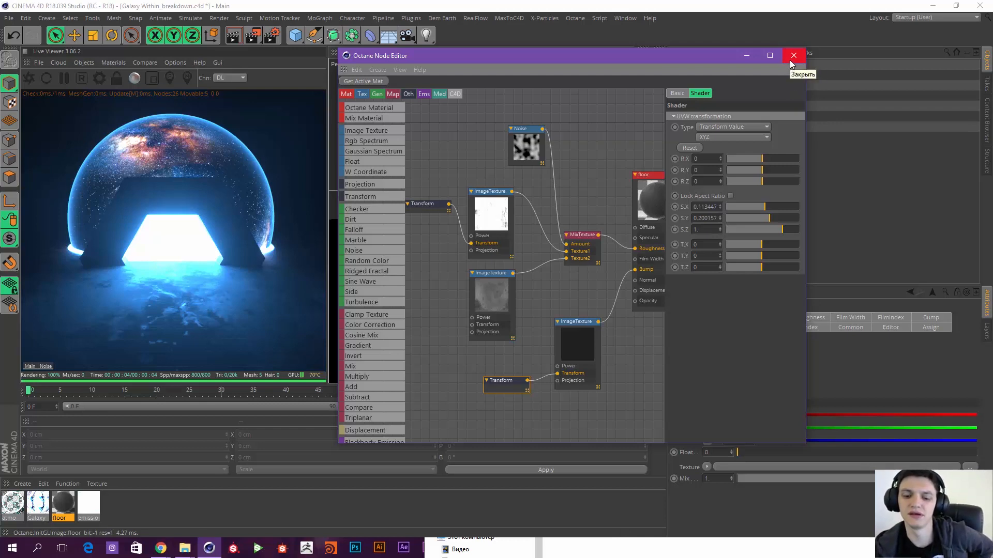
Step: Switch to File Explorer, view Galaxy_Within_Preview in the Galaxy Within project folder, and close the image and folder
{"action": "left_click", "coordinate": [650, 552]}
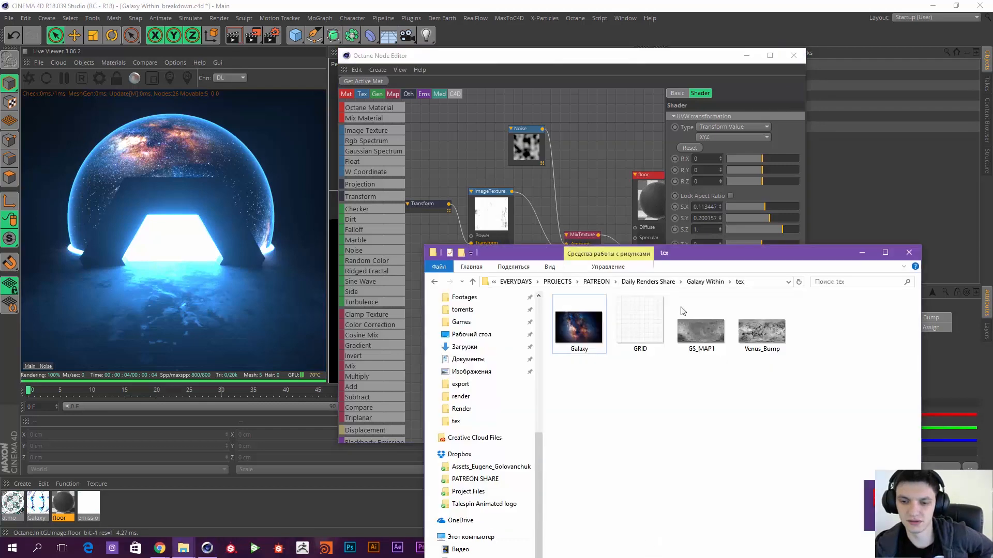
{"action": "left_click", "coordinate": [696, 284]}
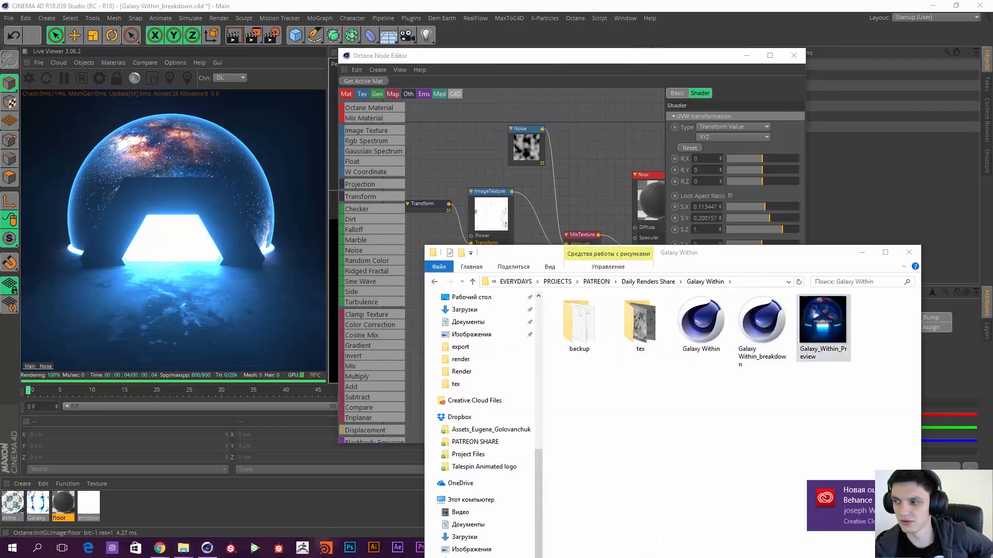
{"action": "double_click", "coordinate": [822, 320]}
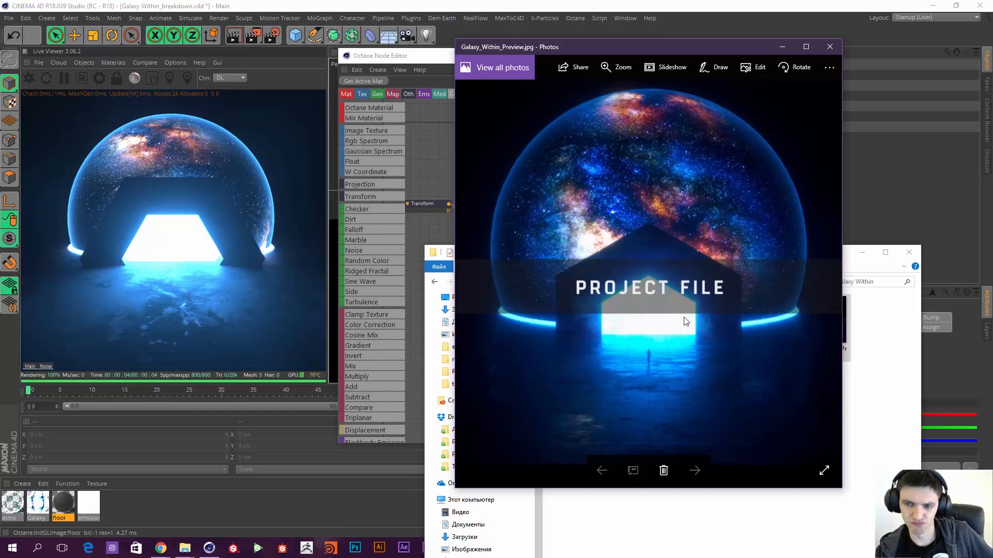
{"action": "left_click", "coordinate": [829, 47]}
{"action": "left_click_drag", "start_coordinate": [740, 250], "coordinate": [731, 138]}
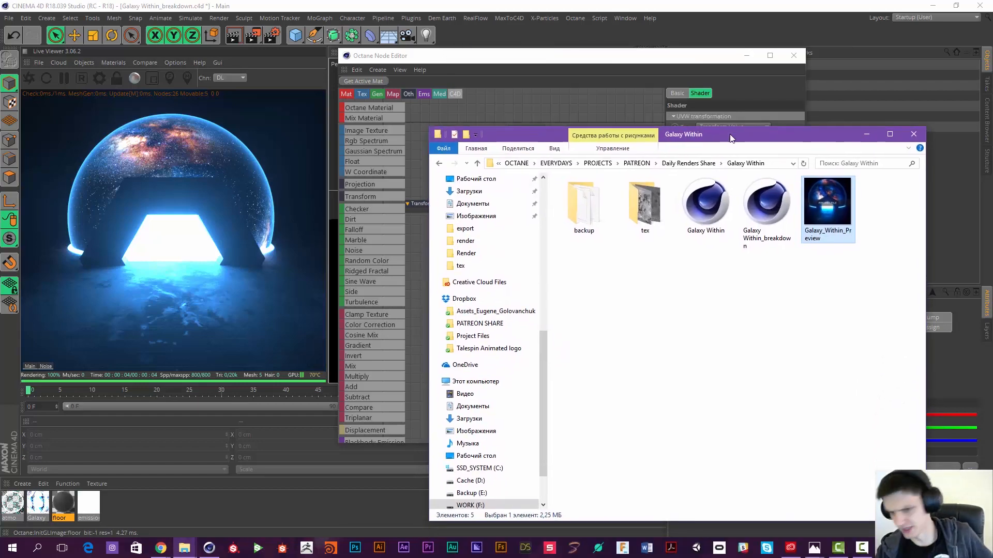
{"action": "left_click", "coordinate": [913, 134]}
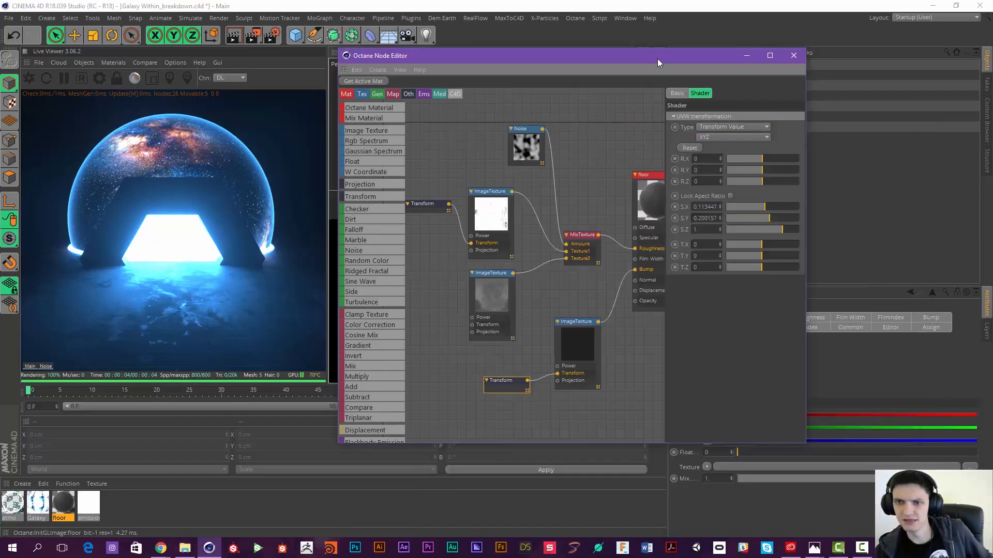
{"action": "left_click_drag", "start_coordinate": [657, 58], "coordinate": [668, 51]}
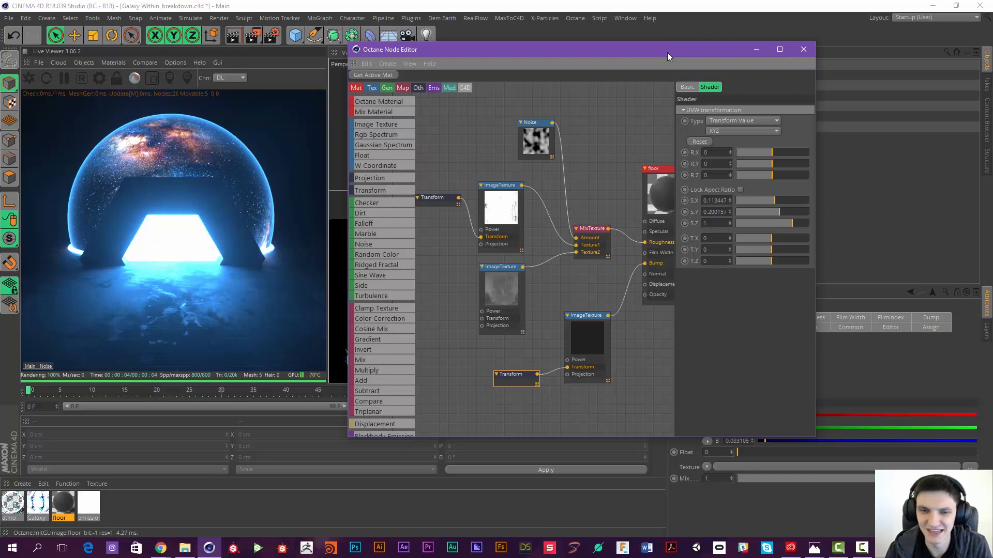
{"action": "key", "text": "F10"}
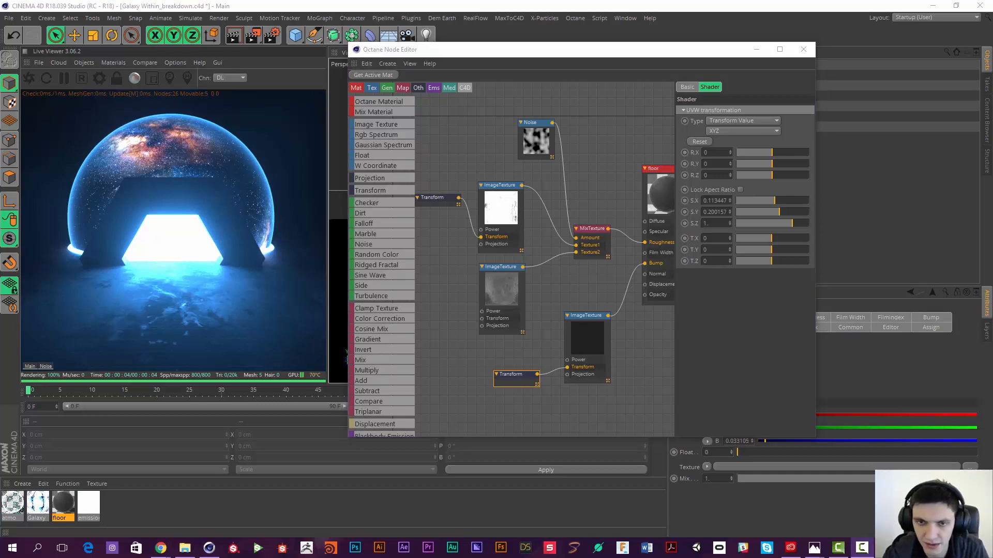
{"action": "left_click_drag", "start_coordinate": [630, 52], "coordinate": [625, 61]}
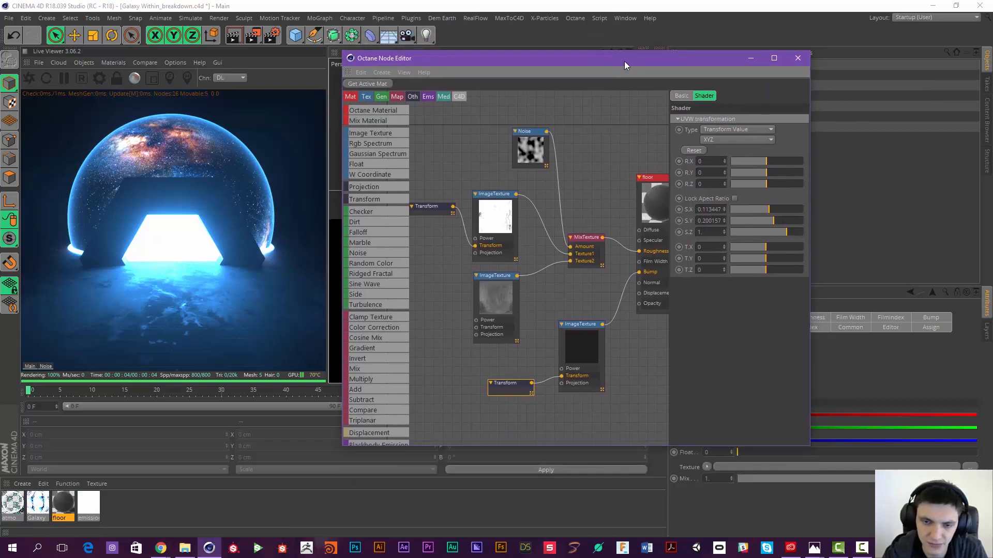